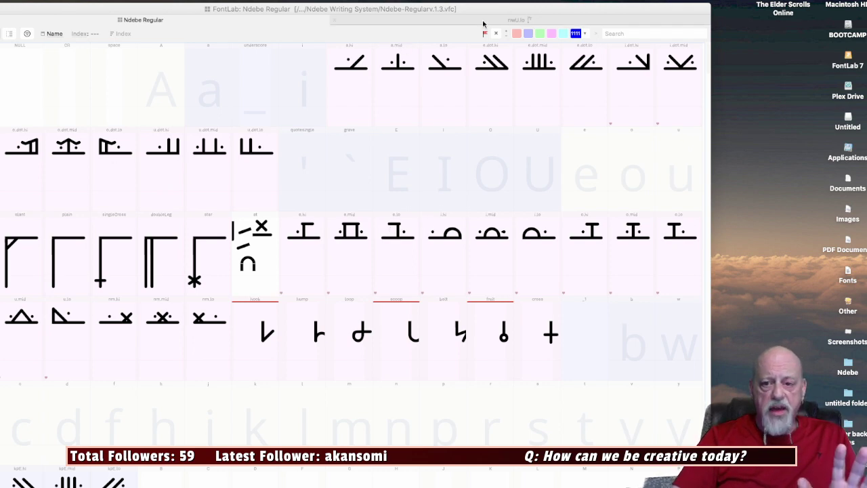
Open the e.mid and star glyphs in turn to inspect their top and bottom anchors, and return to the font overview.
double_click(347, 235)
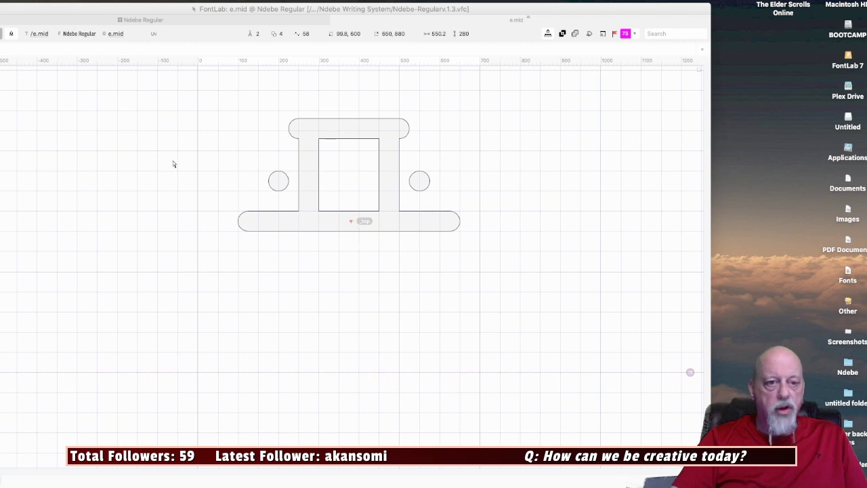
left_click(104, 20)
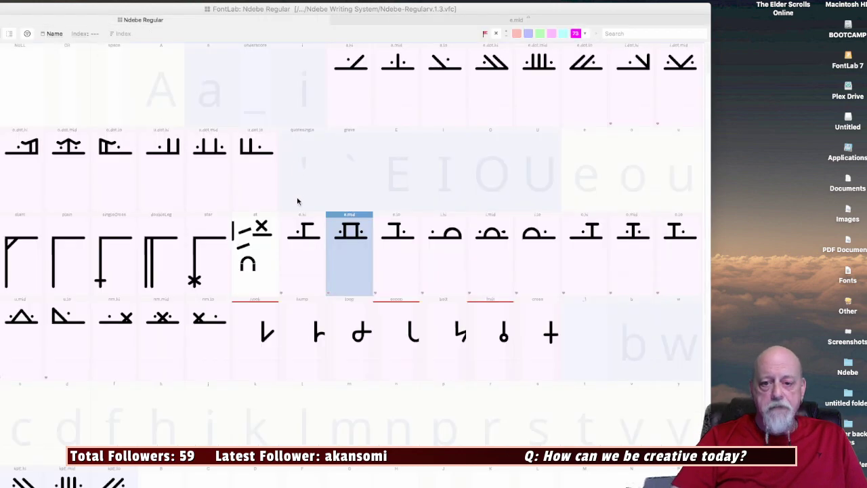
left_click(200, 252)
double_click(200, 252)
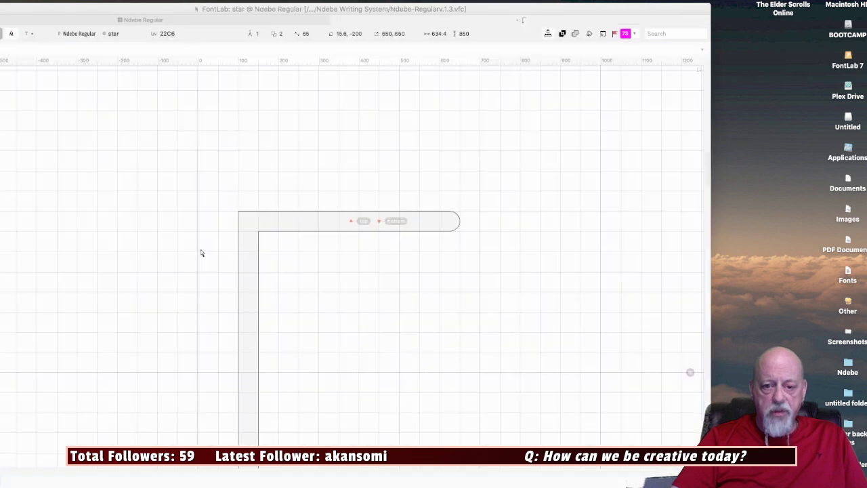
scroll(235, 218, "down", 3)
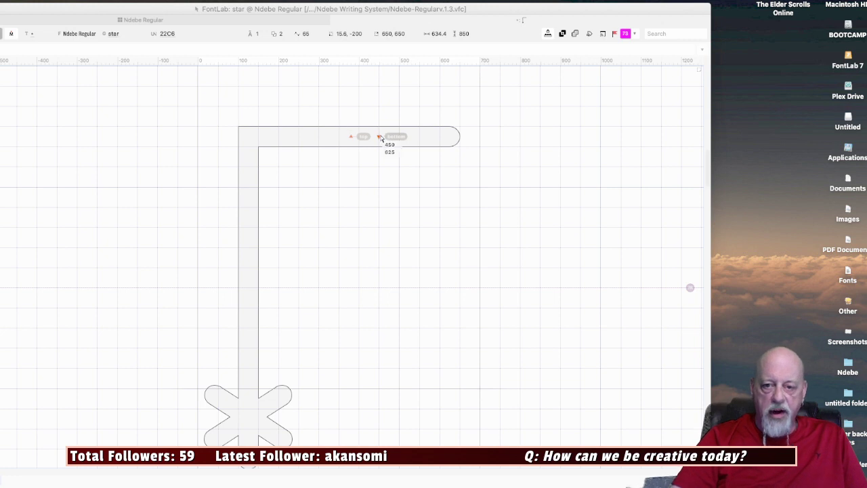
left_click(113, 22)
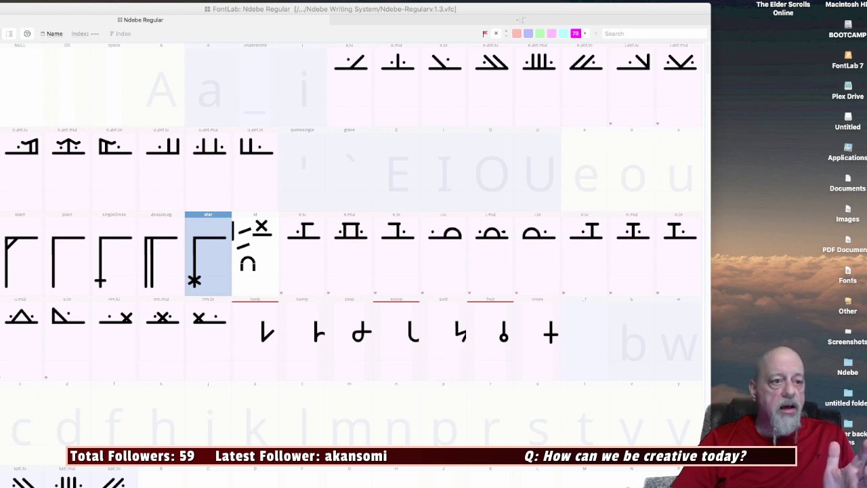
Bring the Preview panel over the glyph grid to examine the sample text i'gbo`, and move it away again.
left_click_drag(184, 105, 286, 112)
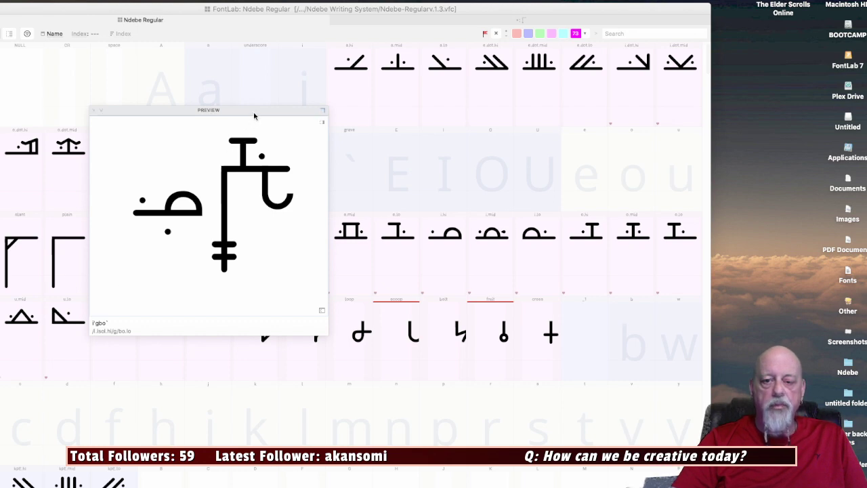
left_click_drag(254, 116, 194, 122)
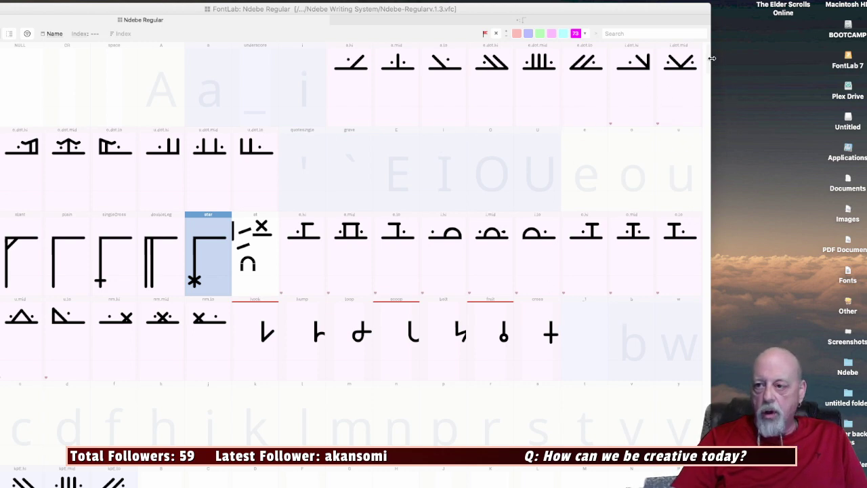
Find the nwO.hi ligature near the end of the glyph grid and open it to examine how its components join at the anchors.
left_click_drag(710, 62, 682, 433)
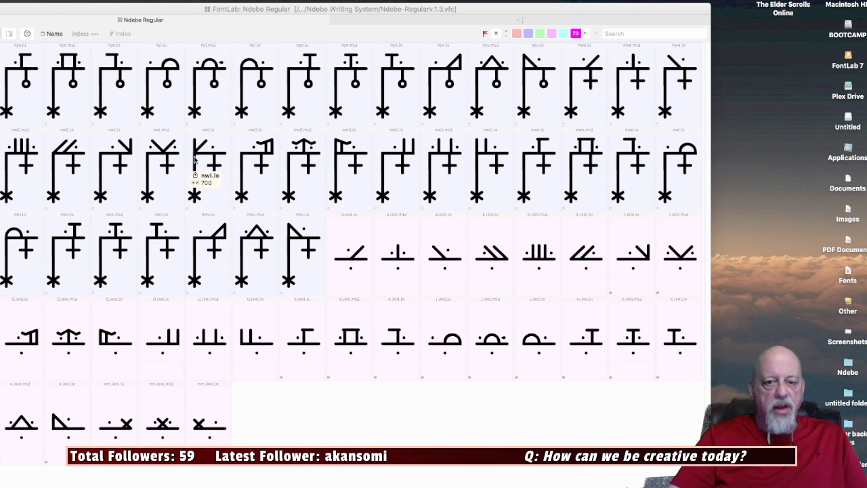
double_click(261, 160)
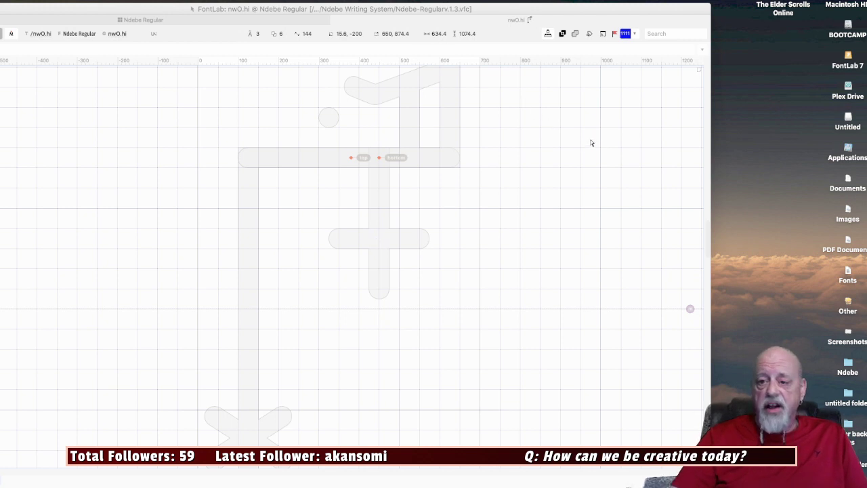
scroll(576, 144, "up", 3)
scroll(573, 143, "down", 2)
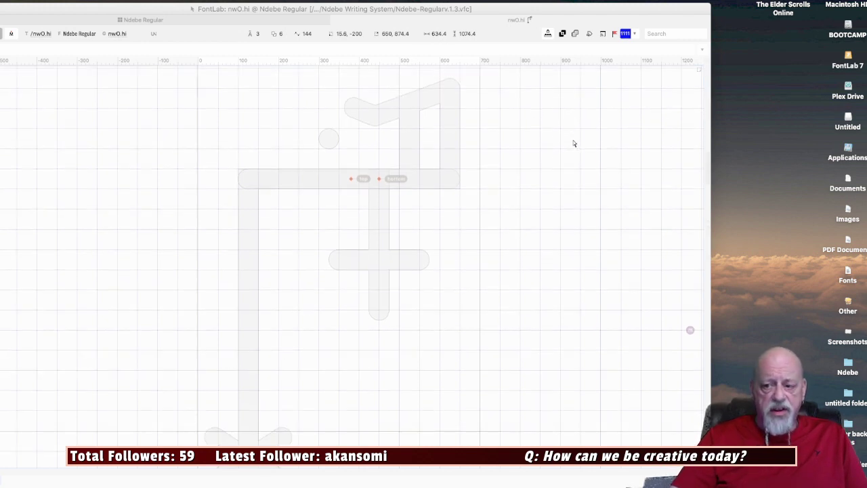
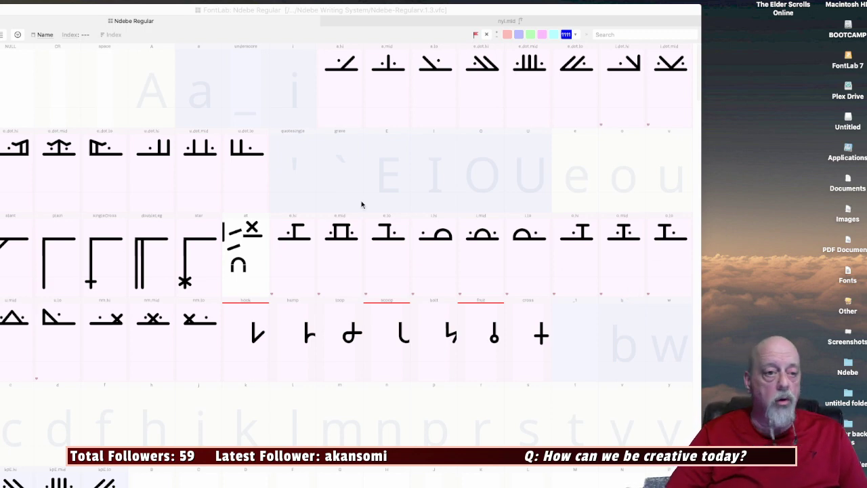
left_click(140, 14)
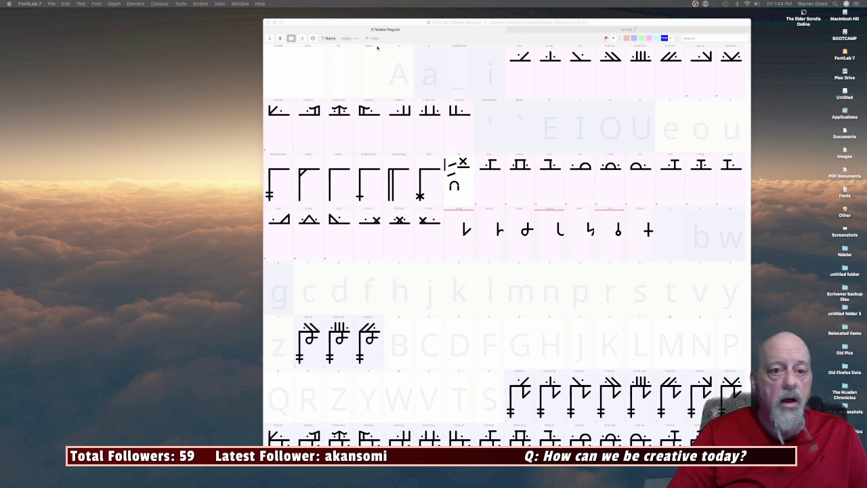
left_click(52, 4)
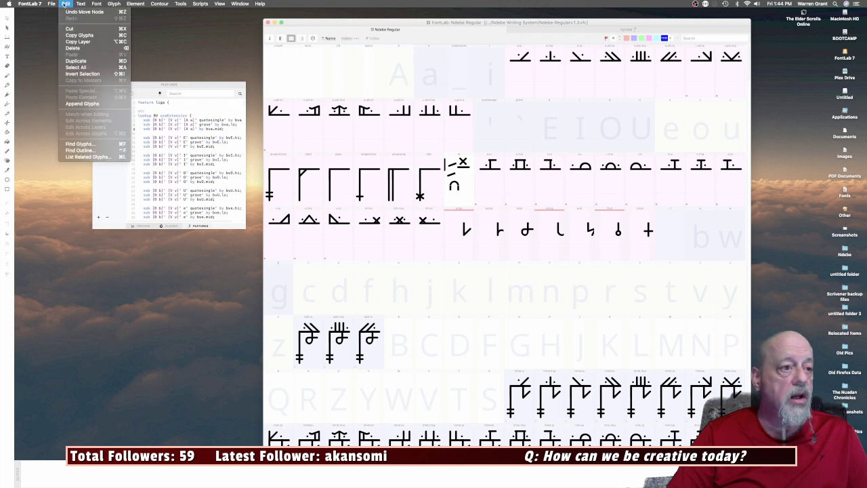
mouse_move(86, 5)
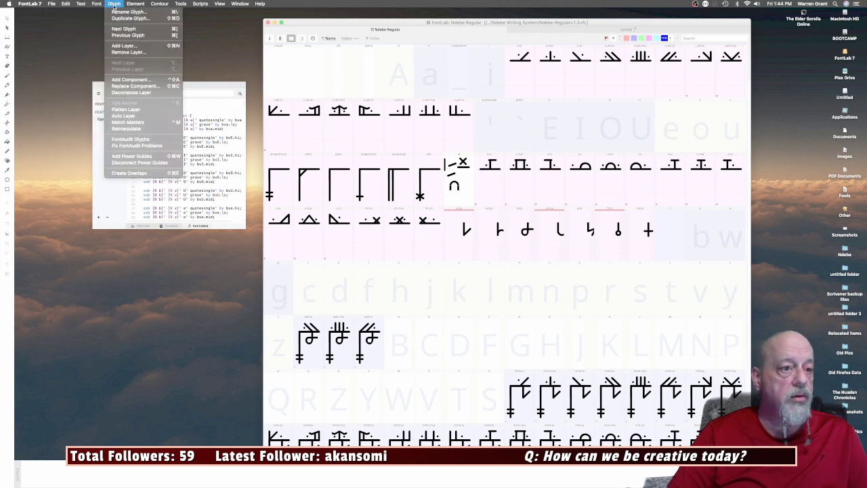
mouse_move(133, 6)
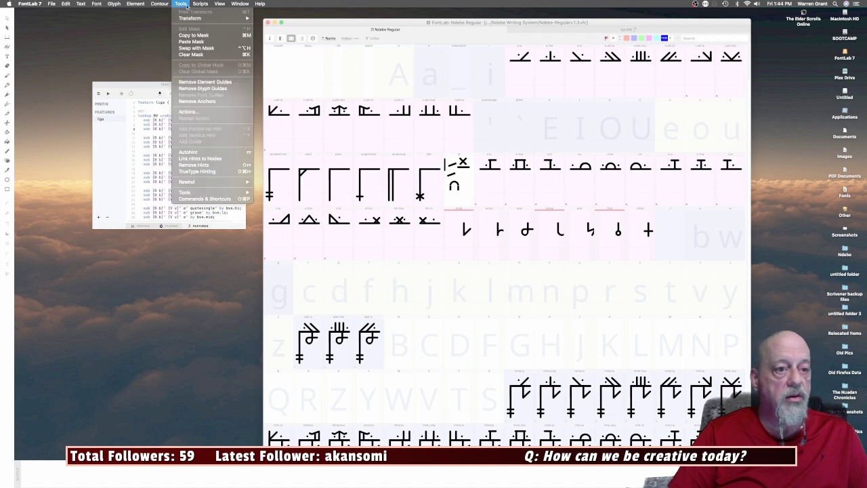
mouse_move(219, 4)
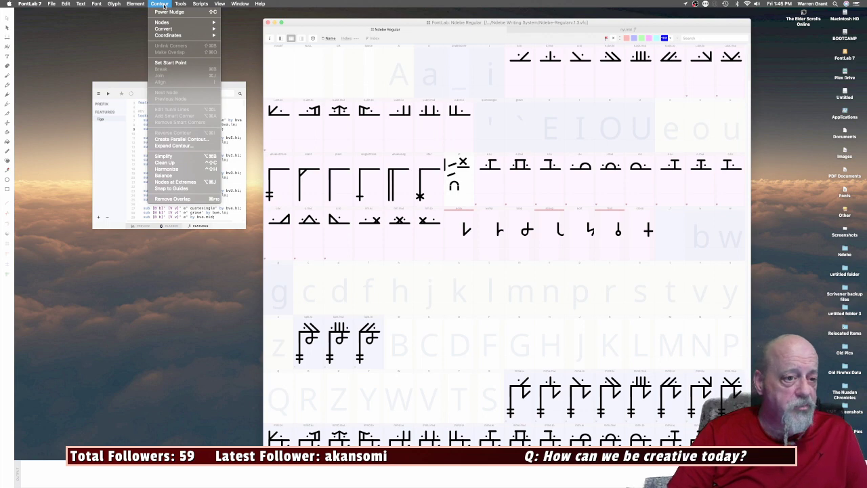
left_click(276, 3)
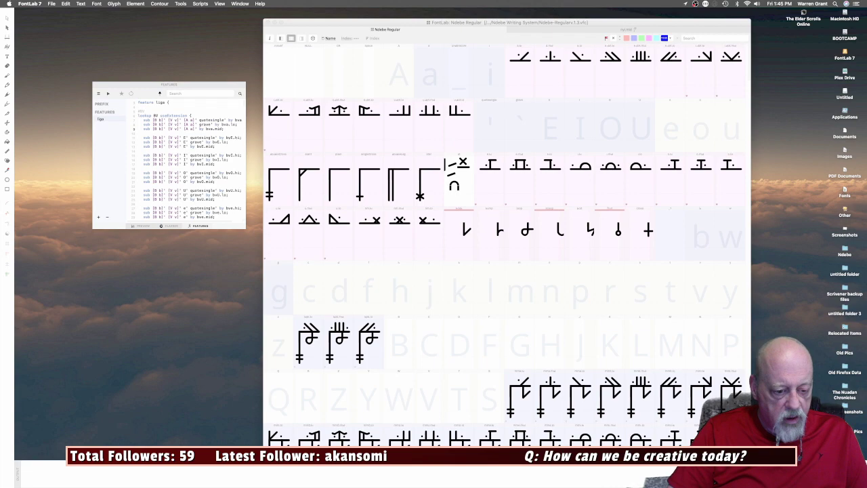
Shorten the font window until its lower property bar is visible, and look through the composite glyphs up to the base forms.
left_click_drag(233, 461, 231, 320)
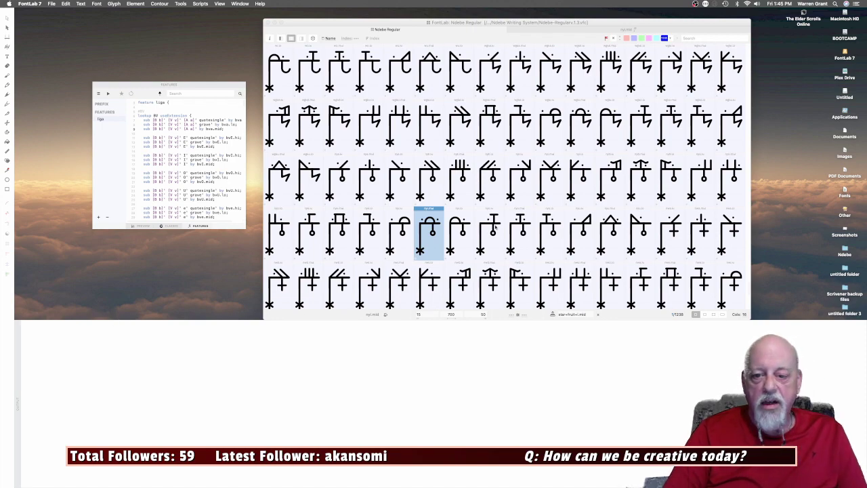
scroll(495, 228, "down", 15)
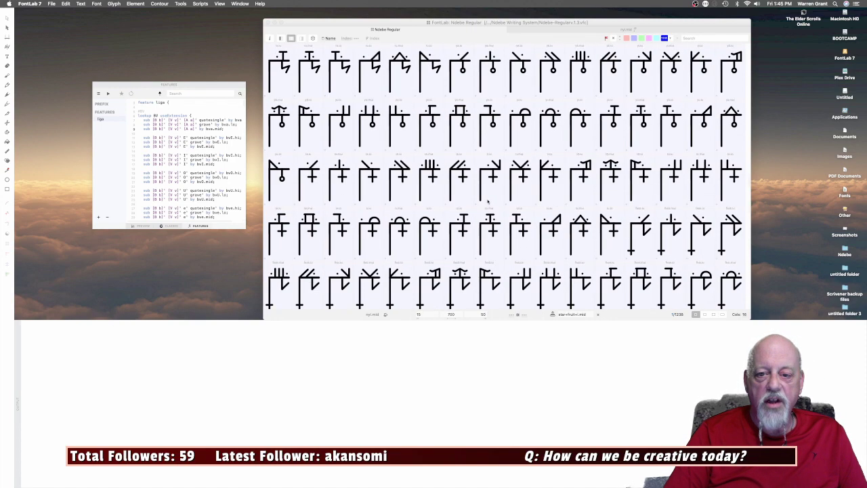
scroll(487, 201, "down", 15)
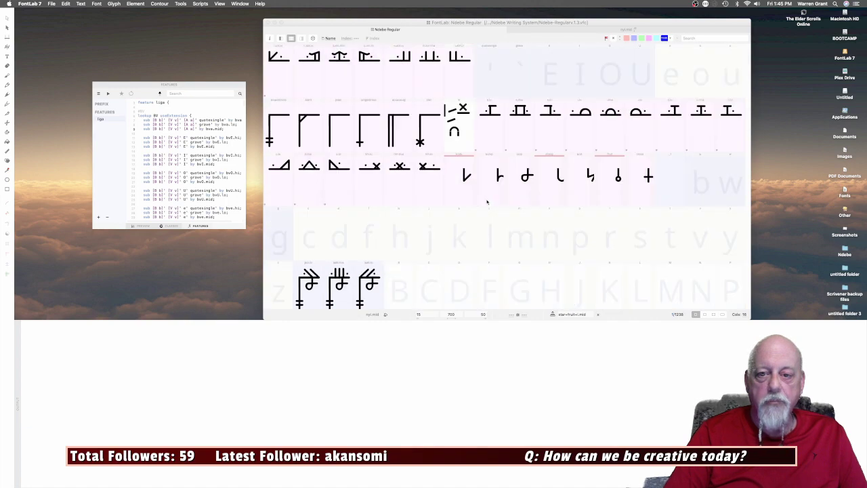
scroll(487, 201, "up", 2)
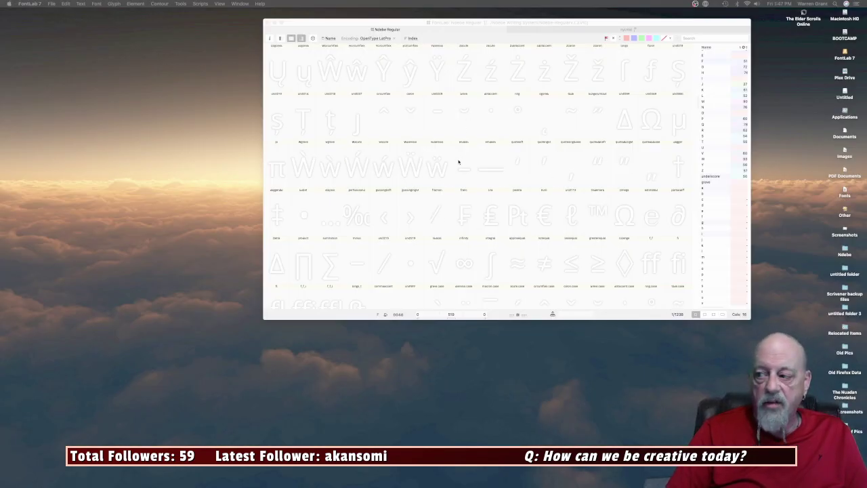
Paste the copied vertical stem outline into the empty three glyph and set the glyph's advance width to 650.
scroll(460, 149, "up", 3)
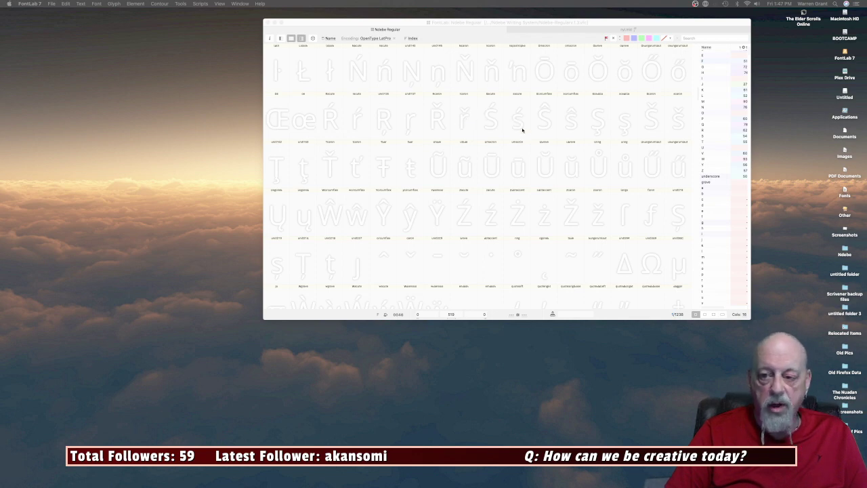
scroll(520, 129, "up", 10)
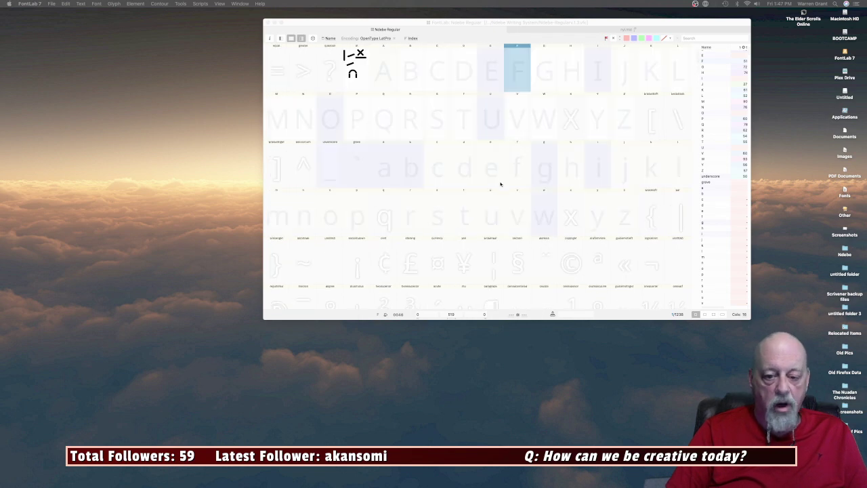
scroll(497, 214, "up", 2)
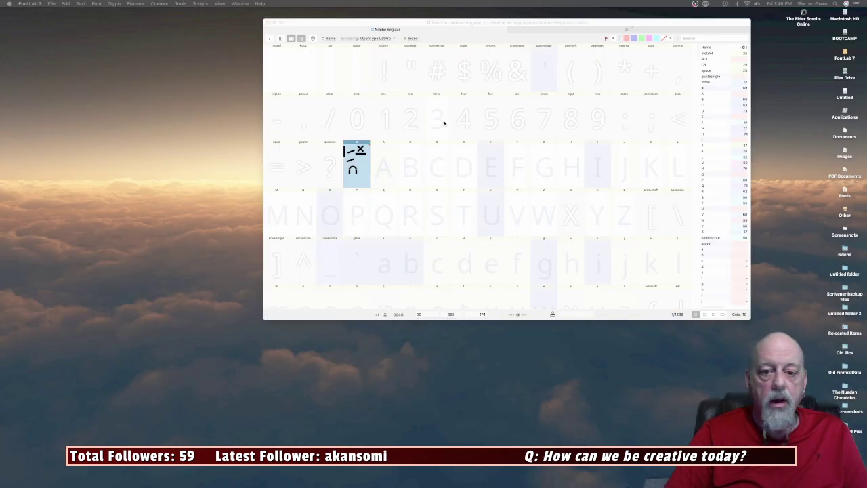
double_click(436, 122)
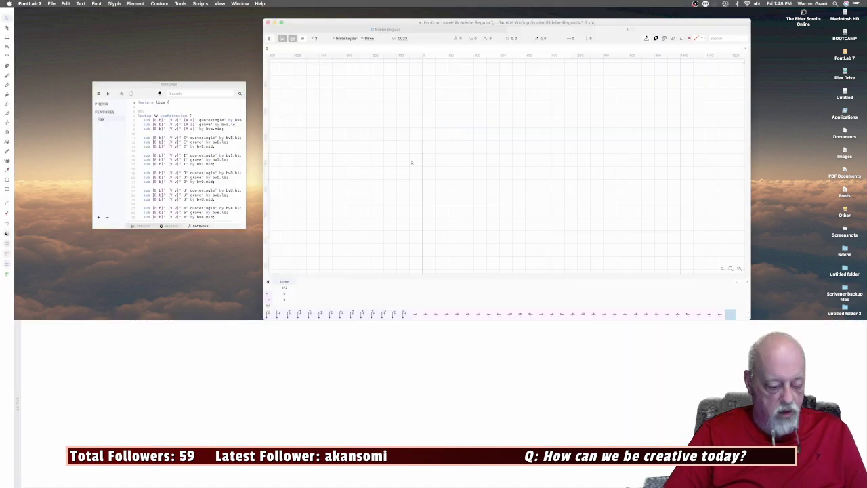
key("super+v")
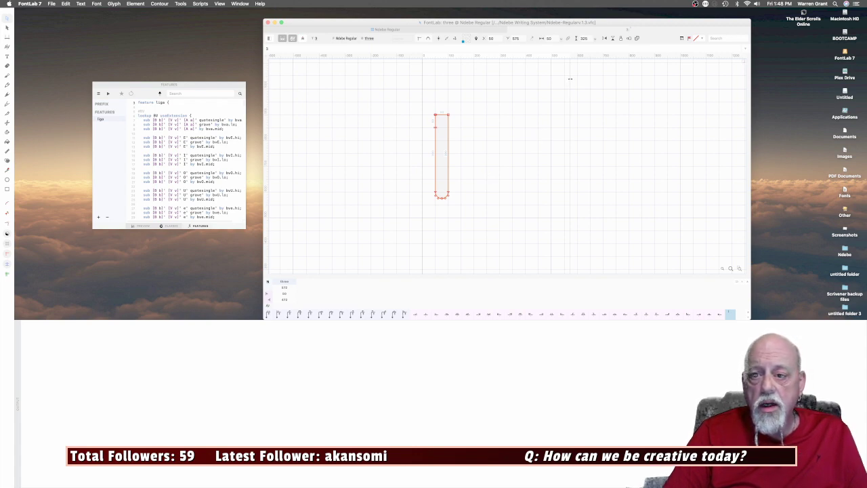
left_click_drag(569, 79, 590, 80)
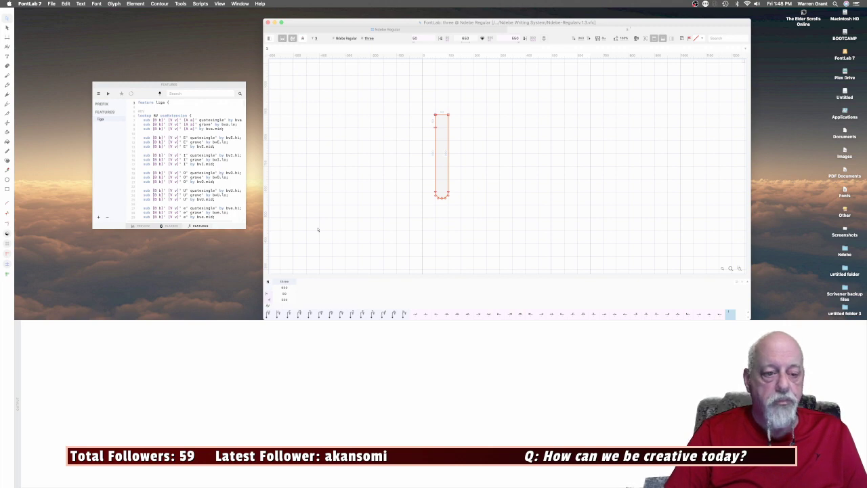
Move the pasted stem down toward the bottom of the three glyph and centre it horizontally at X 300.
scroll(290, 220, "down", 4)
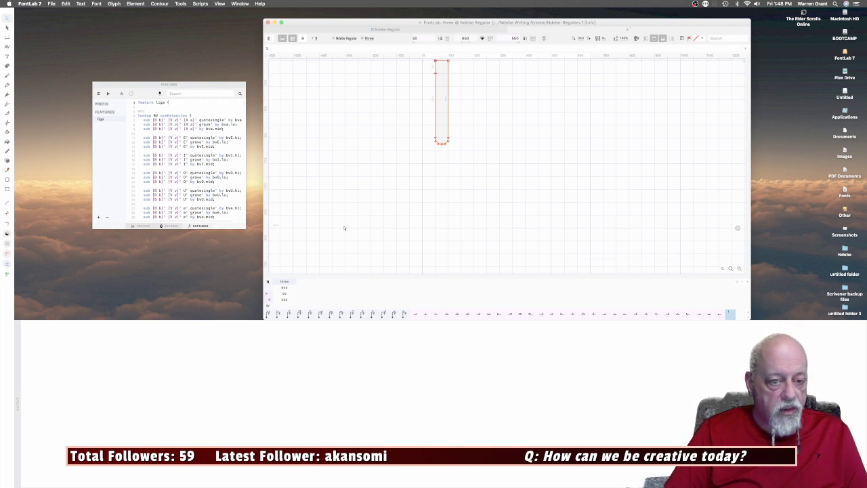
scroll(345, 228, "down", 2)
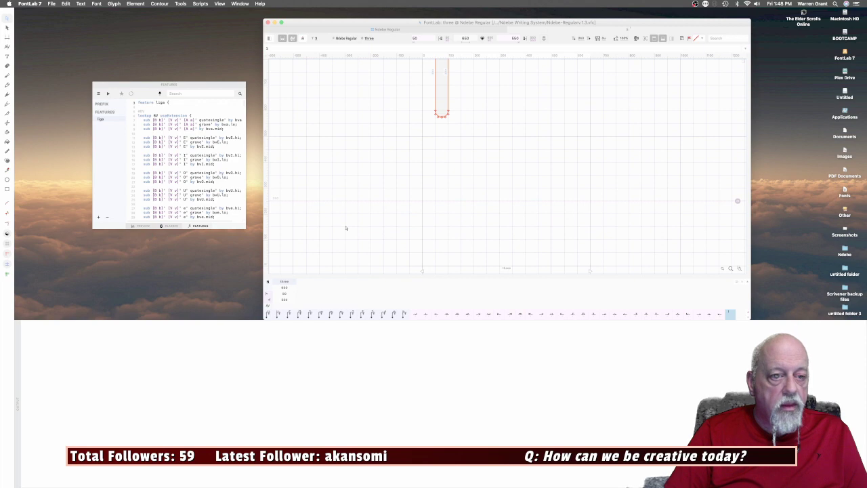
scroll(346, 228, "down", 3)
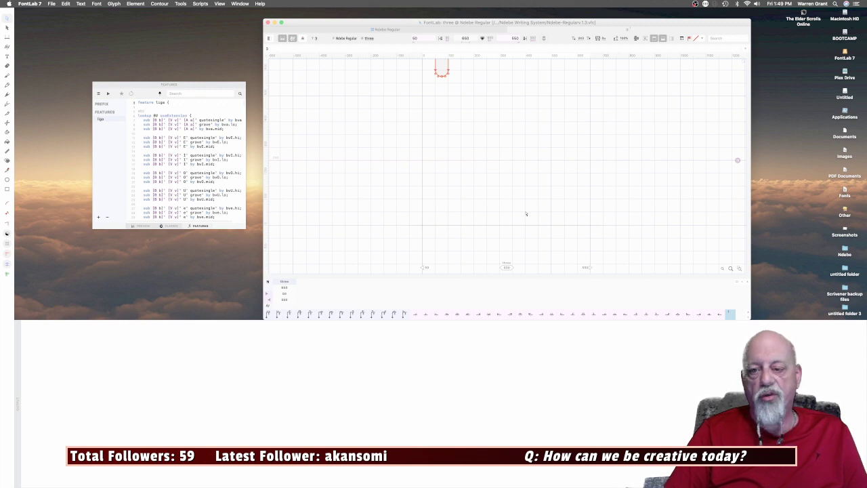
left_click_drag(589, 200, 591, 201)
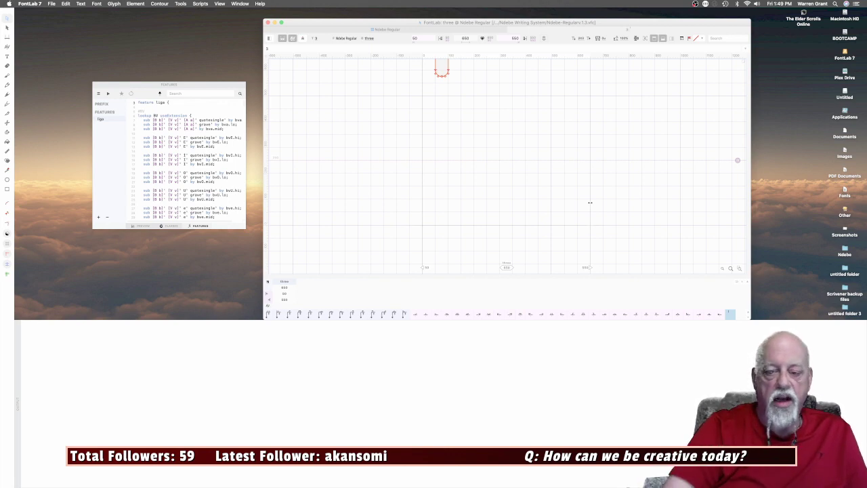
scroll(490, 233, "down", 3)
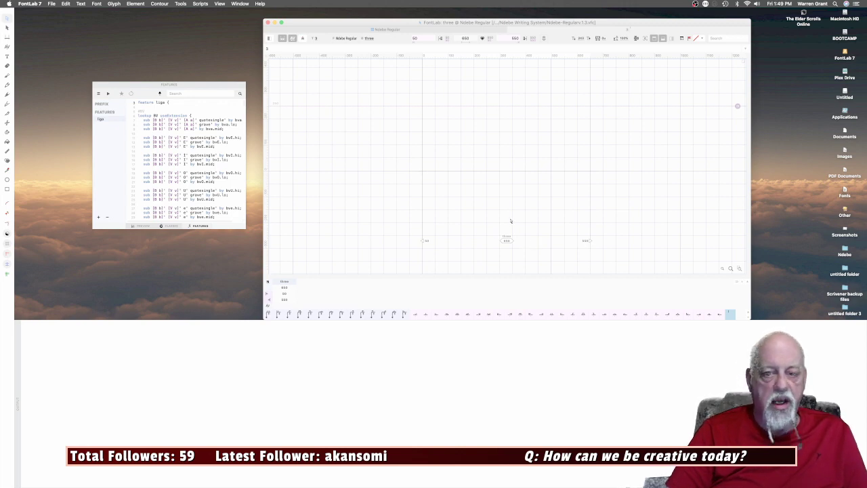
scroll(511, 220, "up", 3)
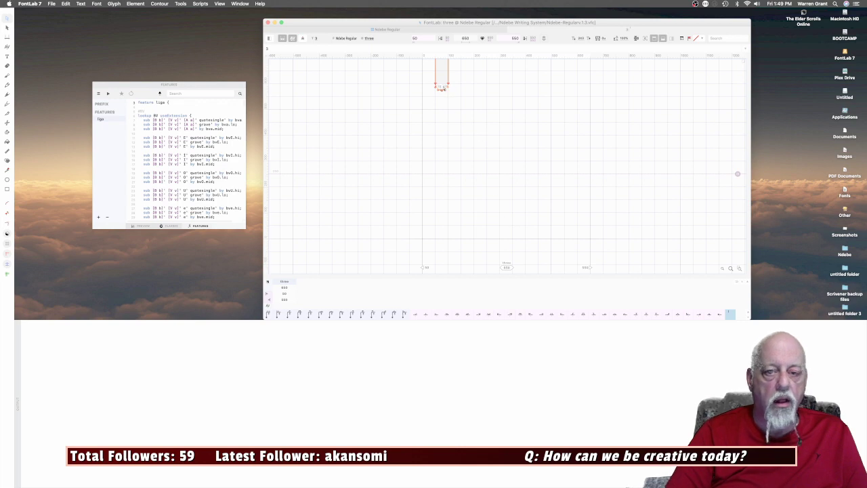
left_click_drag(443, 91, 500, 242)
scroll(542, 232, "down", 3)
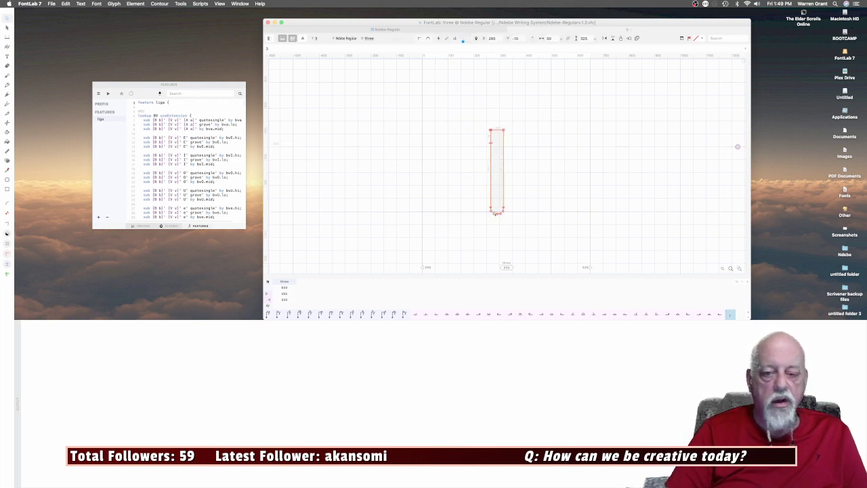
left_click(496, 213)
left_click_drag(498, 215, 508, 260)
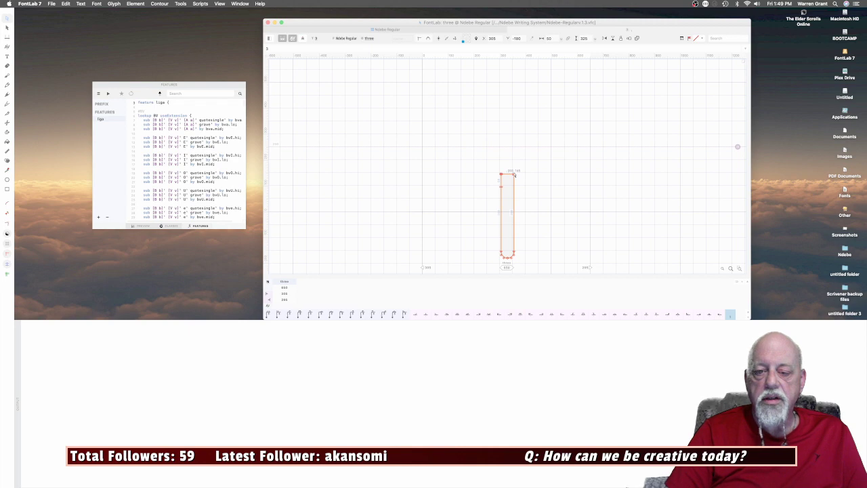
Shift the stem so its flat end sits at Y 150, and extend its rounded end down to Y -201.
left_click_drag(515, 173, 512, 172)
scroll(523, 187, "down", 3)
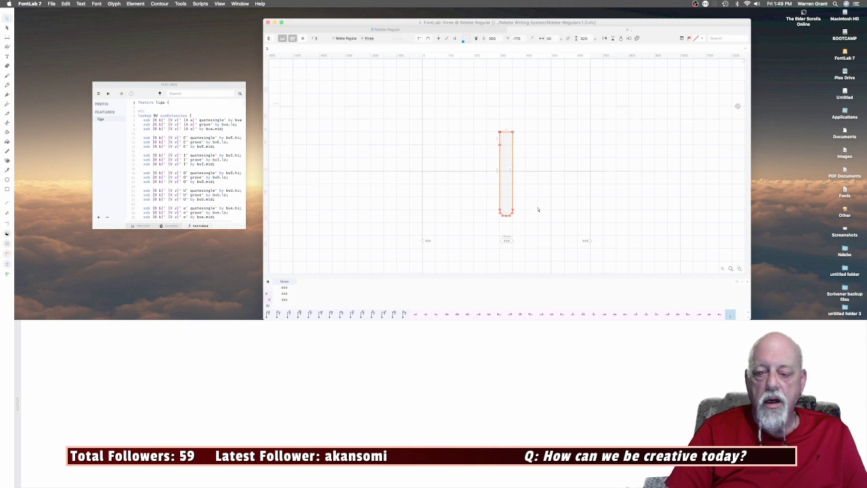
left_click_drag(499, 208, 523, 224)
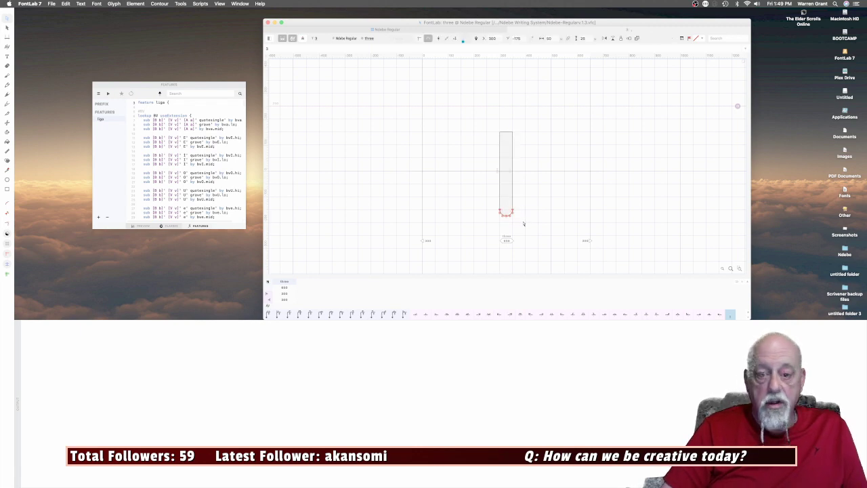
key("shift+Down")
key("shift+Down")
key("shift+Down")
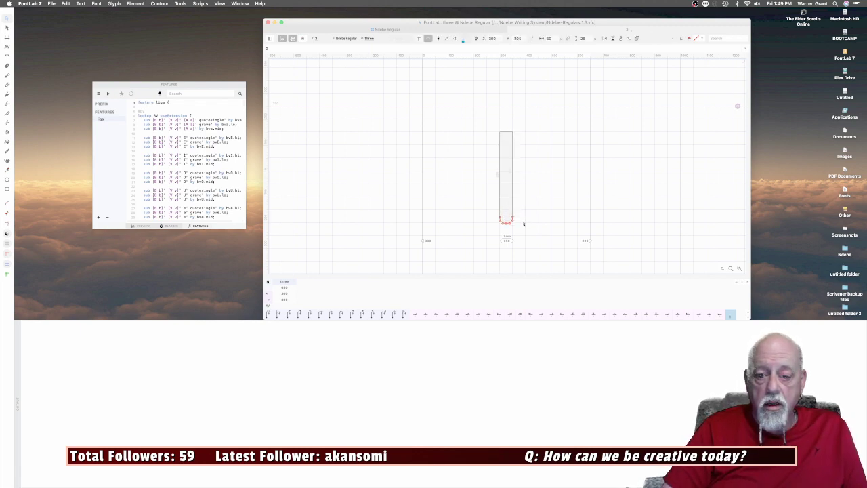
key("Up")
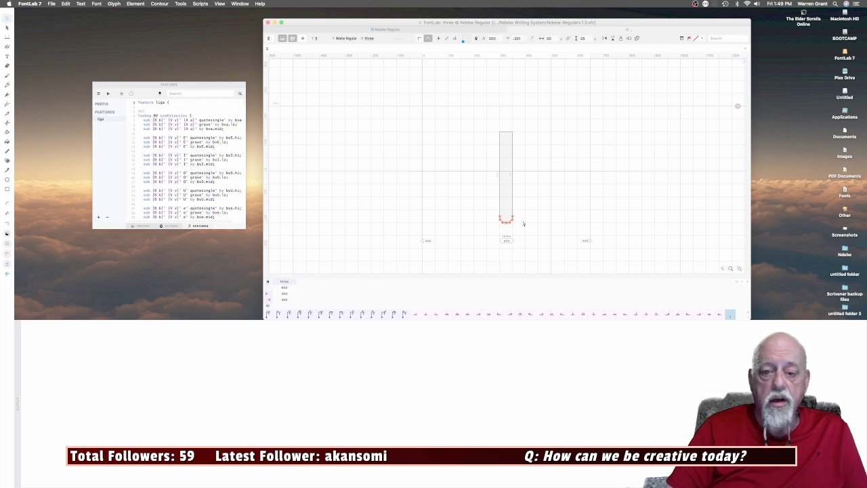
Open the mmI.hi composite glyph from the font window and examine how far its strokes extend above and below the joining corner.
scroll(518, 159, "up", 3)
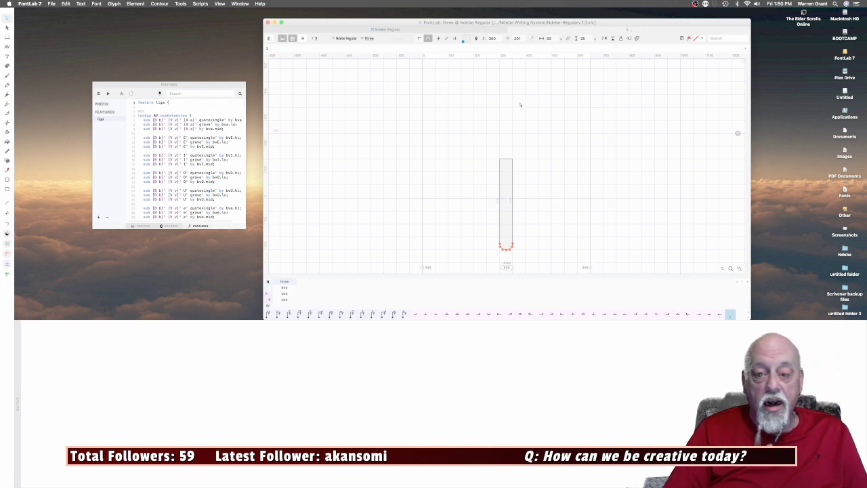
scroll(520, 105, "up", 2)
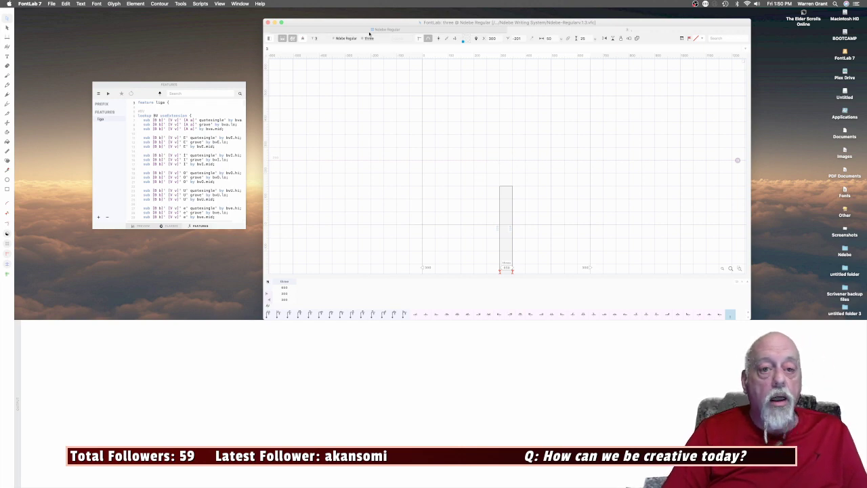
left_click(366, 37)
scroll(428, 198, "down", 15)
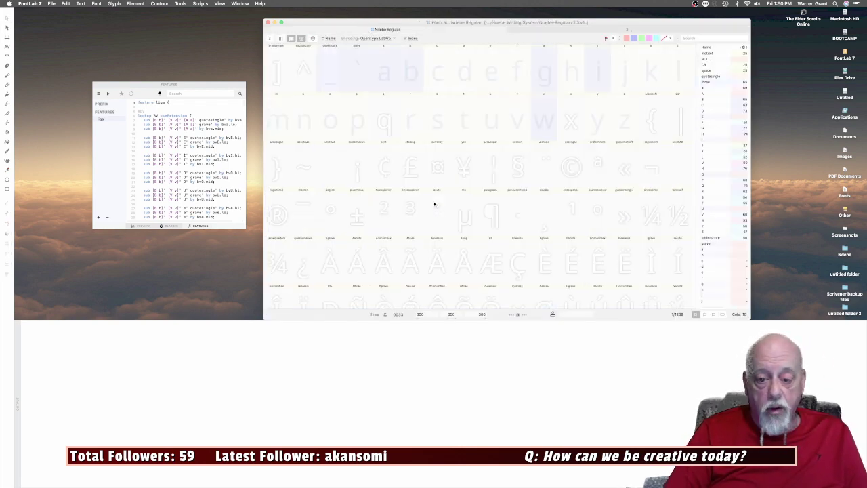
scroll(433, 205, "down", 10)
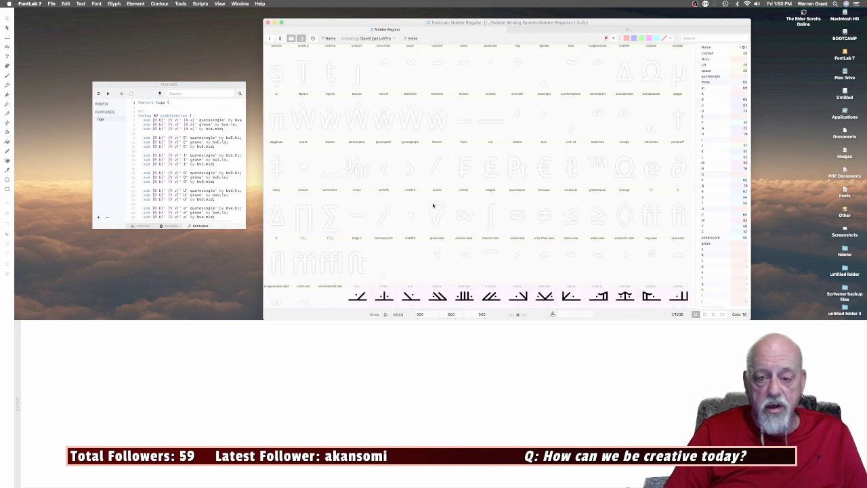
double_click(491, 164)
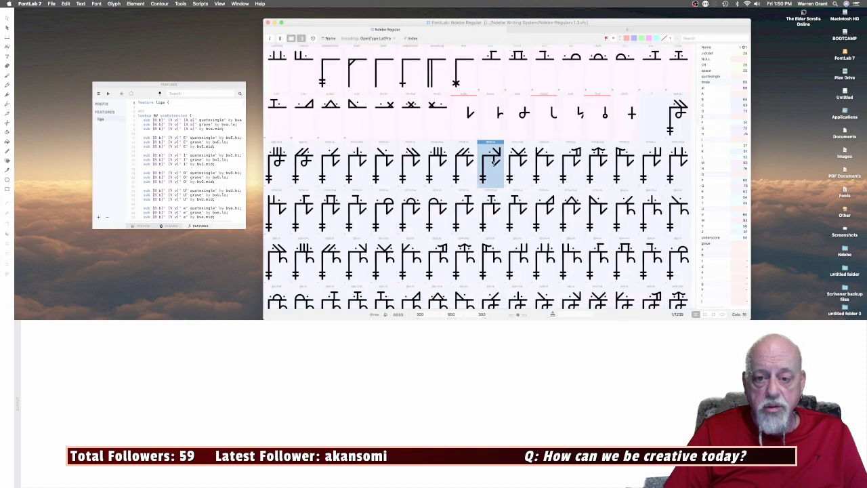
scroll(493, 162, "up", 3)
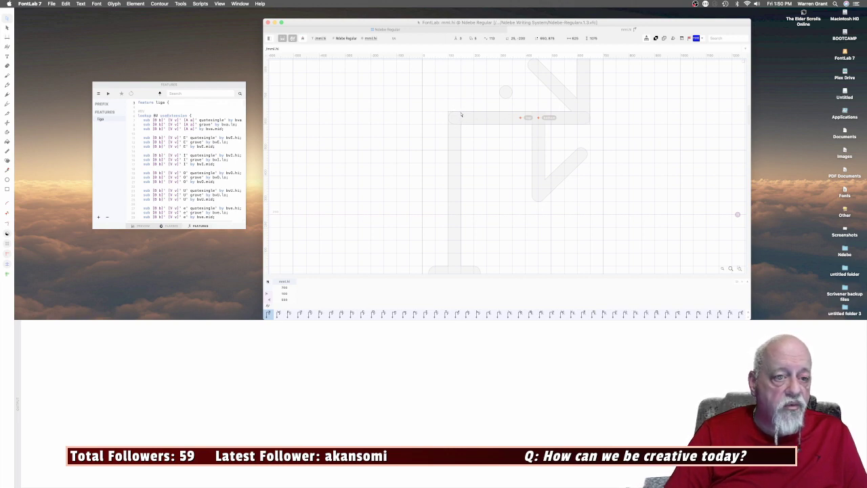
scroll(467, 114, "up", 3)
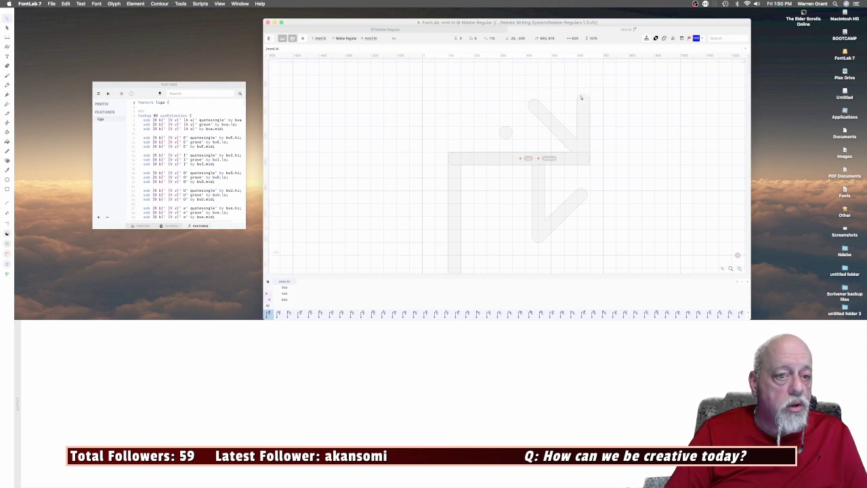
scroll(458, 157, "down", 8)
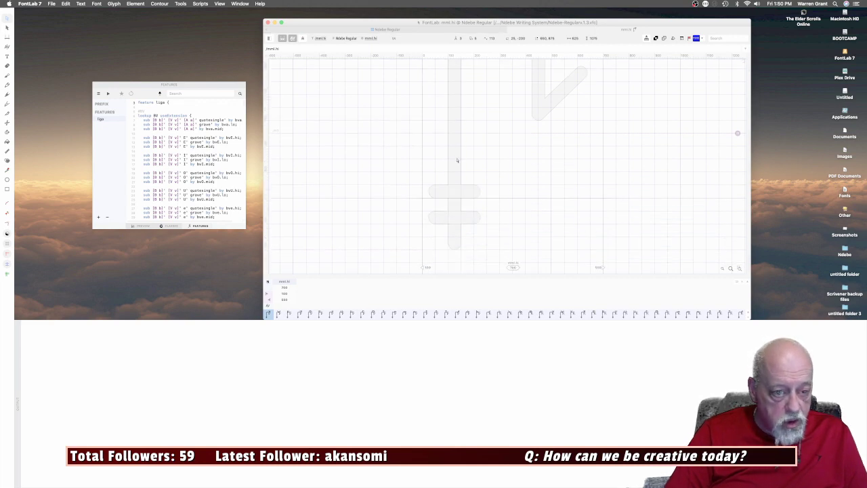
scroll(457, 160, "up", 4)
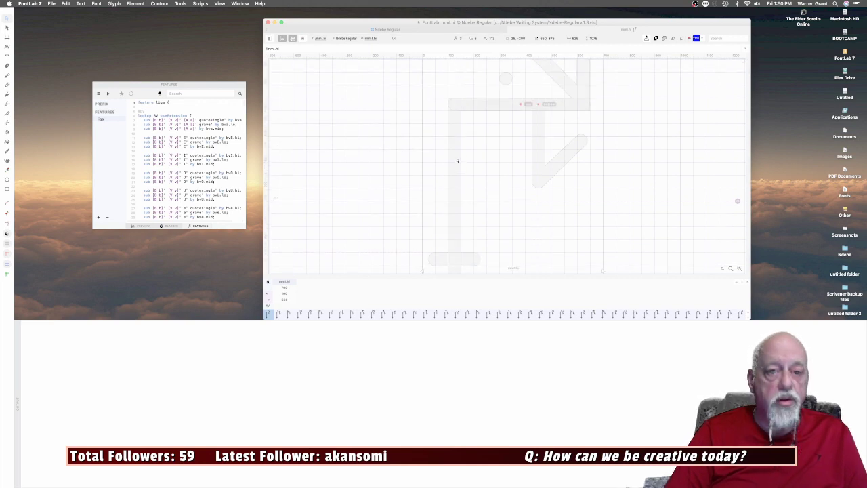
Reopen the three glyph and extend the flat top end of its stem up to Y 650.
left_click(414, 29)
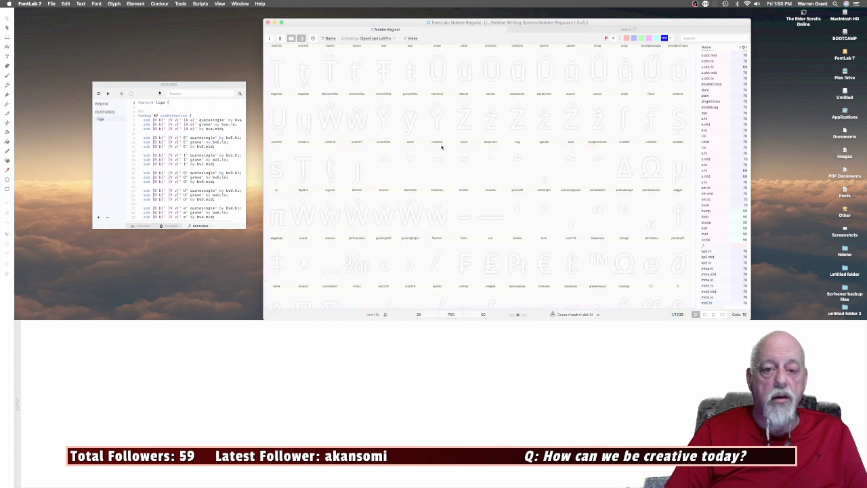
scroll(441, 147, "up", 10)
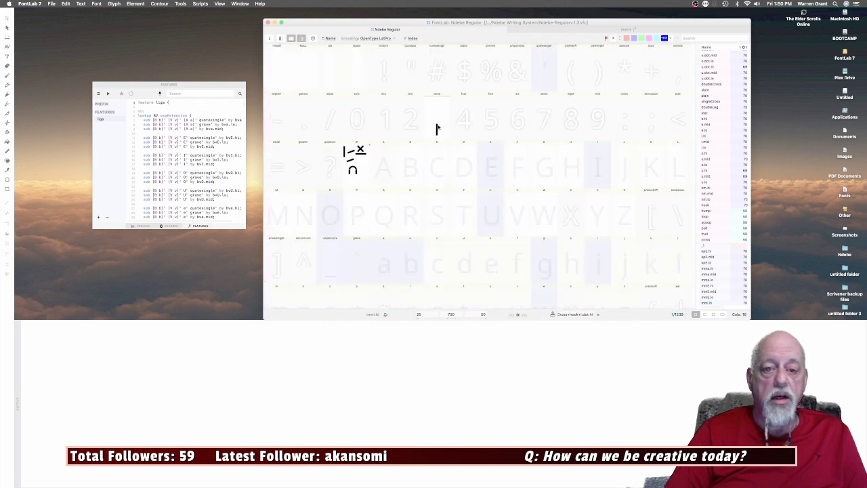
double_click(437, 129)
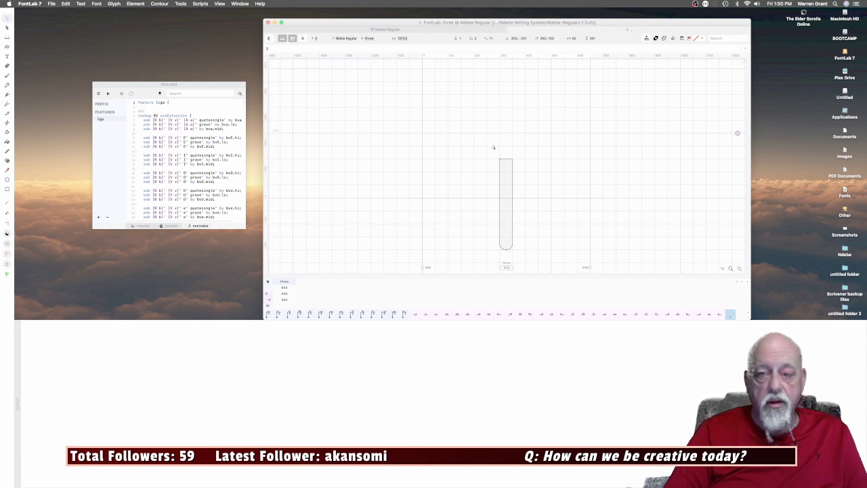
scroll(496, 143, "up", 3)
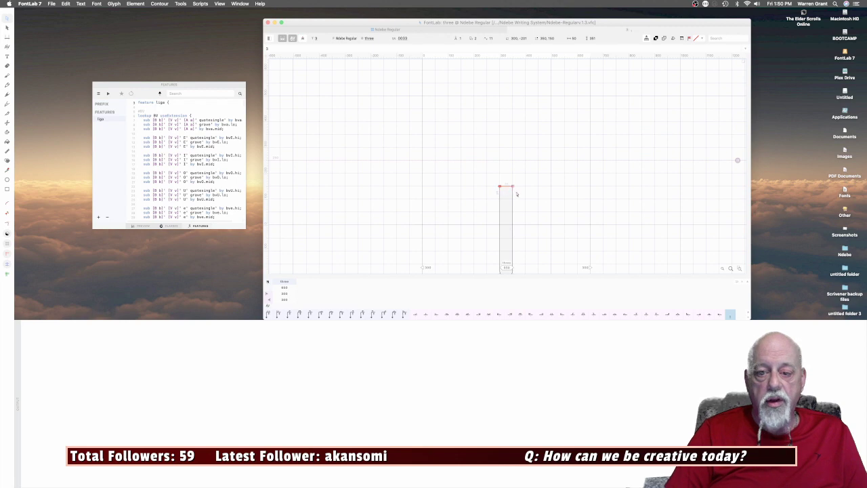
left_click(513, 189)
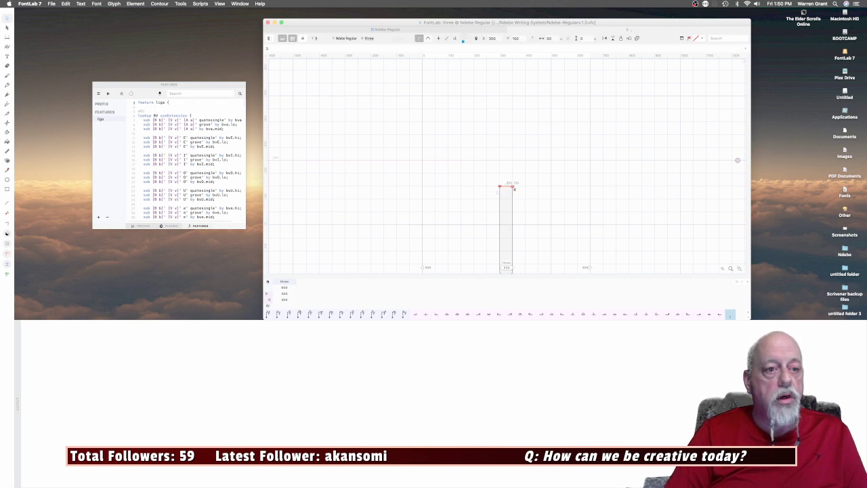
scroll(512, 178, "up", 6)
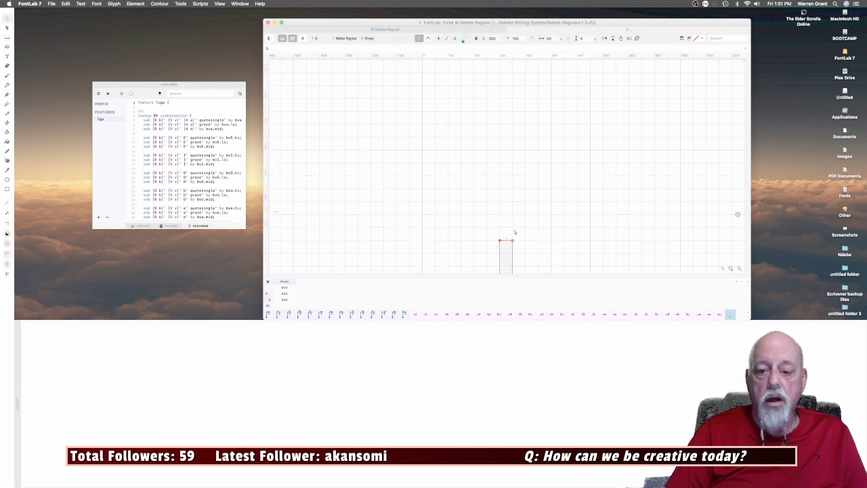
left_click_drag(513, 240, 513, 111)
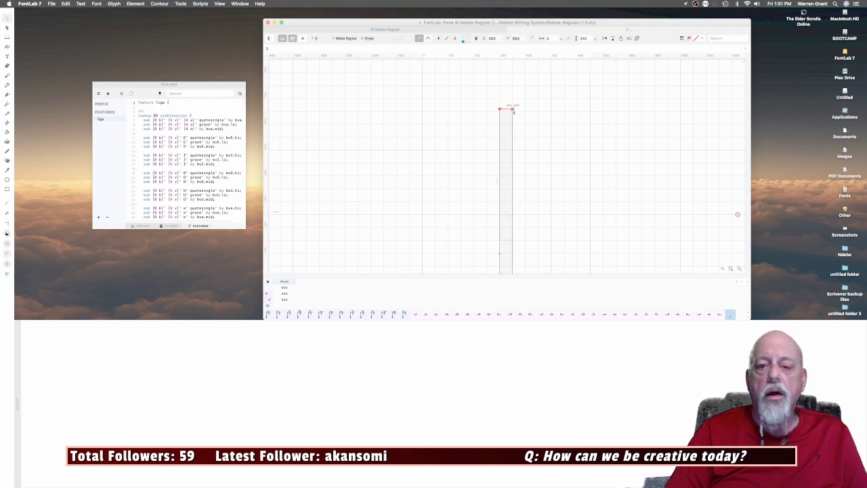
left_click(530, 154)
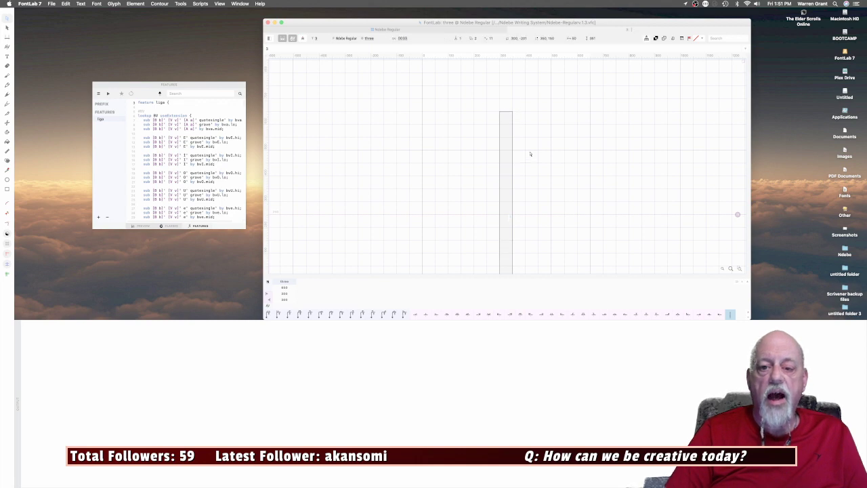
Open the hook component glyph to check where its vertical stroke sits, and return to the numerals in the glyph grid.
scroll(531, 155, "down", 3)
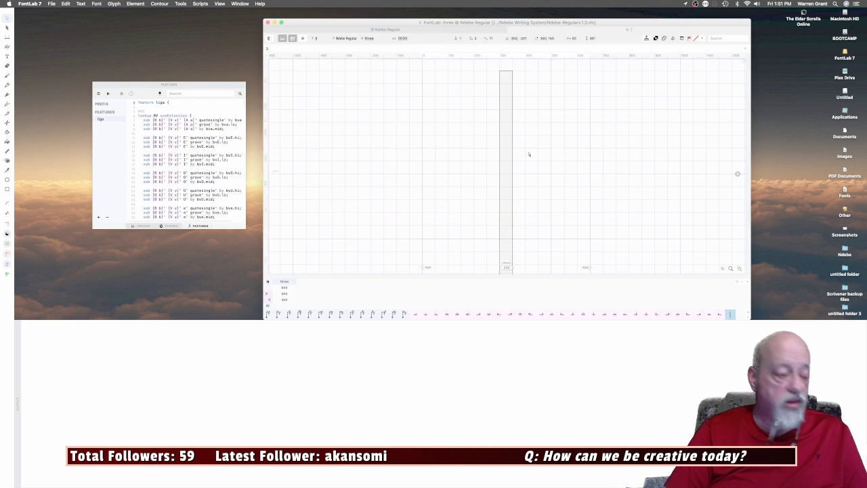
scroll(529, 154, "up", 2)
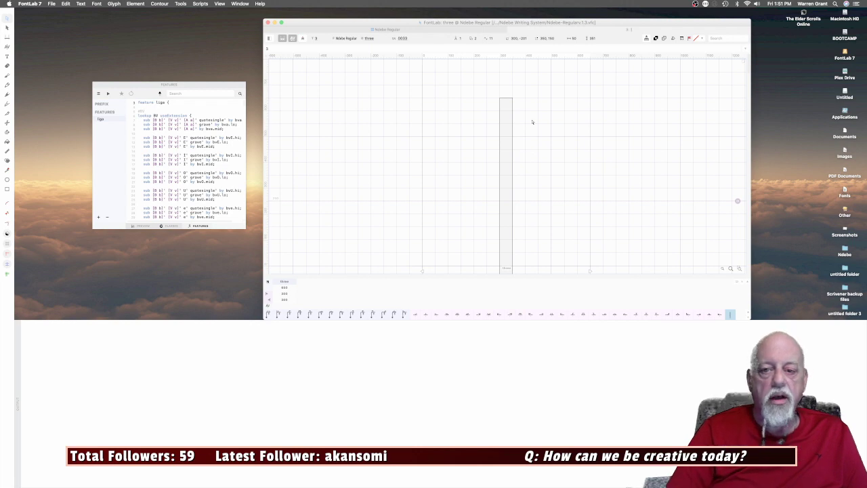
left_click(359, 33)
scroll(471, 248, "down", 10)
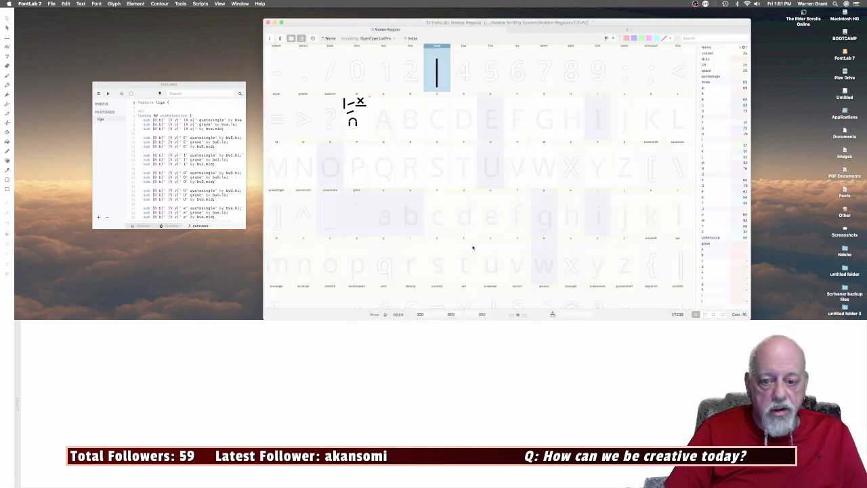
scroll(470, 249, "down", 5)
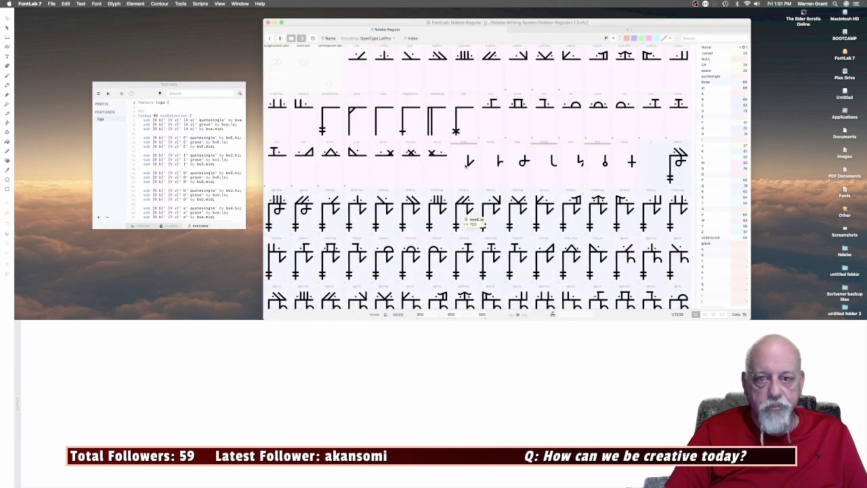
double_click(465, 161)
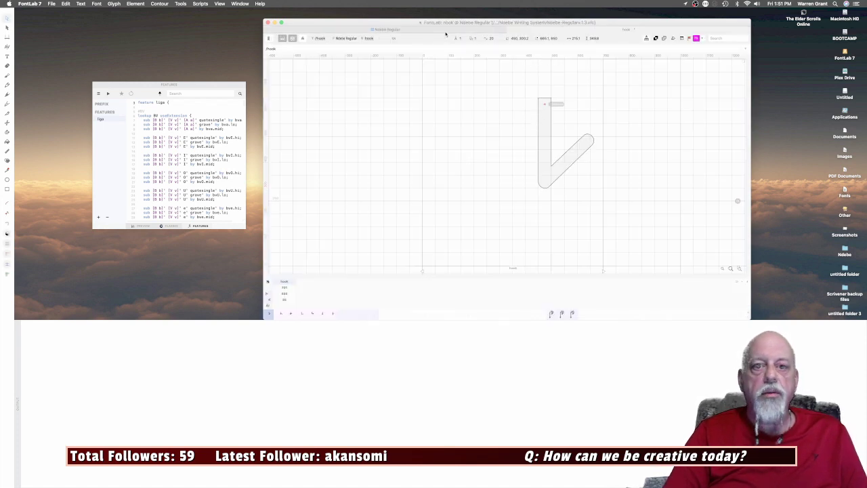
left_click(347, 38)
scroll(359, 68, "up", 10)
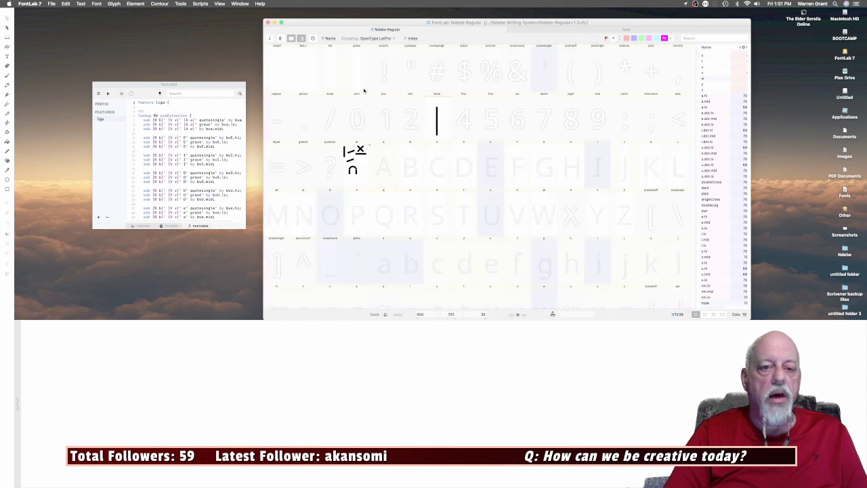
Reopen the three glyph, select the whole stem outline, and move it horizontally to X 450.
double_click(438, 118)
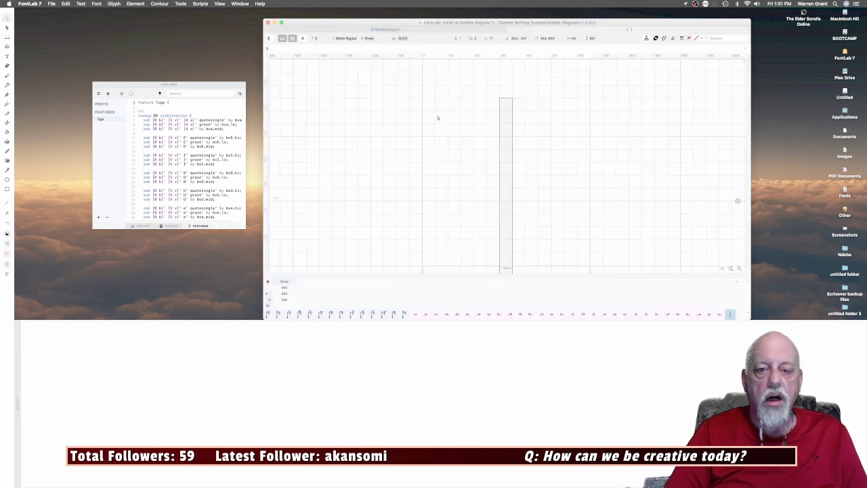
left_click_drag(492, 93, 528, 258)
left_click(520, 151)
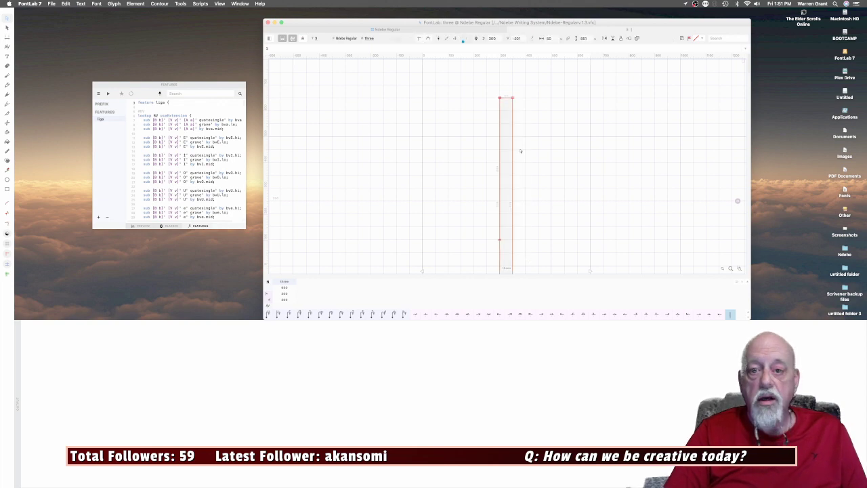
left_click_drag(513, 98, 552, 100)
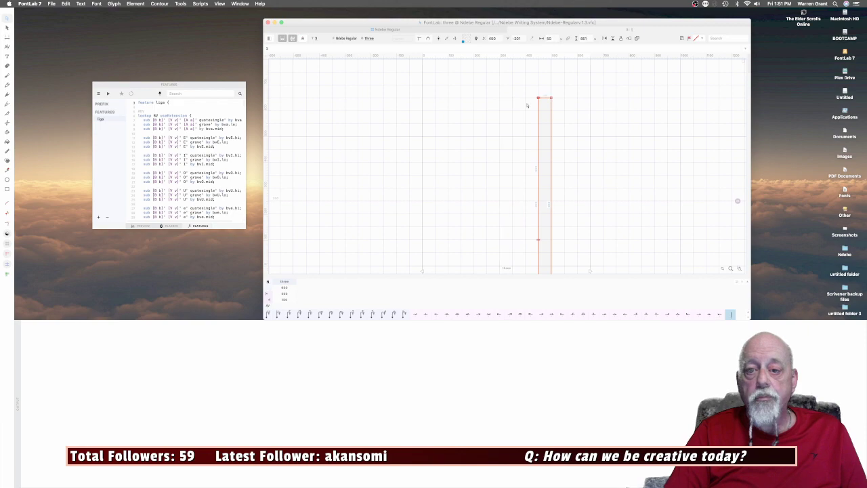
left_click(485, 149)
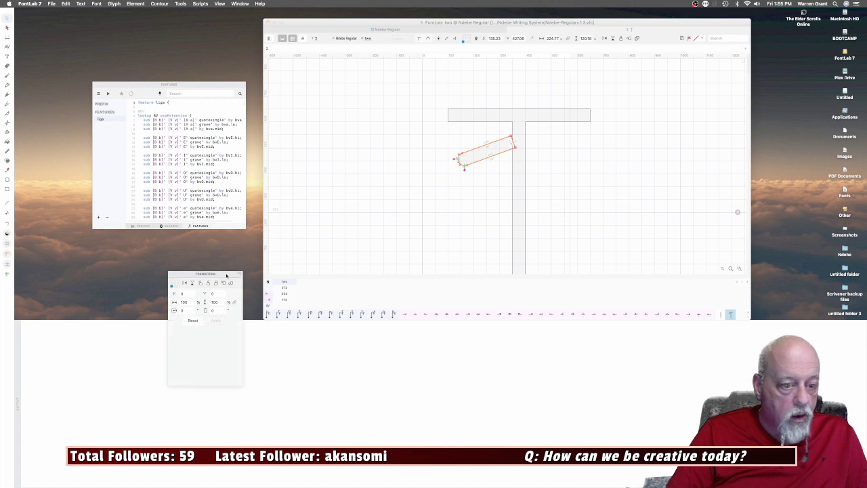
In the two glyph, move the slanted stroke to the other side of the stem at about X 422 and rotate it by 35 degrees.
left_click_drag(227, 276, 159, 158)
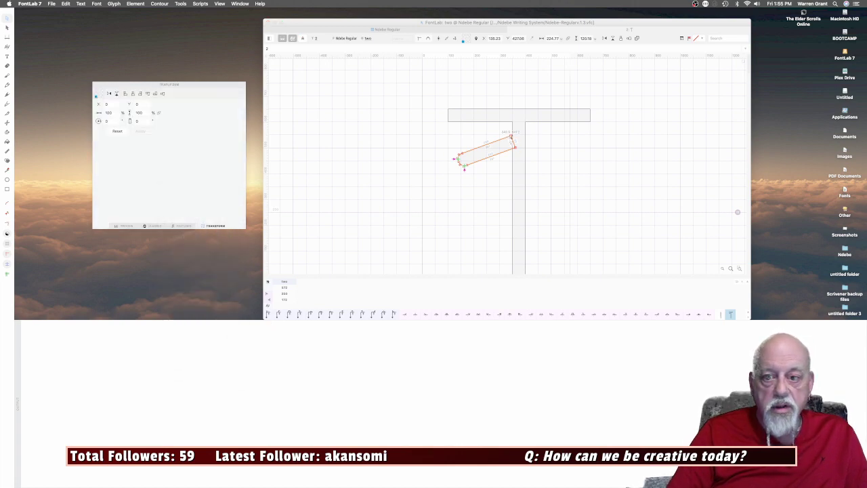
left_click_drag(511, 137, 586, 163)
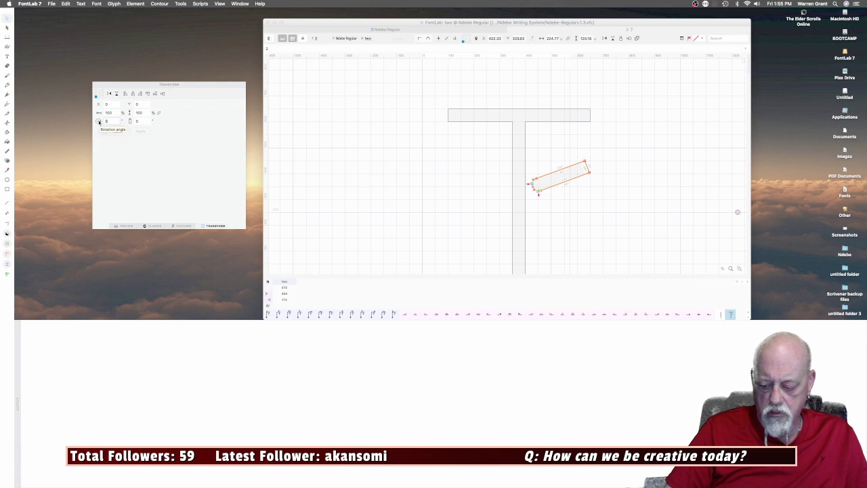
type("30")
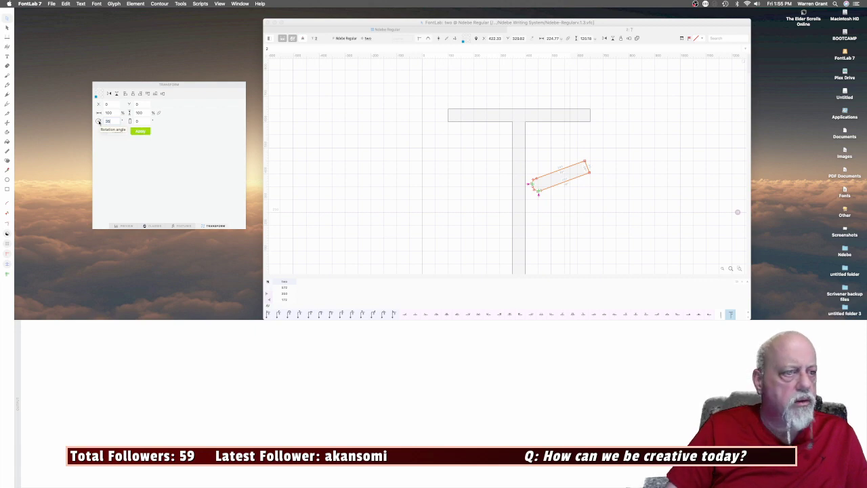
key("Return")
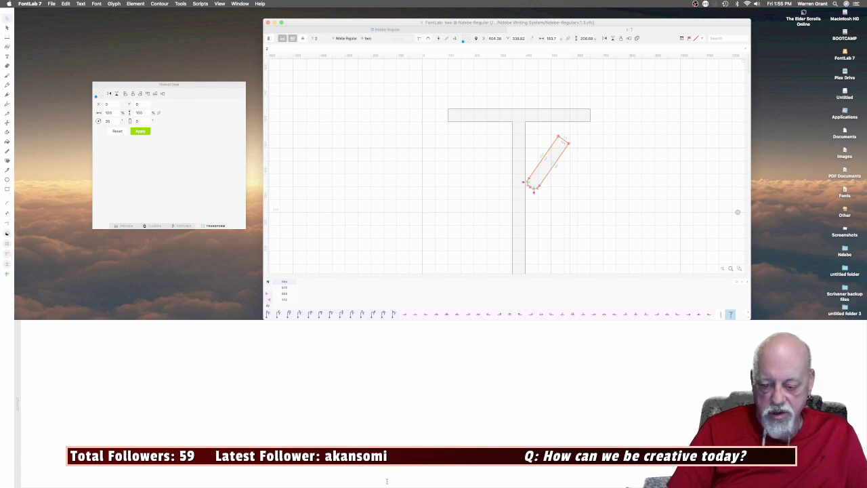
Switch to Finder, open a new window beside the glyph window, and go to the Ndebe Writing System folder inside Conlangs.
left_click(59, 53)
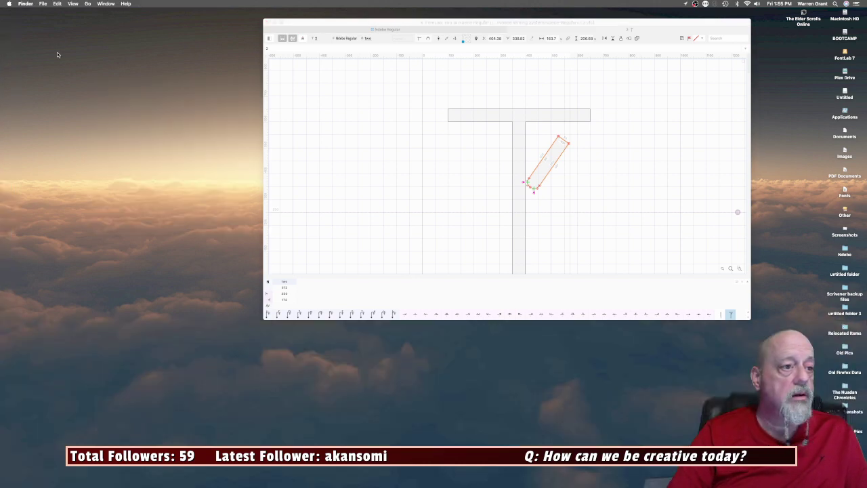
left_click(43, 4)
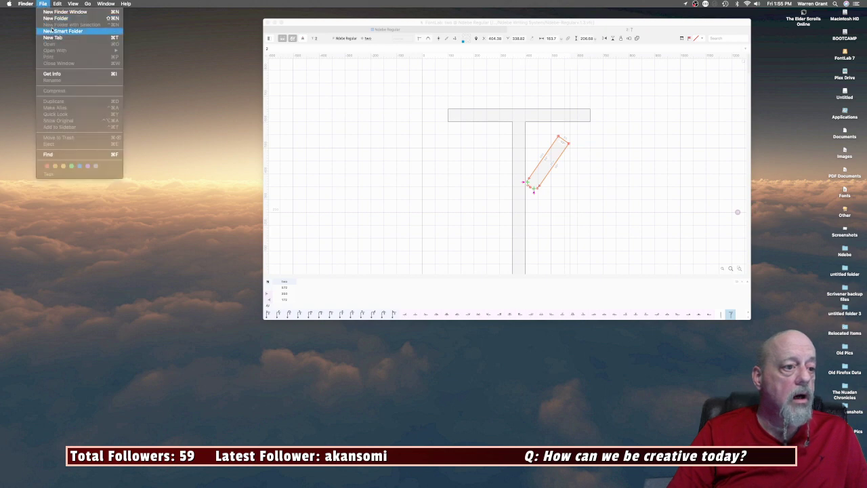
left_click(61, 12)
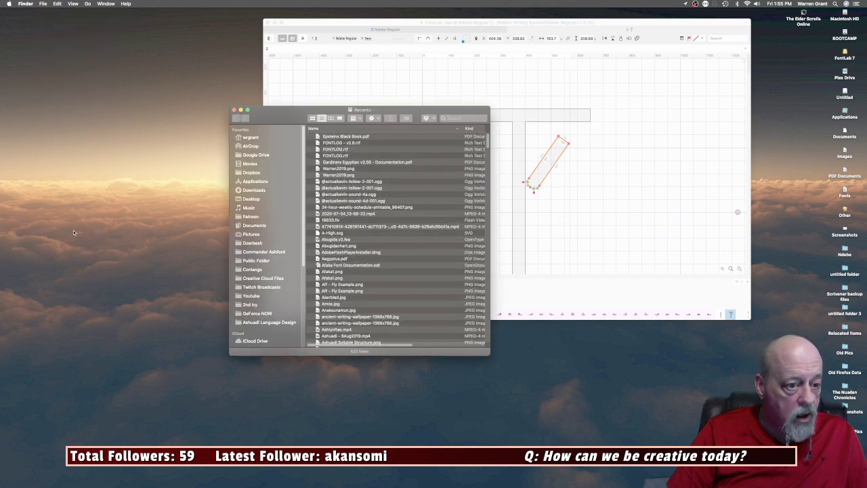
left_click_drag(303, 108, 56, 119)
scroll(31, 265, "down", 1)
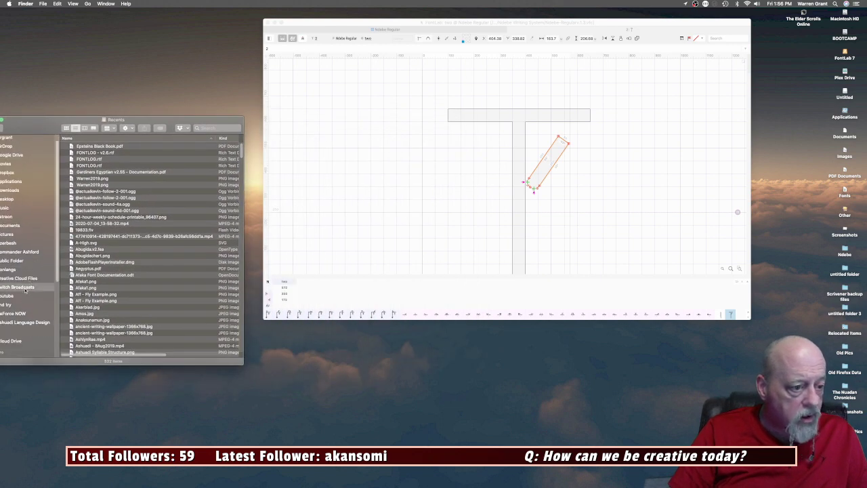
left_click(25, 290)
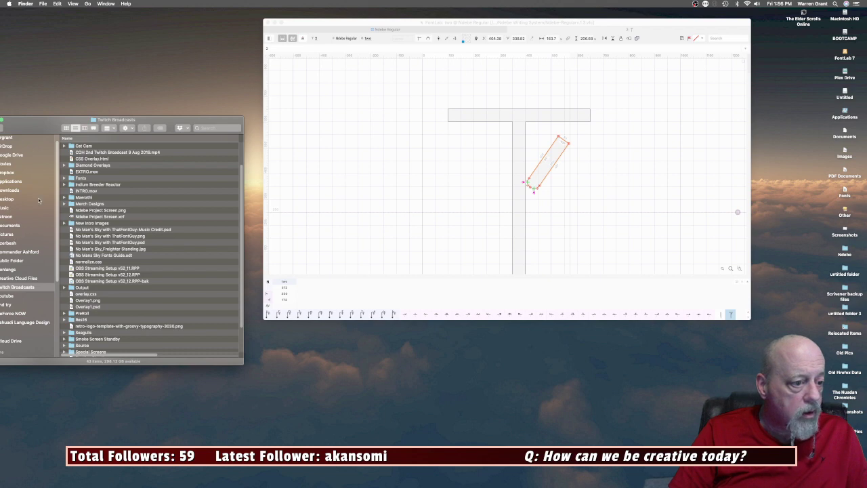
left_click_drag(44, 126, 73, 131)
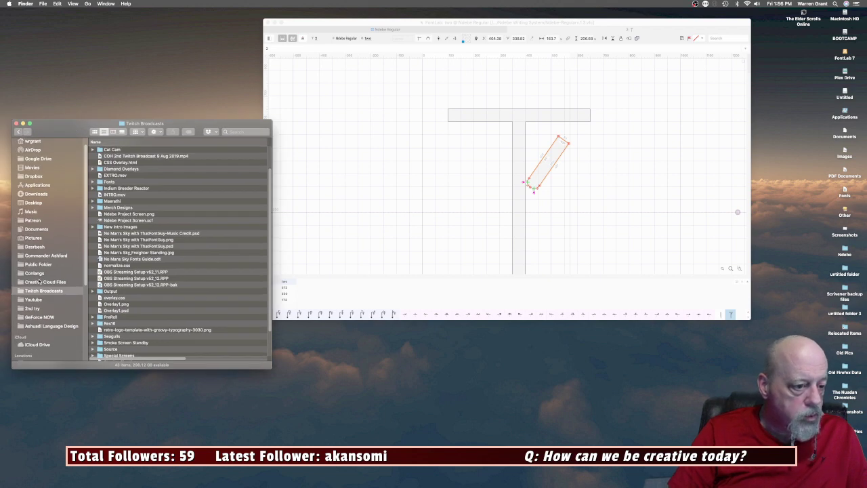
left_click(39, 275)
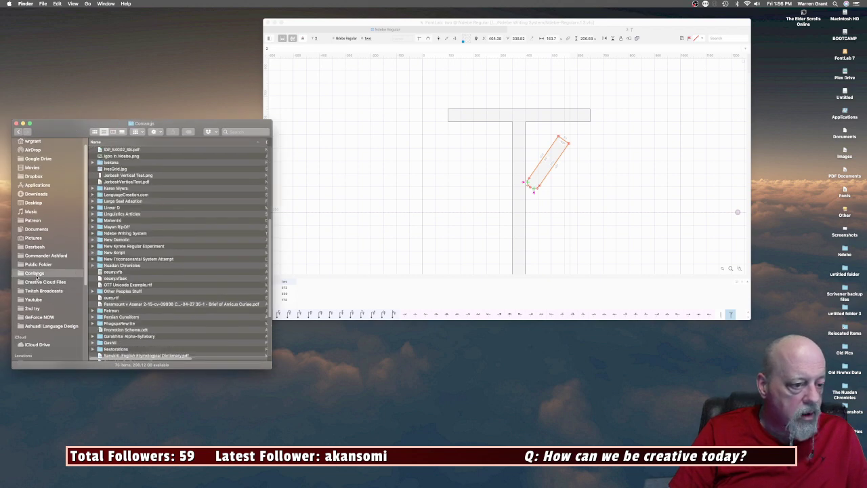
double_click(125, 233)
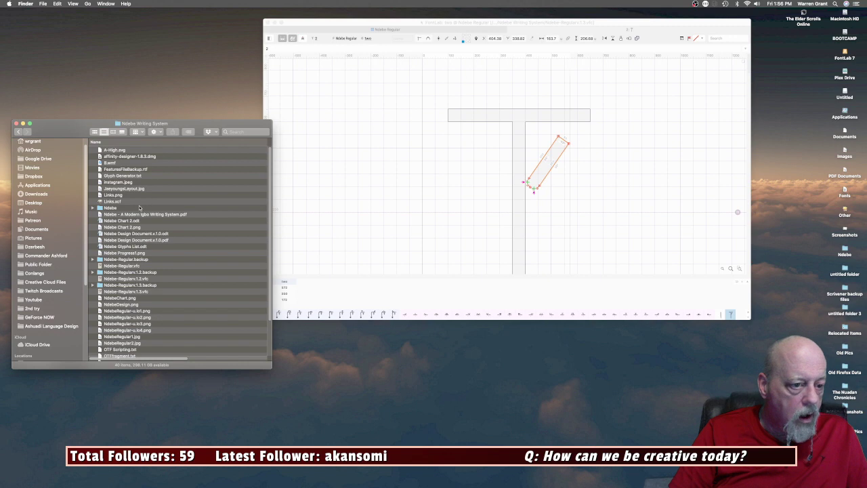
Preview Ndebe Chart 2.png with Quick Look, and close the preview and the folder window.
scroll(137, 216, "down", 1)
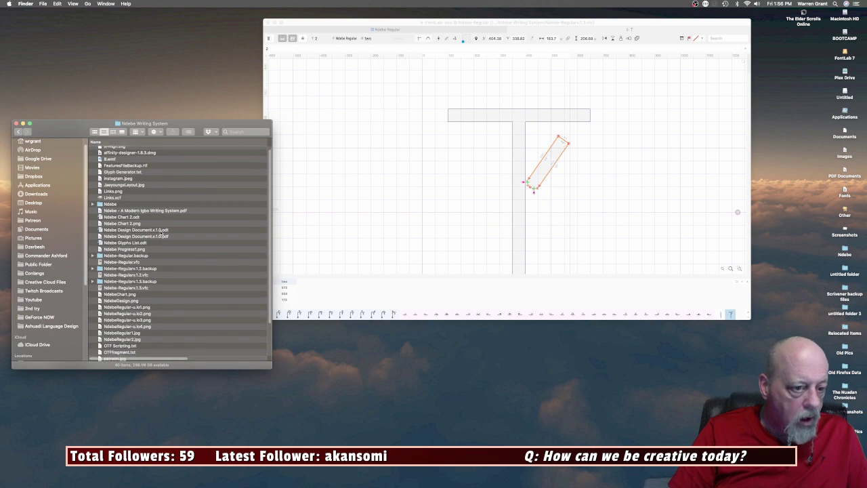
left_click(128, 223)
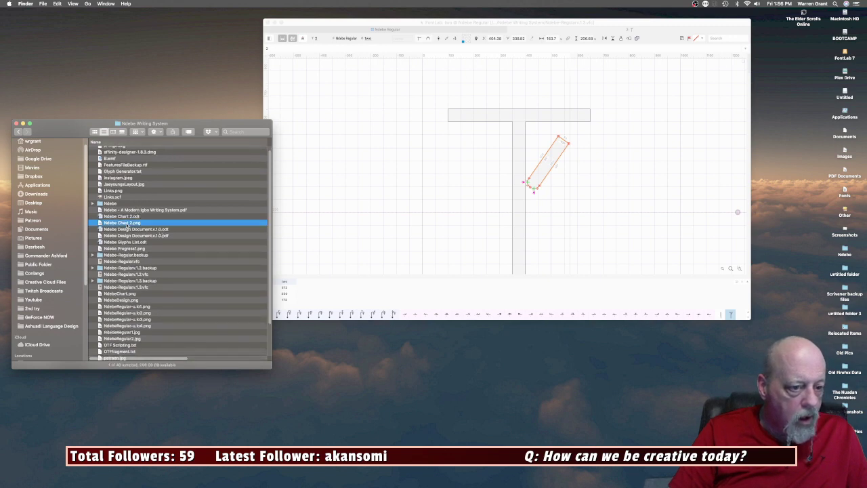
key("space")
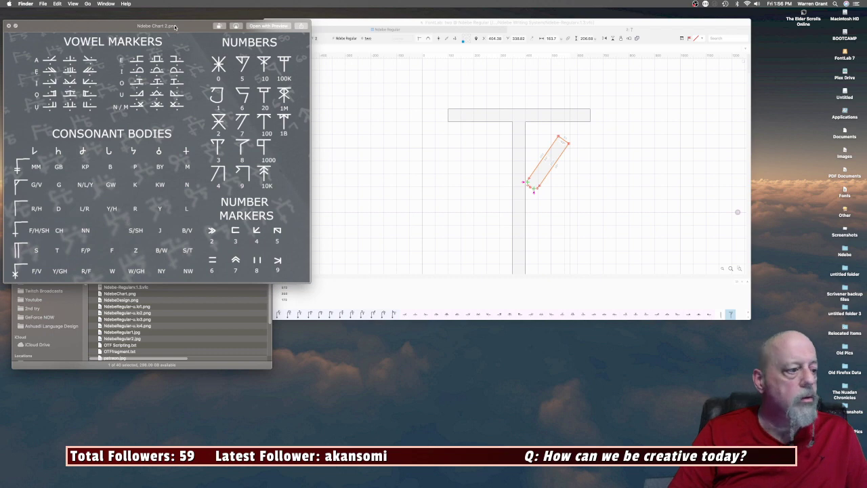
key("space")
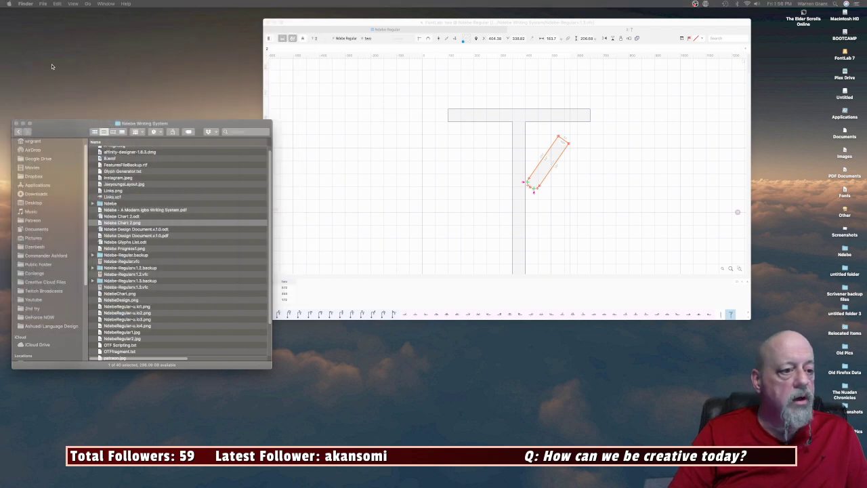
left_click(52, 129)
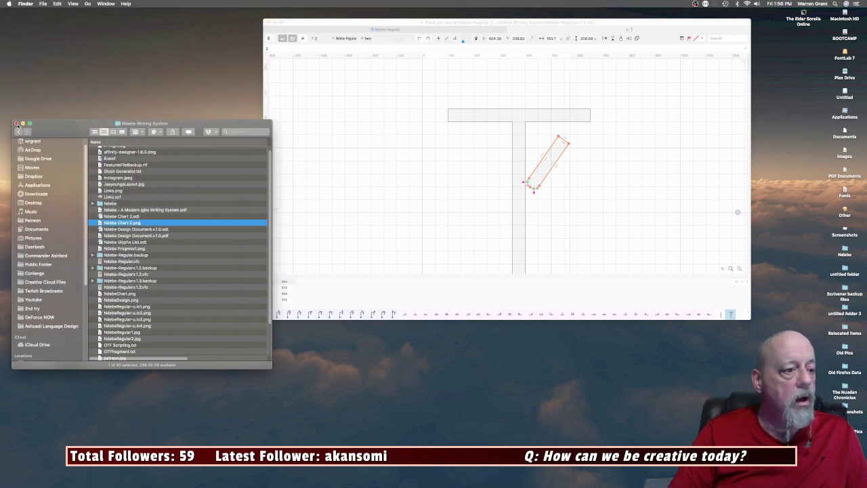
left_click(16, 124)
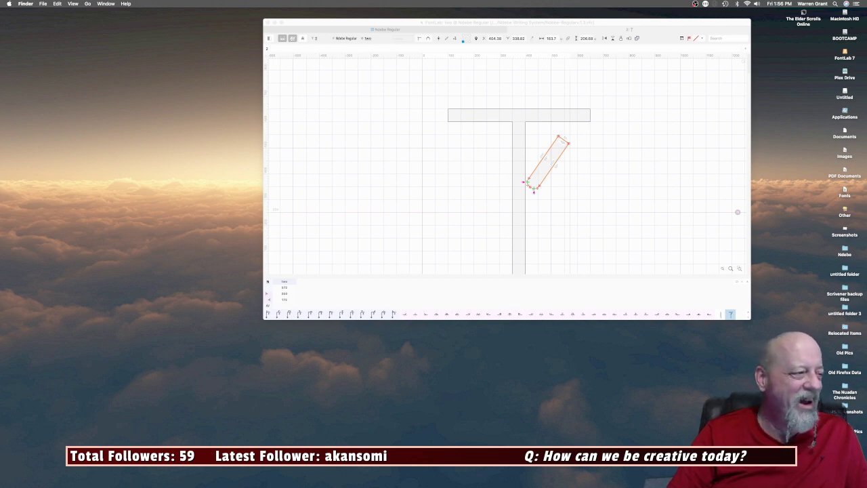
Open another Finder window and go to the Ndebe Writing System folder inside Conlangs.
left_click(9, 5)
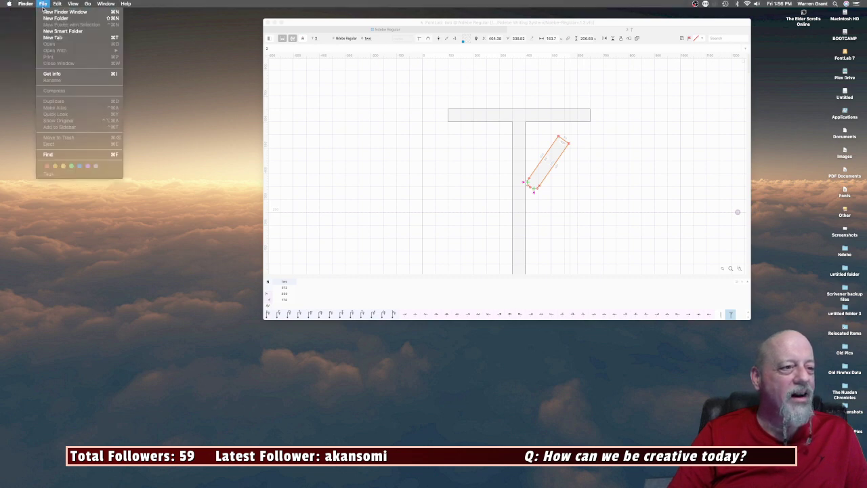
left_click(44, 12)
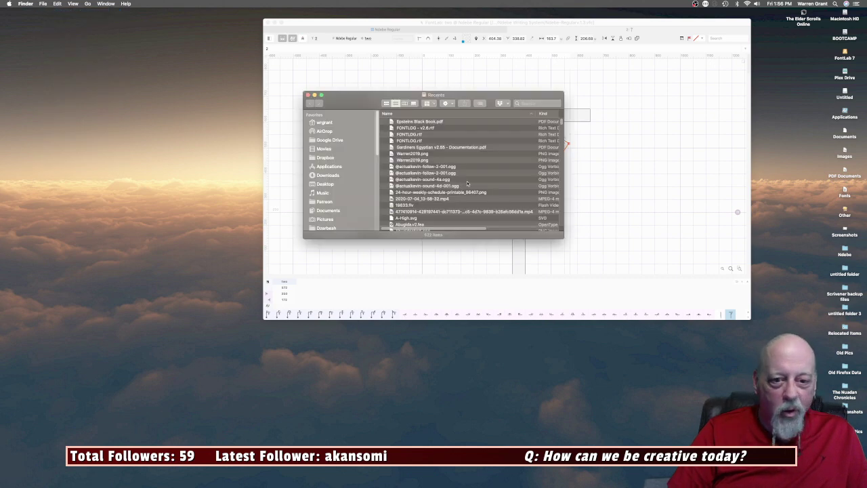
scroll(335, 198, "down", 5)
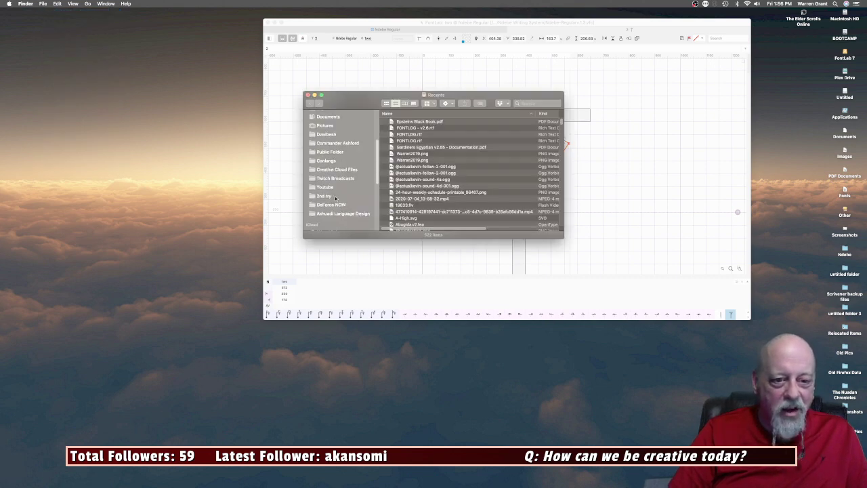
left_click(328, 162)
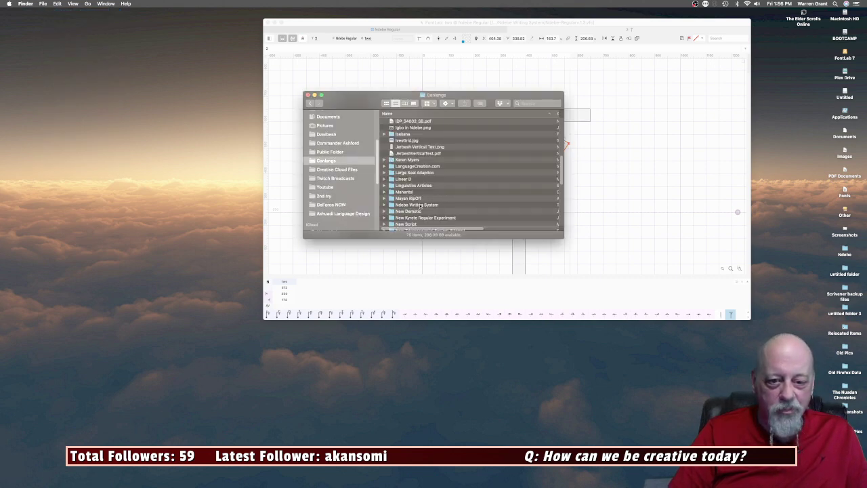
double_click(418, 205)
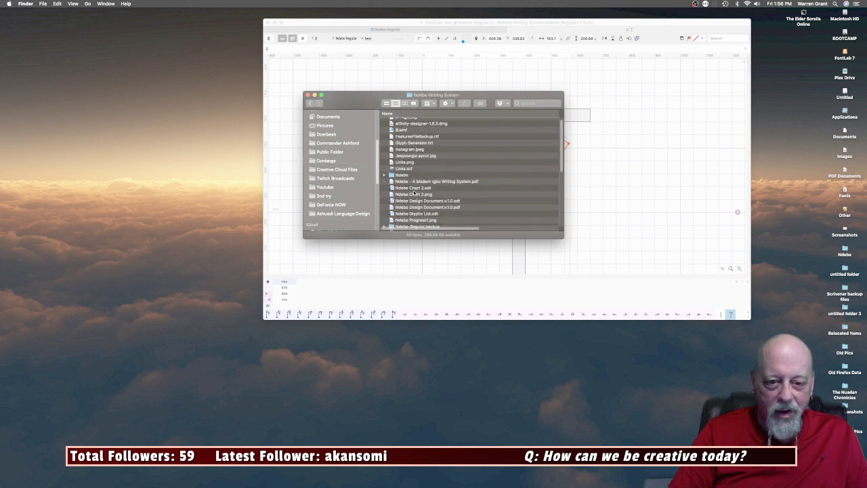
Open Ndebe Chart 2.png in Preview, put the Finder window away, and shrink and place the chart beside the glyph window.
left_click(406, 195)
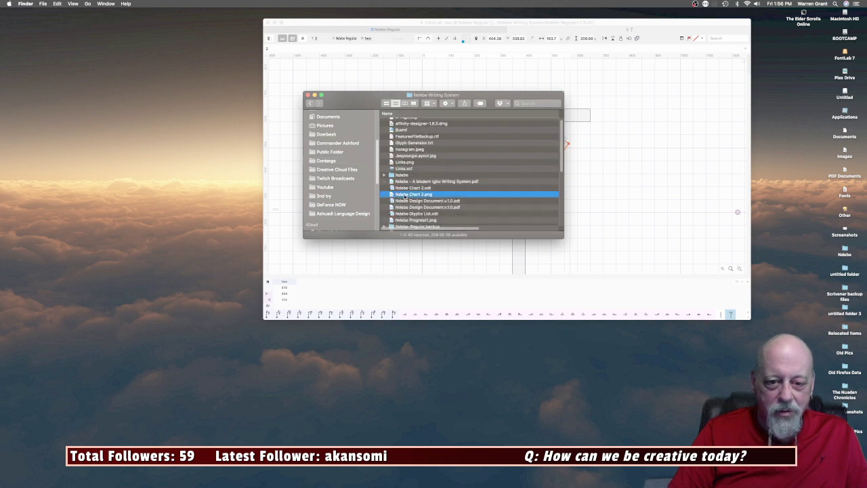
left_click(405, 196)
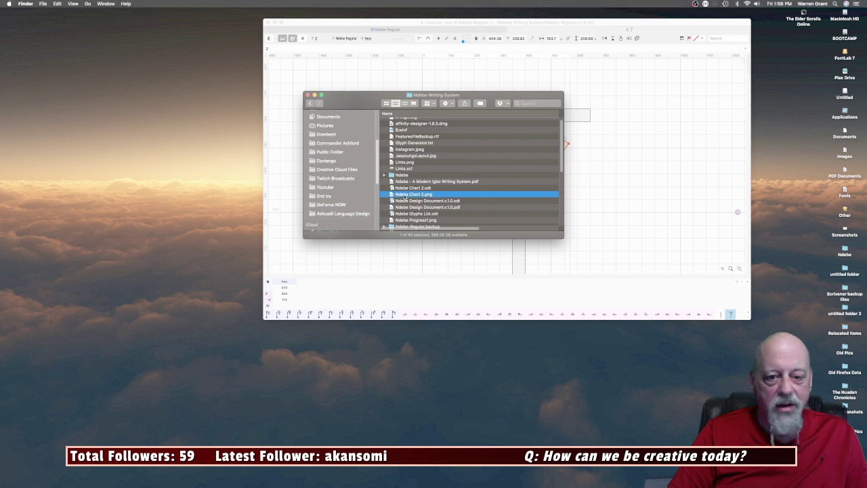
right_click(405, 196)
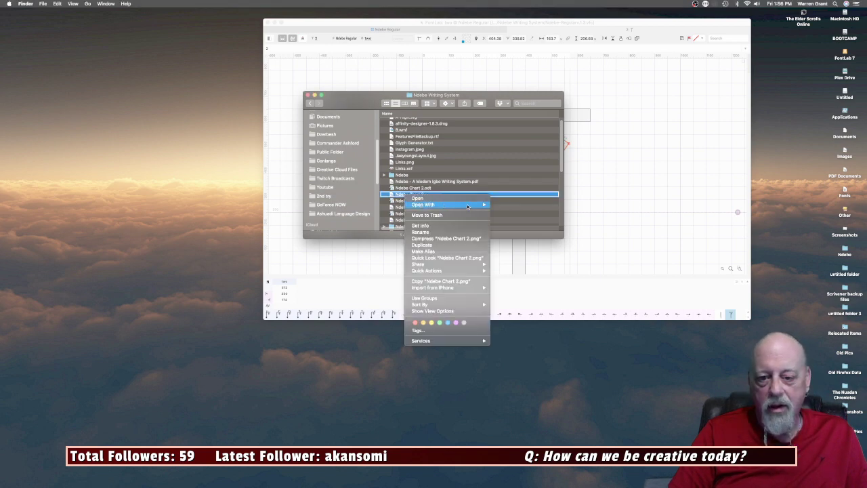
left_click(414, 116)
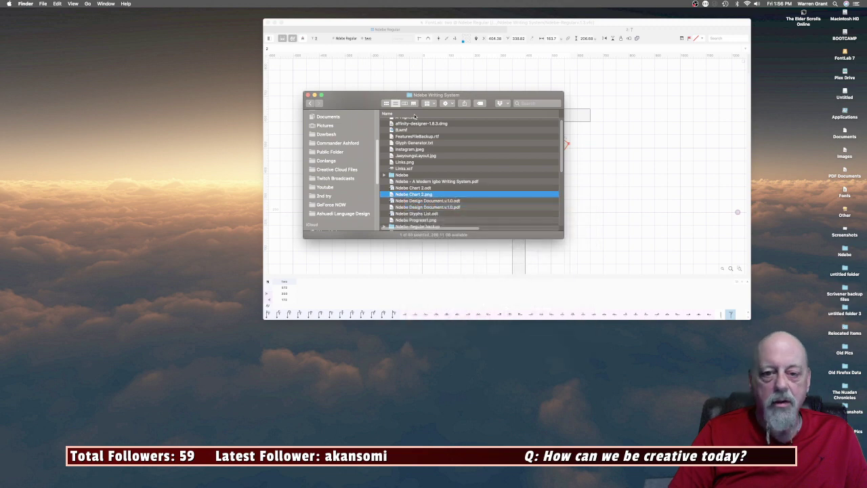
left_click(314, 95)
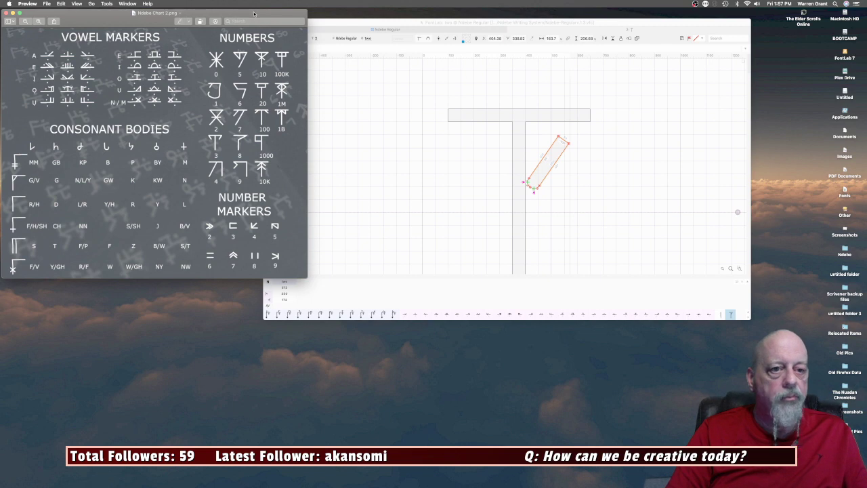
left_click_drag(306, 9, 248, 77)
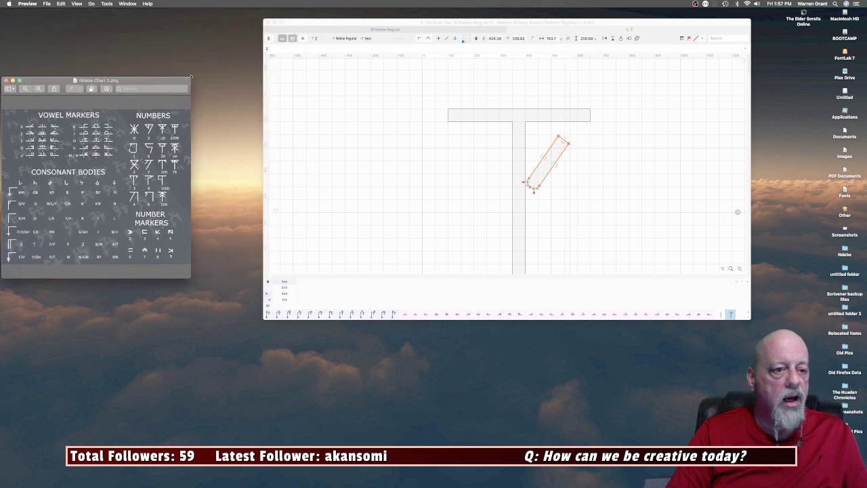
left_click_drag(126, 78, 130, 31)
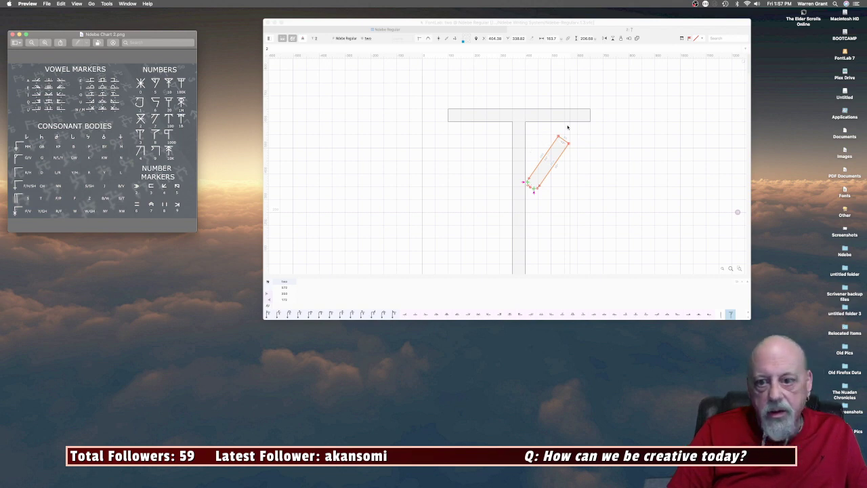
Switch to FontLab and move the two glyph's slanted stroke over the crossbar's far end at about X 507, Y 473, keeping its outline selected.
left_click_drag(559, 138, 586, 103)
left_click_drag(233, 95, 217, 269)
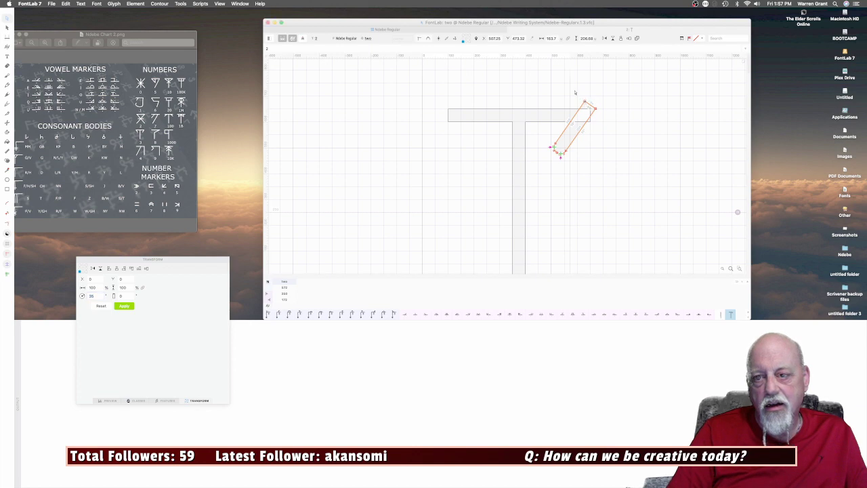
left_click(584, 102)
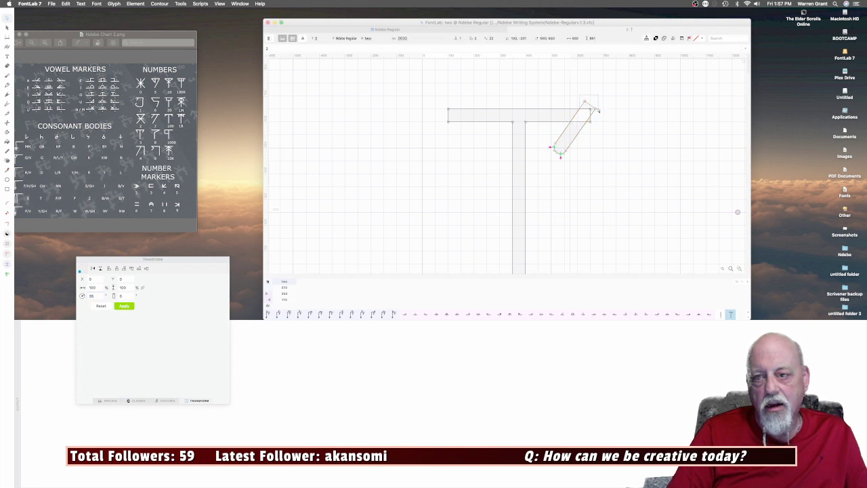
left_click(598, 111)
left_click(597, 111)
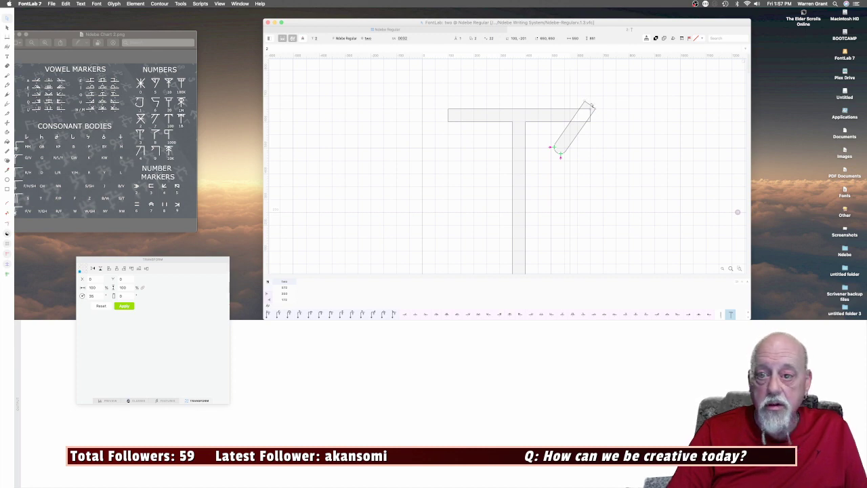
left_click(589, 105)
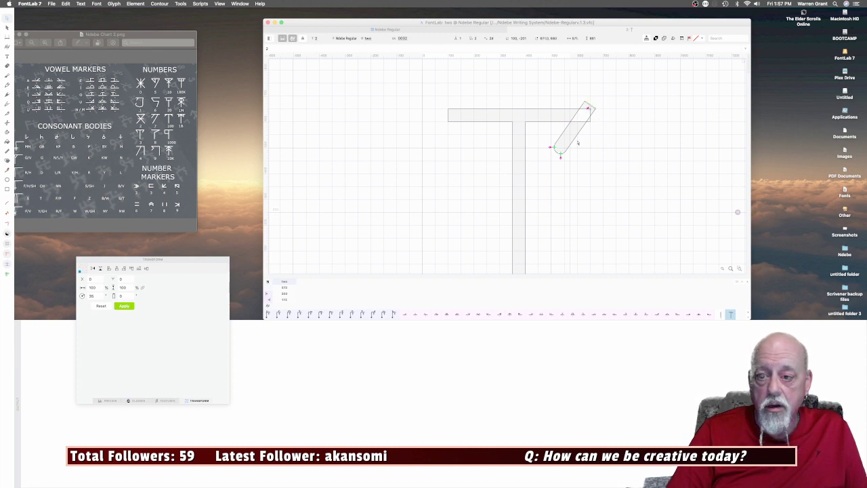
double_click(577, 142)
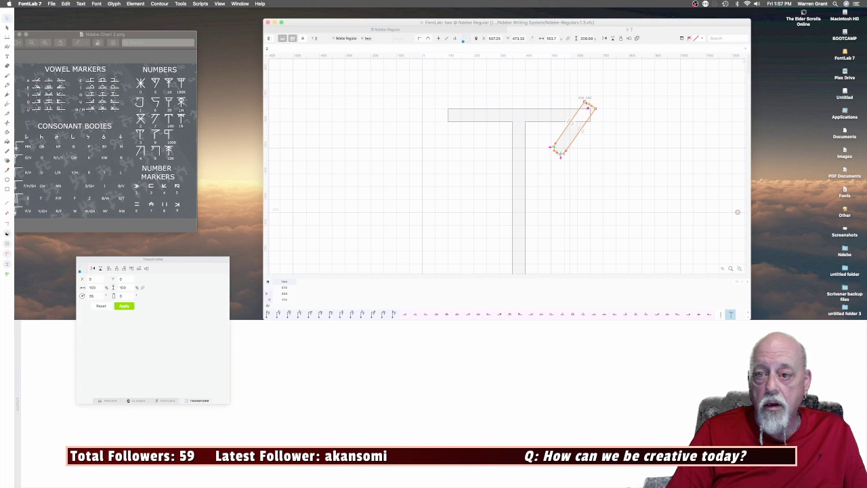
Move the slanted stroke outward clear of the crossbar and shorten it, with its flat end at about X 709, Y 570.
left_click_drag(586, 106, 612, 132)
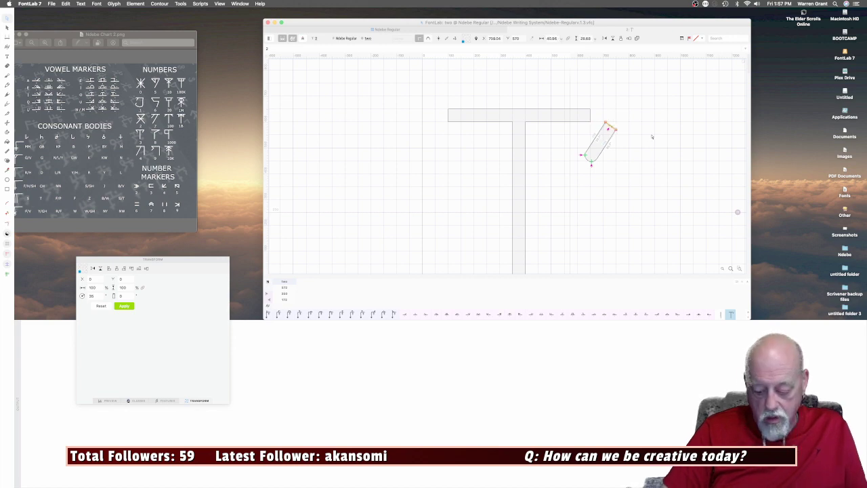
key("shift+Right")
key("shift+Left")
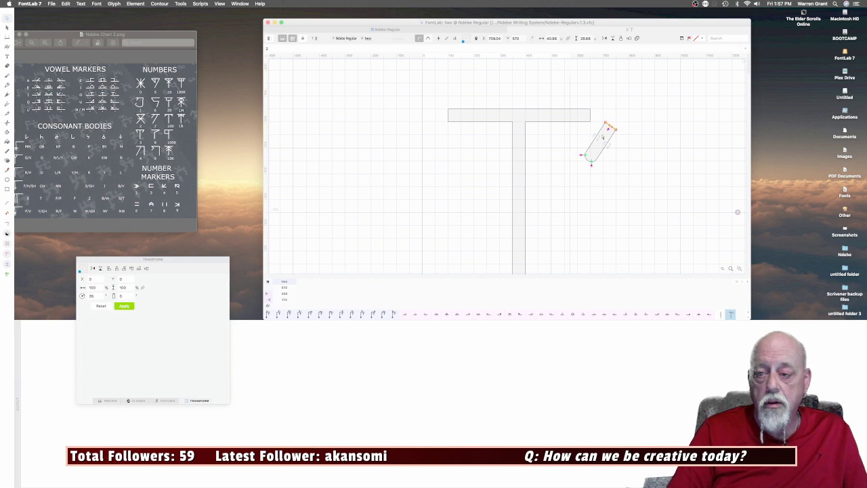
Accept the Convert to TT dialog with Auto, and move the slanted stroke below the crossbar to about X 529, Y 325.
left_click(613, 159)
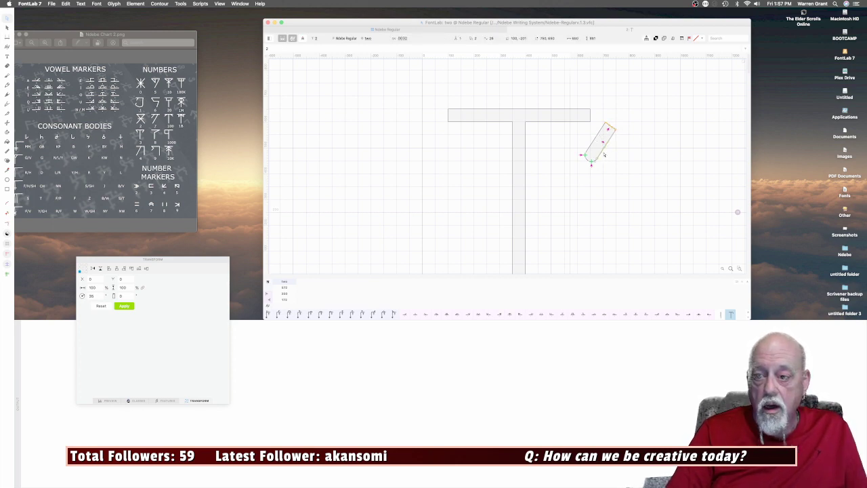
key("super+alt+t")
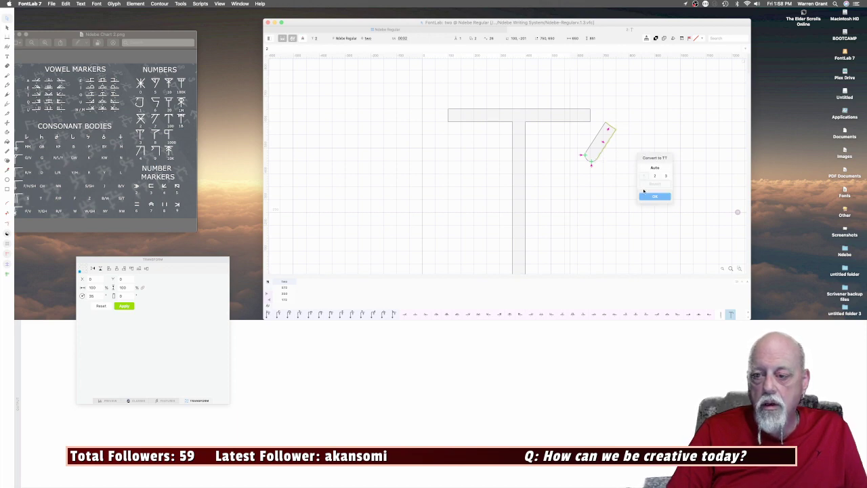
left_click(655, 195)
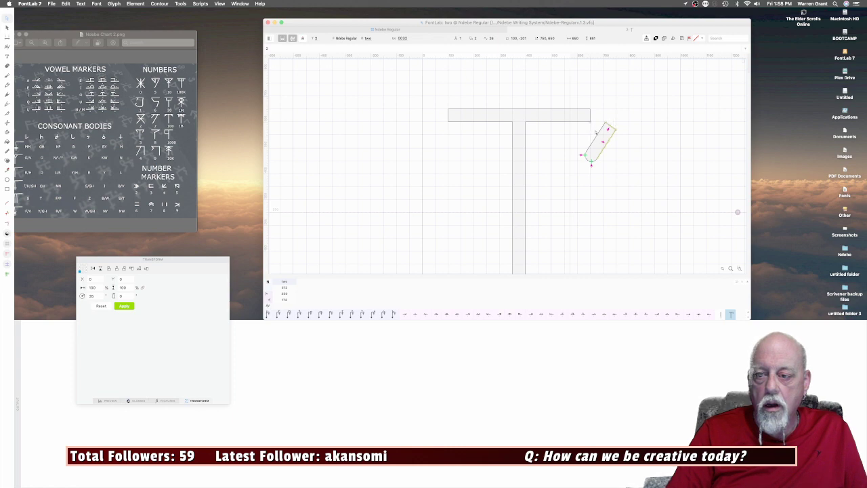
left_click(601, 135)
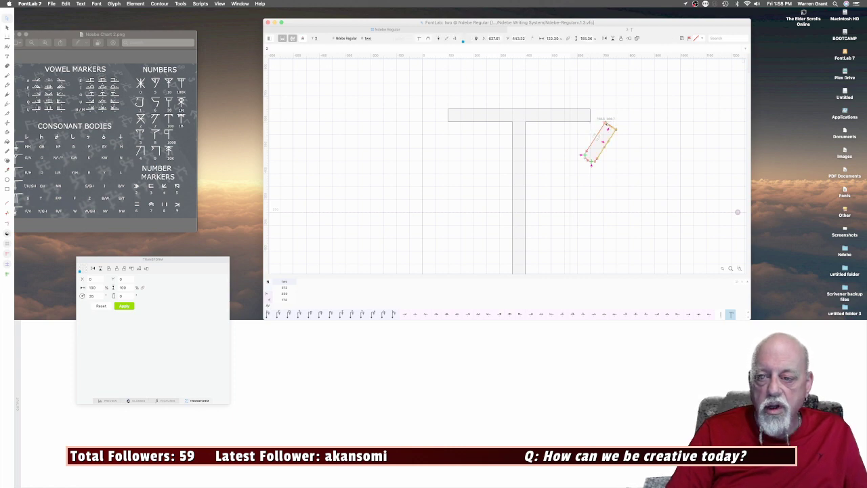
left_click_drag(601, 138, 575, 168)
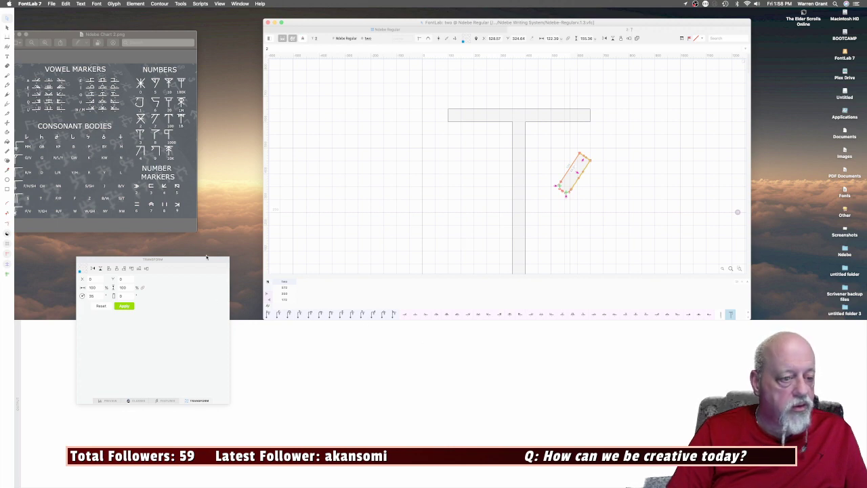
Draw two circles about 50 units wide level with the crossbar, one beyond each of its ends, at about X 0 and X 700.
left_click(7, 181)
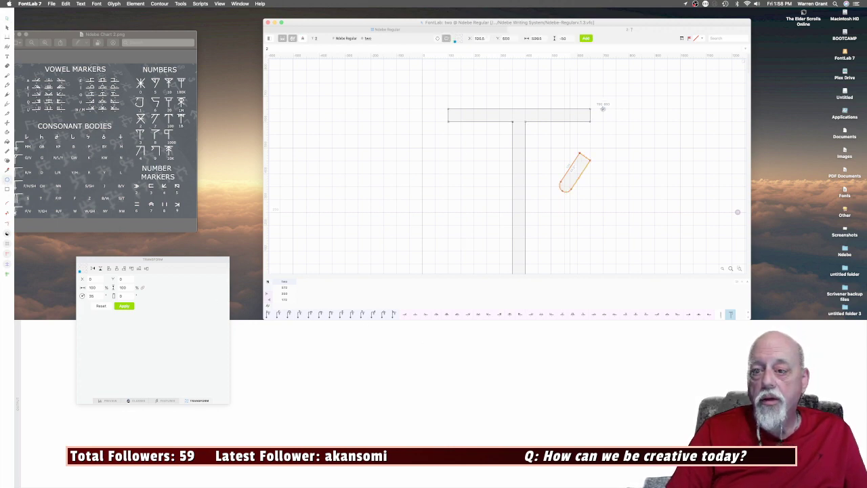
left_click_drag(602, 108, 615, 121)
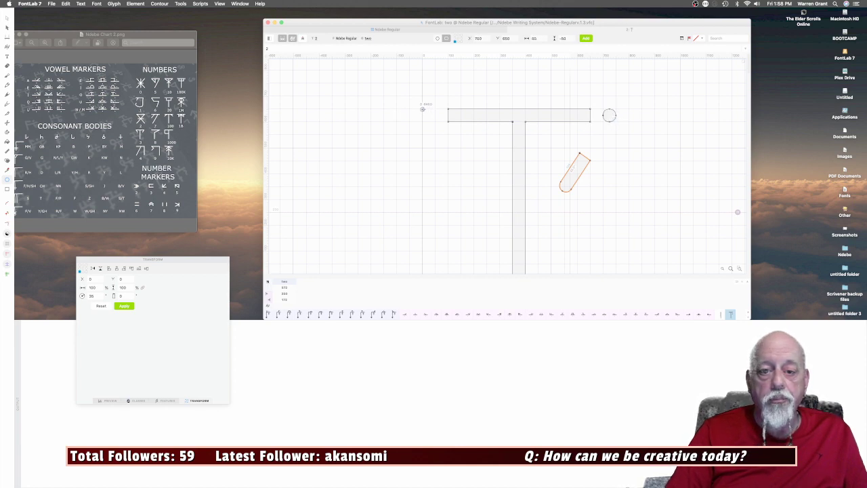
left_click_drag(422, 108, 435, 122)
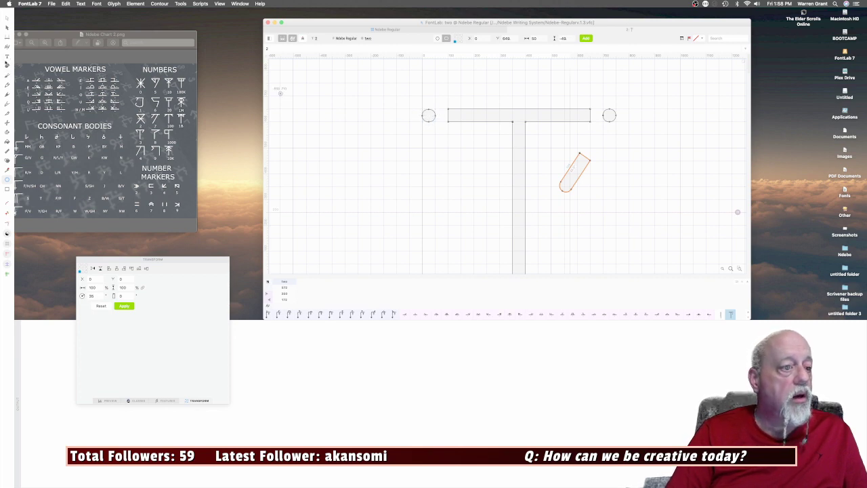
Move the two circles onto the crossbar's ends at X 75 and X 625, Y 600, and merge them into it as round caps.
left_click(7, 18)
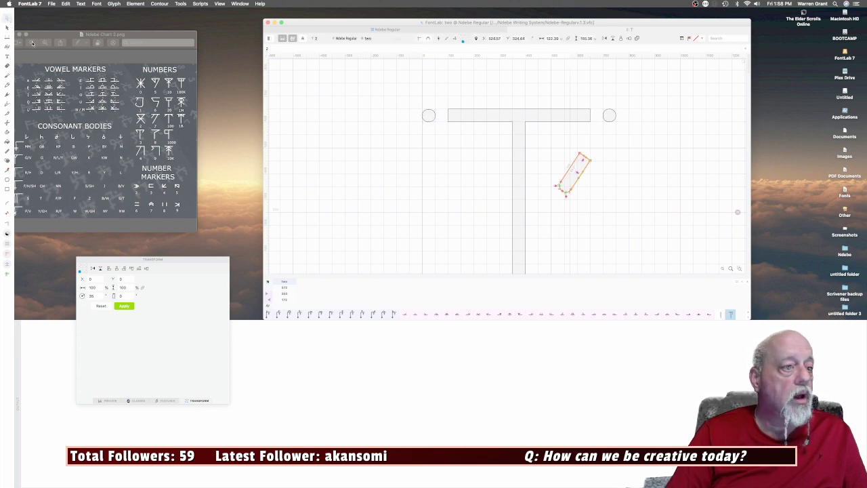
left_click(428, 119)
left_click_drag(430, 122, 448, 124)
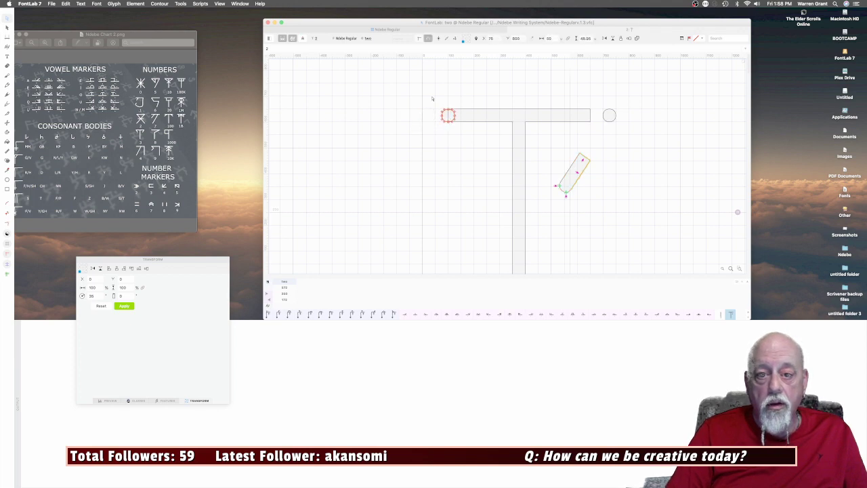
left_click(466, 133)
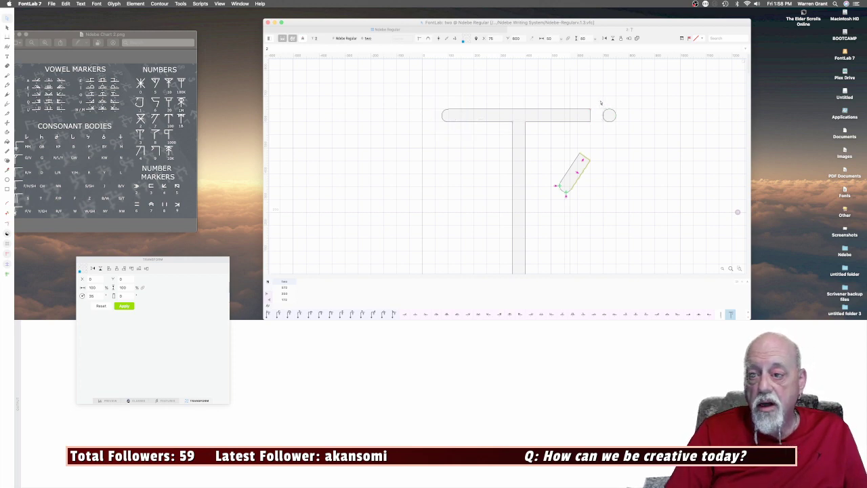
left_click_drag(601, 103, 590, 117)
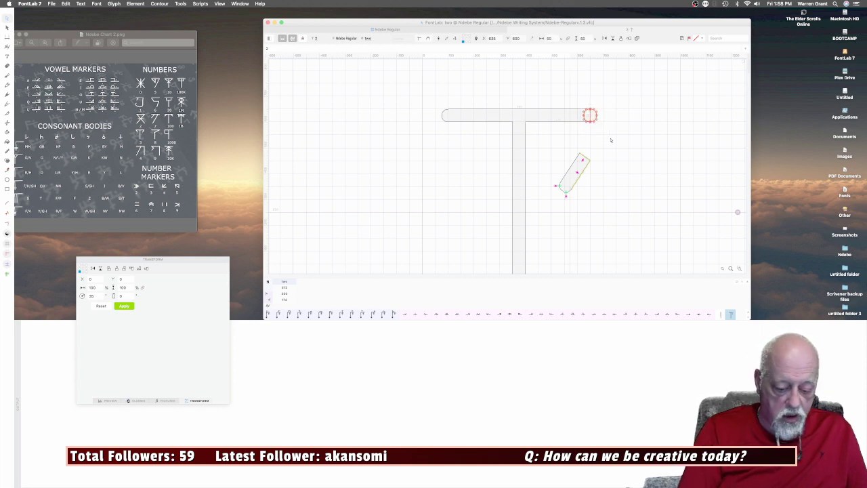
key("super+alt+o")
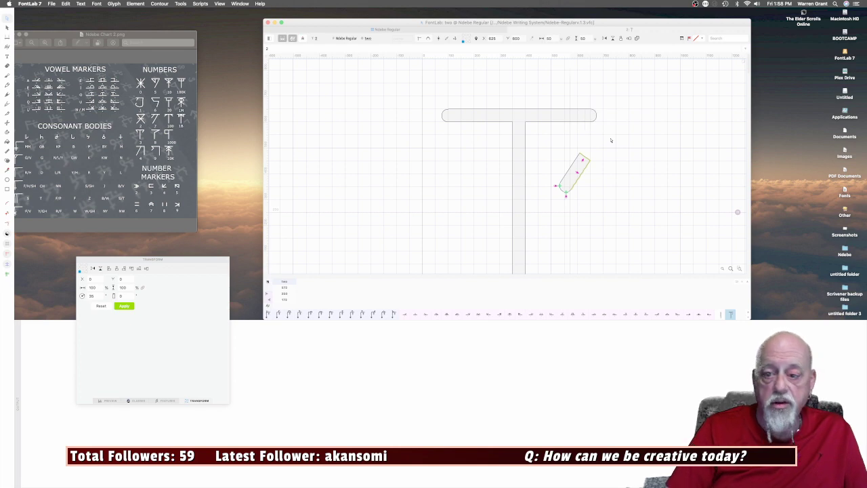
Move the slanted stroke up onto the crossbar's nearer end at about X 539, Y 475, and try to merge the overlap.
left_click_drag(549, 150, 599, 200)
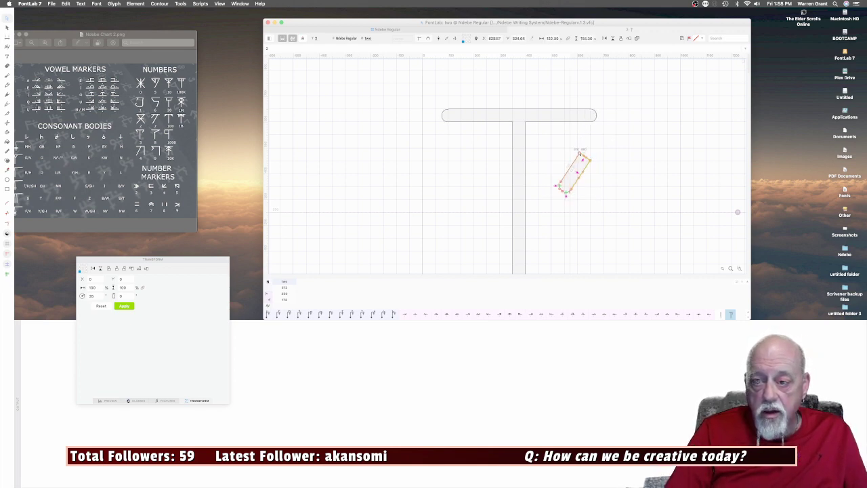
left_click_drag(580, 154, 583, 117)
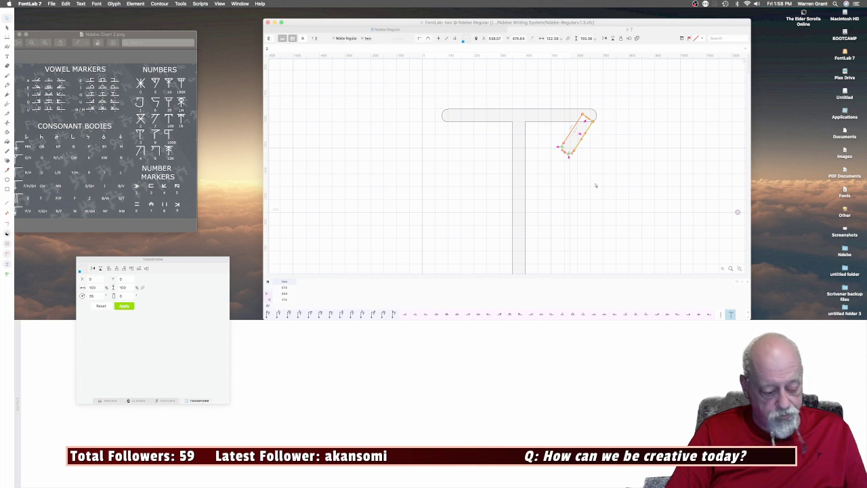
left_click_drag(554, 98, 616, 179)
key("super+alt+o")
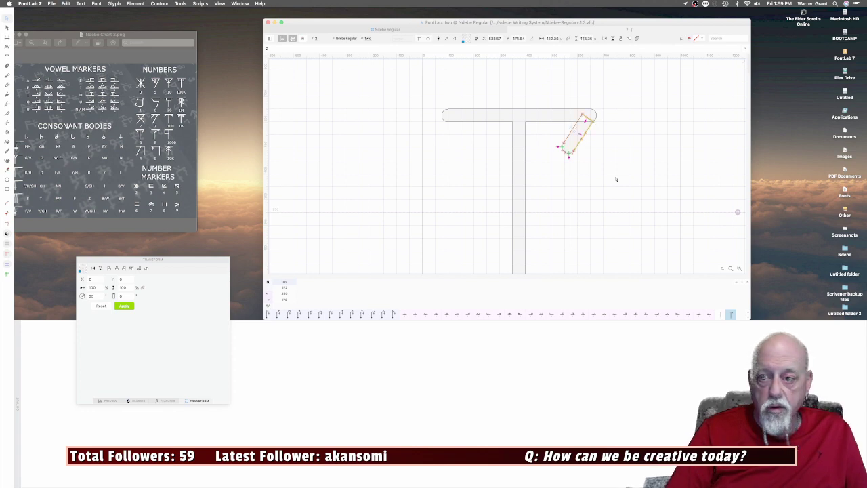
Reverse the slanted stroke's contour, merge it with the rounded crossbar end, and deselect the outline.
left_click(610, 168)
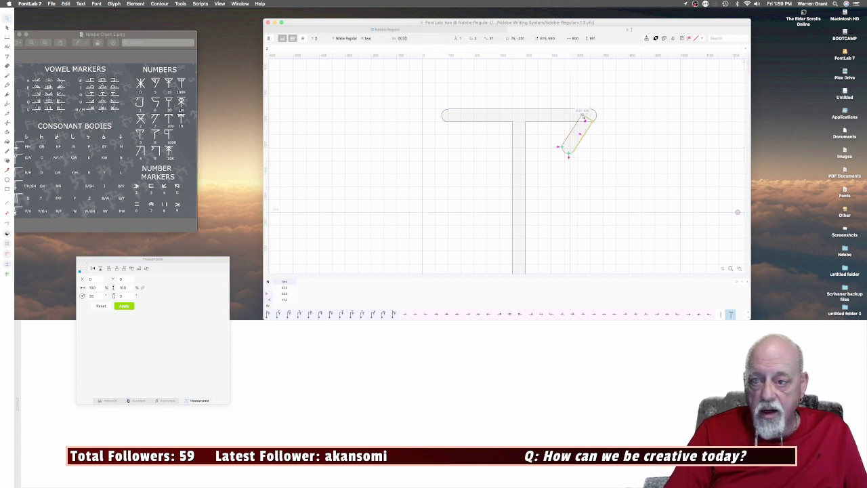
right_click(583, 116)
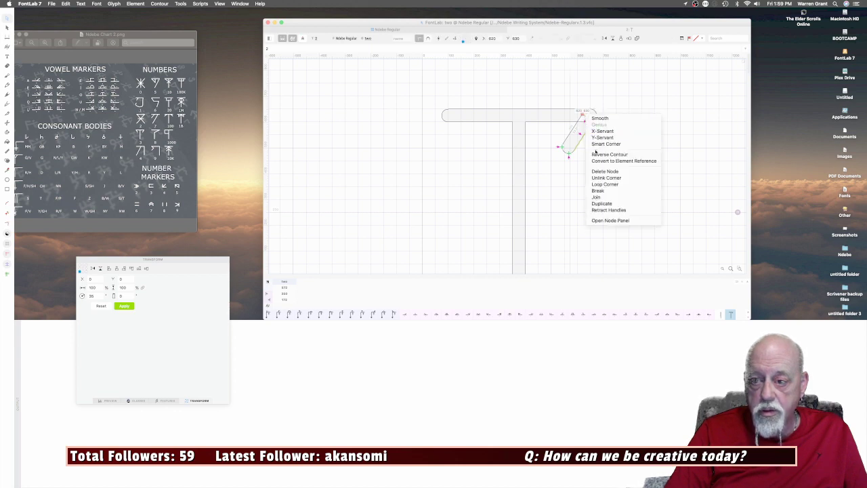
left_click(595, 155)
left_click_drag(551, 94, 622, 183)
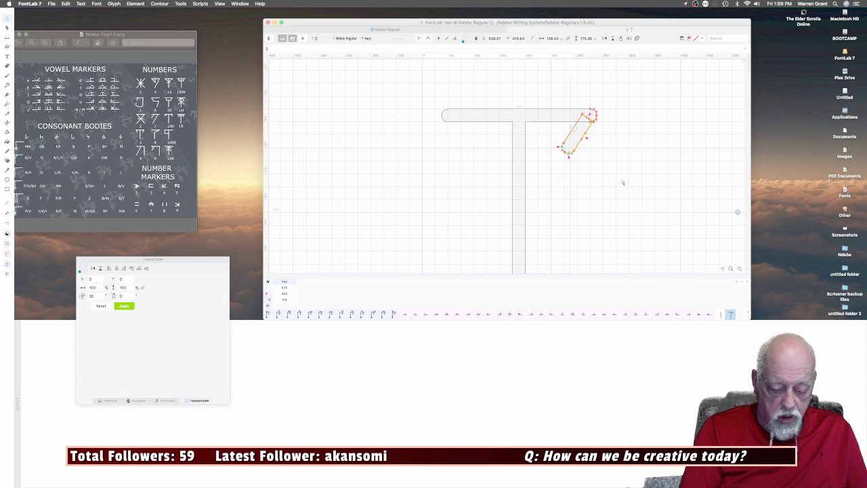
key("super+shift+o")
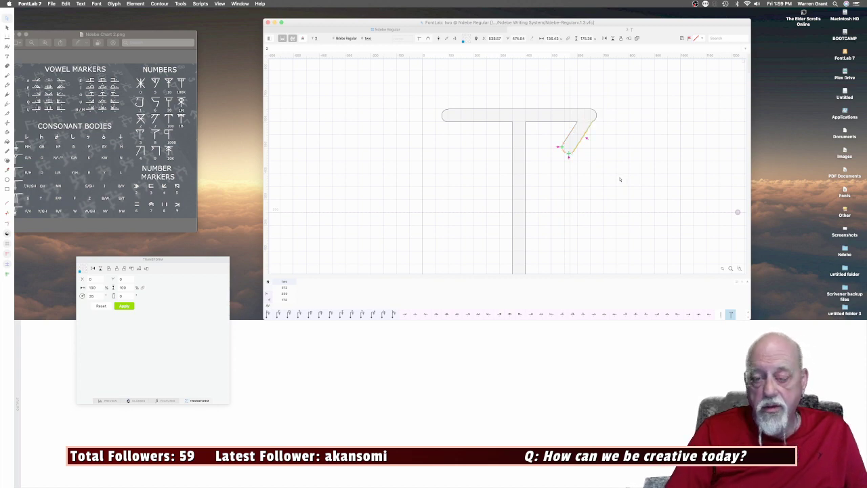
left_click(586, 139)
left_click(644, 128)
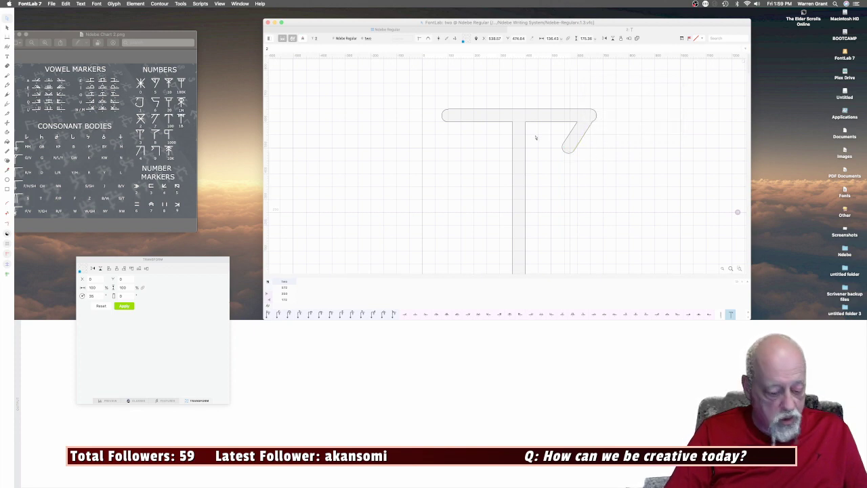
Paste a copy of the slanted stroke, place it below the crossbar's opposite end at about X -1, Y 265, and flip it horizontally.
key("super+z")
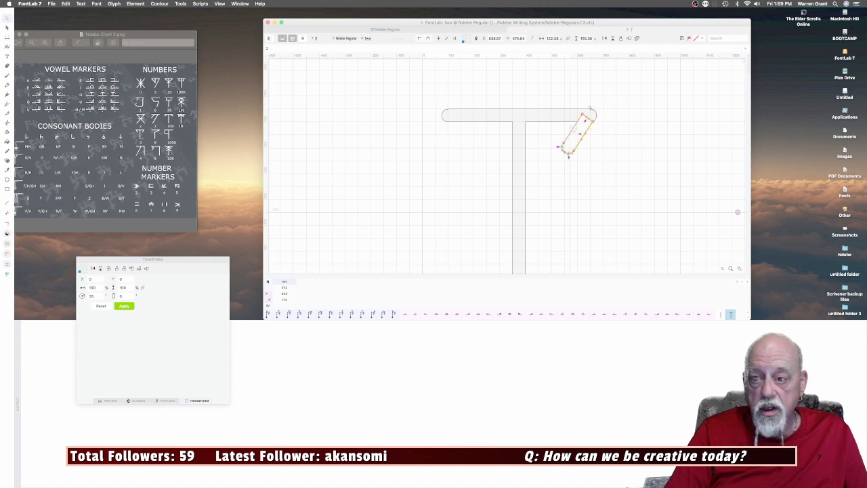
left_click_drag(587, 121, 446, 168)
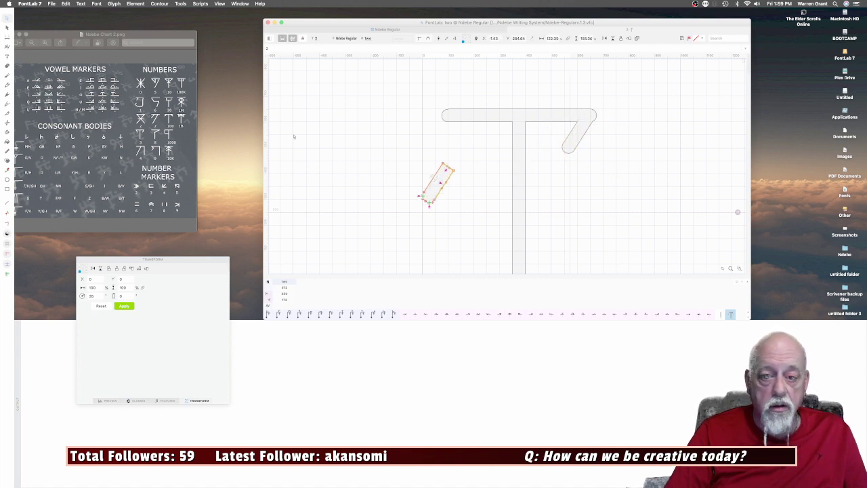
left_click(155, 5)
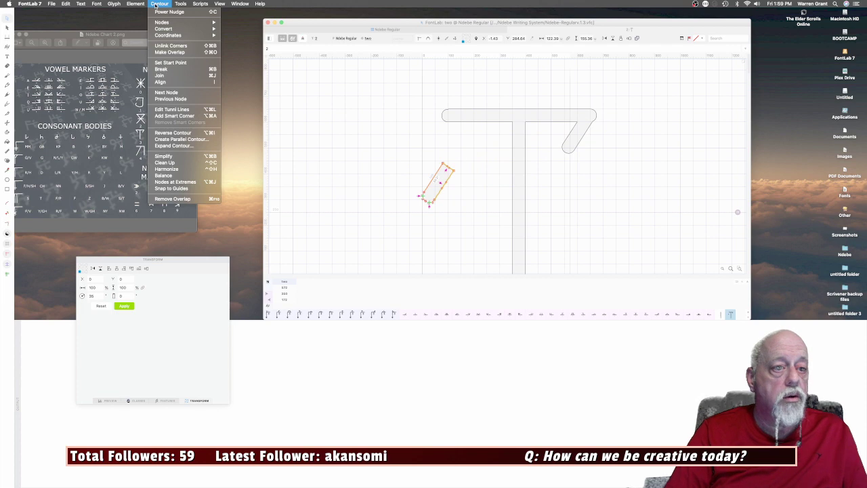
mouse_move(182, 6)
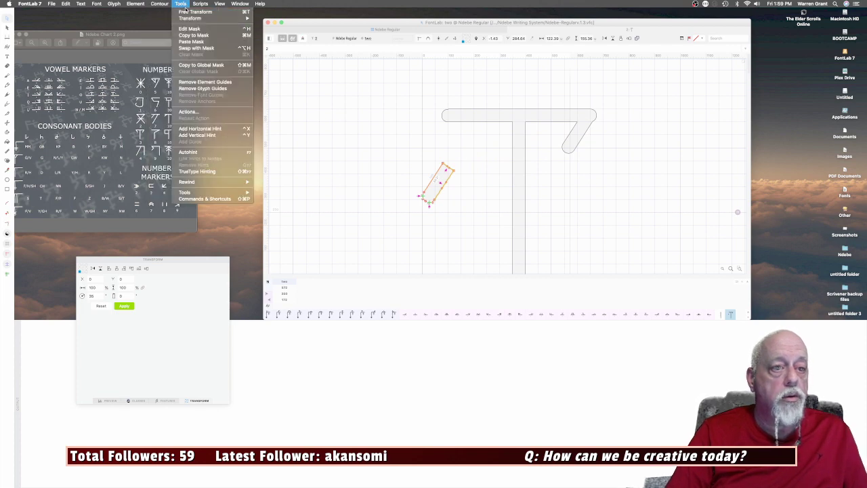
left_click(277, 18)
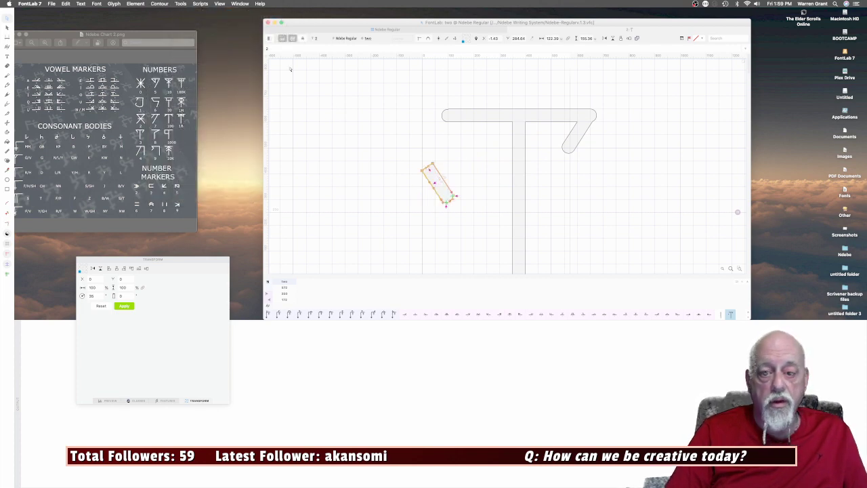
Place the flipped stroke on the crossbar's plain rounded end, with its flat end's upper corner at about X 120 and its lowest point at about Y 483.
left_click_drag(432, 165, 454, 118)
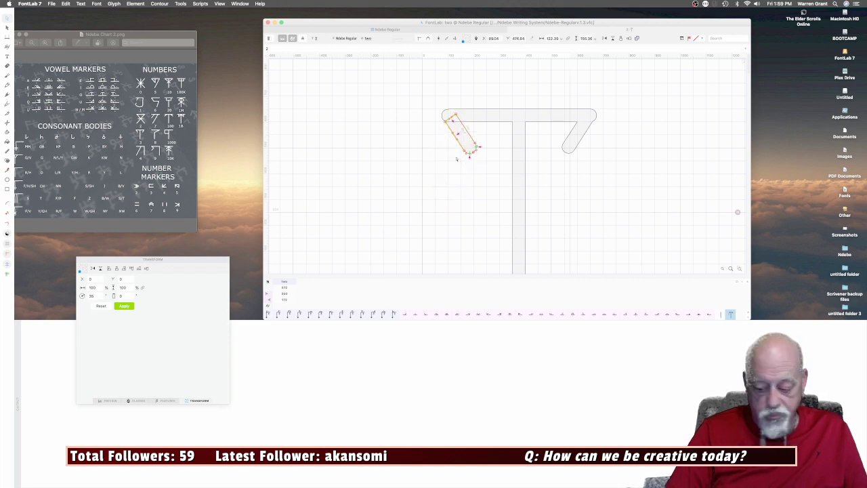
scroll(456, 159, "up", 3)
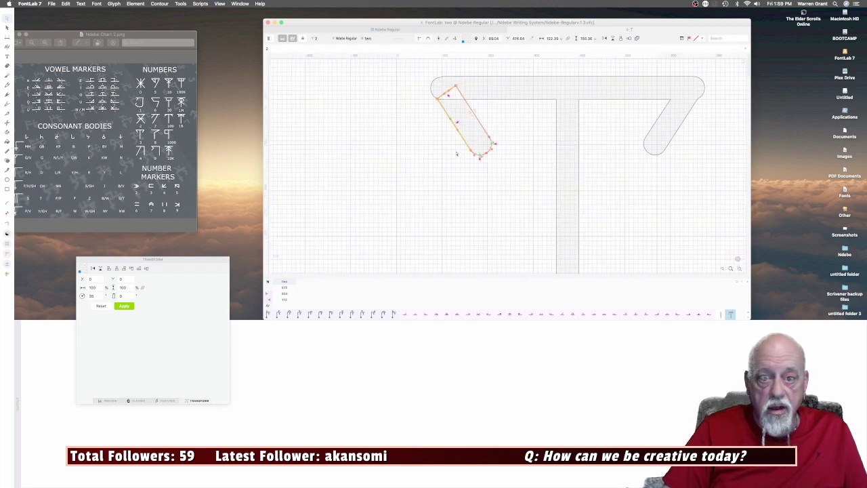
scroll(457, 154, "up", 2)
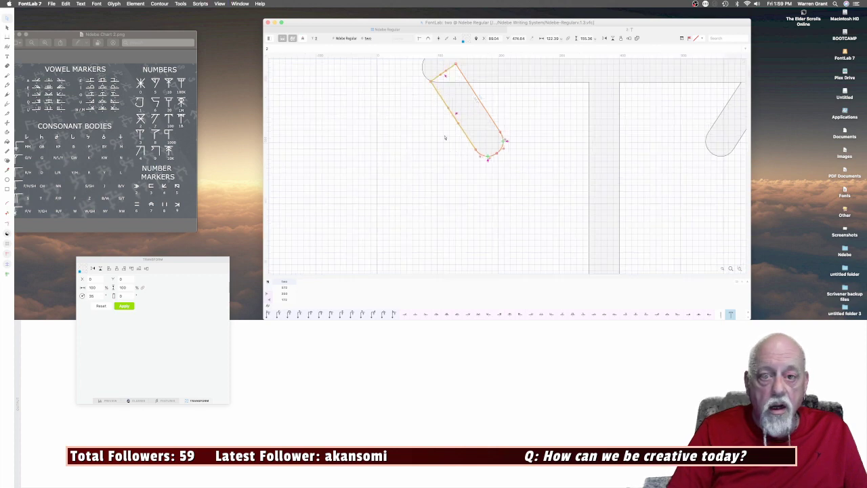
scroll(432, 136, "down", 2)
scroll(429, 140, "up", 4)
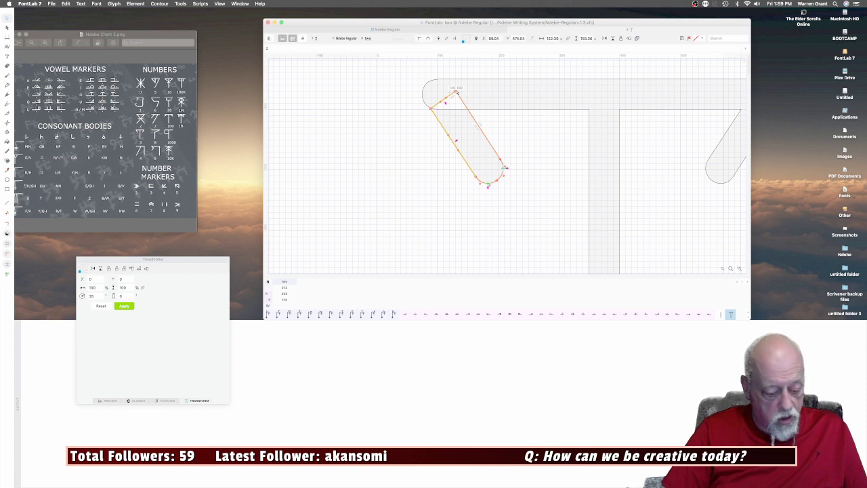
left_click_drag(456, 89, 456, 92)
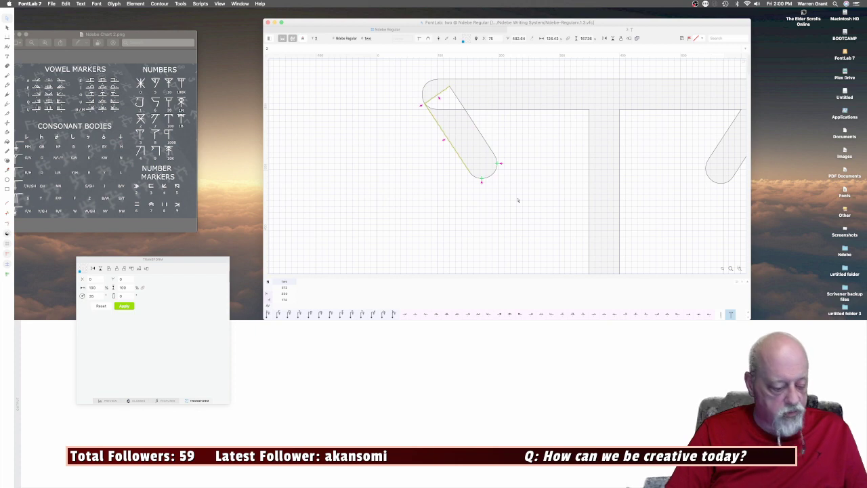
Reverse the flipped stroke's contour and merge it with the crossbar's rounded end.
left_click(450, 88)
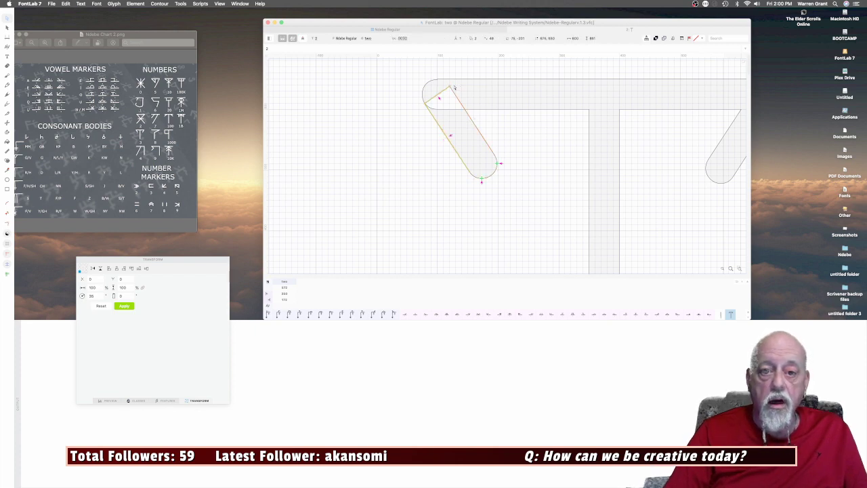
right_click(450, 88)
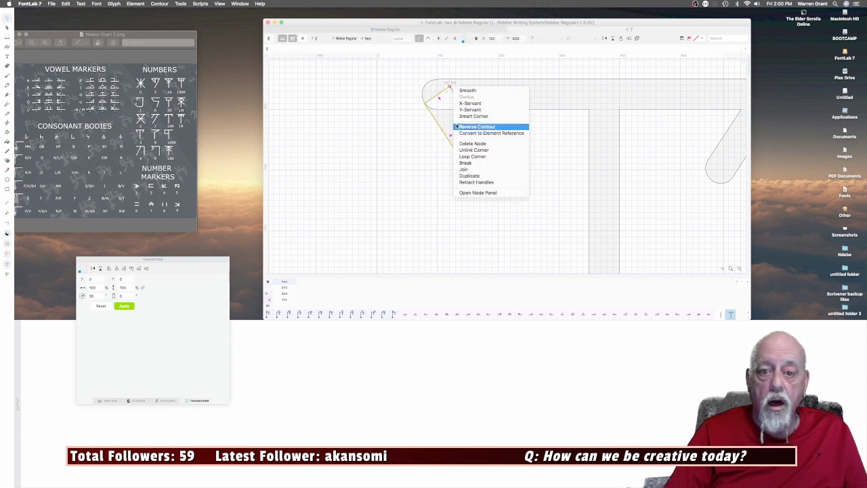
left_click(477, 127)
left_click_drag(402, 70, 525, 202)
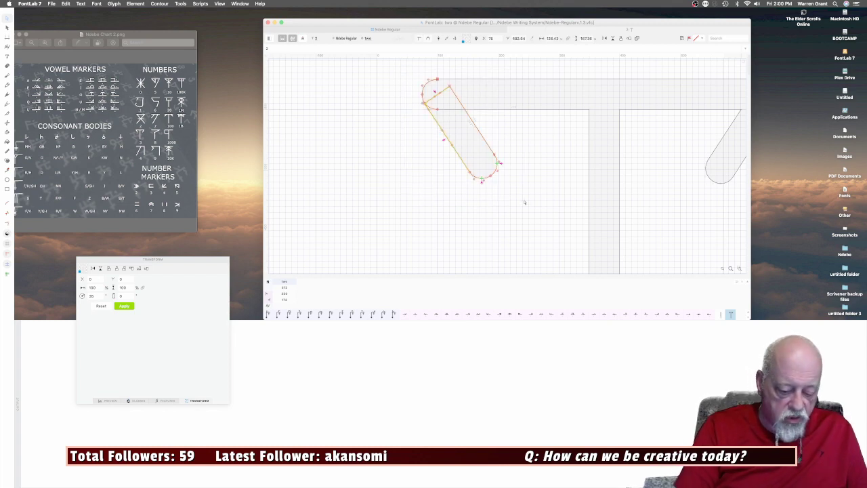
key("super+shift+o")
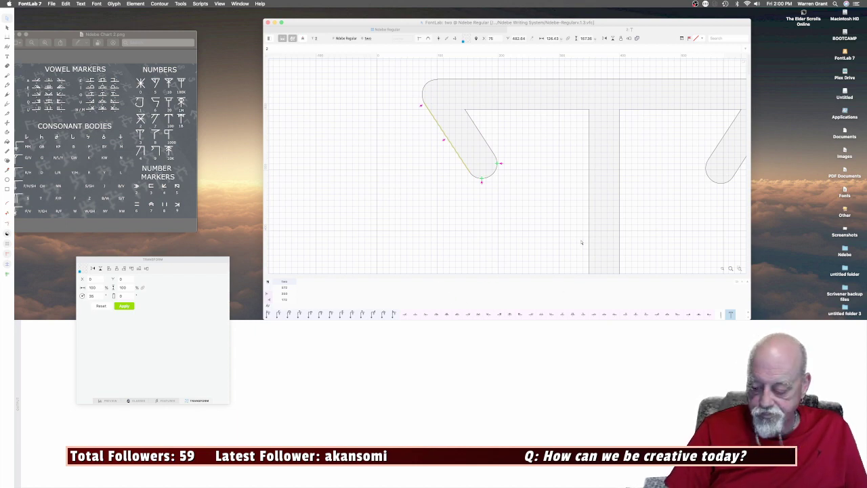
Undo the recent edits back through the flipped copy and the first slanted stroke's merge with the crossbar.
scroll(582, 242, "down", 2)
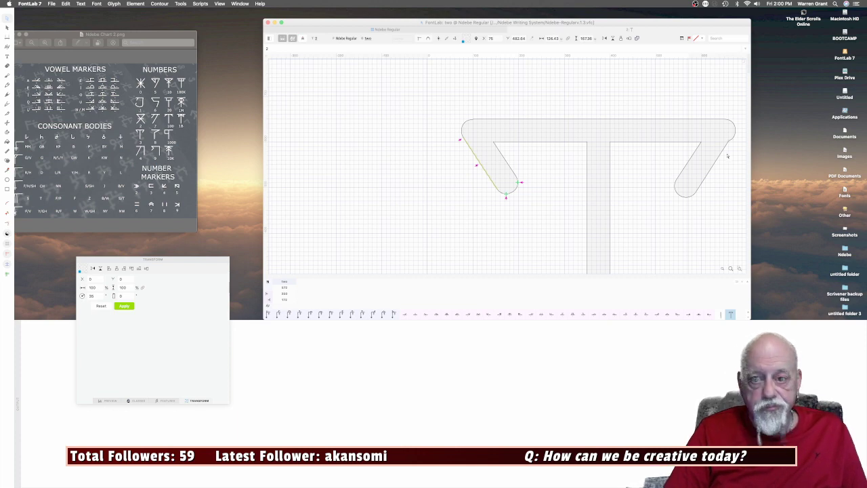
key("super+z")
key("super+z")
key("super+z")
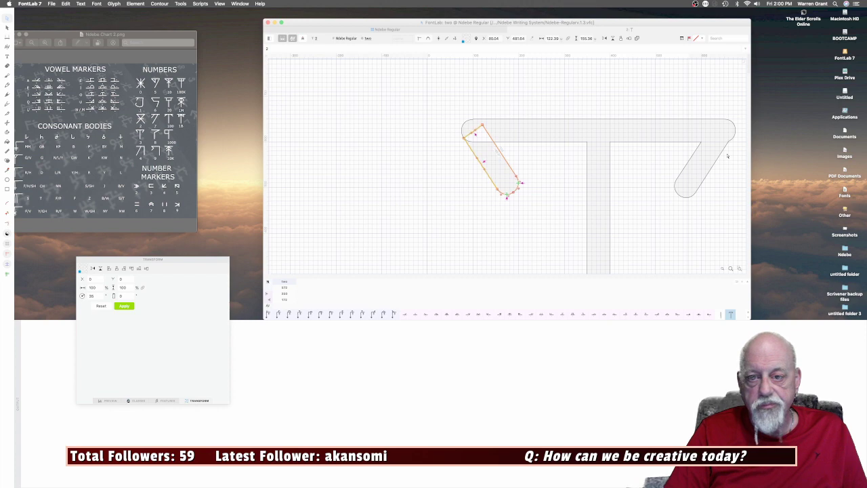
key("super+z")
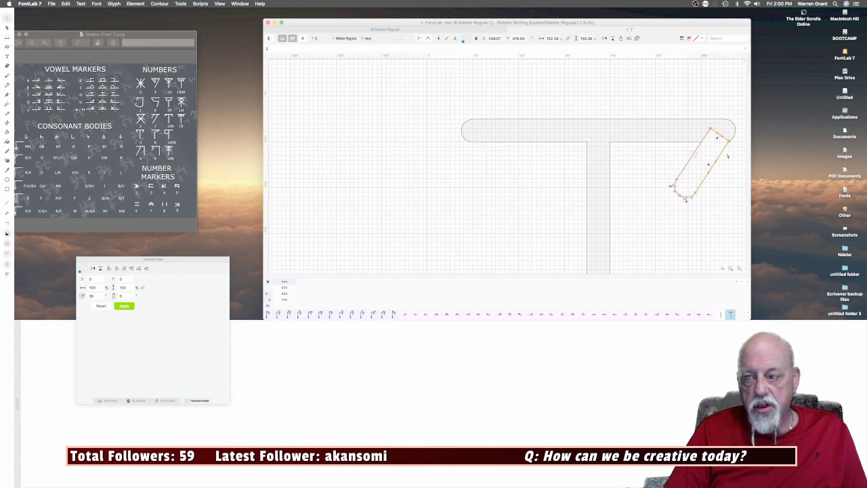
key("super+z")
key("super+z")
key("super+z")
key("super+z")
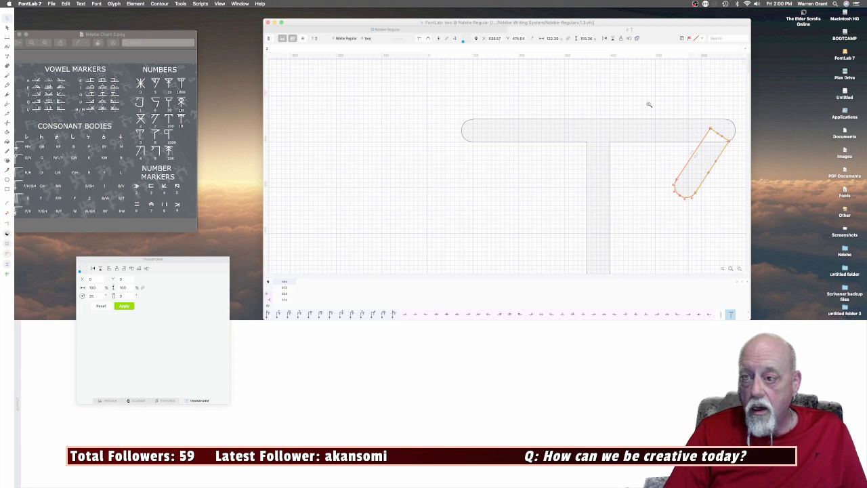
Nudge the slanted stroke up and outward to about X 550, Y 486, so its flat end's outer corner meets the crossbar's rounded end.
left_click_drag(649, 105, 746, 210)
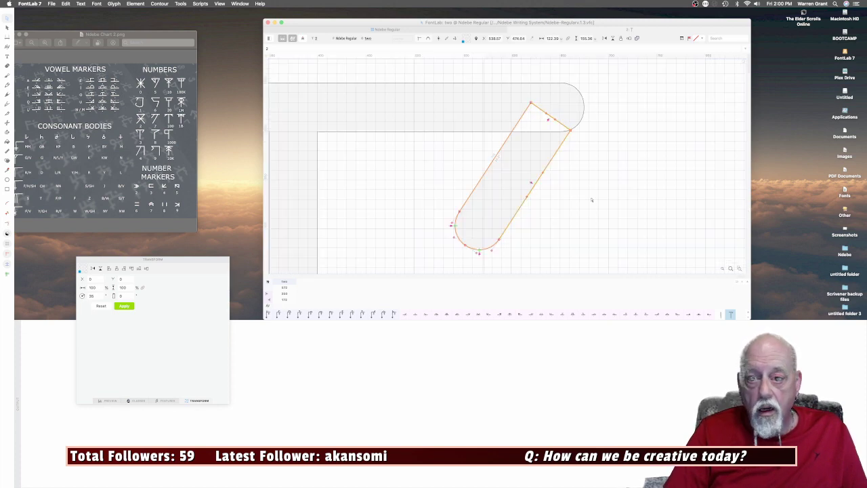
key("Up")
key("Up")
key("Up")
key("Up")
key("Up")
key("Up")
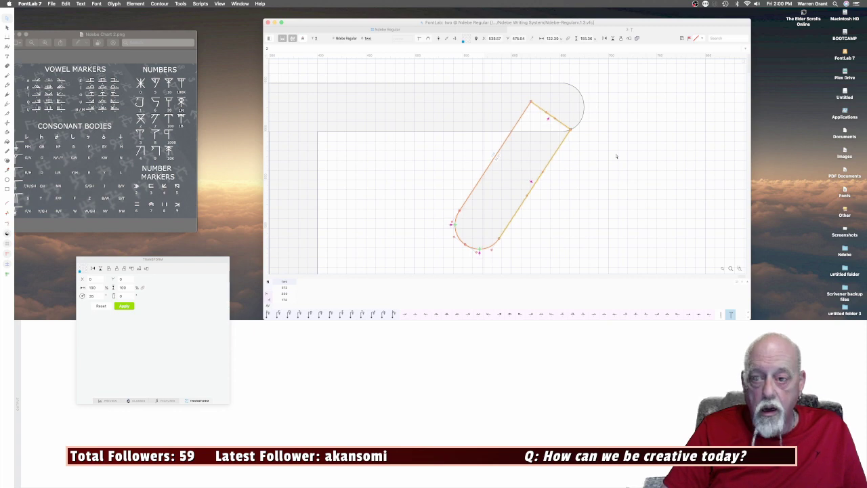
key("Right")
key("Right")
key("Right")
key("Right")
key("Right")
key("Right")
key("Right")
key("Right")
key("Right")
key("Right")
key("Right")
key("Right")
key("Right")
key("Right")
key("Right")
key("Right")
key("Right")
key("Right")
key("Right")
key("Right")
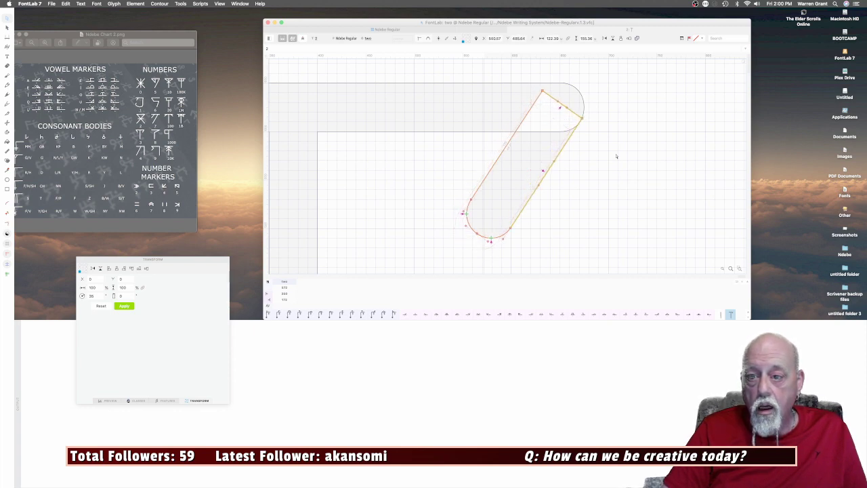
key("Left")
key("Left")
key("Down")
key("Down")
key("Down")
key("Down")
key("Down")
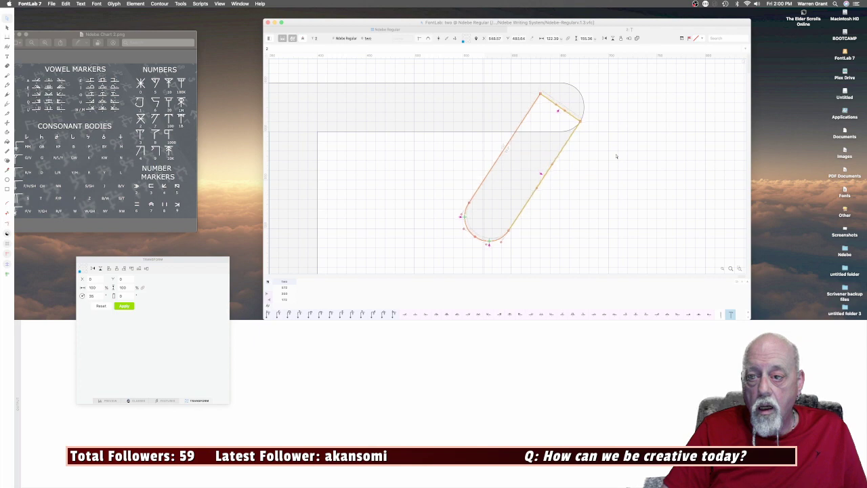
key("Left")
key("Right")
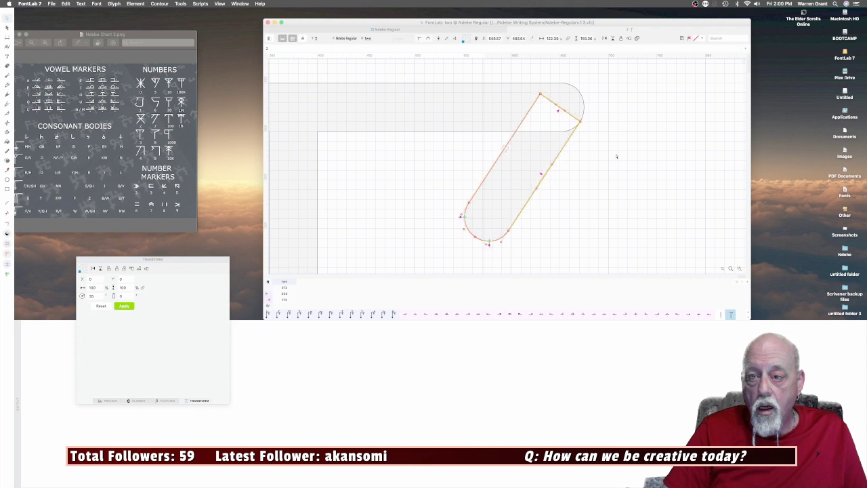
key("Up")
key("Up")
key("Up")
key("Up")
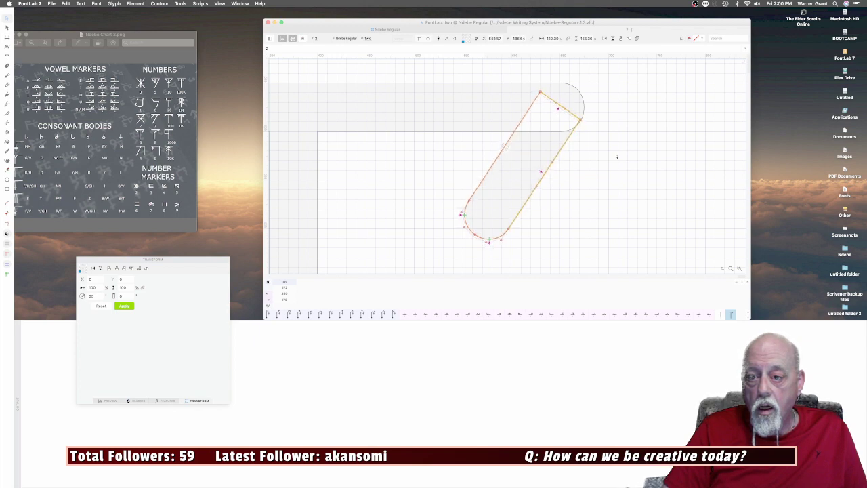
key("Right")
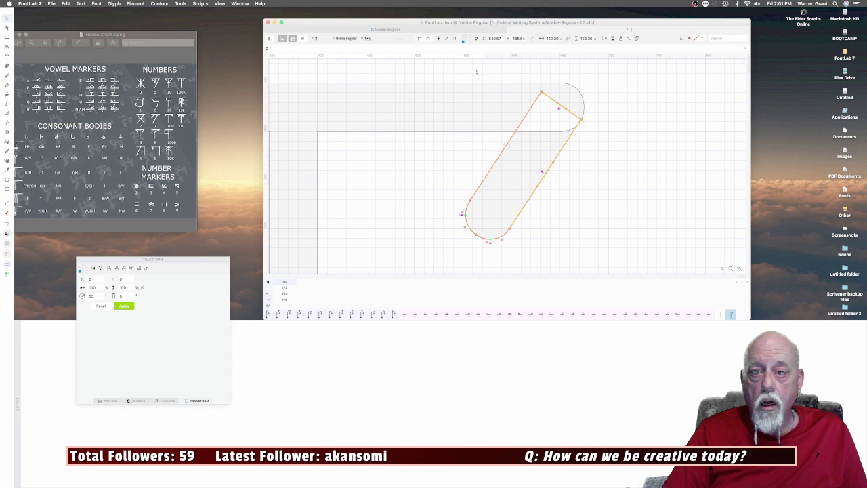
Try to merge the slanted stroke's flat end with the crossbar's rounded end.
left_click_drag(485, 70, 614, 167)
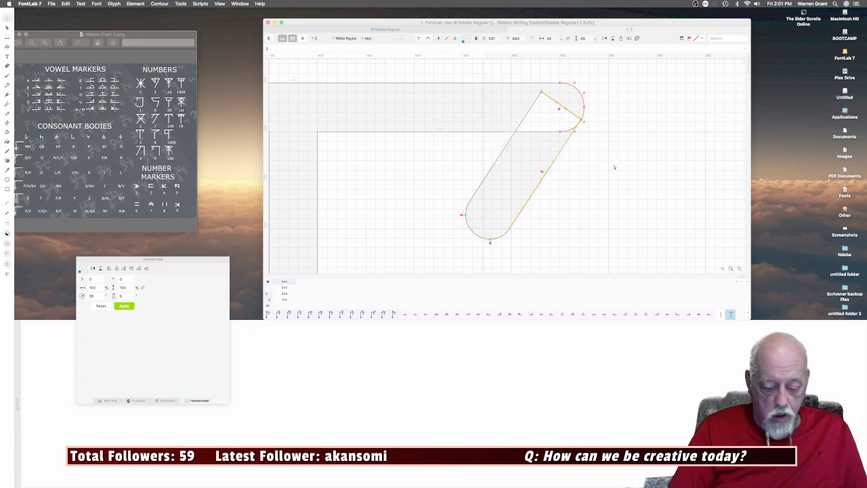
key("super+shift+o")
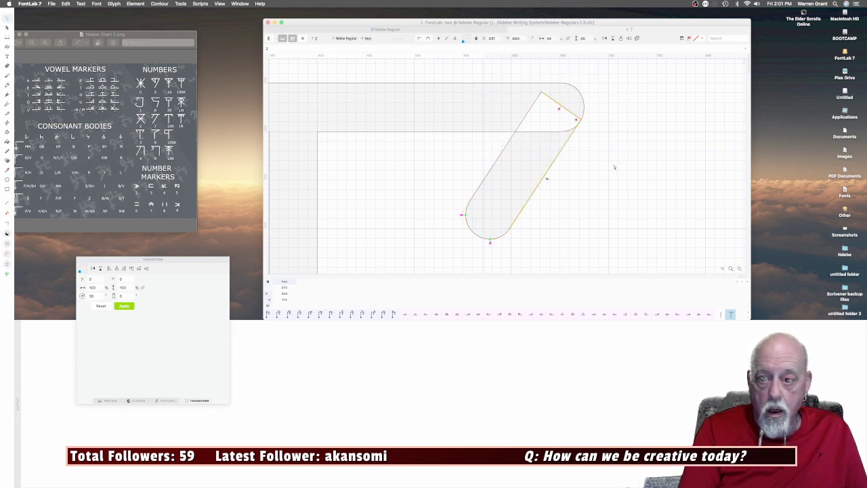
key("super+a")
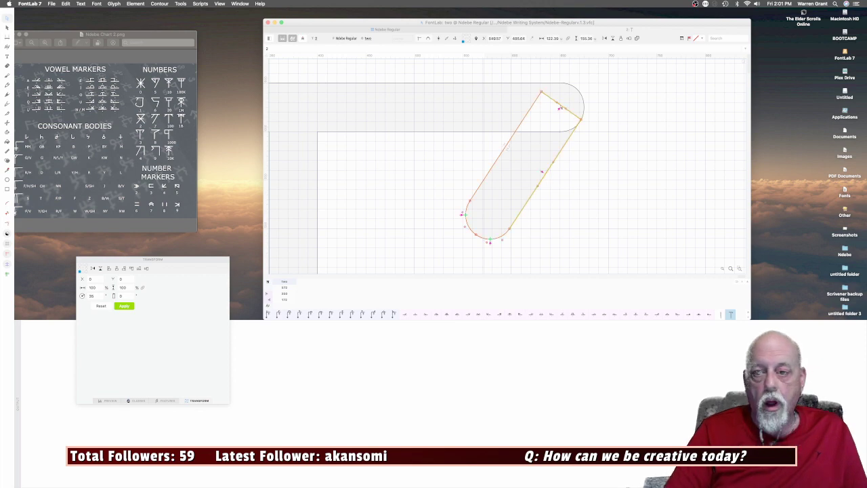
Reverse the slanted stroke's contour and merge it with the crossbar's rounded end.
right_click(542, 90)
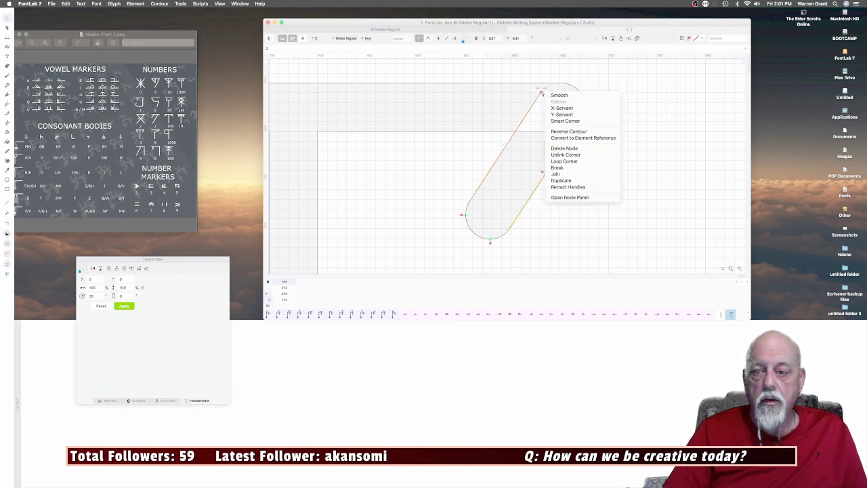
left_click(552, 131)
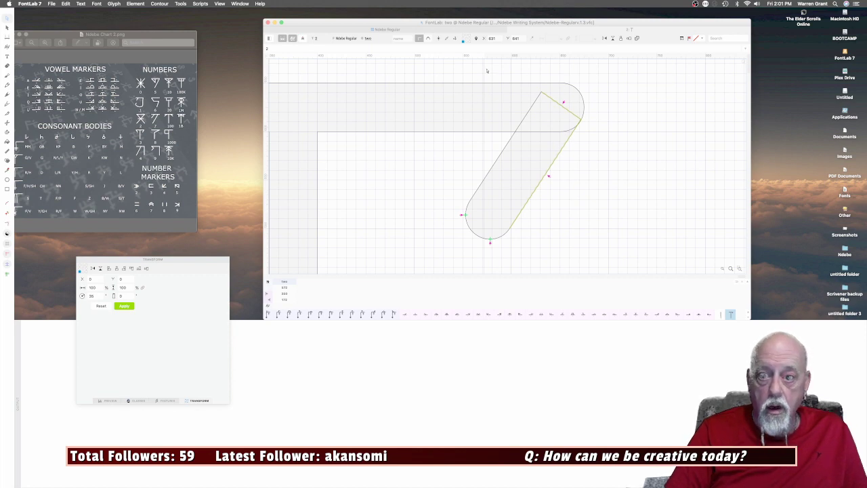
left_click_drag(492, 76, 603, 164)
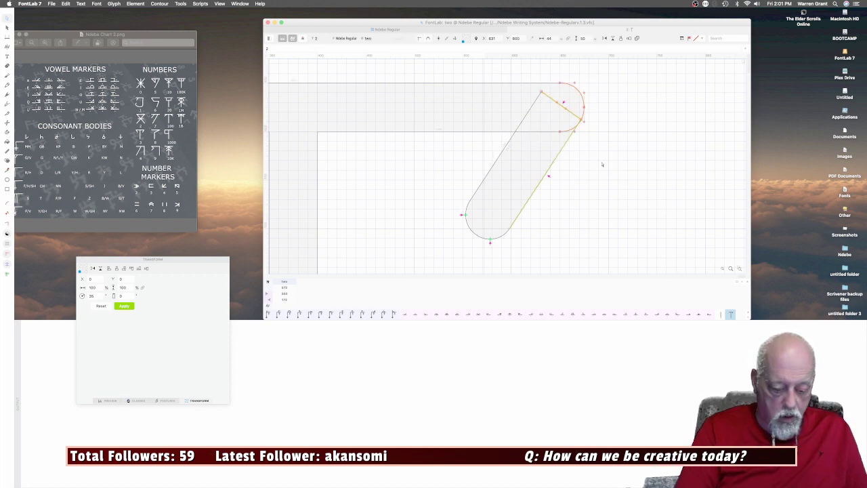
key("Delete")
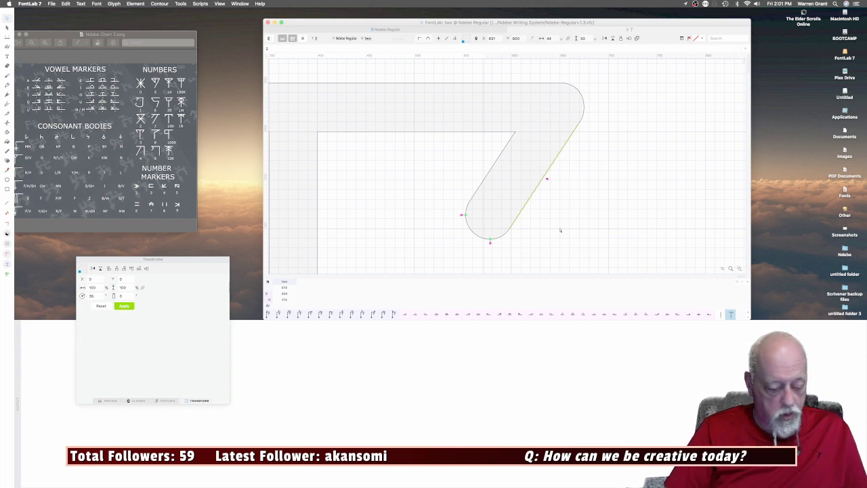
scroll(560, 230, "up", 2)
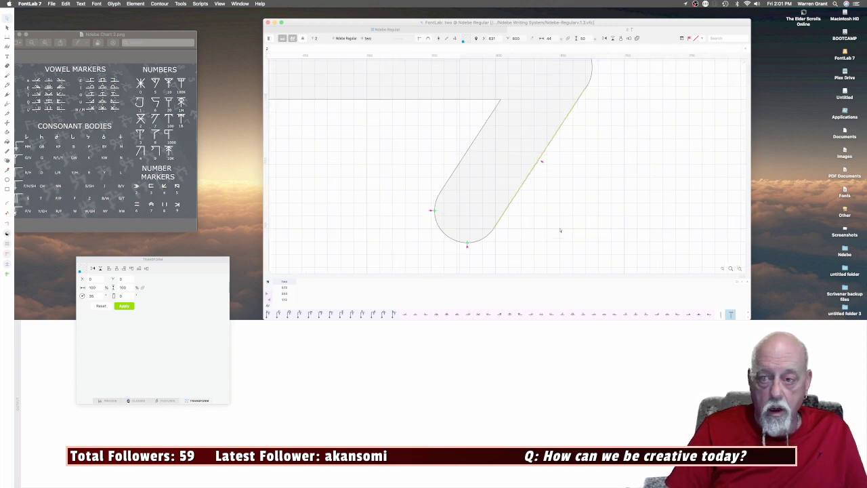
Duplicate the slanted stroke to the crossbar's opposite end at about X -1, Y 475, and flip the copy horizontally.
scroll(560, 230, "down", 3)
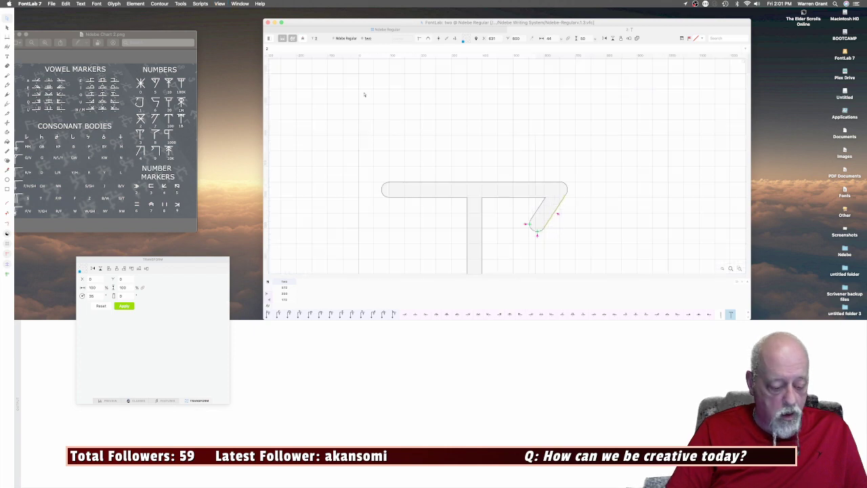
key("super+a")
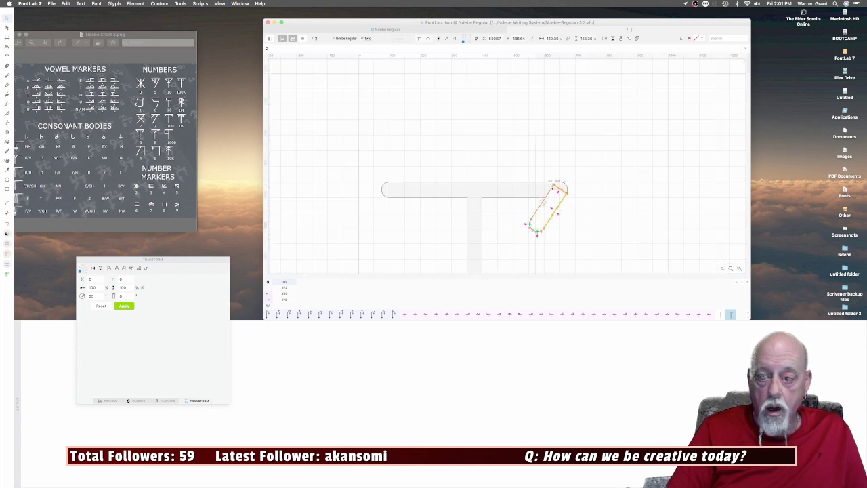
left_click_drag(557, 187, 383, 191, "alt")
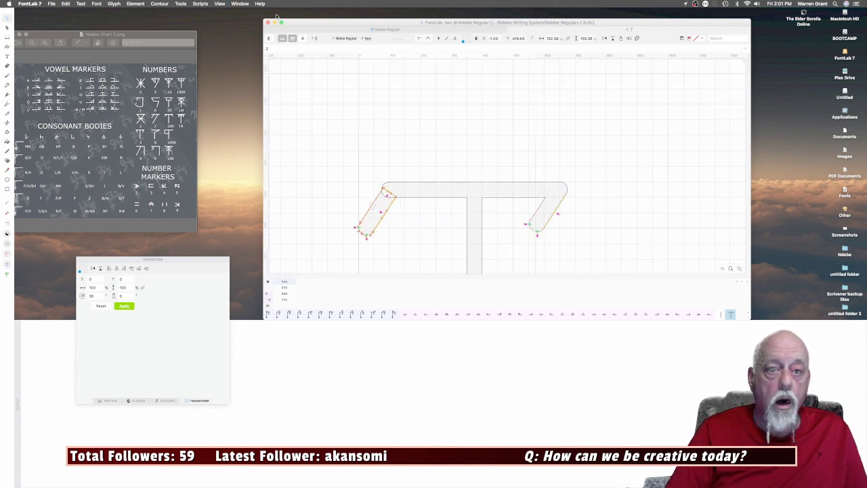
left_click(185, 4)
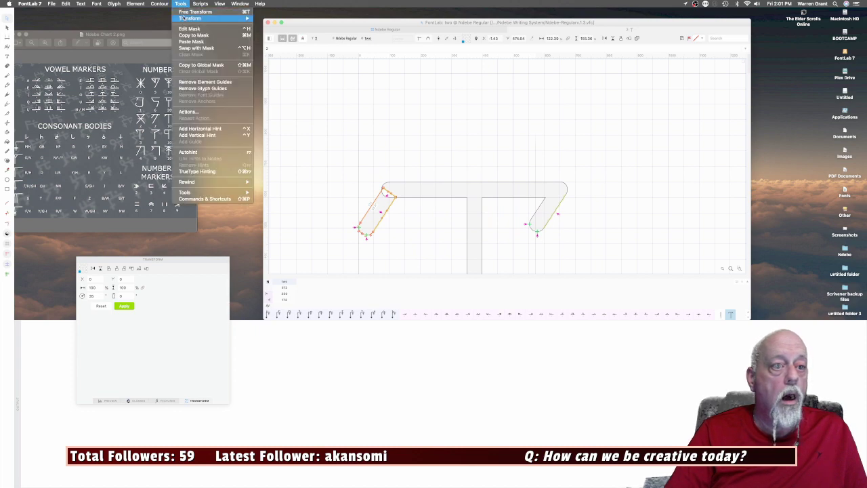
mouse_move(197, 18)
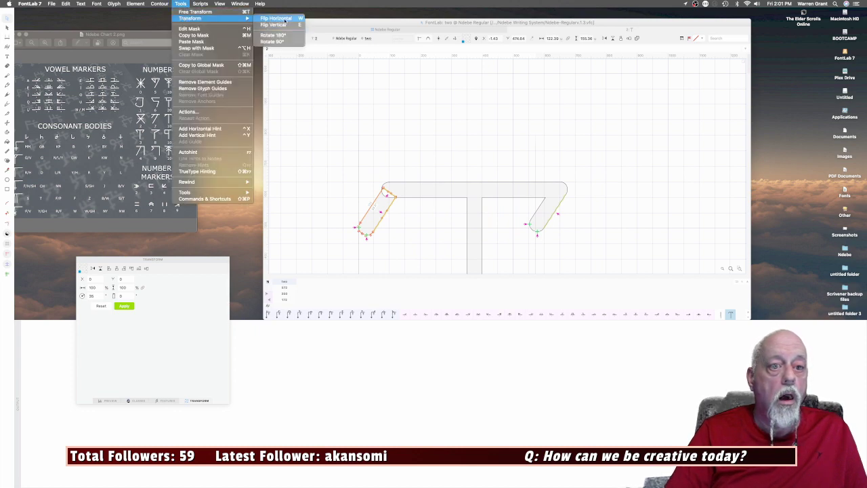
left_click(278, 18)
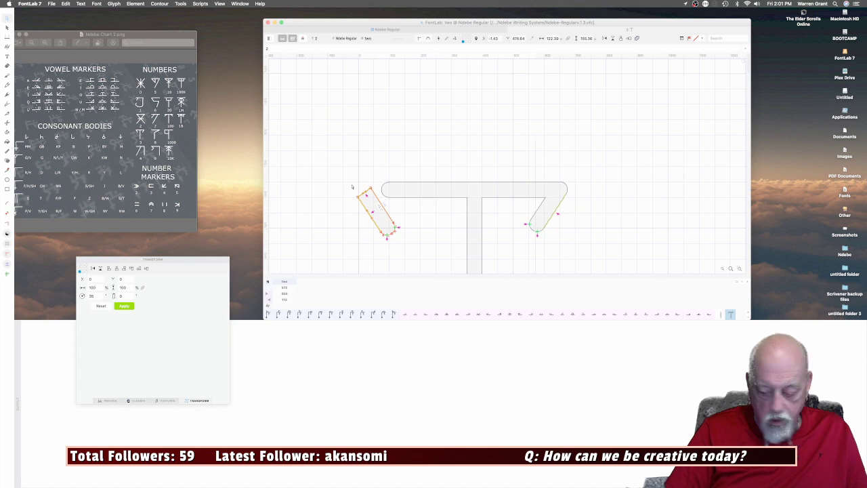
Place the flipped stroke at about X 78, Y 485, with its flat end's outer corner on the edge of the crossbar's plain rounded end.
scroll(351, 186, "up", 4)
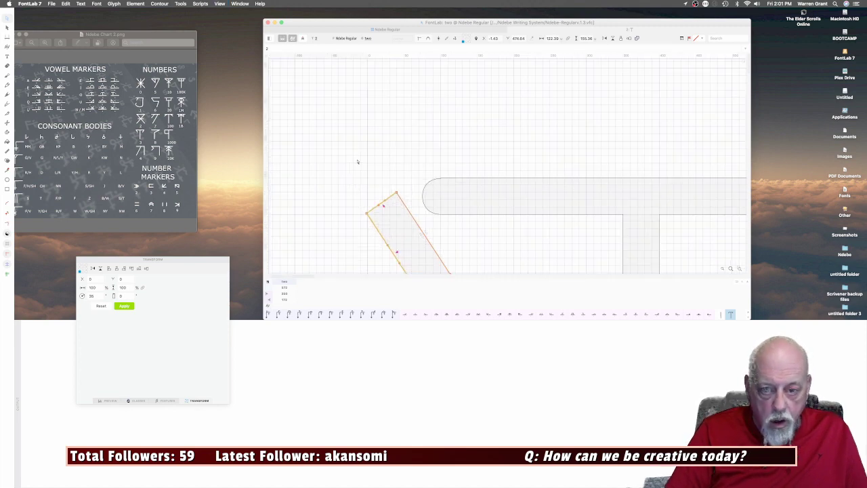
scroll(458, 153, "down", 2)
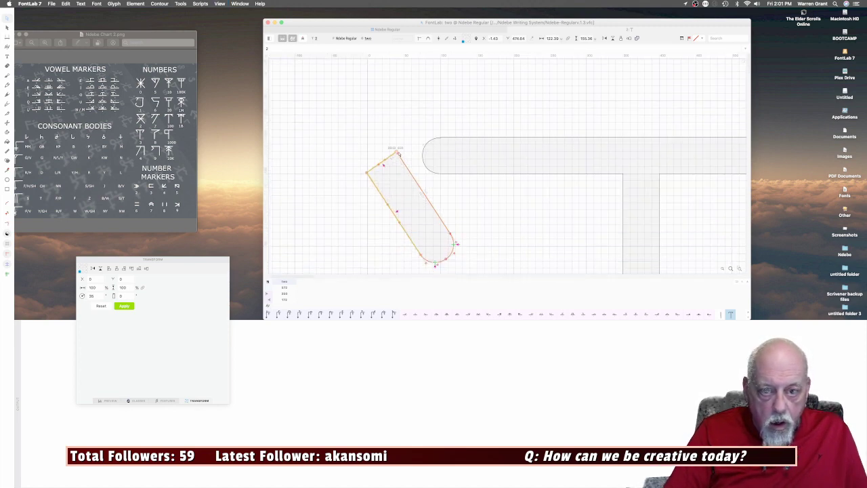
mouse_move(398, 152)
left_mouse_down()
mouse_move(457, 149)
mouse_move(457, 158)
left_mouse_up()
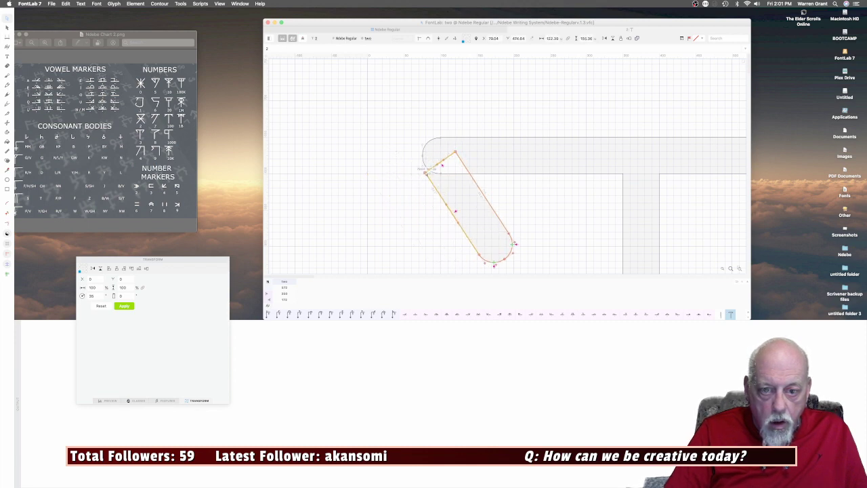
key("shift+Up")
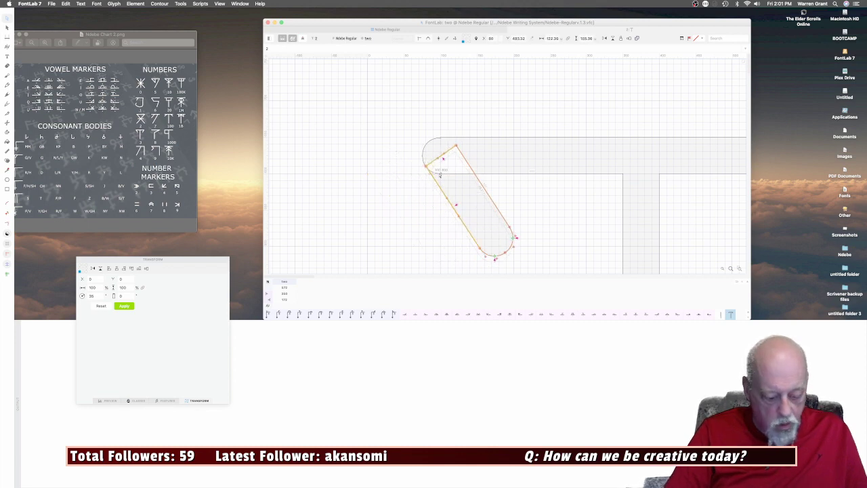
scroll(440, 174, "up", 3)
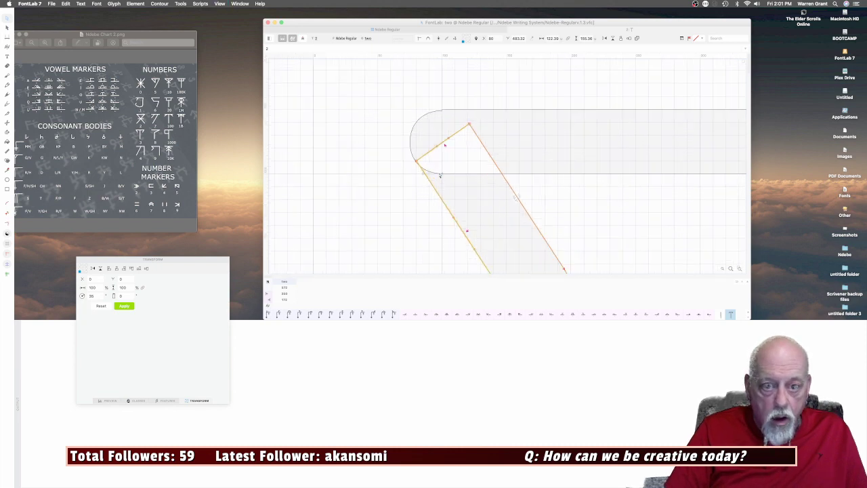
key("Up")
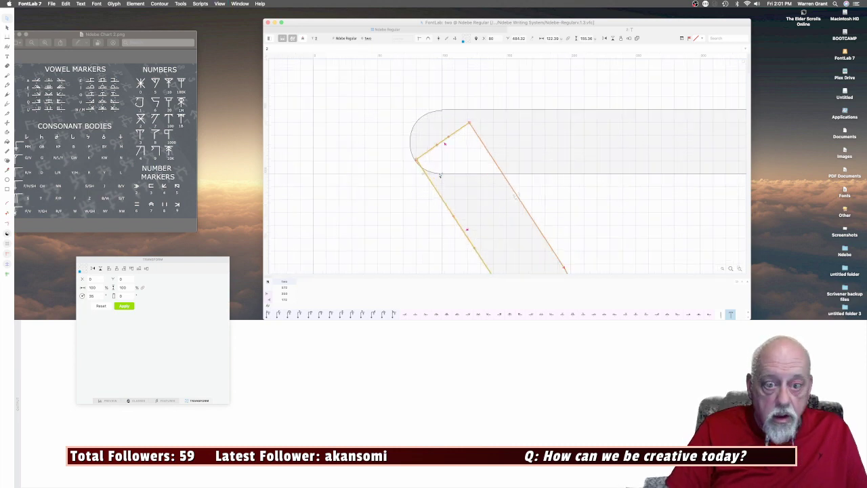
key("Left")
key("Up")
key("Left")
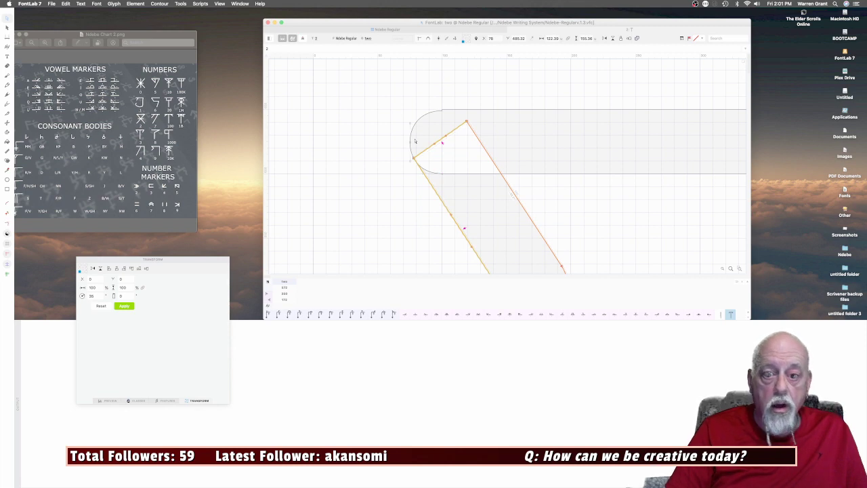
Reverse the flipped stroke's contour and merge its flat end with the crossbar's plain rounded end.
left_click(467, 123)
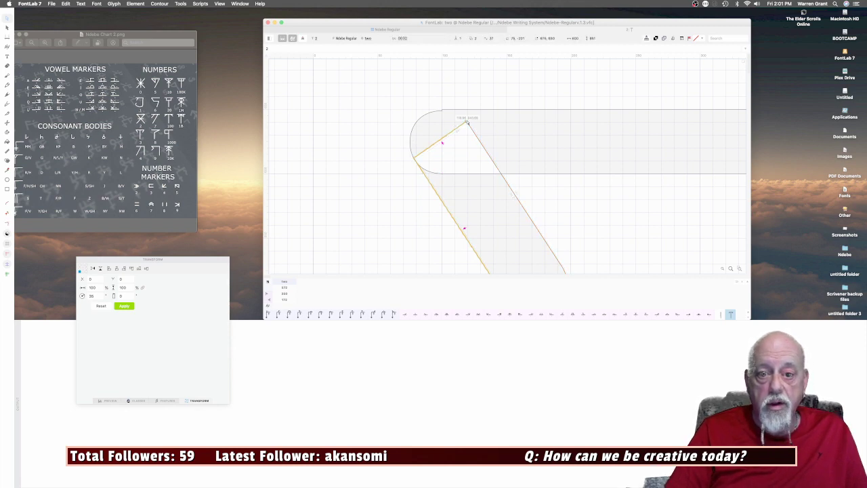
right_click(466, 123)
left_click(502, 161)
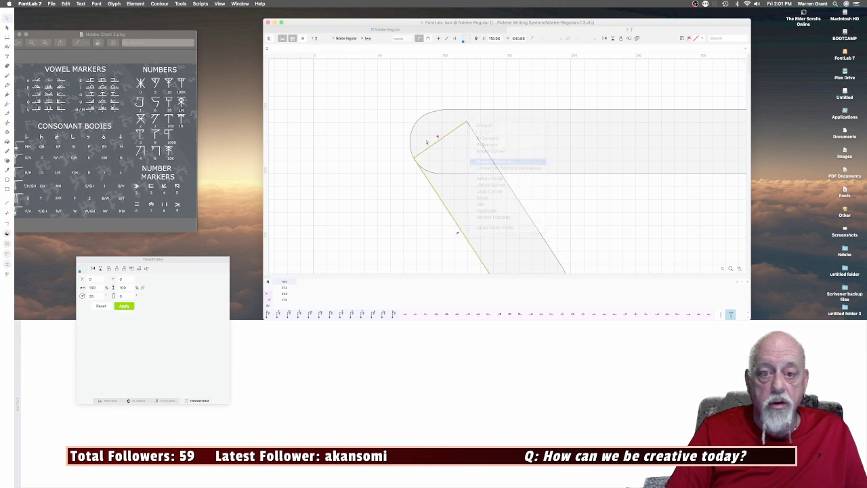
left_click_drag(395, 87, 530, 193)
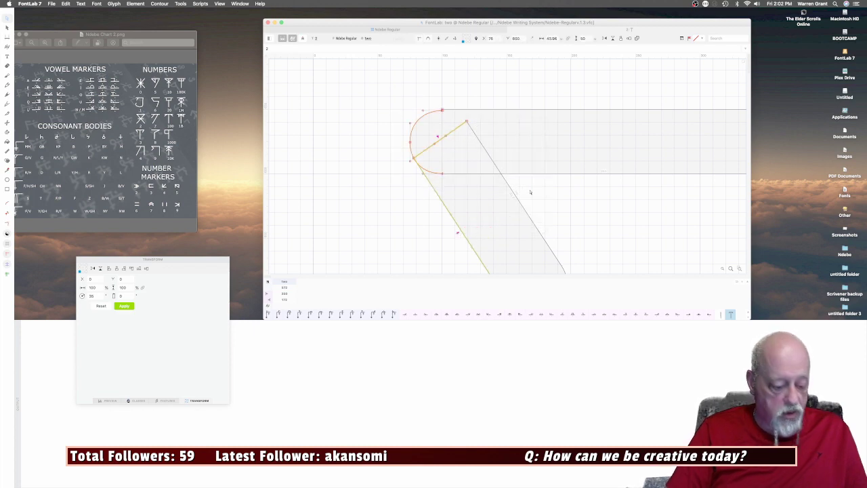
key("shift+super+o")
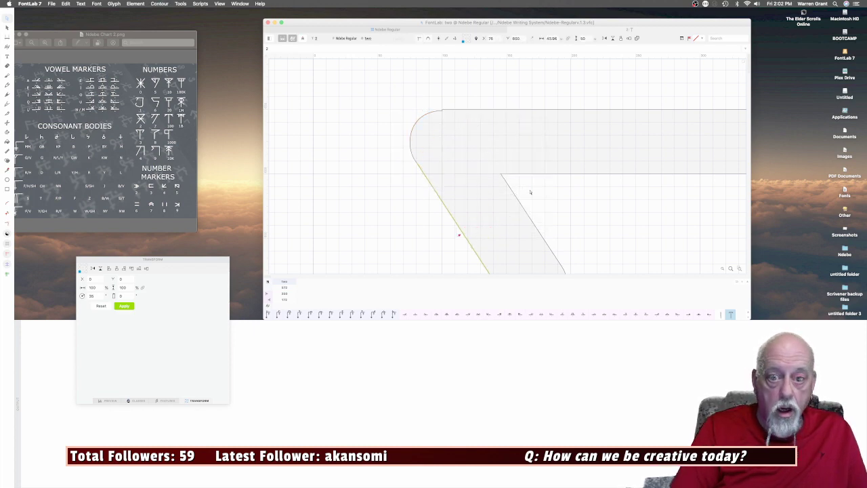
Fix the empty line on the crossbar's end and the flagged slanted edge, and insert nodes at all extremum points.
left_click(442, 111)
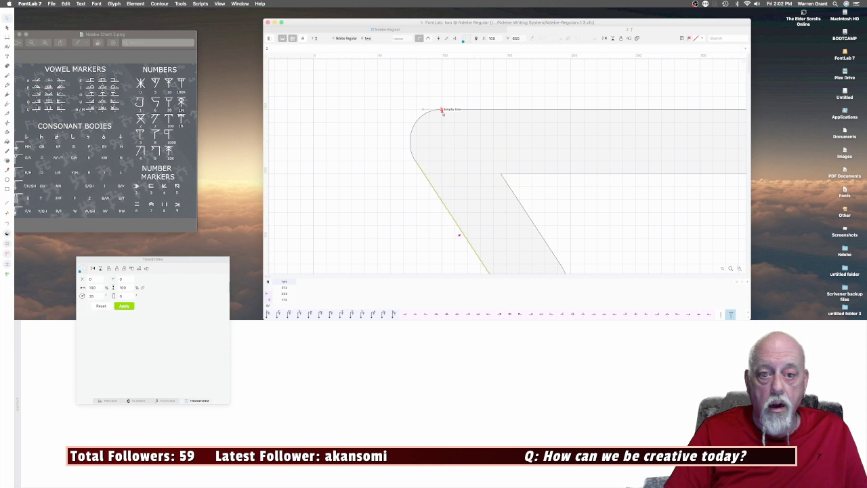
left_click(443, 111)
left_click(524, 100)
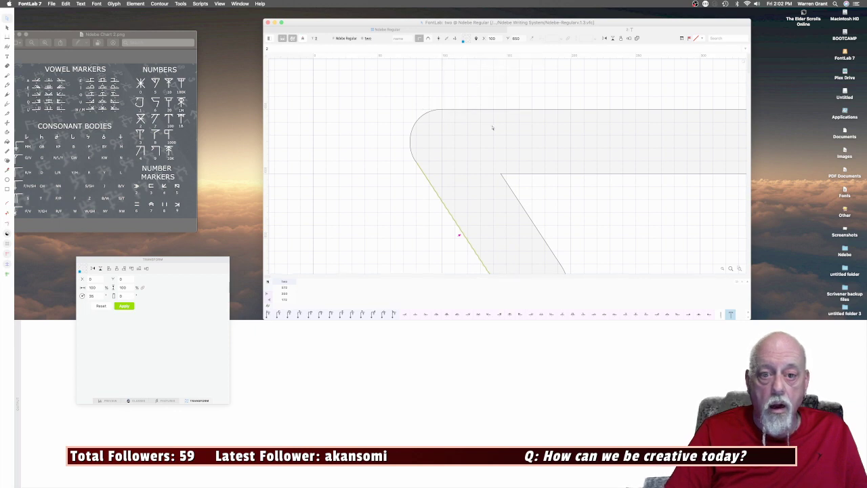
left_click(460, 236)
left_click(544, 223)
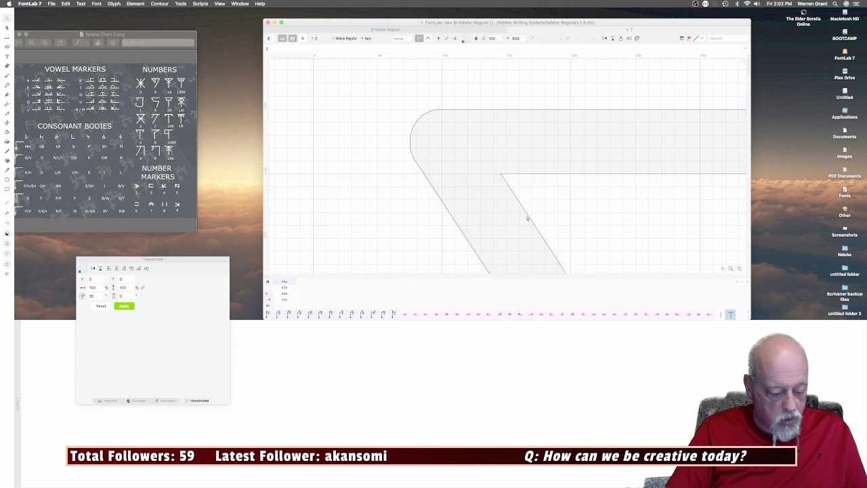
scroll(527, 218, "down", 5)
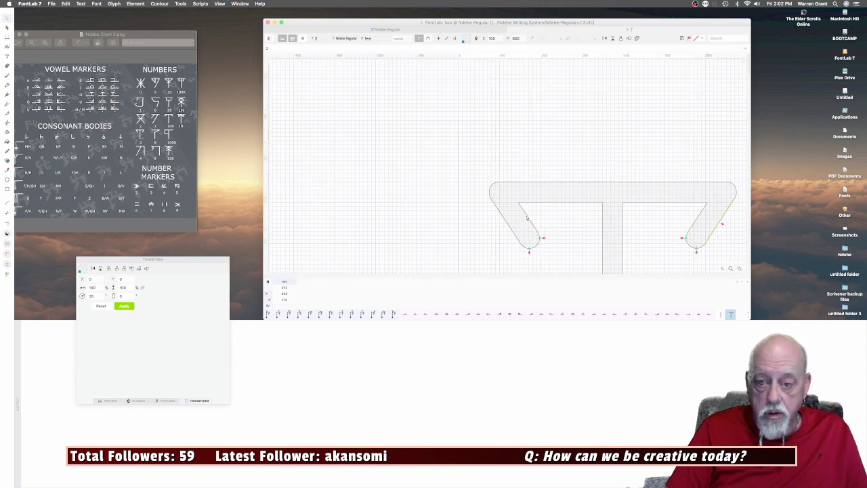
left_click(544, 238)
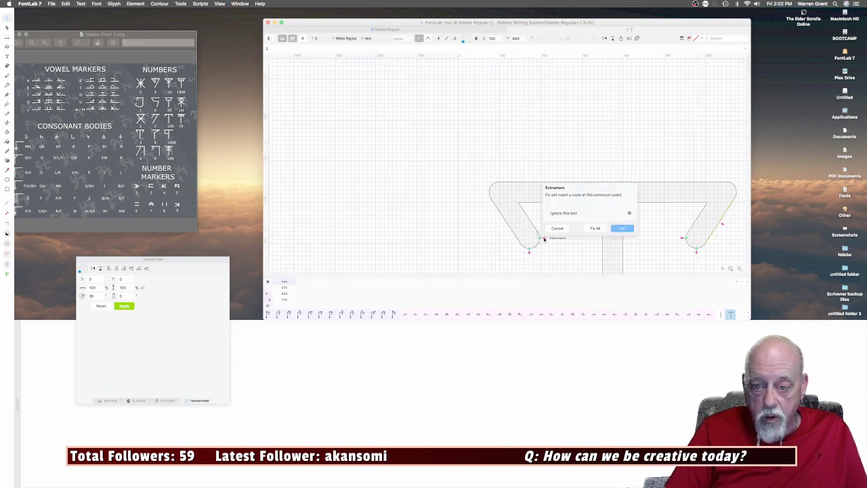
left_click(596, 229)
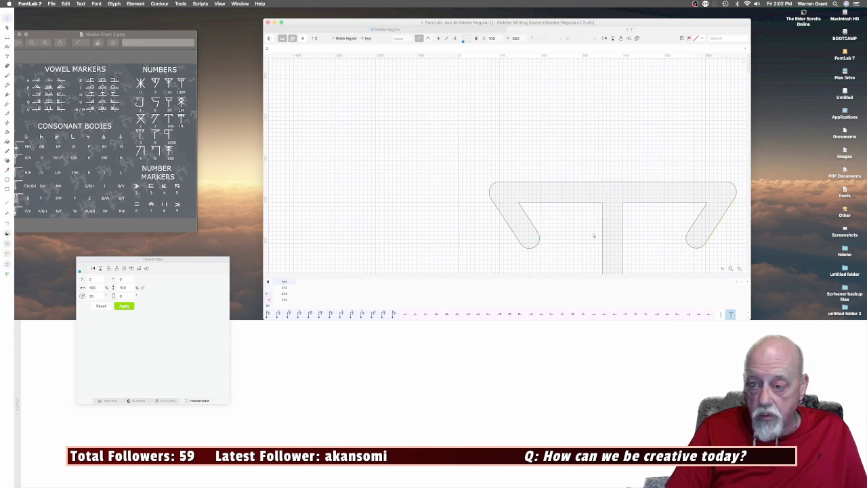
Examine the merged glyph from the crossbar and slanted strokes down to the stem's rounded foot.
scroll(594, 236, "down", 5)
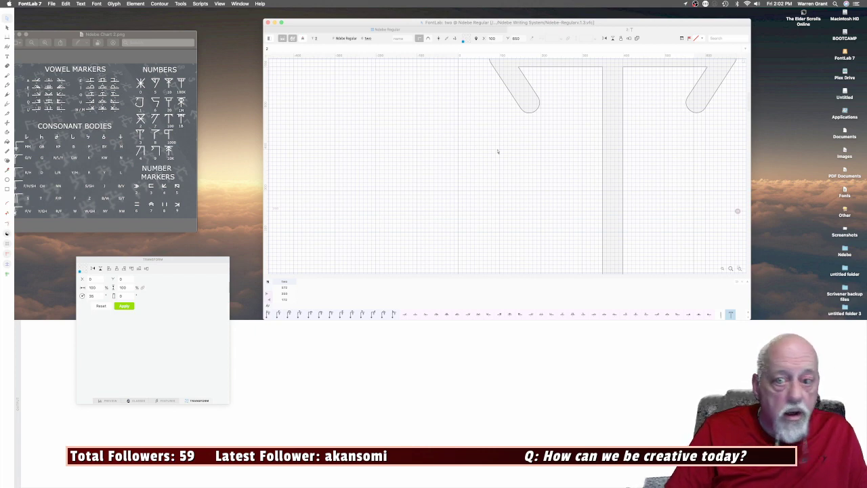
scroll(498, 152, "up", 2)
scroll(498, 152, "down", 5)
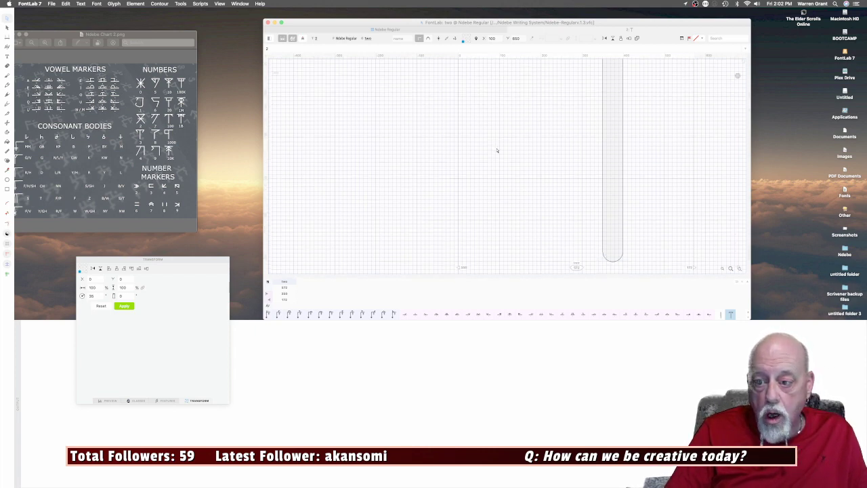
scroll(497, 150, "down", 2)
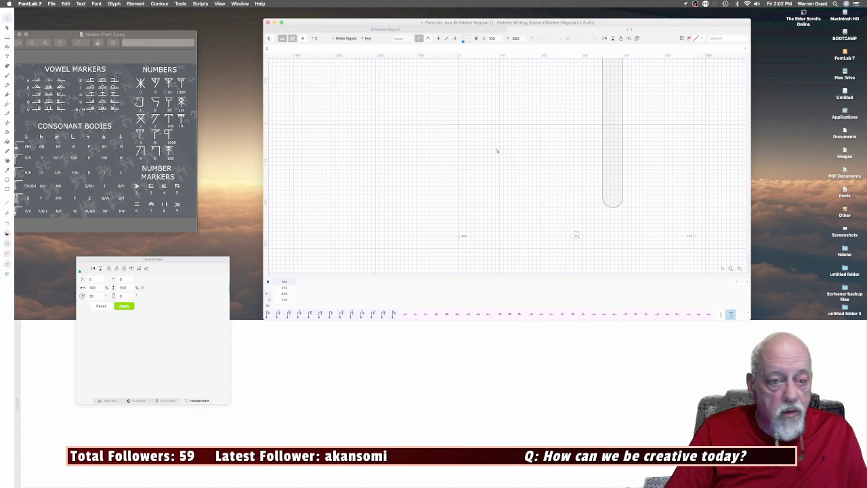
scroll(497, 150, "up", 5)
scroll(498, 150, "down", 3)
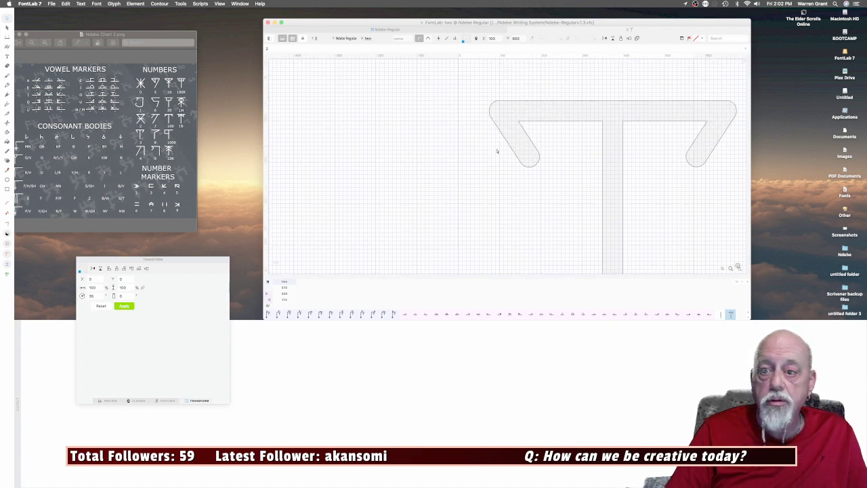
Close the Transform panel, then move and enlarge the Features panel to show the end of the liga code.
left_click(253, 346)
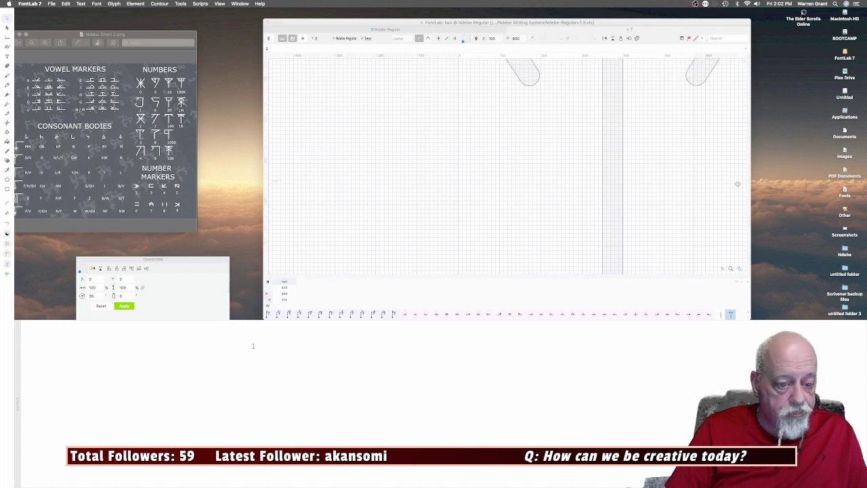
left_click_drag(174, 261, 200, 283)
left_click(105, 281)
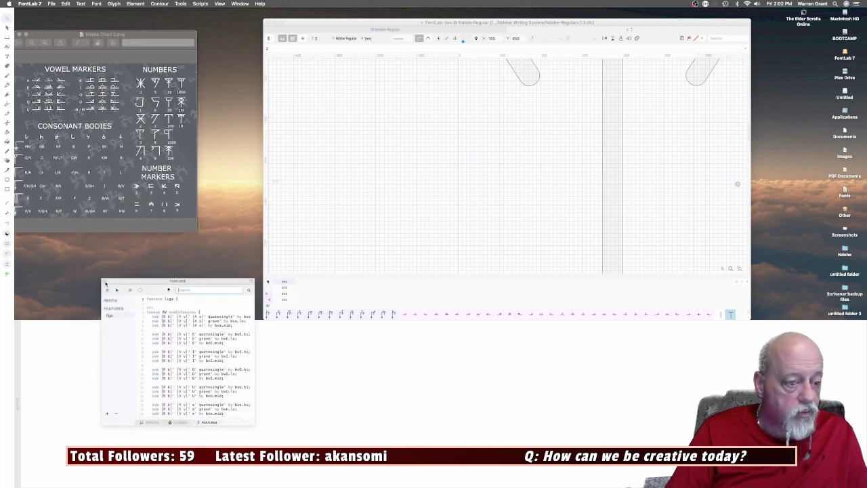
left_click_drag(159, 280, 98, 266)
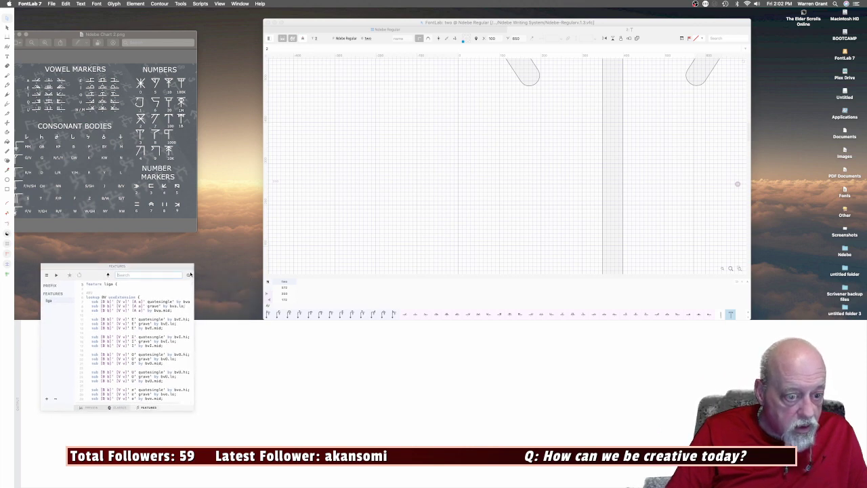
left_click_drag(193, 262, 306, 409)
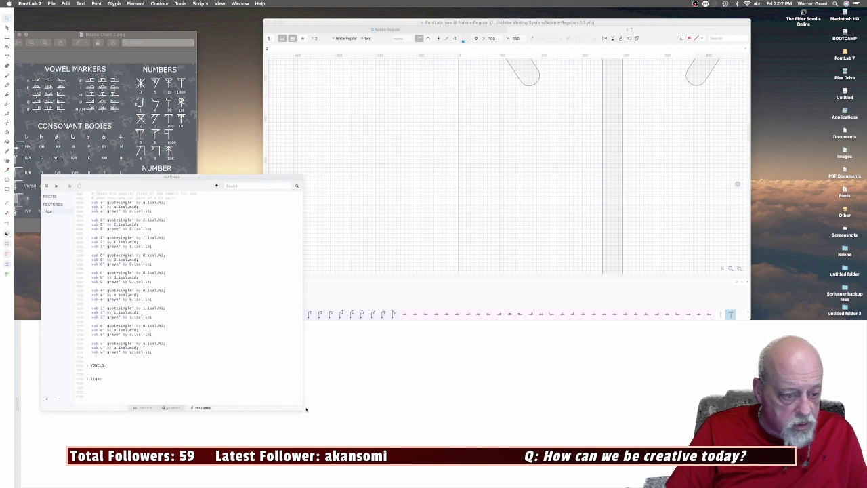
Try to add a lookup block named NUMBERS after the VOWELS lookup in the liga feature.
left_click(149, 374)
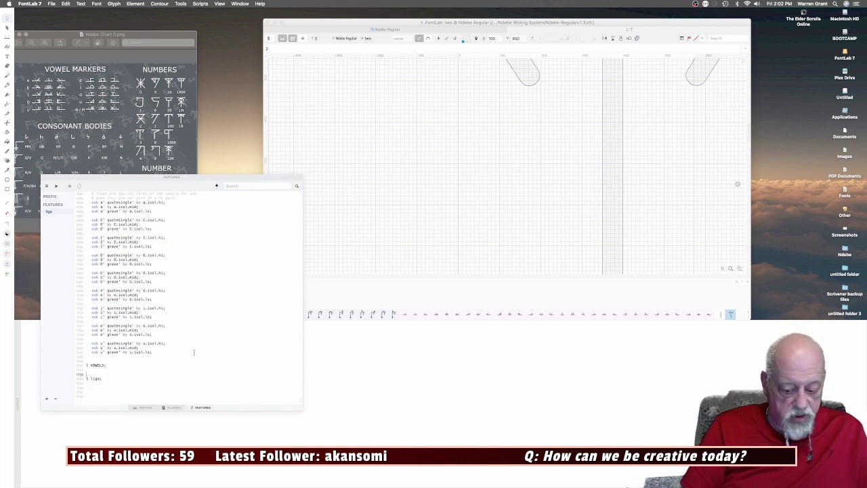
key("Return")
key("Return")
key("Up")
key("Up")
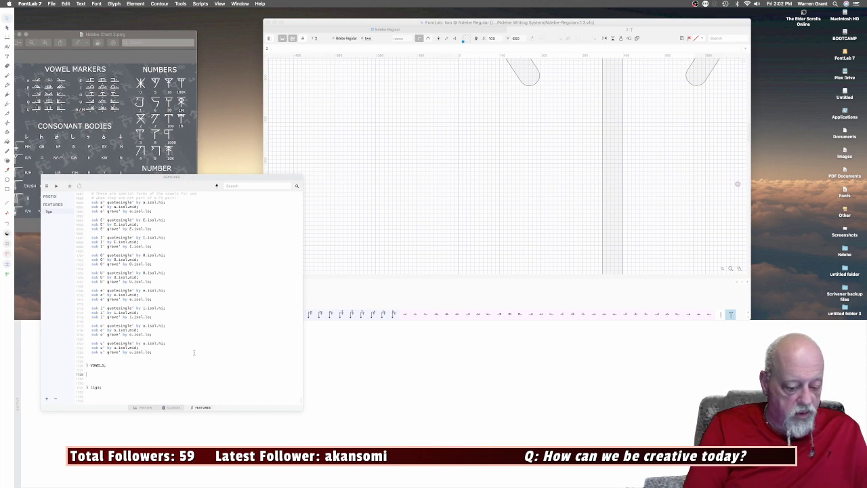
type("lookup NUMBERS{")
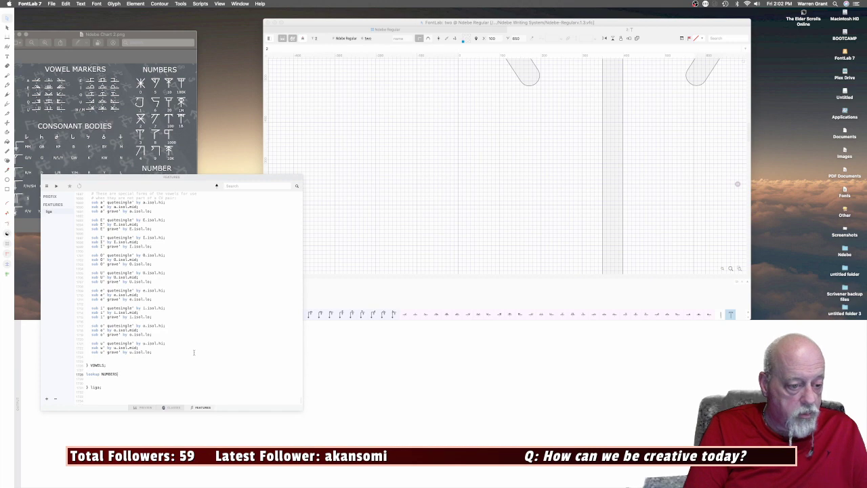
key("Return")
key("Return")
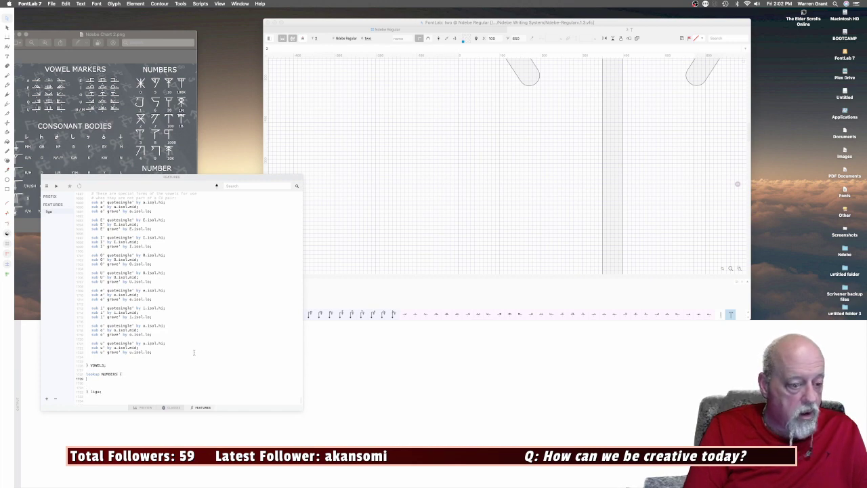
type("} NUMBERS")
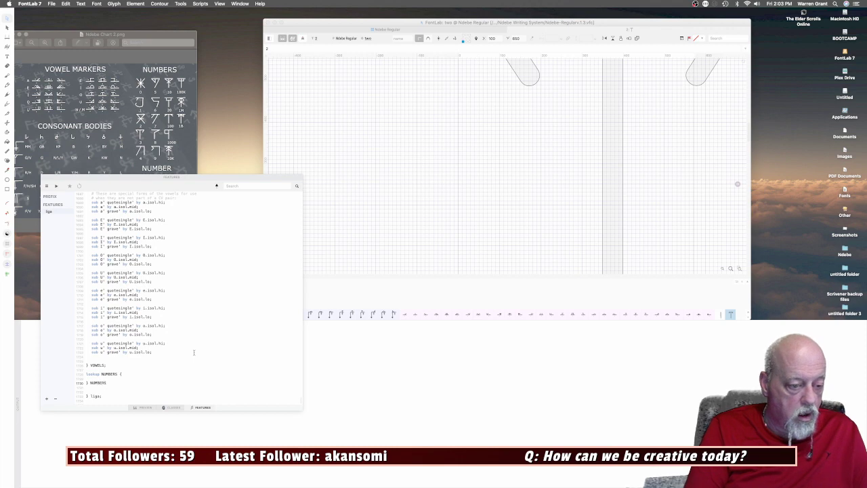
key("Return")
key("Return")
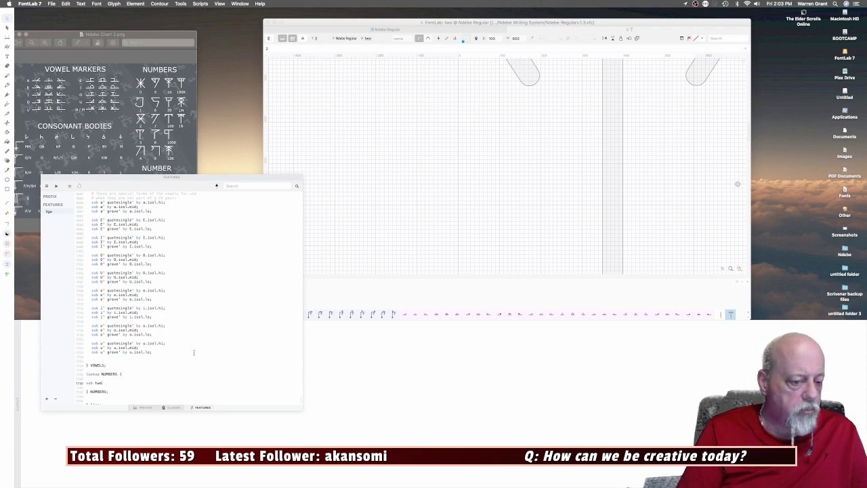
Remove the unfinished sub two rule and the whole NUMBERS lookup block from the liga feature.
key("BackSpace")
key("BackSpace")
key("BackSpace")
key("BackSpace")
key("BackSpace")
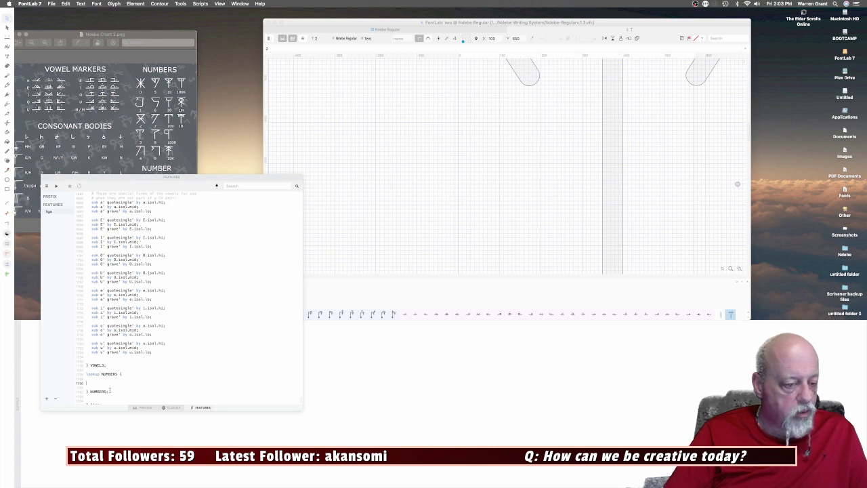
left_click_drag(109, 391, 85, 374)
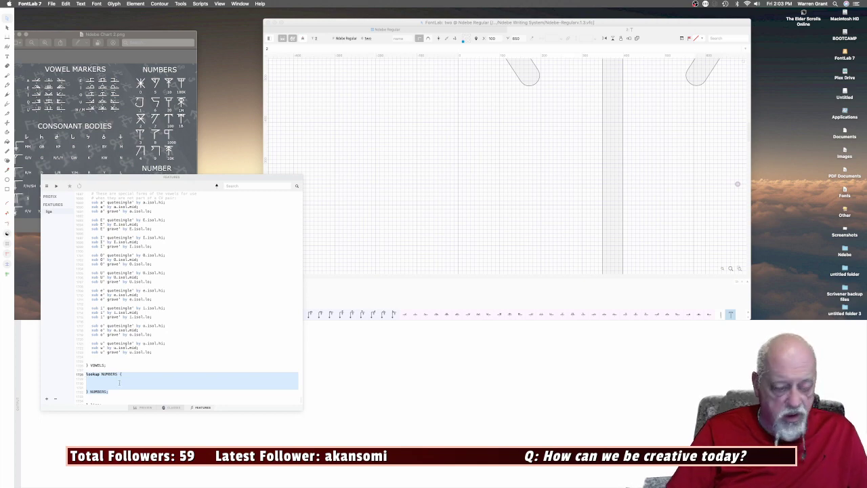
key("BackSpace")
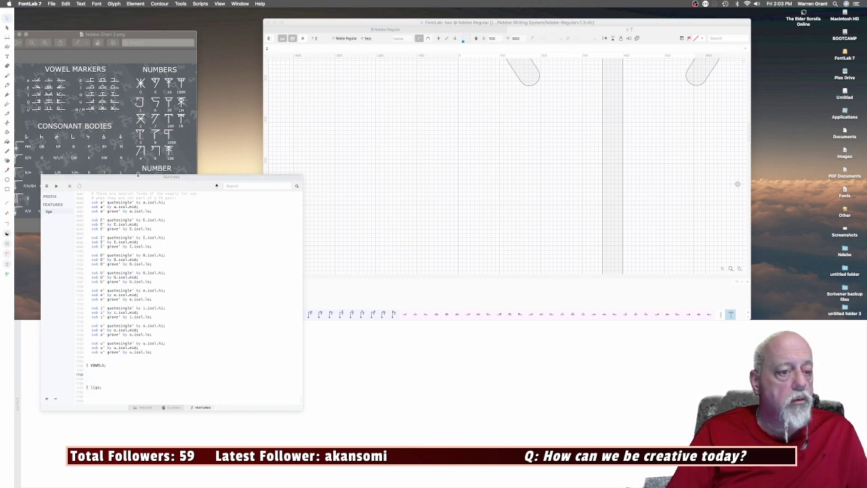
Bring up the Preview panel in place of the Features code, move it over the desktop, and preview the text 2.
left_click_drag(138, 178, 208, 278)
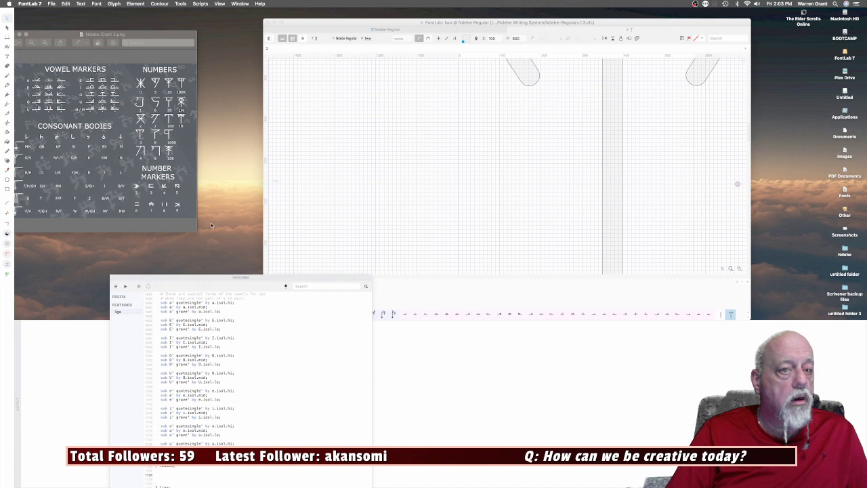
left_click(239, 4)
mouse_move(249, 59)
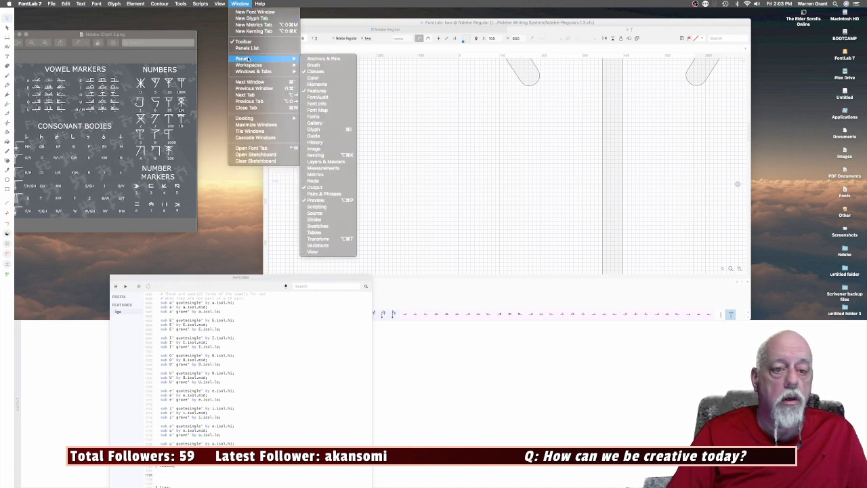
left_click(310, 200)
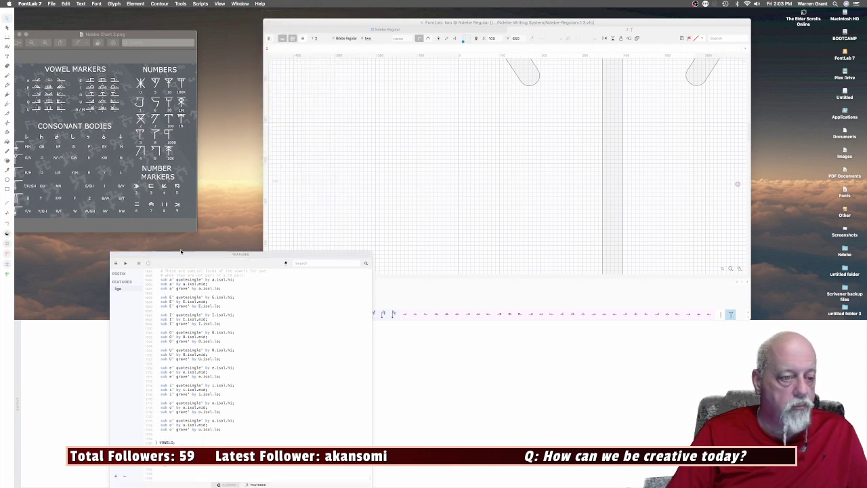
left_click(238, 4)
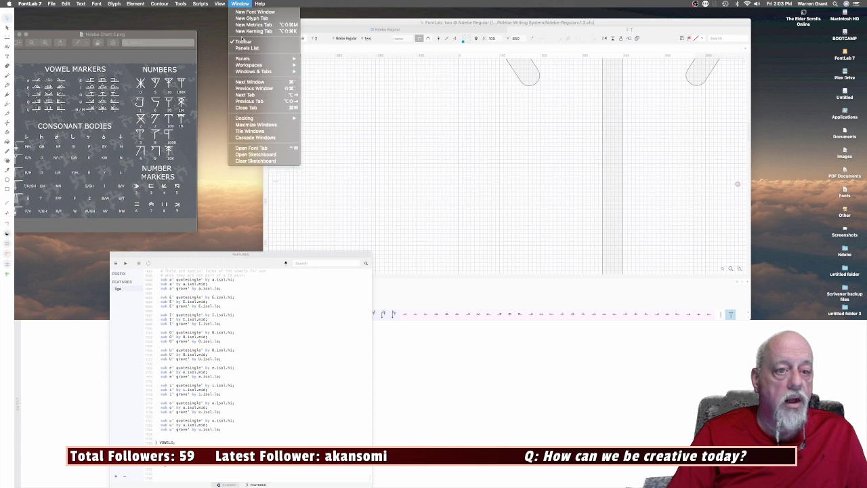
mouse_move(284, 59)
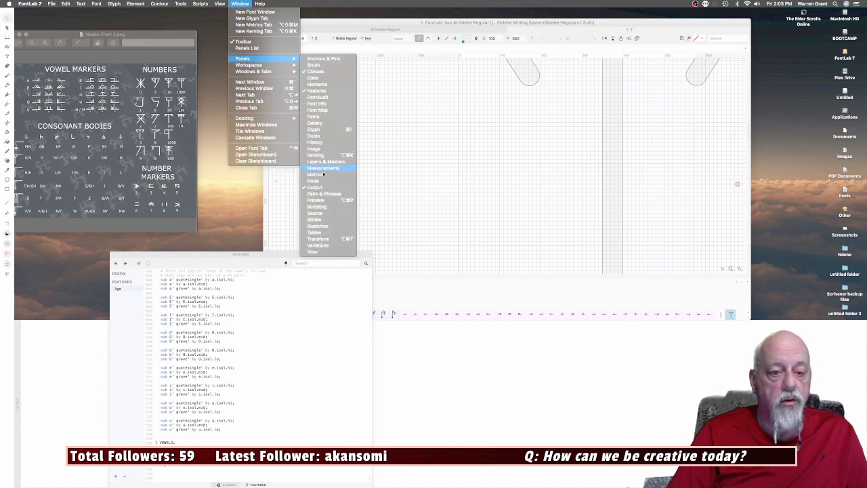
left_click(322, 201)
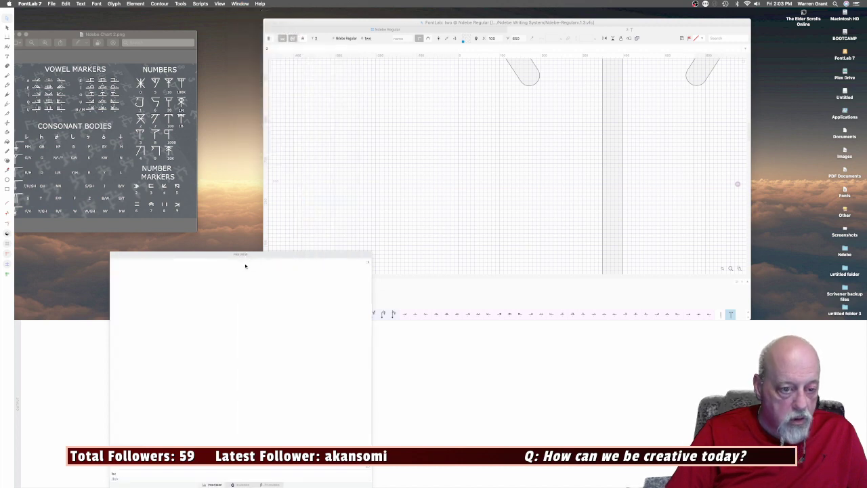
left_click_drag(232, 256, 218, 110)
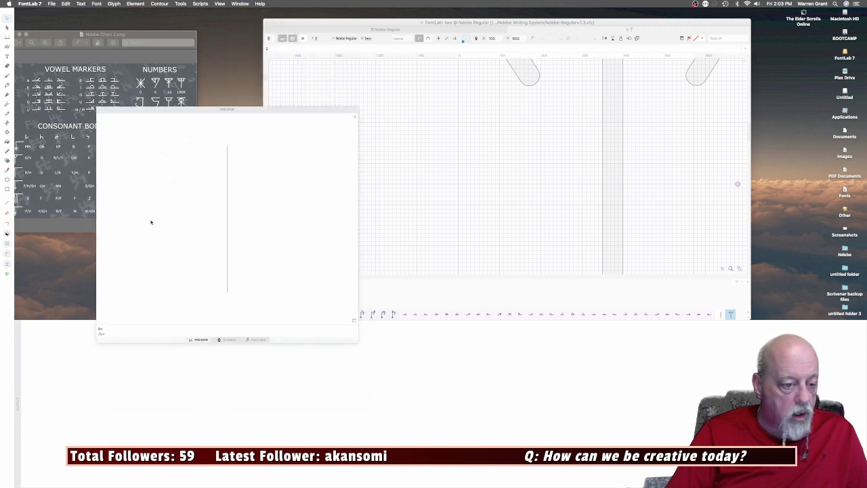
left_click(105, 328)
type("2")
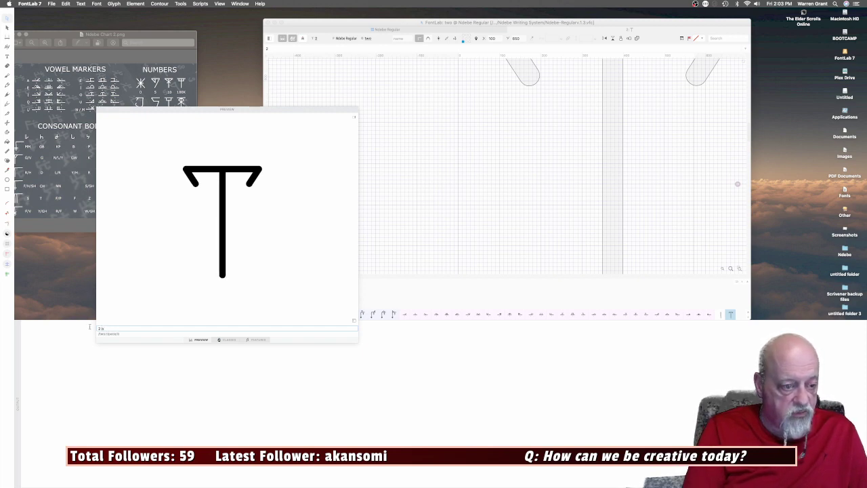
Extend the preview text to "2 bva" and compare the result with the numbers in the Ndebe chart image.
type(" bva")
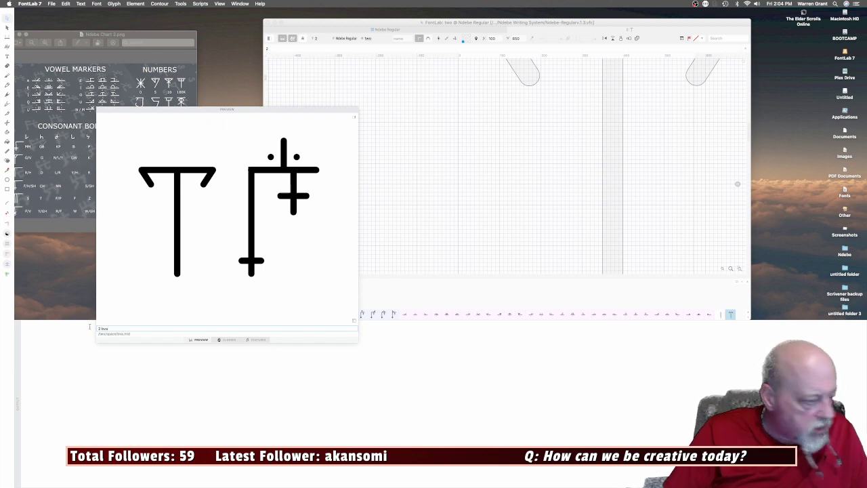
left_click(112, 54)
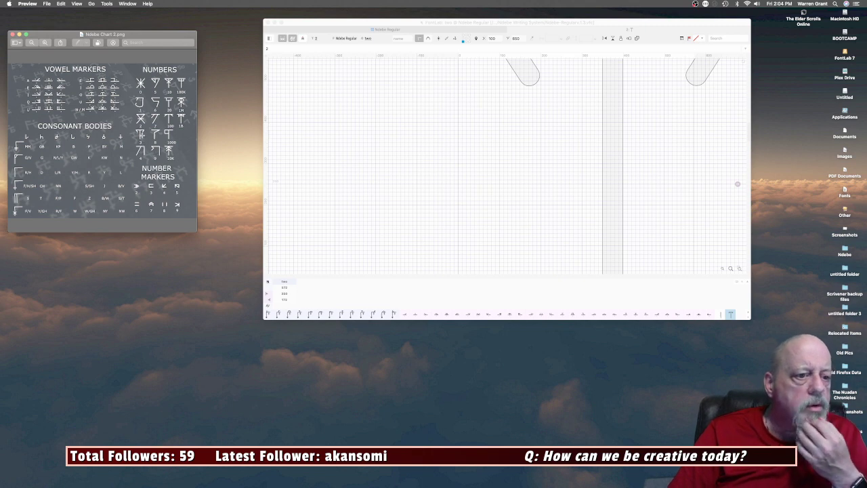
left_click(375, 36)
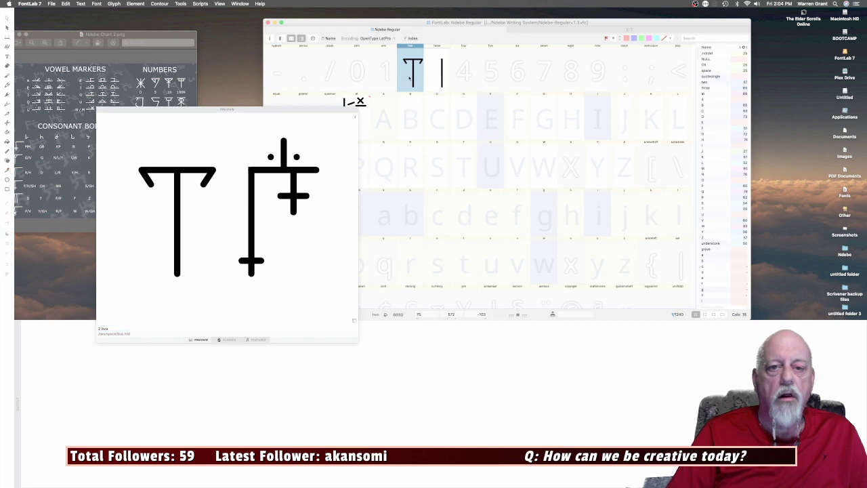
Shrink the Preview panel to uncover the reference chart, and copy the complete outline of the two glyph.
double_click(409, 78)
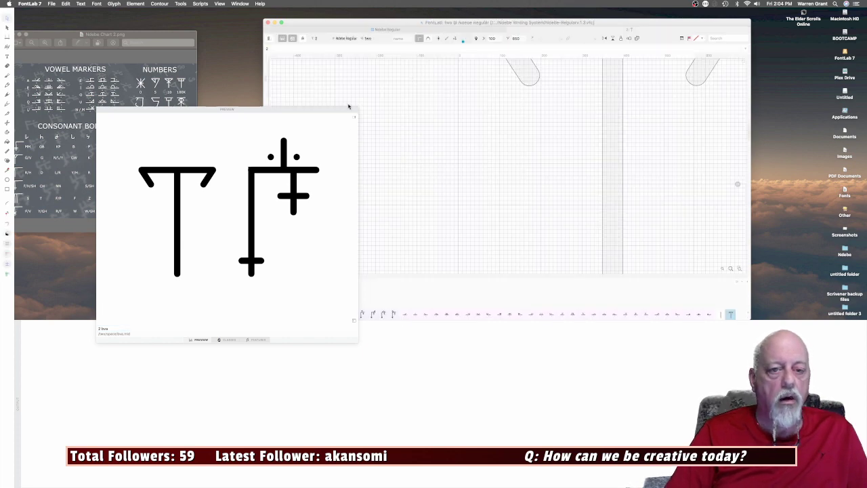
left_click_drag(356, 107, 242, 182)
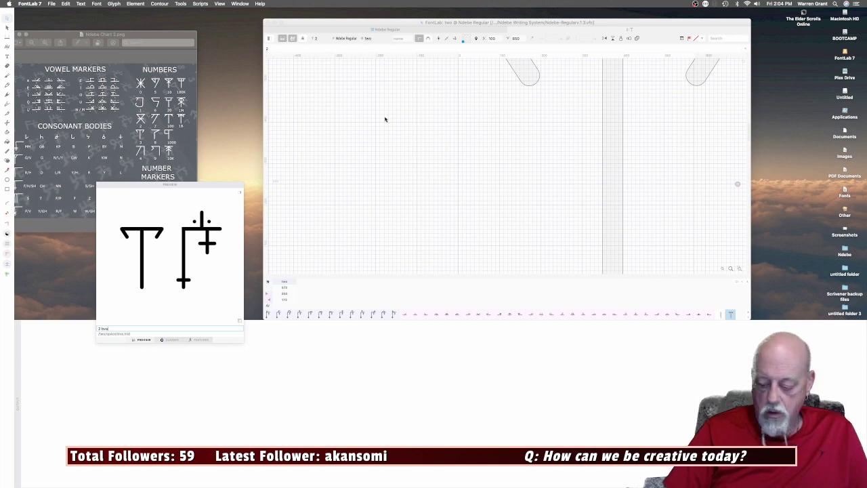
key("super+0")
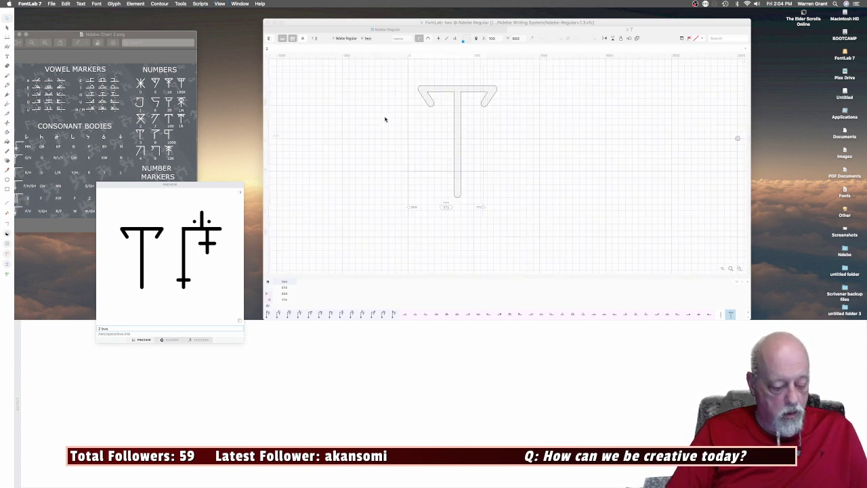
left_click(429, 137)
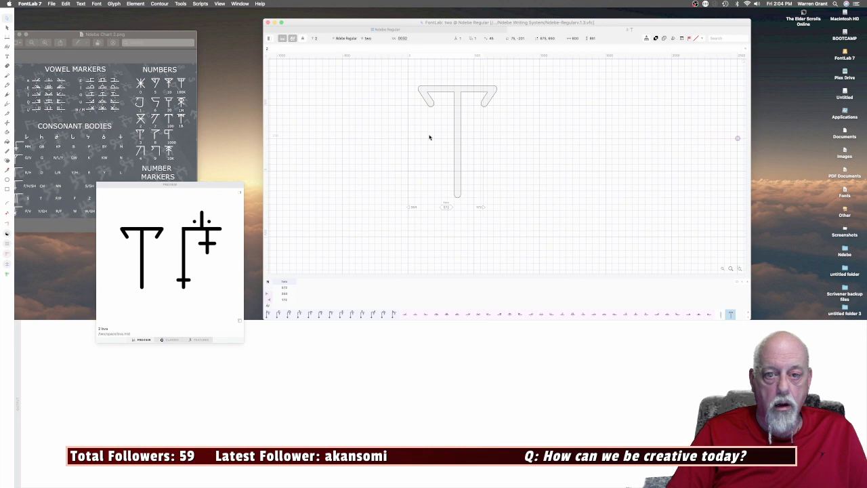
key("super+a")
key("super+c")
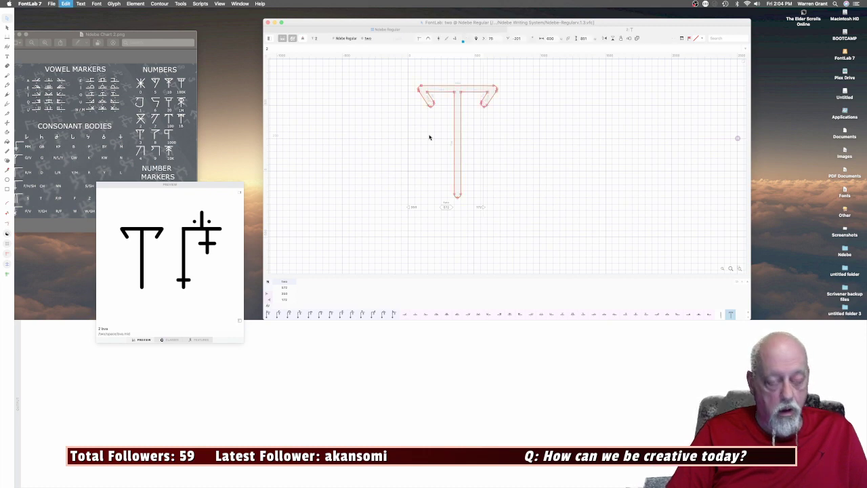
Replace the plain stem in the three glyph with the copied outline and widen the glyph to about 744 units.
key("super+w")
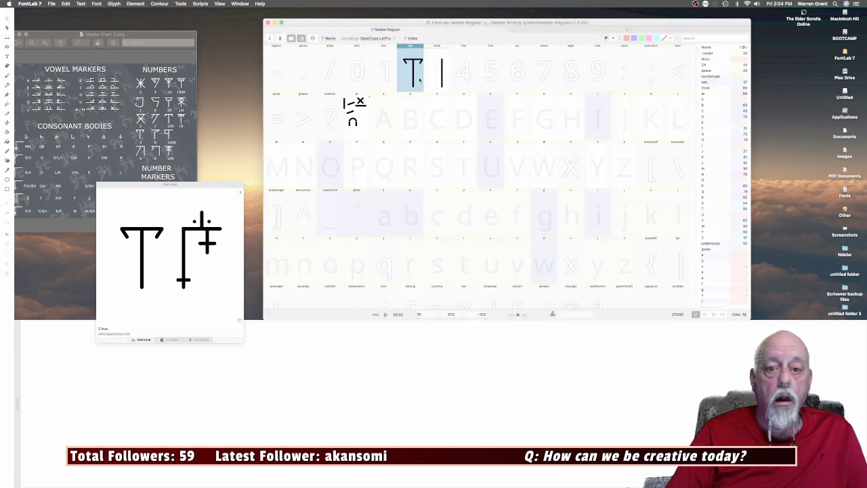
double_click(435, 68)
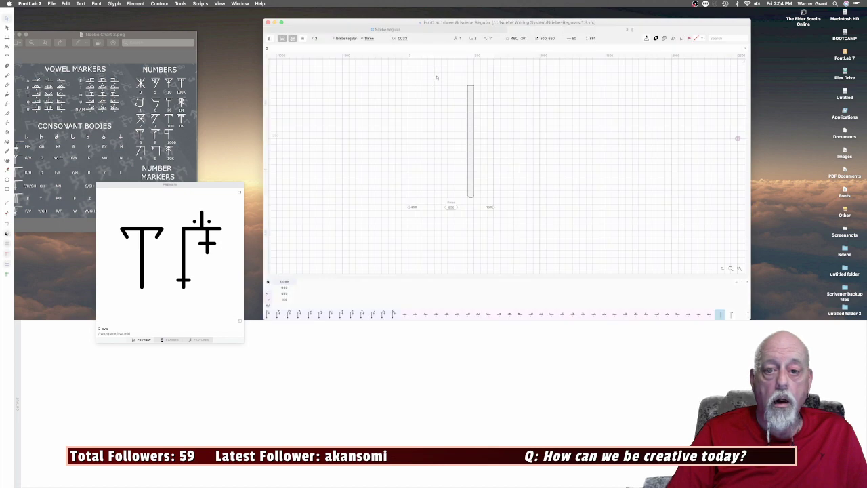
left_click_drag(437, 78, 504, 203)
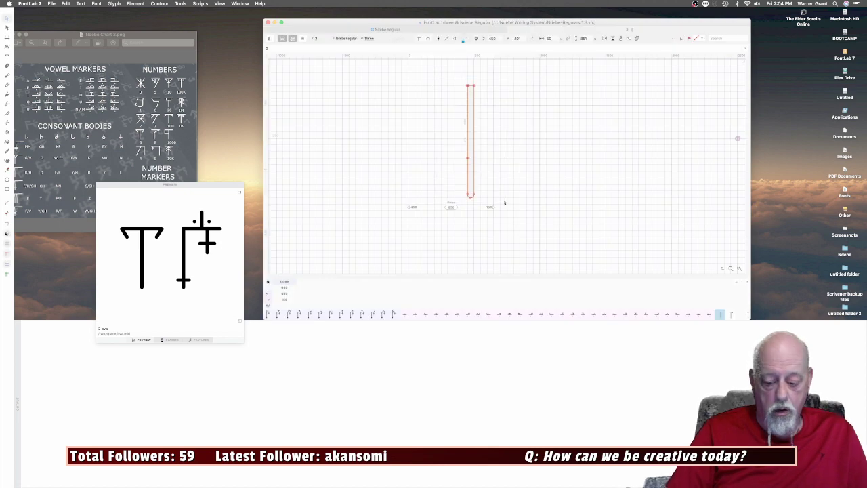
key("BackSpace")
key("super+v")
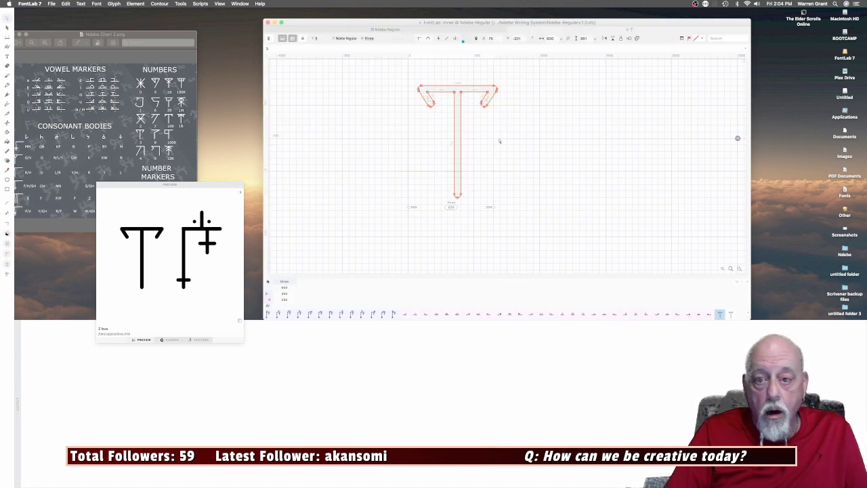
left_click_drag(493, 134, 506, 135)
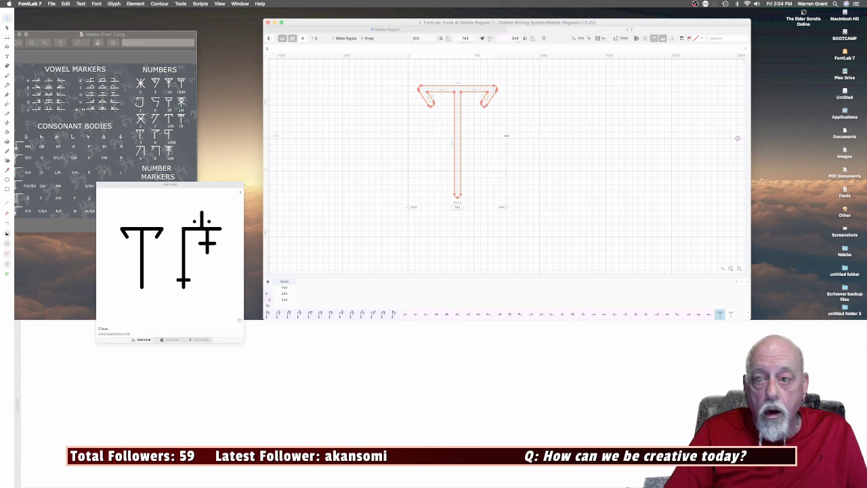
Delete the whole outline from the two glyph and return to the font overview.
left_click(396, 29)
double_click(417, 69)
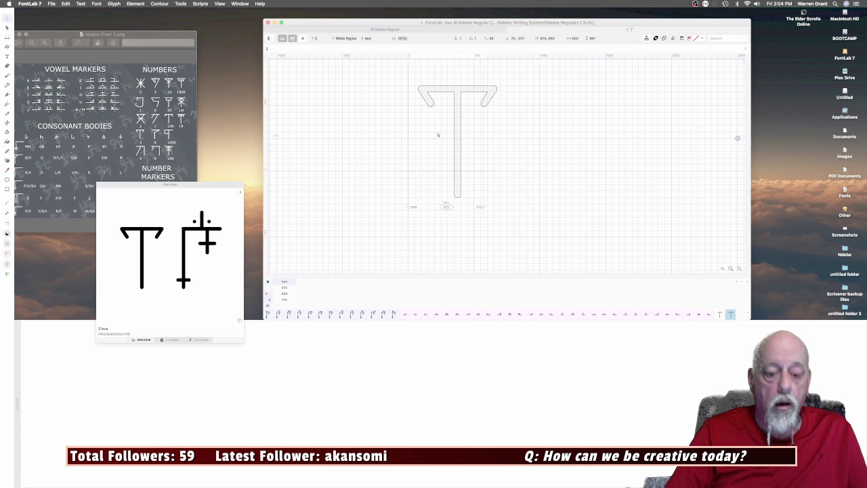
key("super+a")
key("BackSpace")
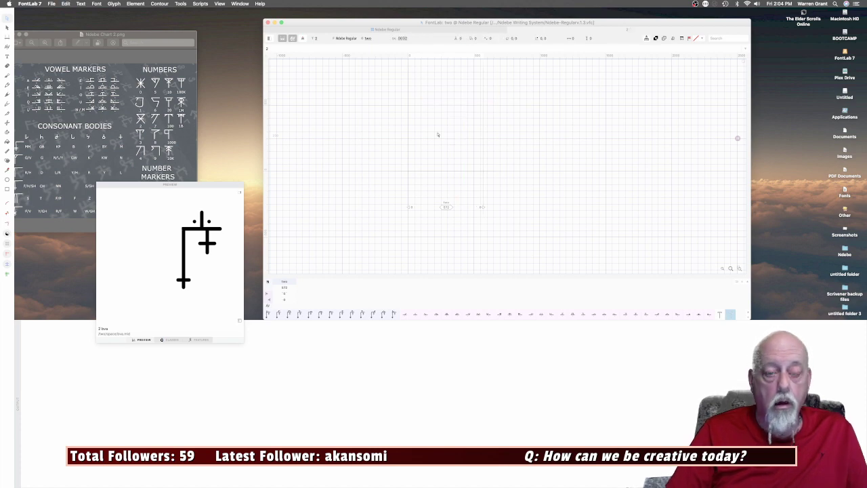
key("super+w")
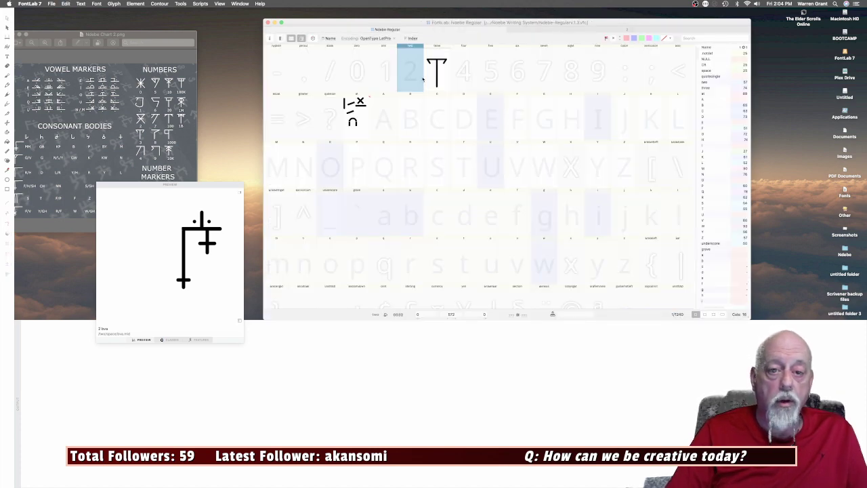
Preview the text 3, then replace it with bva.
left_click_drag(111, 328, 96, 330)
type("3")
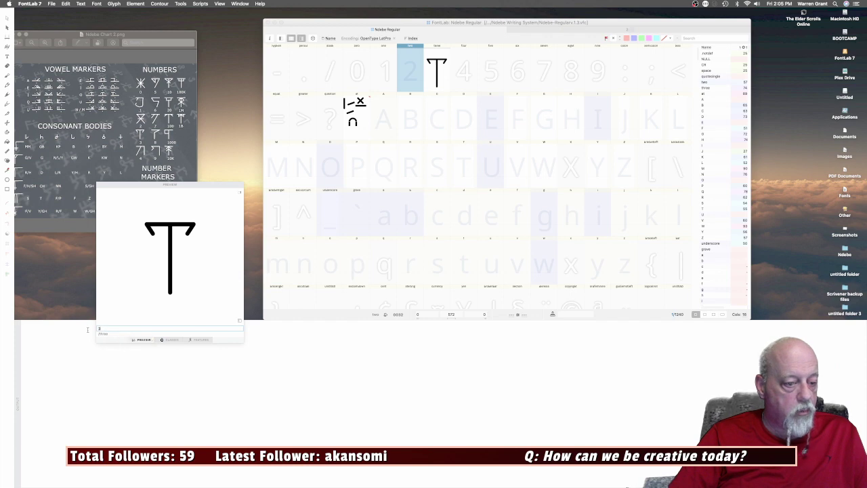
key("BackSpace")
type("bra")
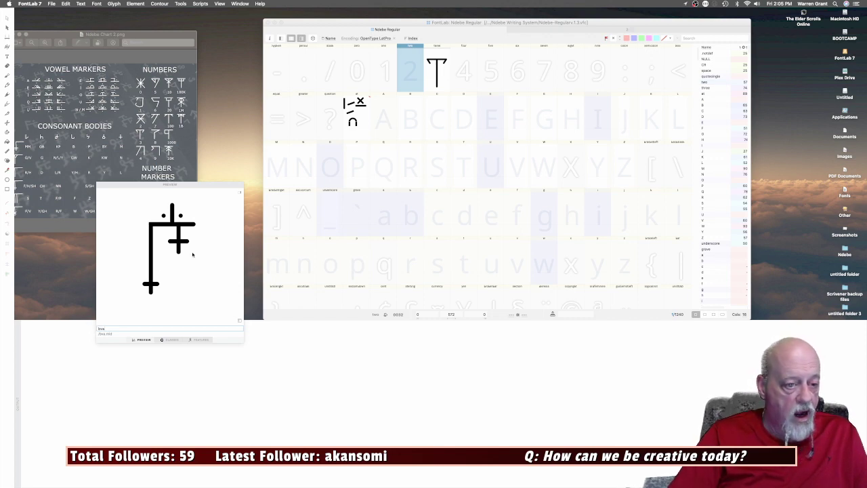
Find the cross glyph among the Ndebe component glyphs and inspect its anchor placement.
left_click(448, 193)
scroll(455, 223, "down", 10)
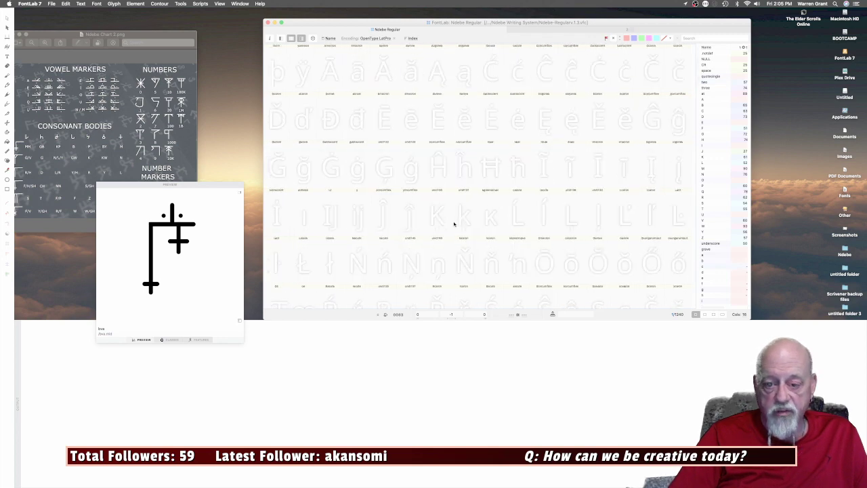
scroll(454, 223, "down", 10)
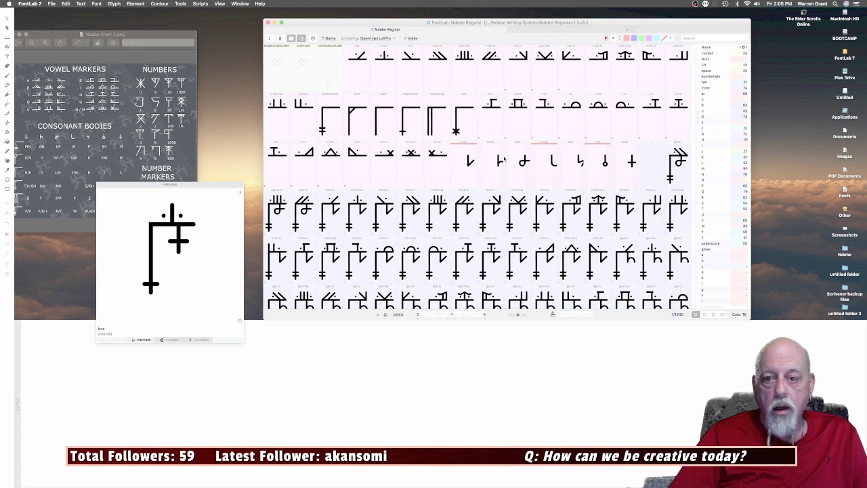
double_click(626, 169)
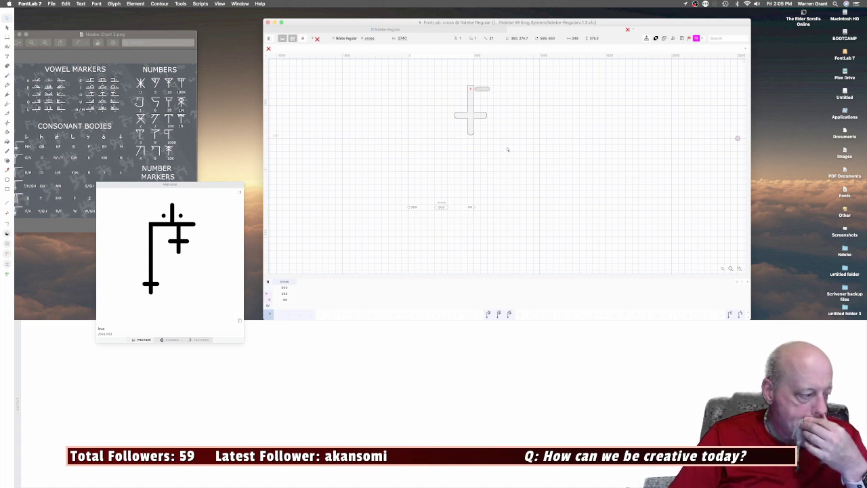
left_click(417, 29)
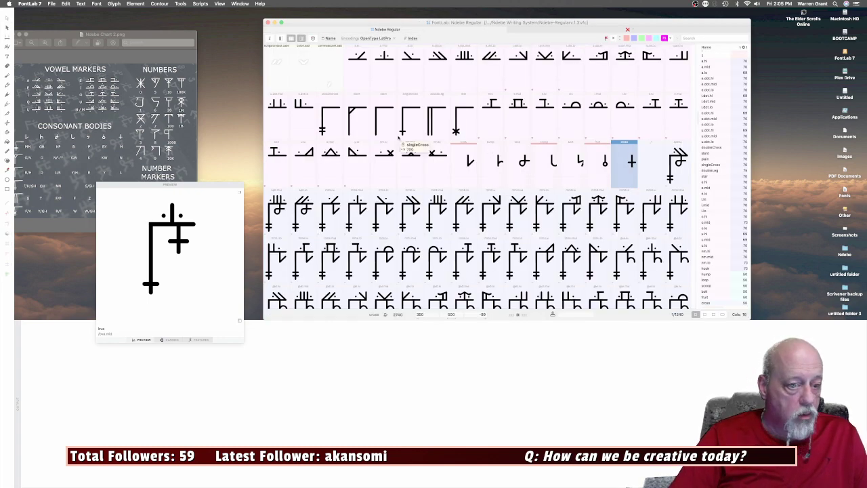
Move the bottom anchor of the singleCross glyph along its crossbar to about x 523.
double_click(407, 127)
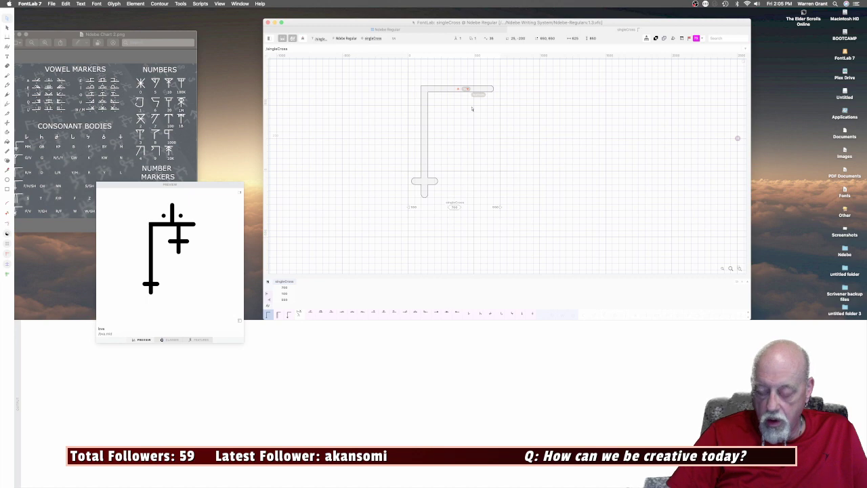
scroll(472, 108, "up", 5)
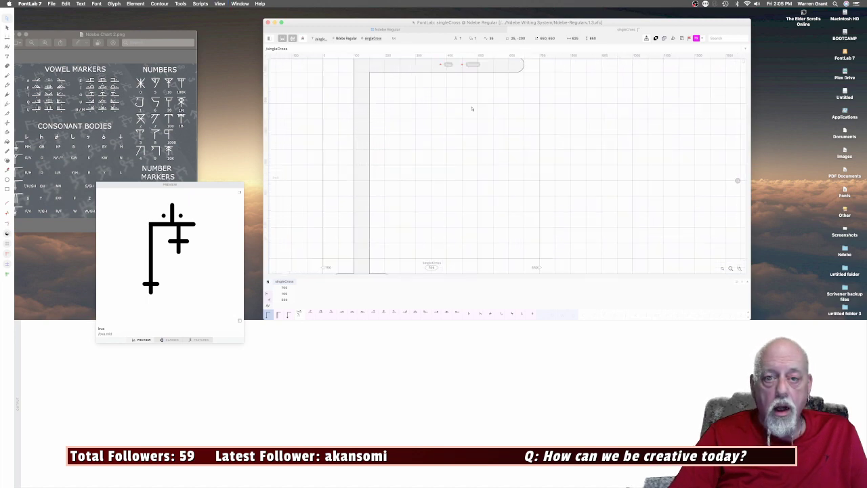
scroll(472, 108, "up", 5)
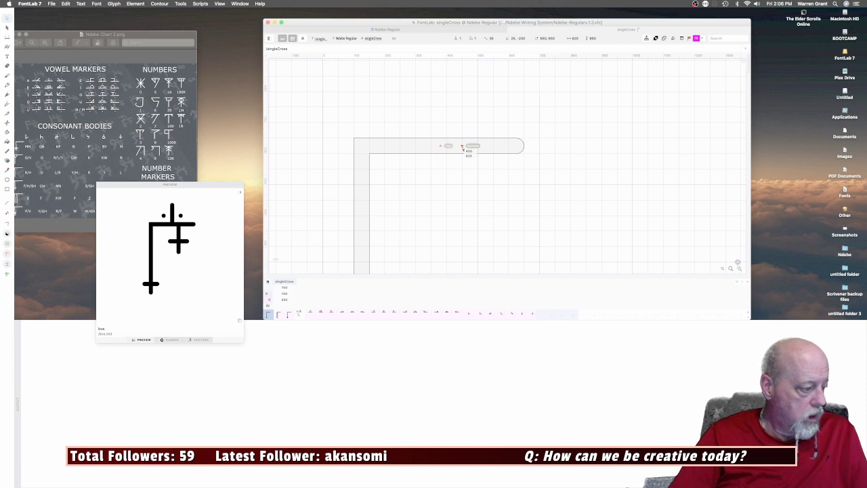
left_click(466, 147)
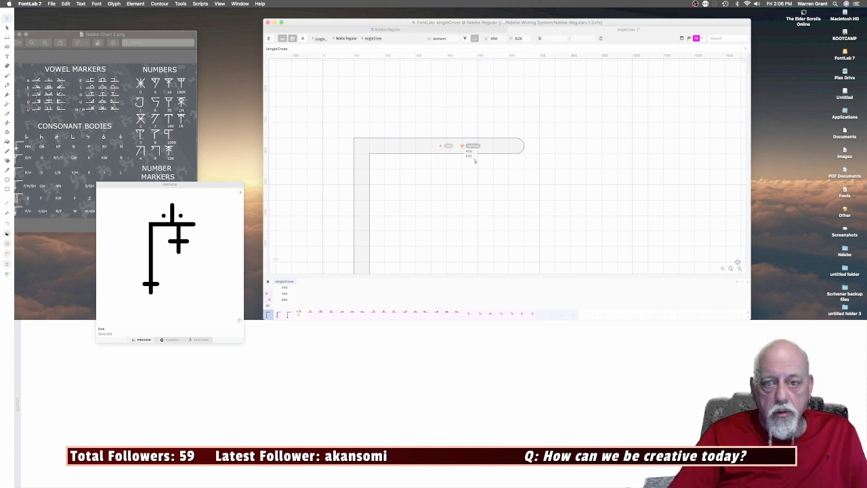
key("shift+Right")
key("shift+Right")
key("shift+Right")
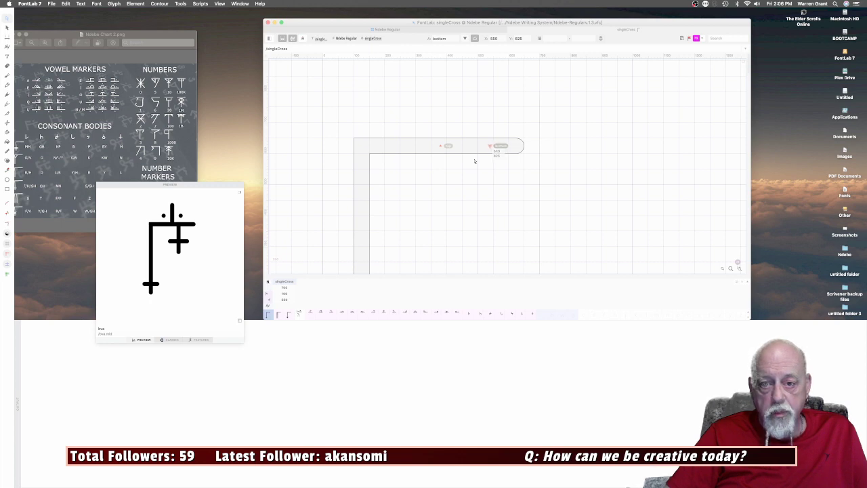
key("Left")
key("Left")
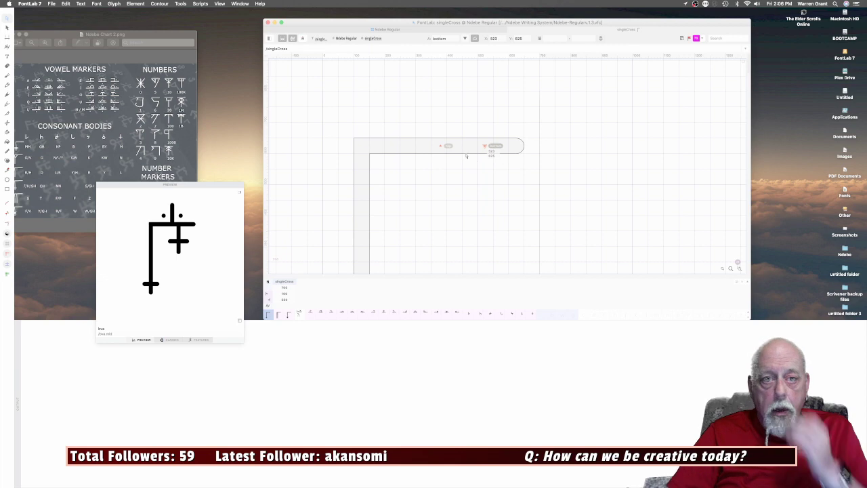
Look through the composed syllable glyphs and the glyph name list in the font overview.
left_click(411, 30)
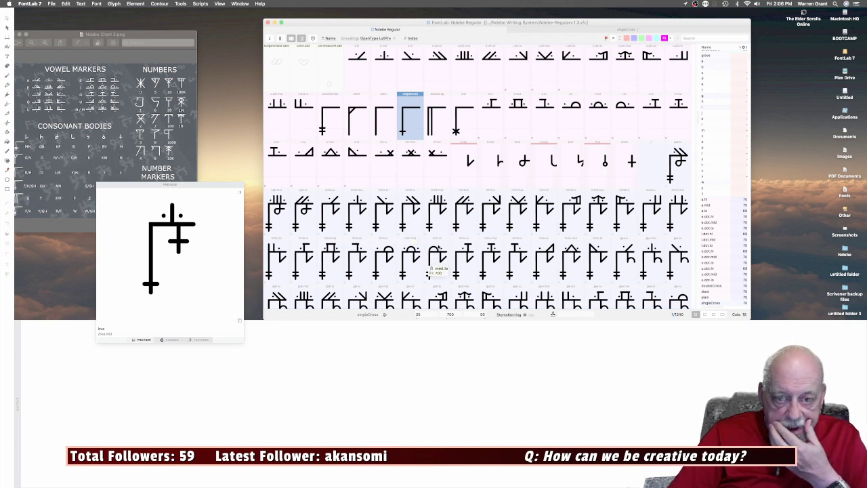
scroll(447, 255, "down", 5)
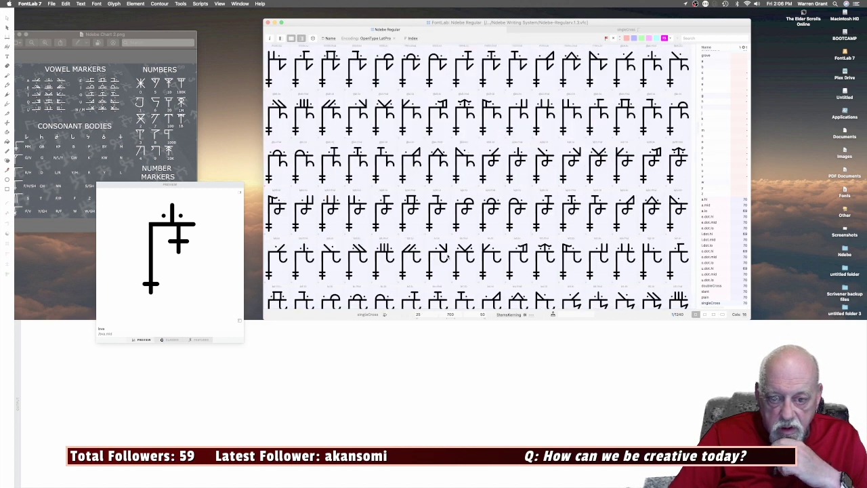
scroll(447, 256, "down", 5)
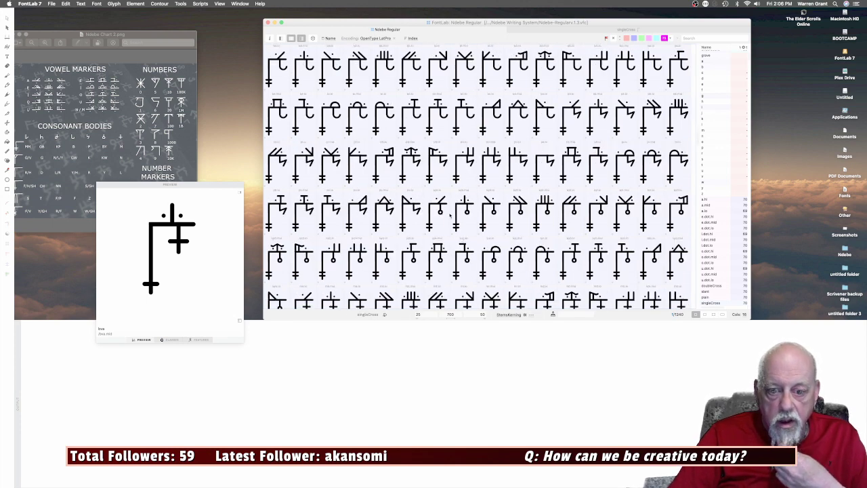
scroll(450, 215, "down", 4)
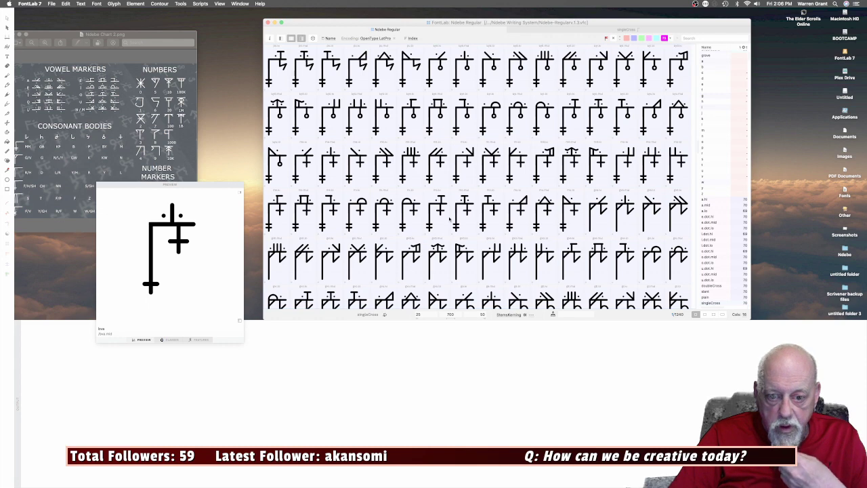
scroll(449, 218, "down", 5)
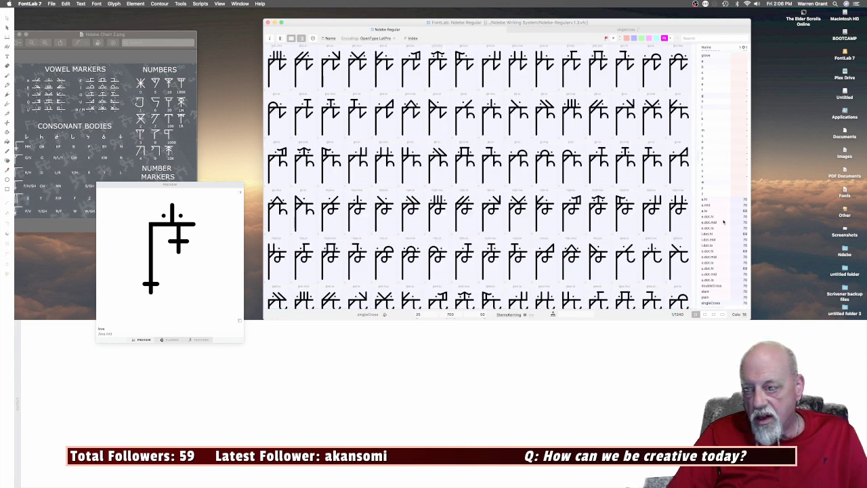
scroll(722, 222, "down", 10)
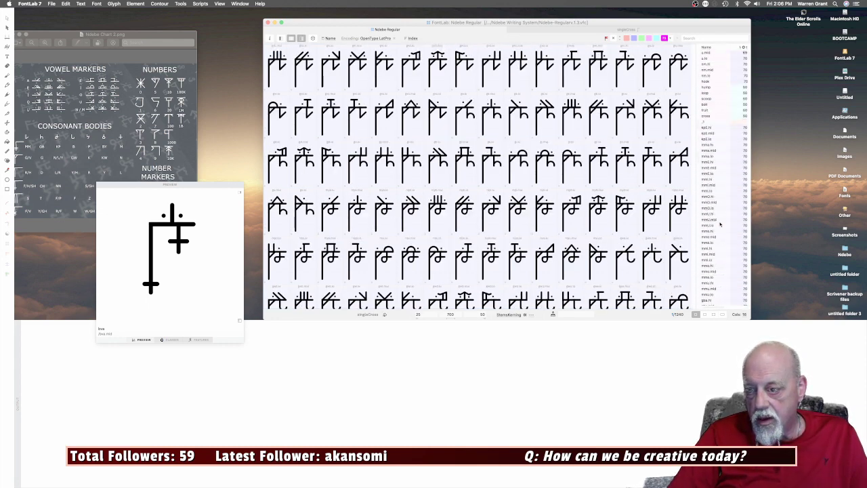
scroll(720, 224, "up", 8)
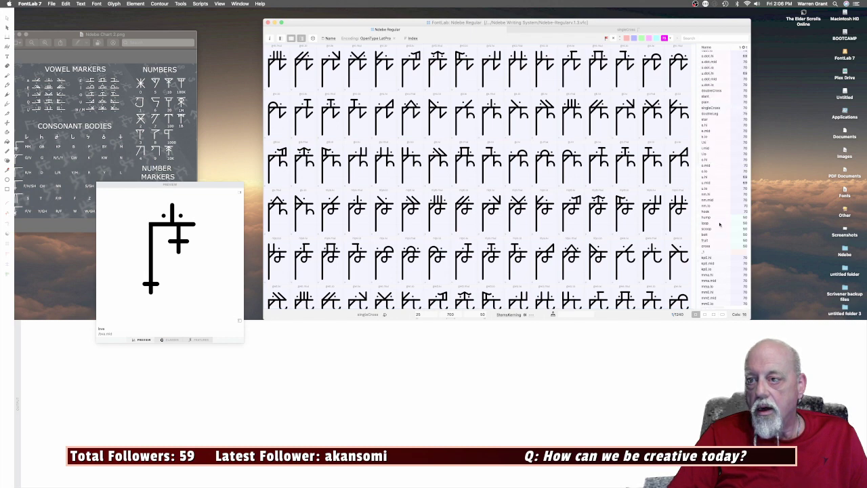
Search through the full glyph name list for the bva syllable glyphs.
scroll(720, 224, "up", 3)
scroll(719, 224, "down", 12)
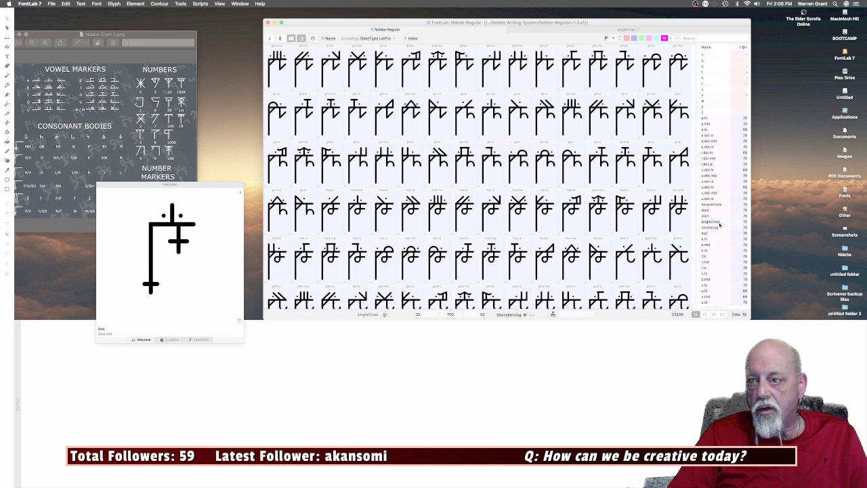
scroll(720, 225, "down", 15)
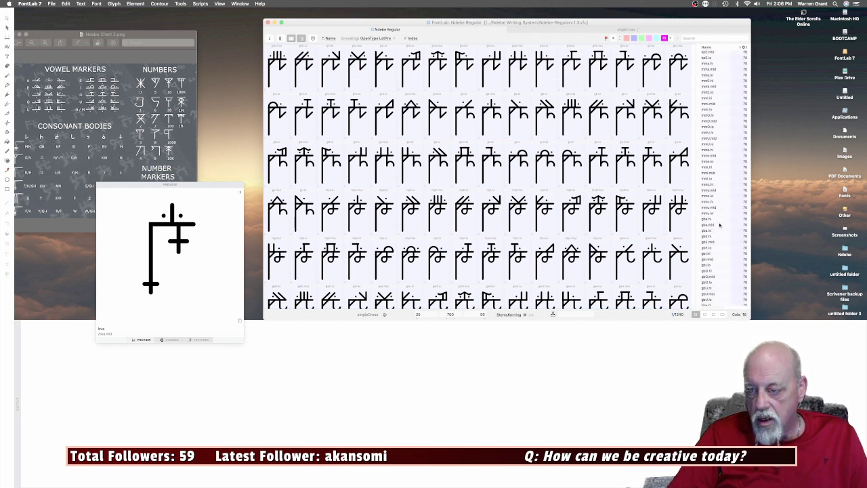
scroll(720, 224, "down", 15)
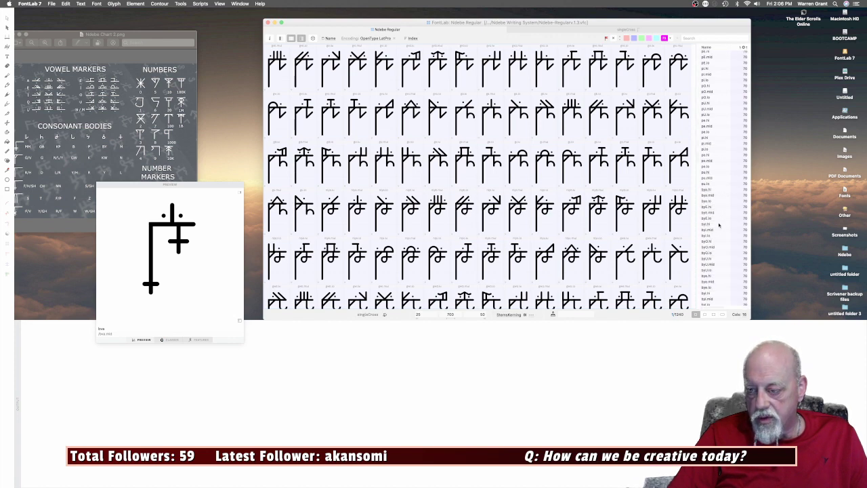
scroll(720, 224, "down", 4)
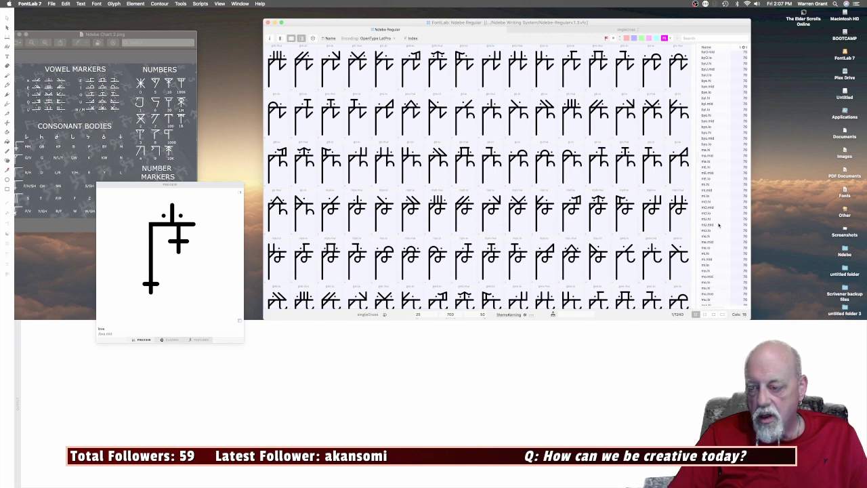
scroll(719, 225, "down", 5)
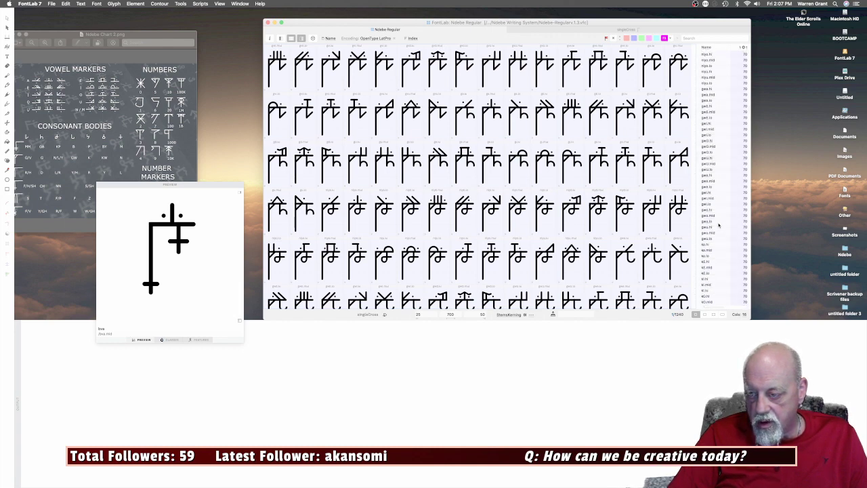
scroll(719, 225, "down", 6)
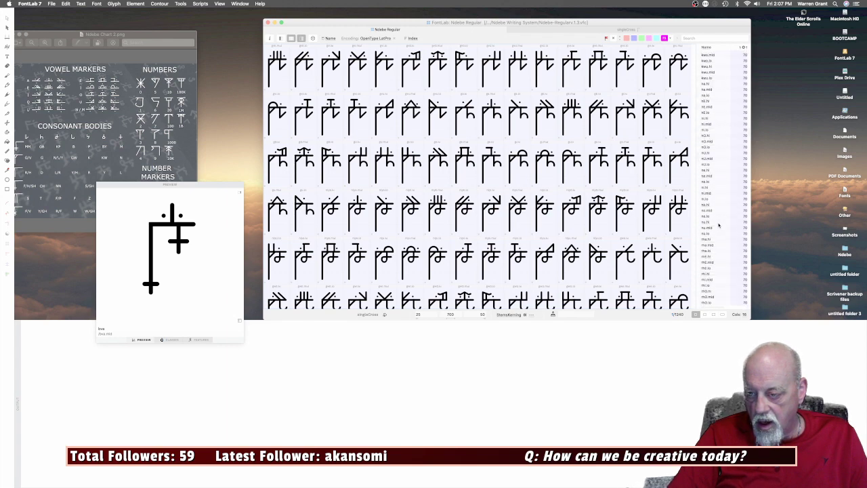
scroll(719, 225, "down", 10)
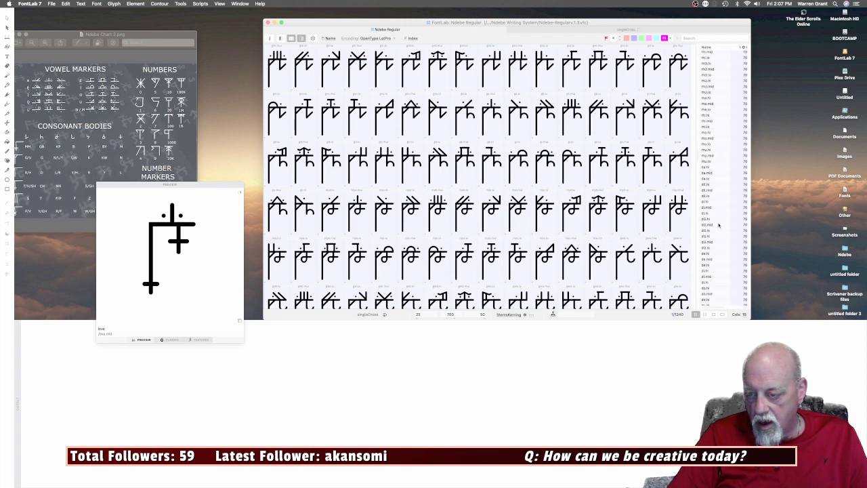
scroll(719, 224, "down", 10)
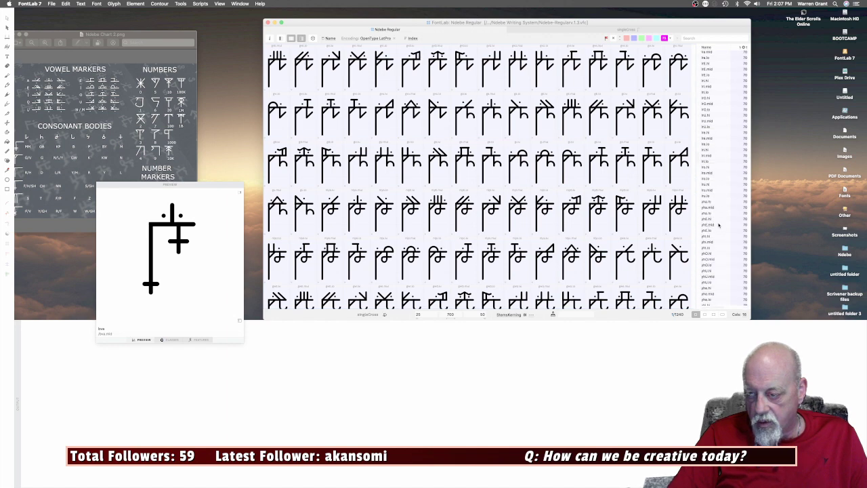
scroll(719, 225, "down", 10)
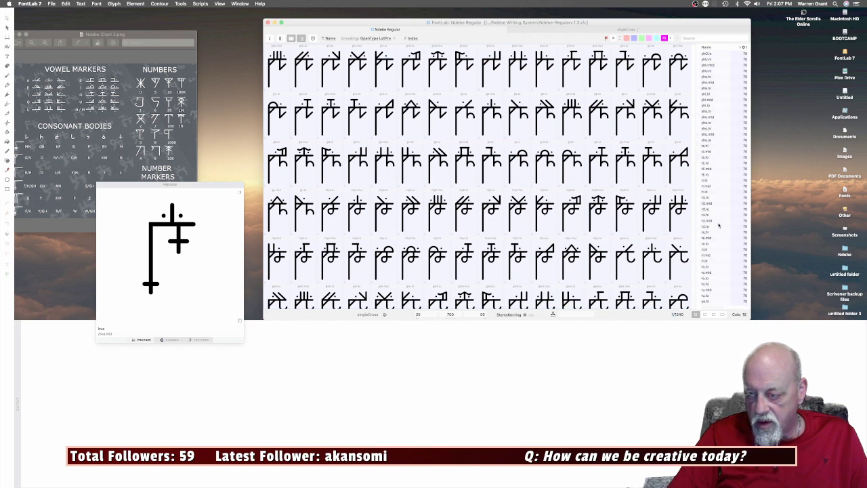
scroll(718, 225, "down", 10)
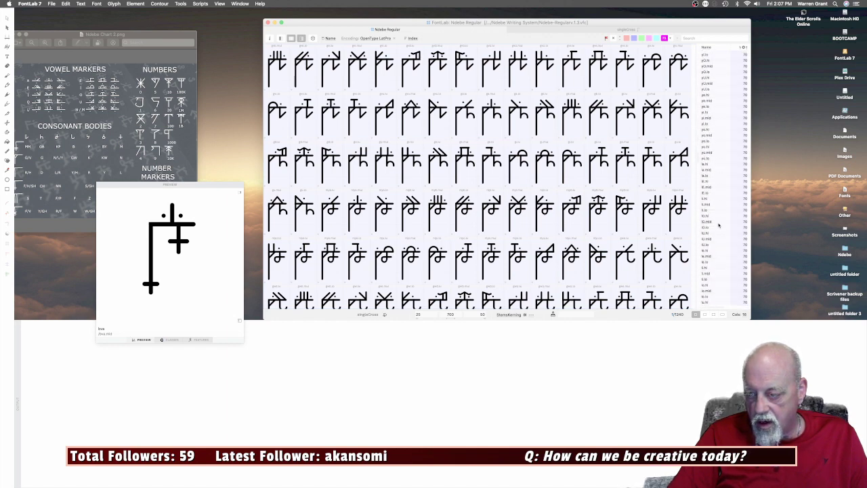
scroll(719, 225, "down", 5)
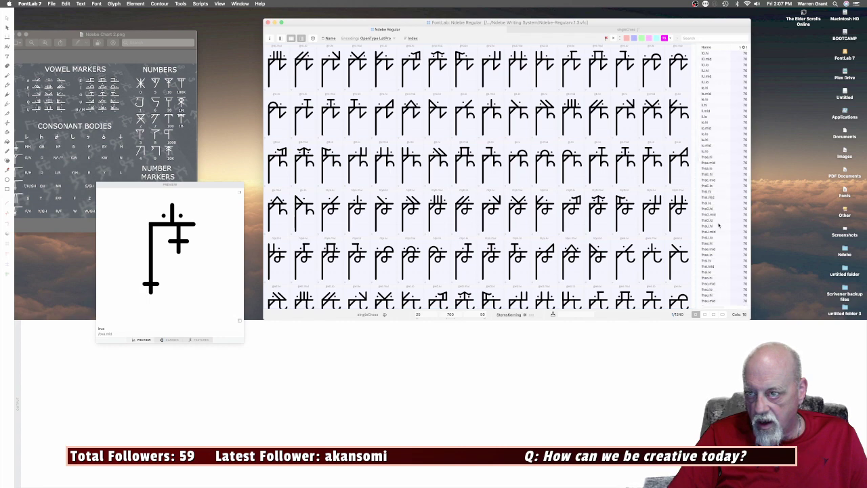
scroll(718, 225, "down", 3)
Search for glyphs whose names start with bva and open bva.mid to inspect its component and anchor placement.
left_click(691, 39)
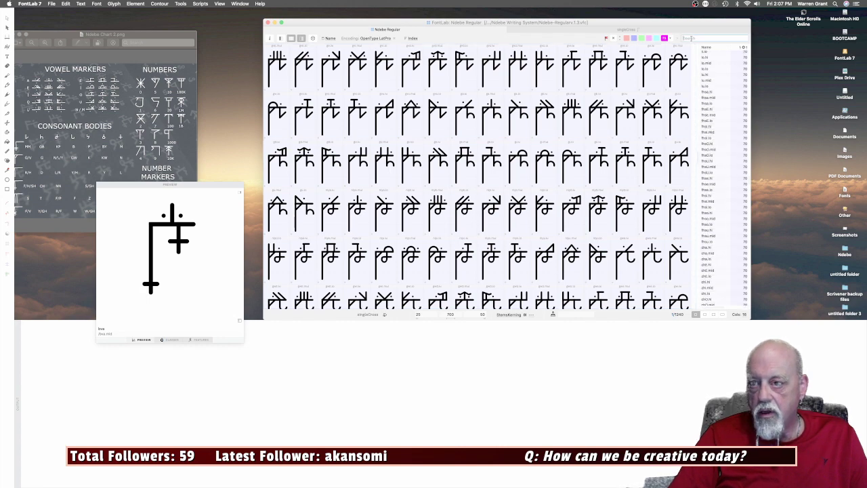
type("bv")
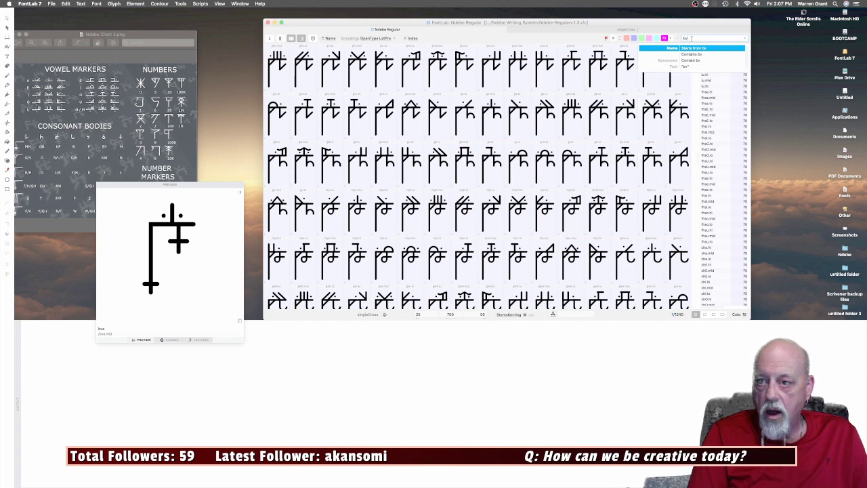
type("a")
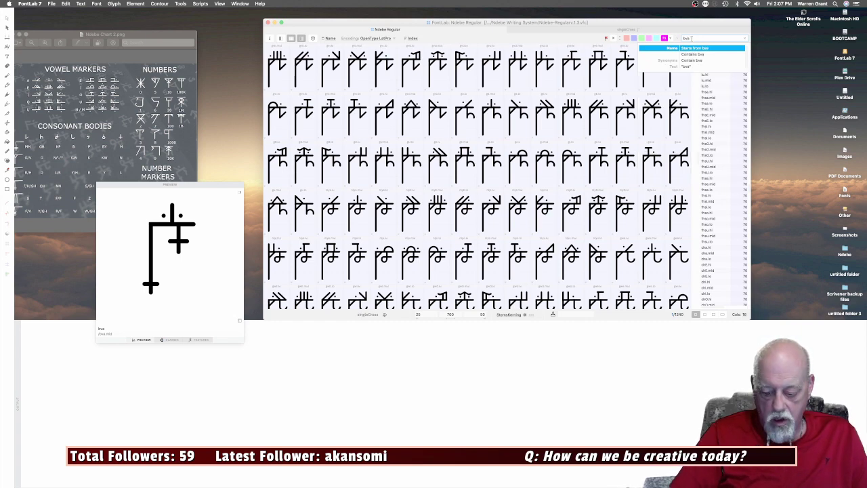
key("Return")
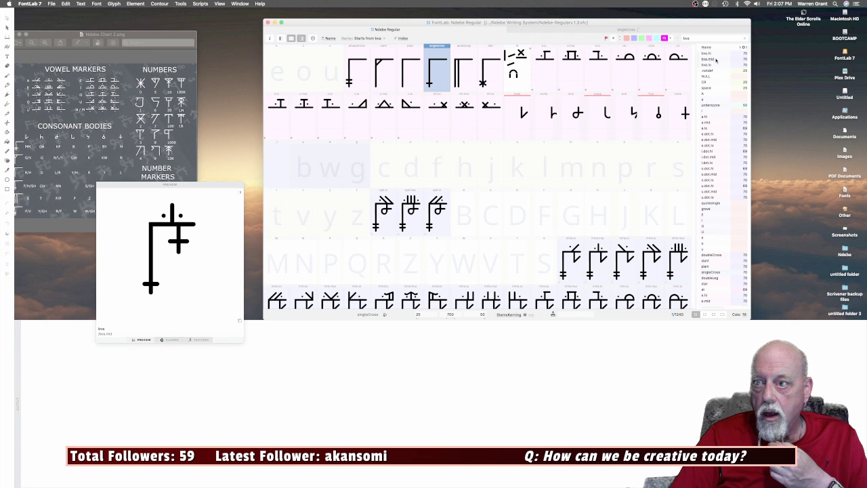
left_click(708, 59)
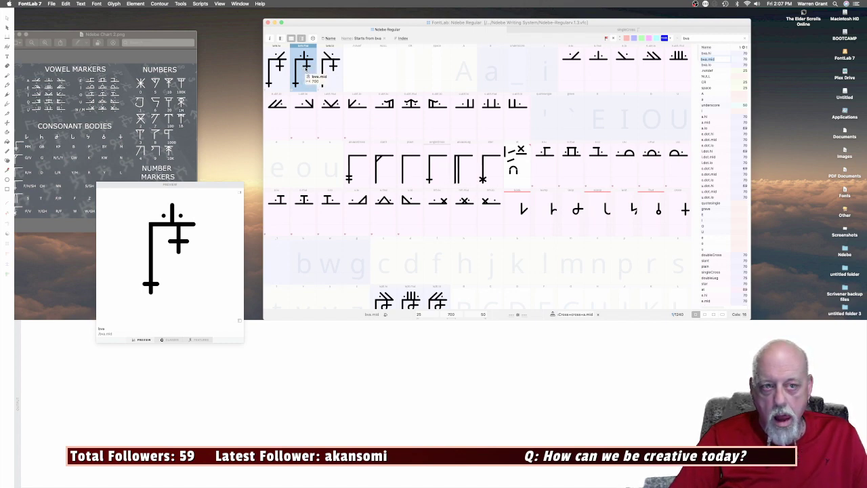
double_click(307, 76)
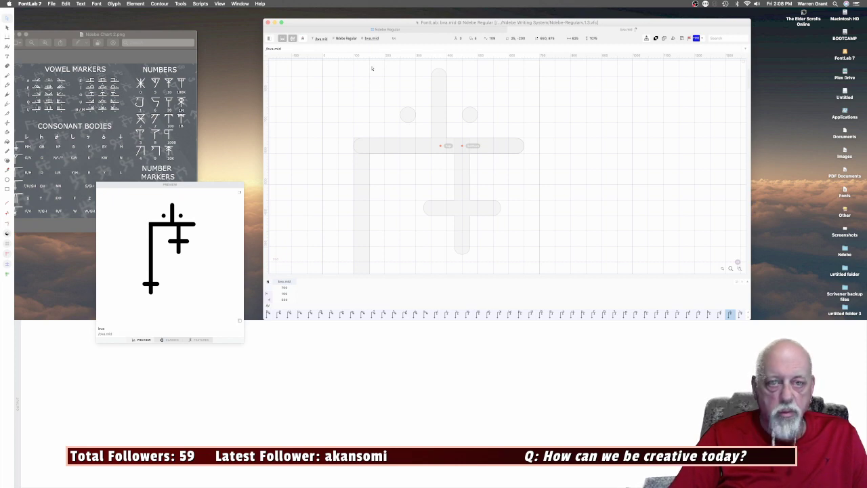
Open the cross component glyph and shift its whole outline horizontally to x 450.
left_click(353, 30)
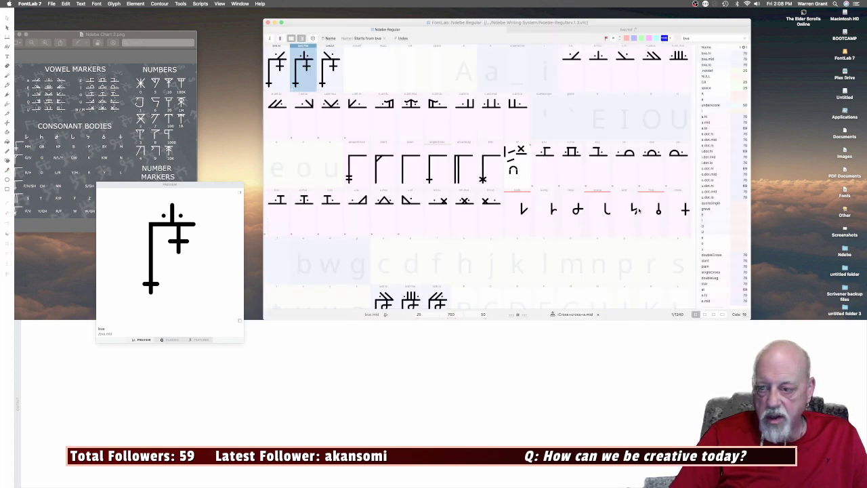
double_click(685, 210)
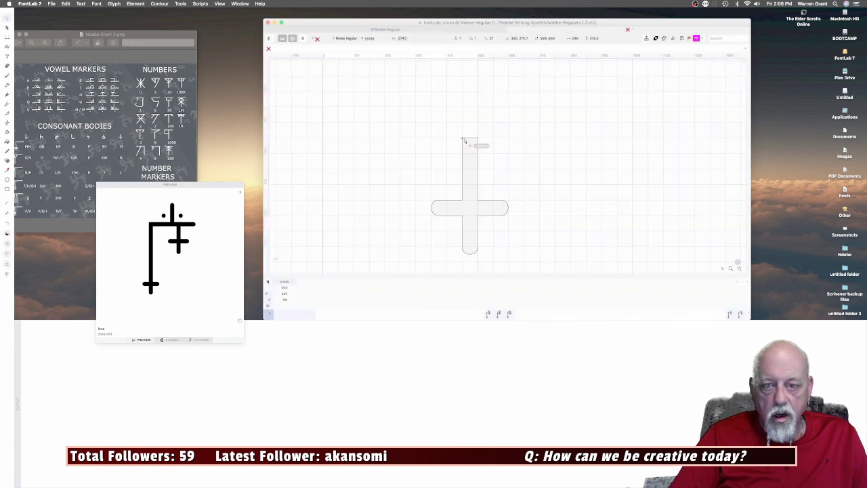
left_click_drag(417, 135, 527, 258)
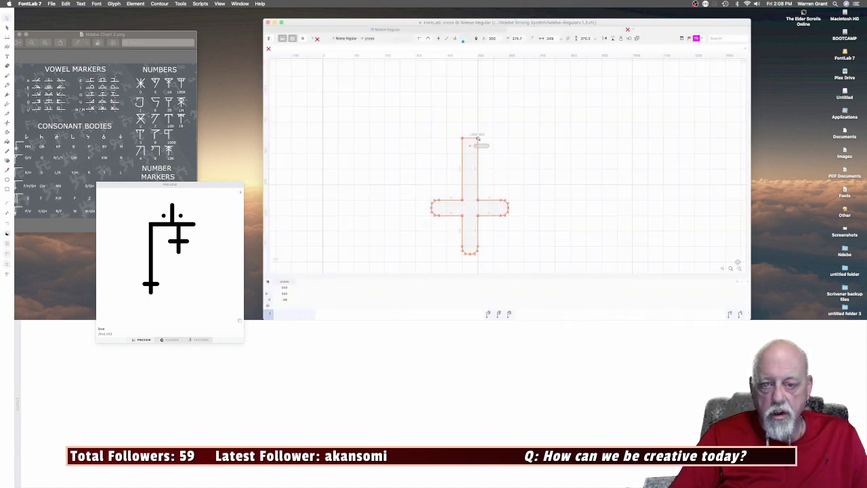
left_click_drag(477, 138, 510, 138)
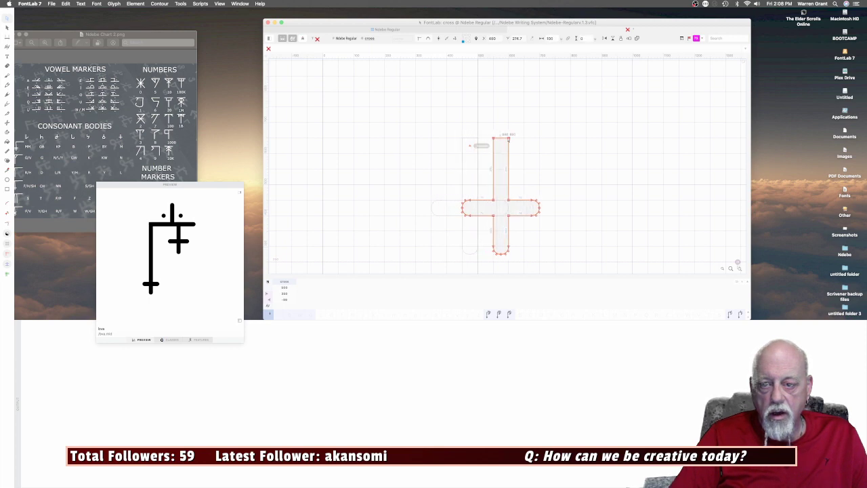
Move the cross glyph's _bottom anchor horizontally into the upright stem, to x 575.
left_click(469, 147)
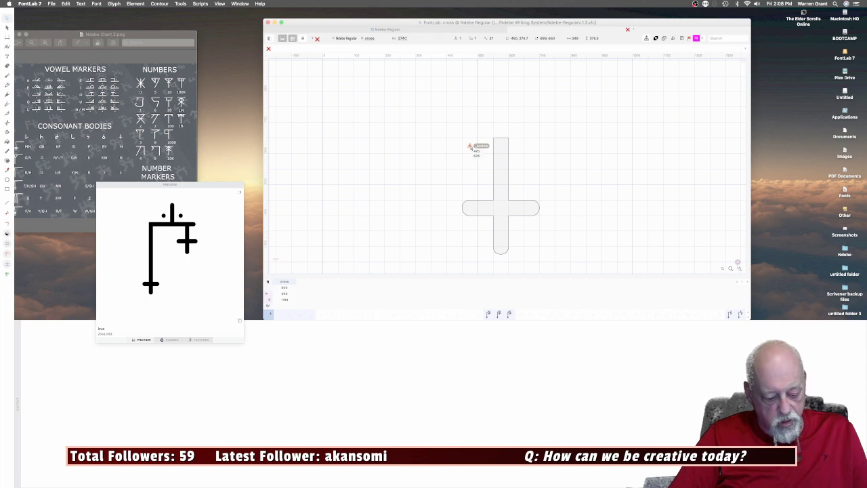
key("shift+Right")
key("shift+Right")
key("shift+Right")
key("shift+Right")
key("shift+Right")
key("shift+Right")
key("shift+Right")
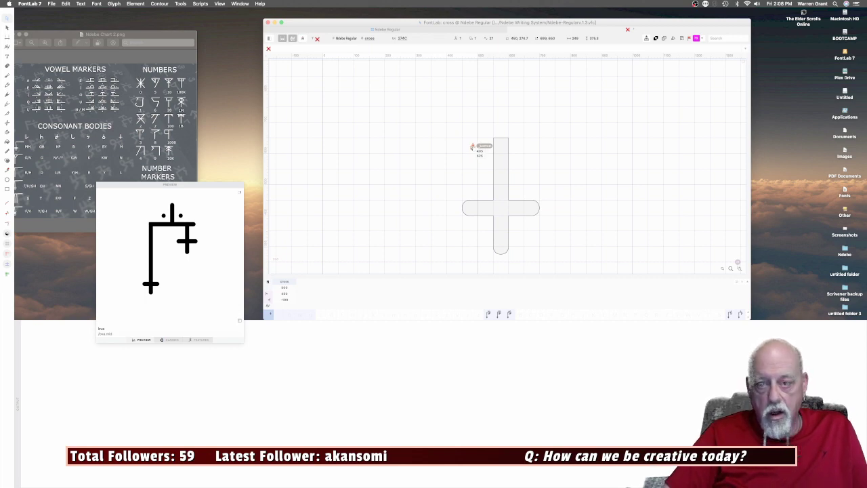
key("shift+Right")
key("shift+Right")
key("shift+Right")
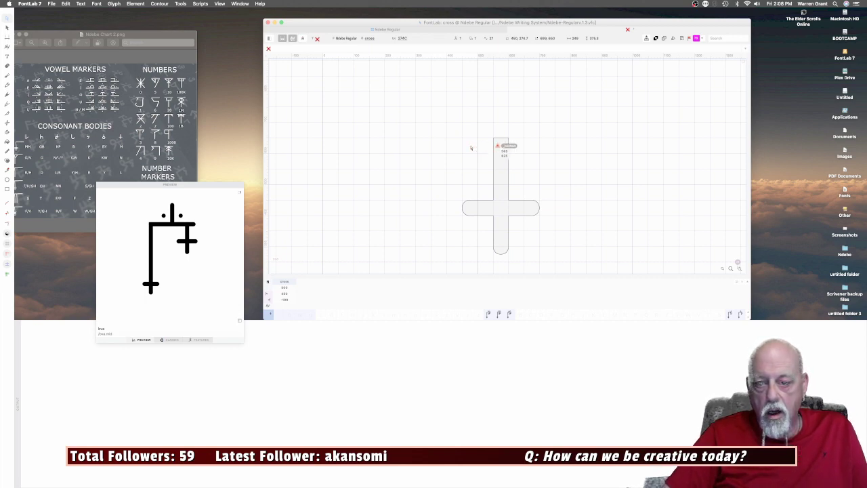
Reopen the cross glyph and nudge its entire outline back 50 units to x 400.
left_click(392, 29)
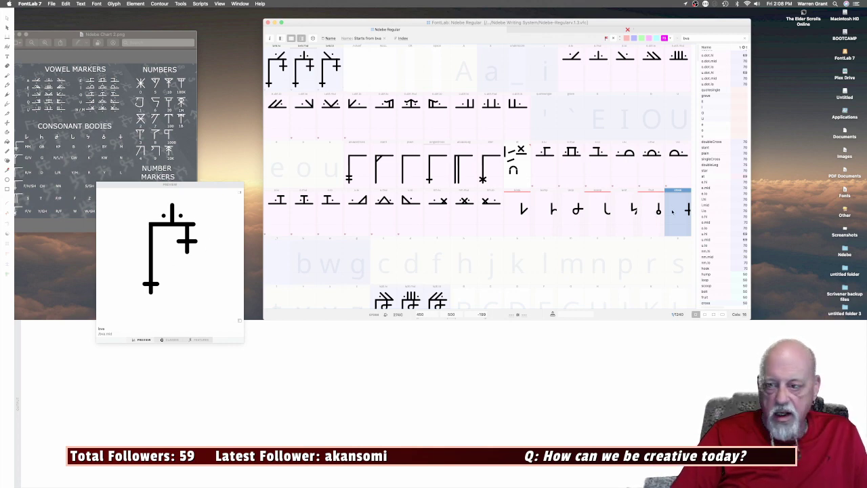
double_click(675, 212)
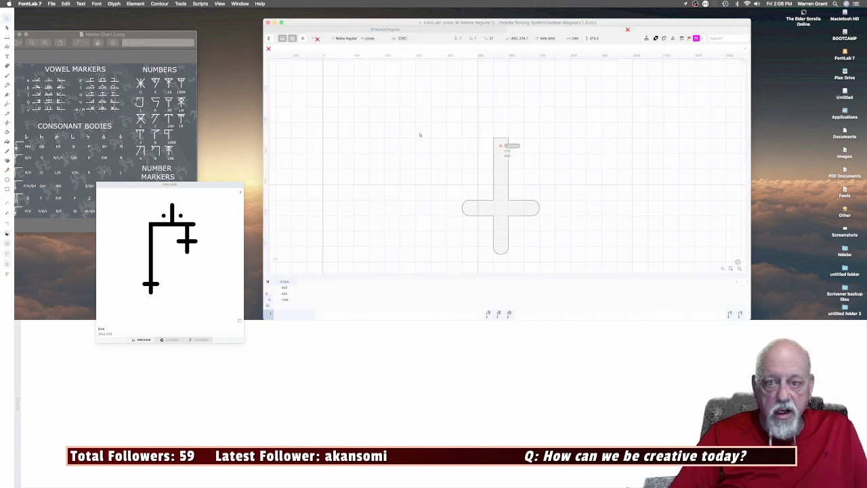
left_click_drag(436, 130, 555, 258)
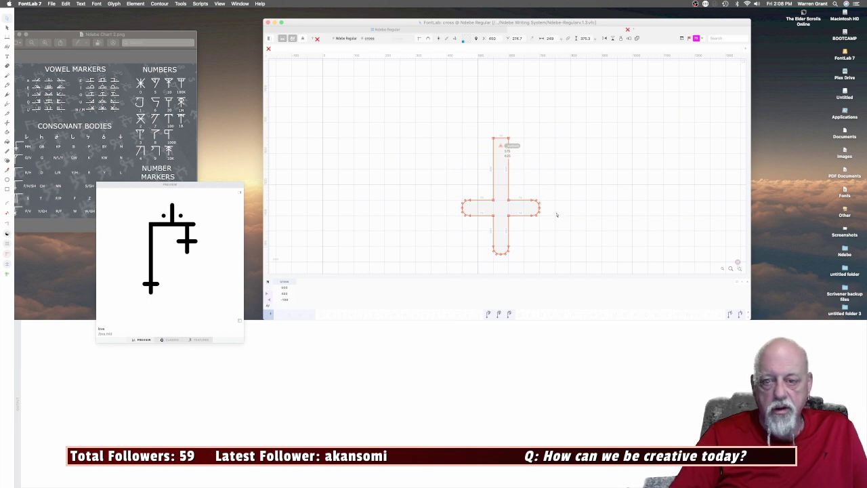
left_click(468, 162)
left_click_drag(455, 147, 569, 258)
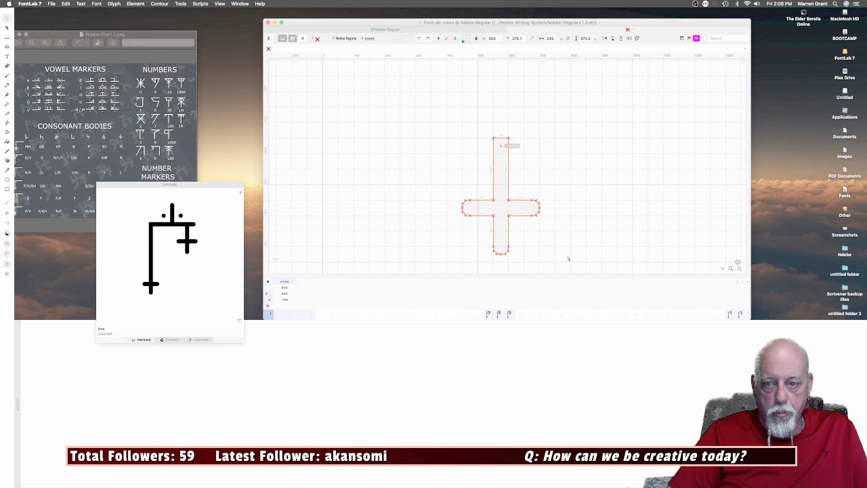
key("shift+Left")
key("shift+Left")
key("shift+Left")
key("shift+Left")
key("shift+Left")
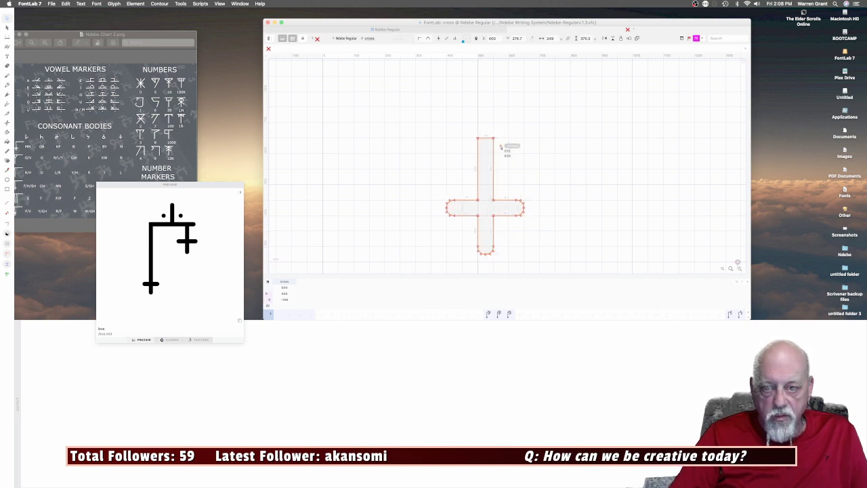
Move the cross glyph's _bottom anchor to x 525, y 625 and return to the font overview.
left_click(501, 147)
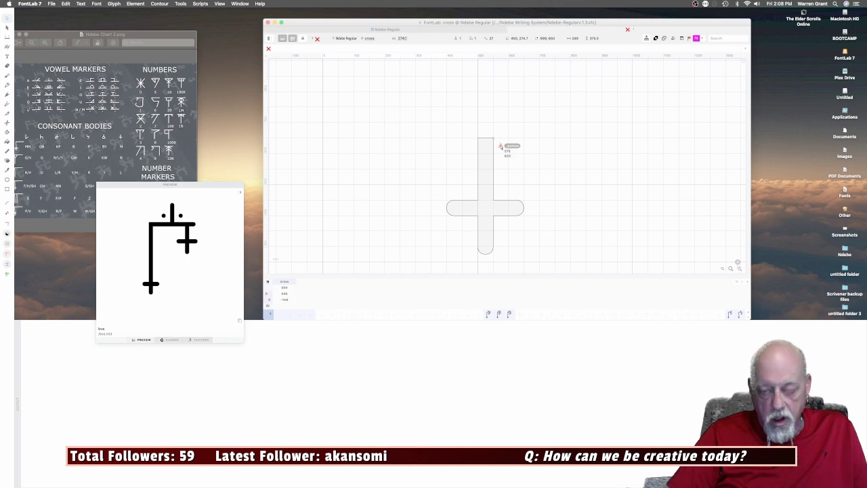
left_click_drag(501, 146, 485, 146)
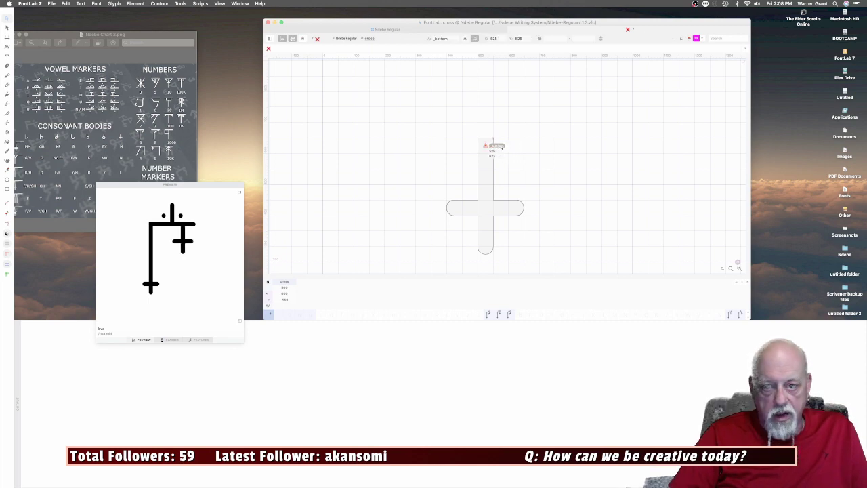
left_click(382, 29)
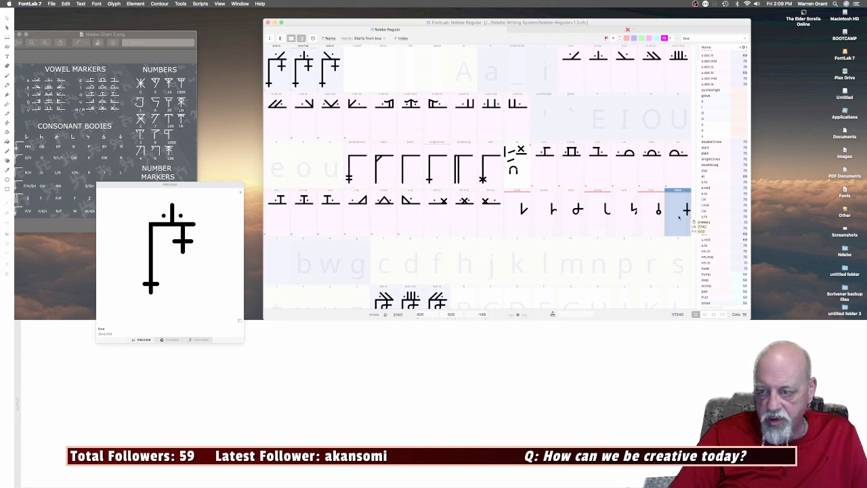
Recheck the cross glyph's anchor, and open the singleCross glyph to examine its anchor placement.
double_click(682, 215)
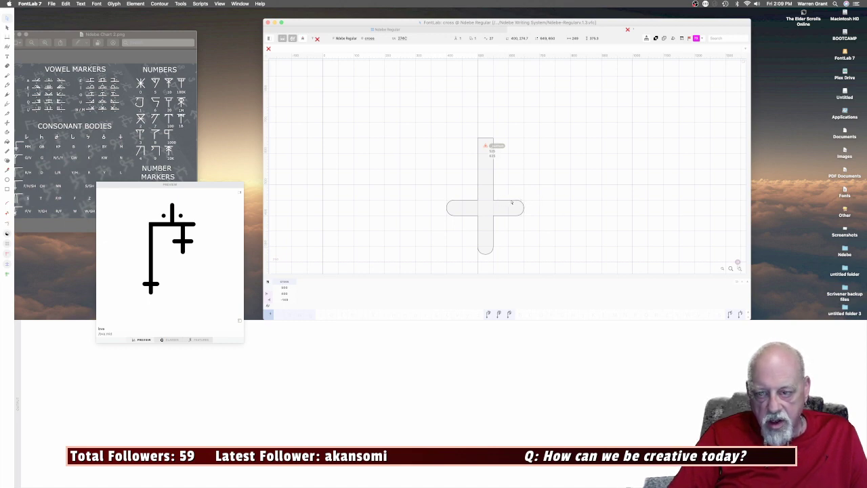
left_click(399, 31)
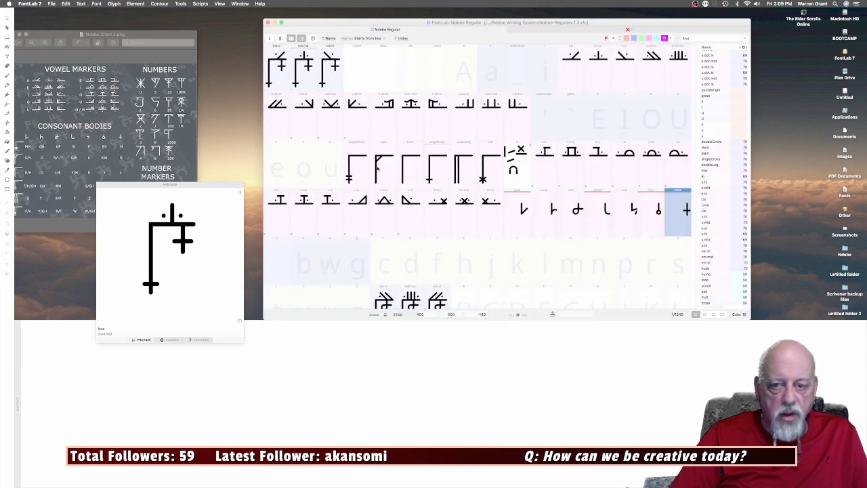
double_click(429, 171)
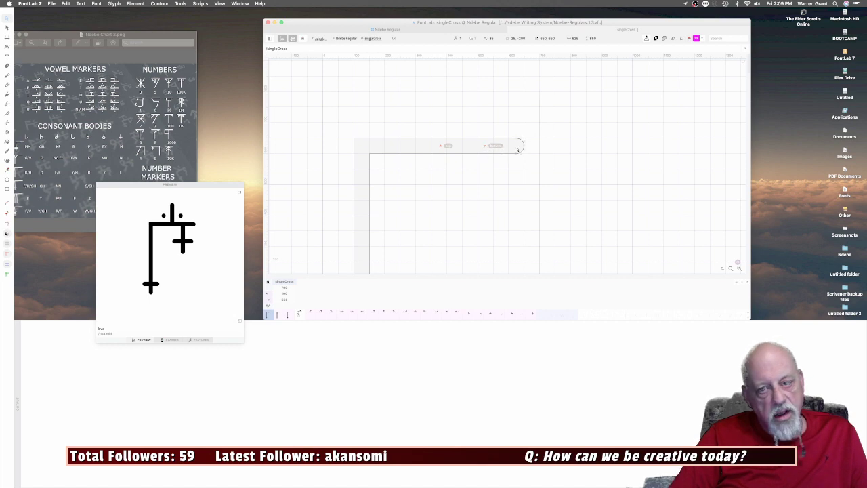
Compare the bottom anchor in the composed bva.mid glyph with the anchor placement in the cross glyph.
left_click(358, 31)
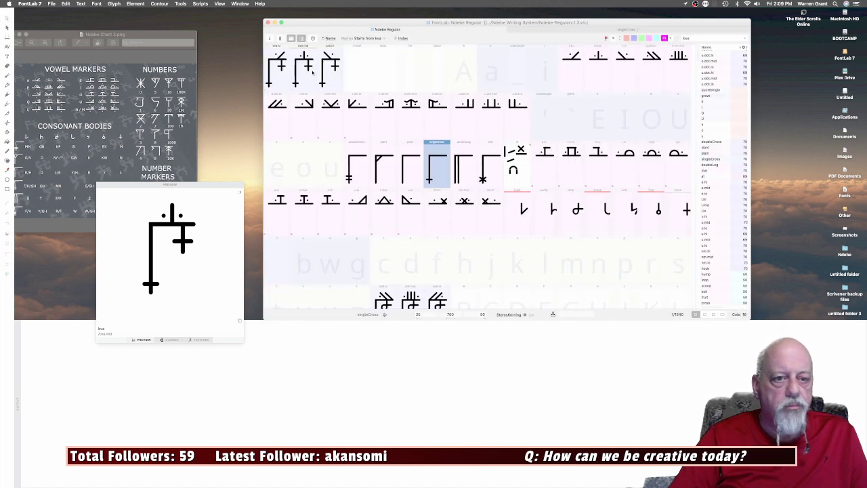
left_click(308, 76)
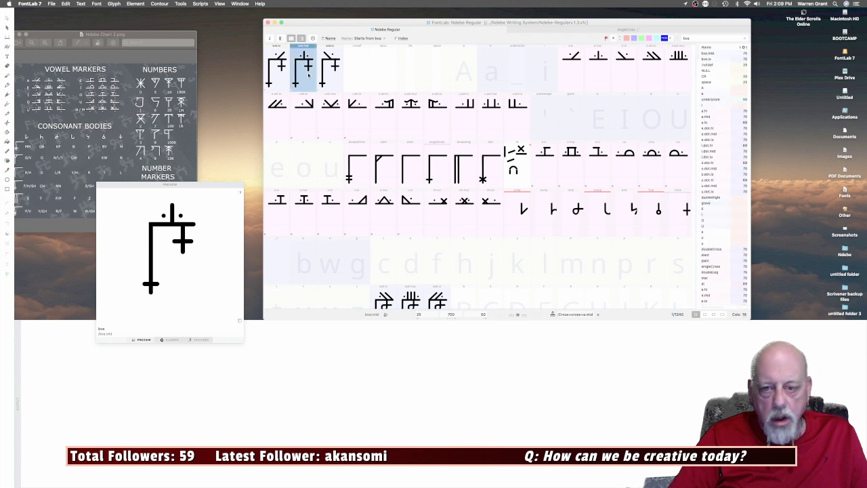
double_click(308, 75)
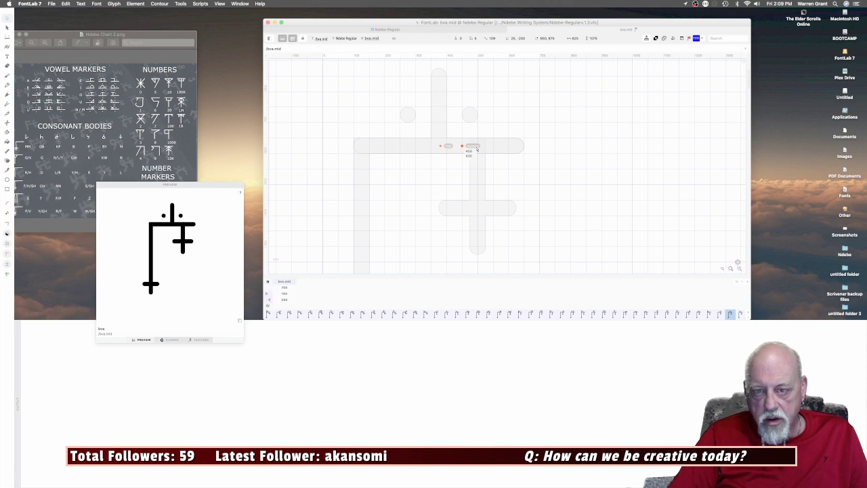
key("super+w")
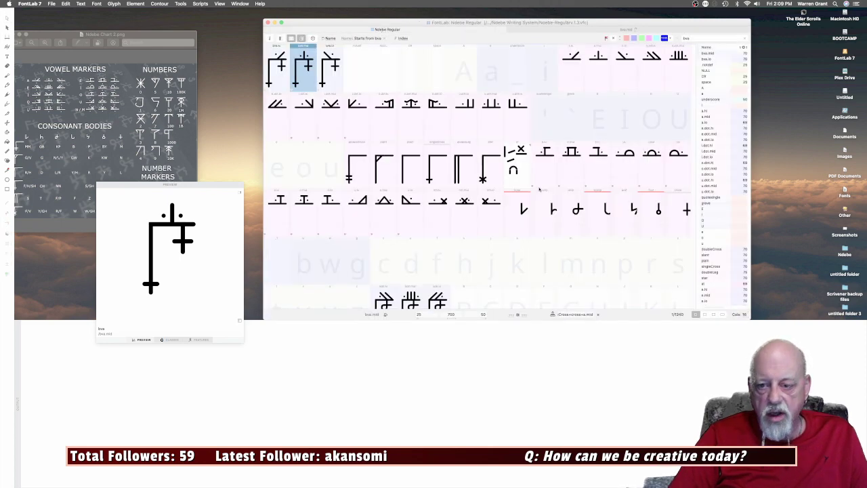
double_click(677, 210)
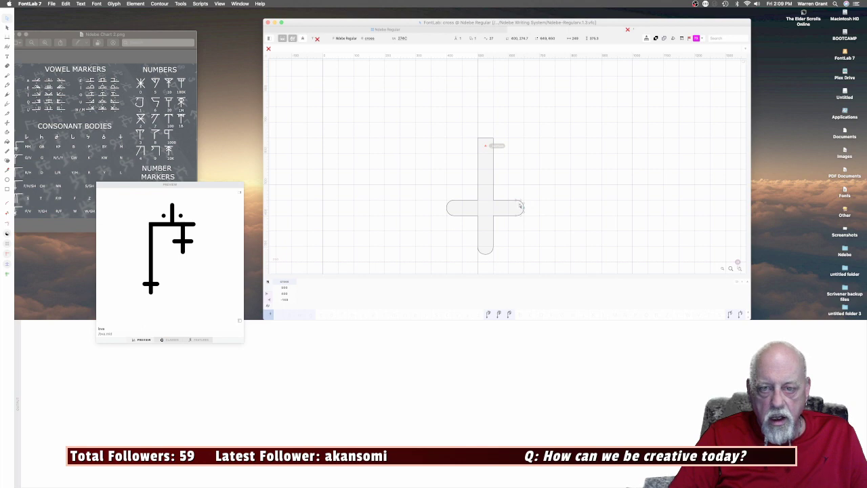
key("super+w")
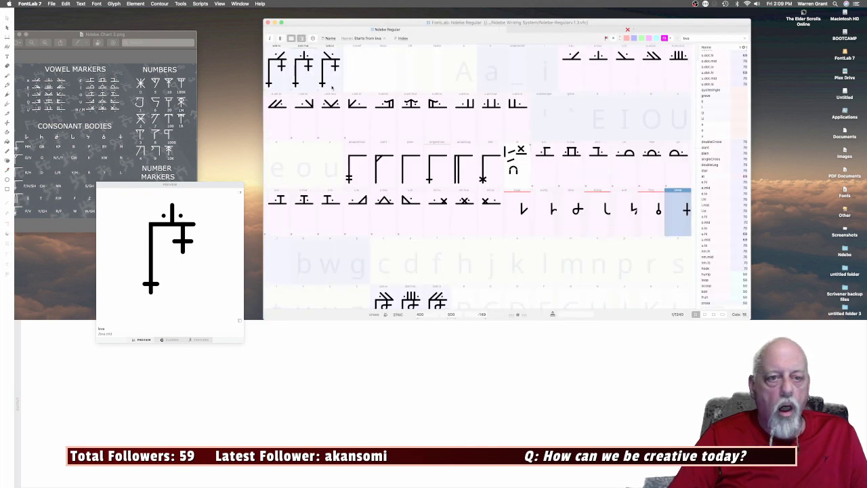
Open the singleCross glyph and try its bottom anchor 50 units further left, at x 473.
double_click(447, 179)
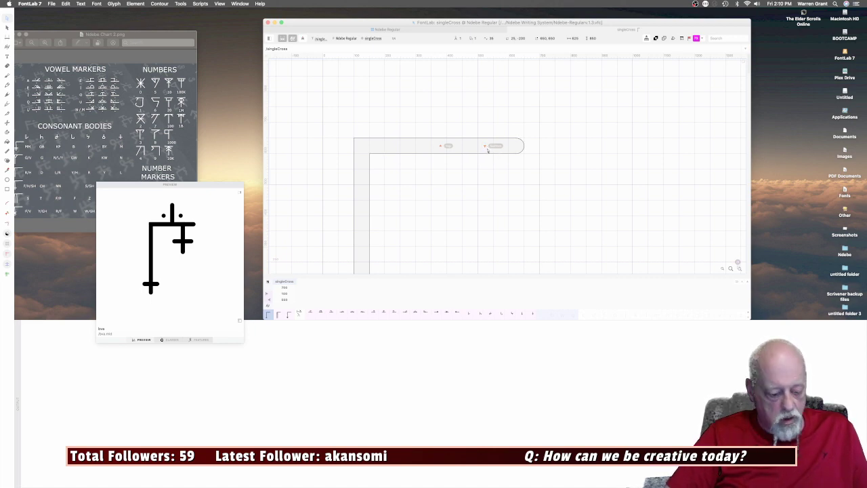
left_click(485, 146)
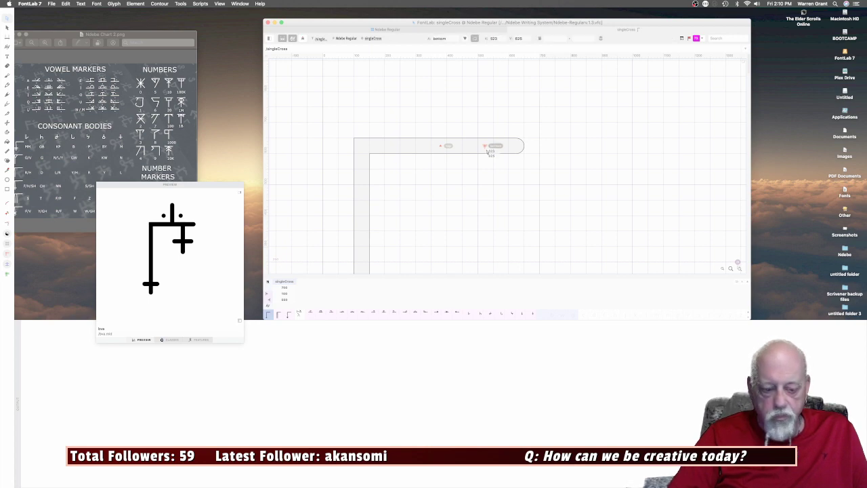
key("Left")
key("Left")
key("Left")
key("Left")
key("Left")
key("Left")
key("Left")
key("Left")
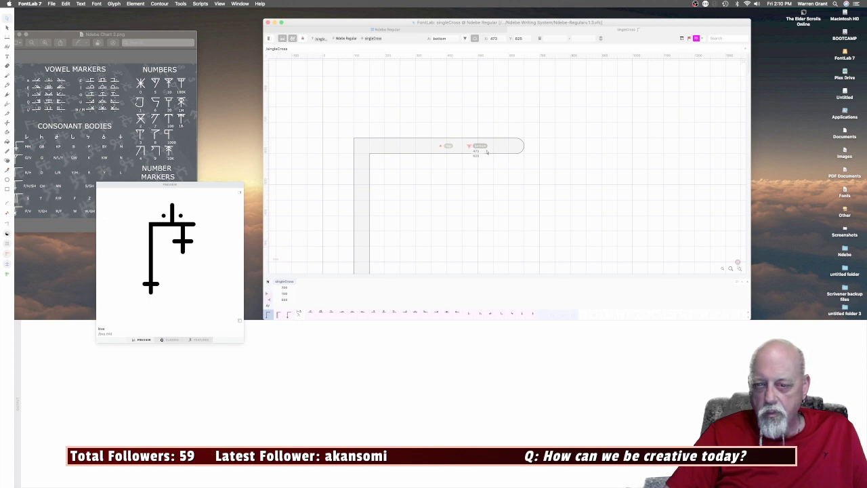
Return the singleCross glyph's bottom anchor 50 units to the right, to x 523.
key("Right")
key("Right")
key("Right")
key("Right")
key("Right")
key("Right")
key("Right")
key("Right")
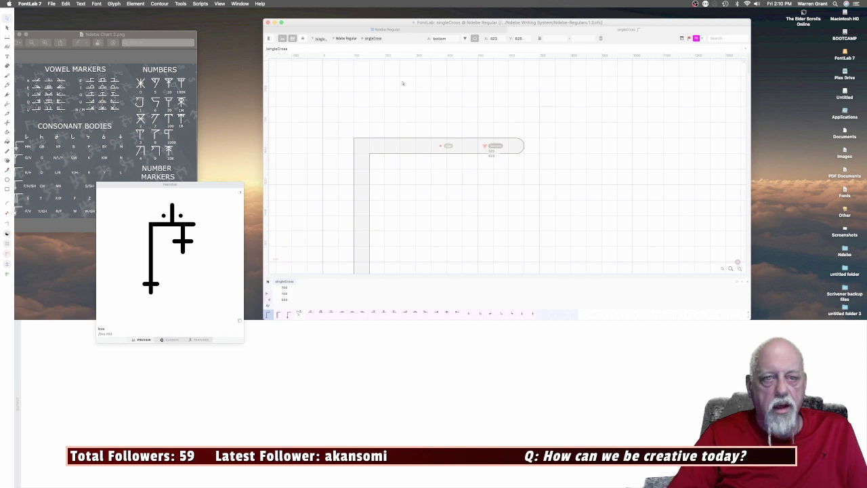
Reopen the singleCross glyph and shift its bottom anchor left to x 500, y 625.
left_click(354, 39)
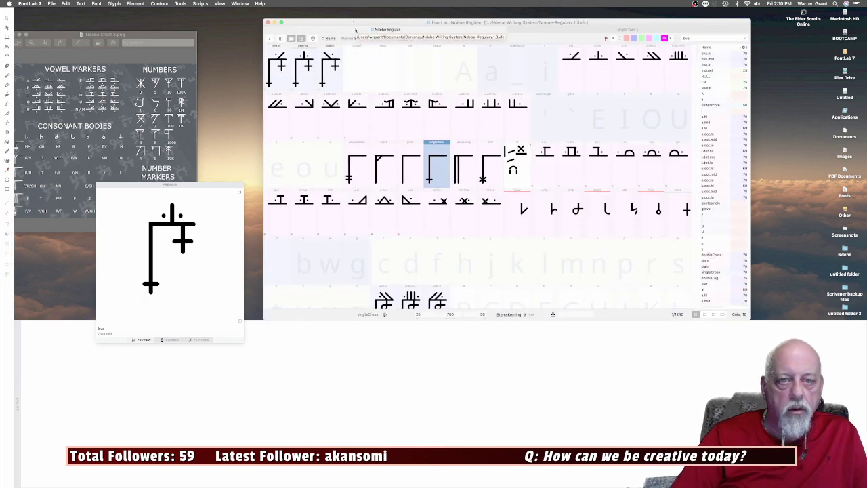
double_click(437, 170)
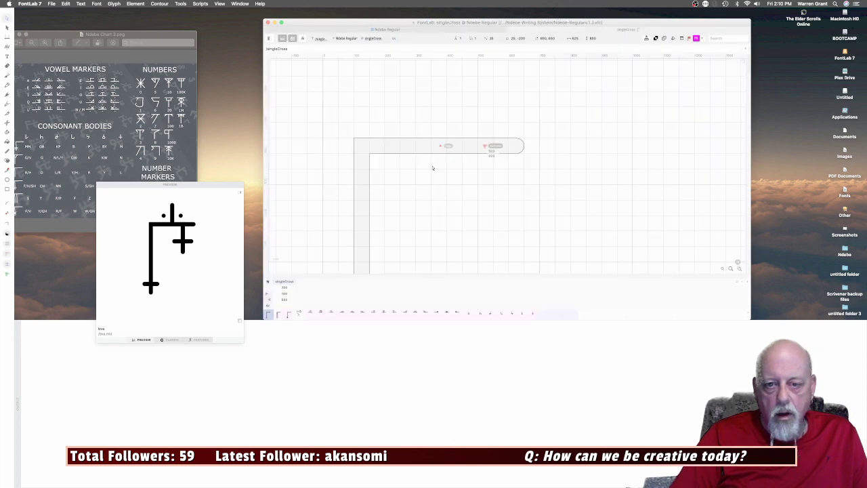
key("Left")
key("Left")
key("Left")
key("Left")
key("Left")
key("Left")
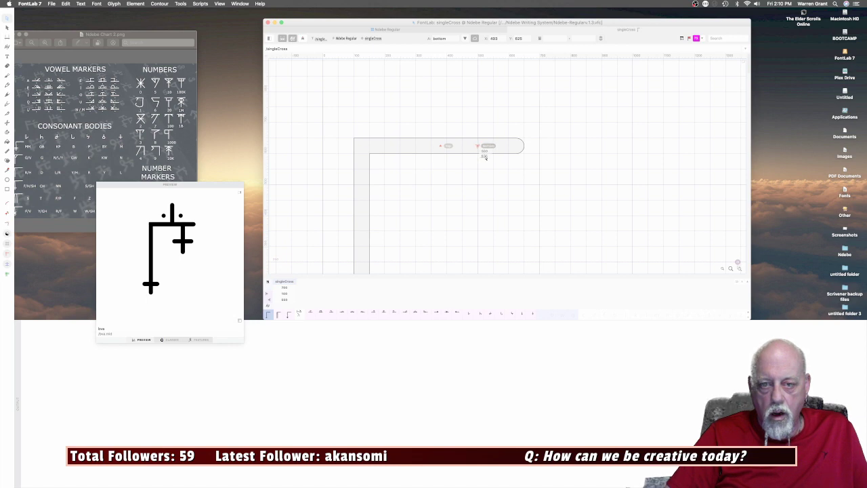
Compare the bottom anchor's position in bva.mid with the one in singleCross, and select the bva.mid anchor to read its coordinates.
left_click(346, 38)
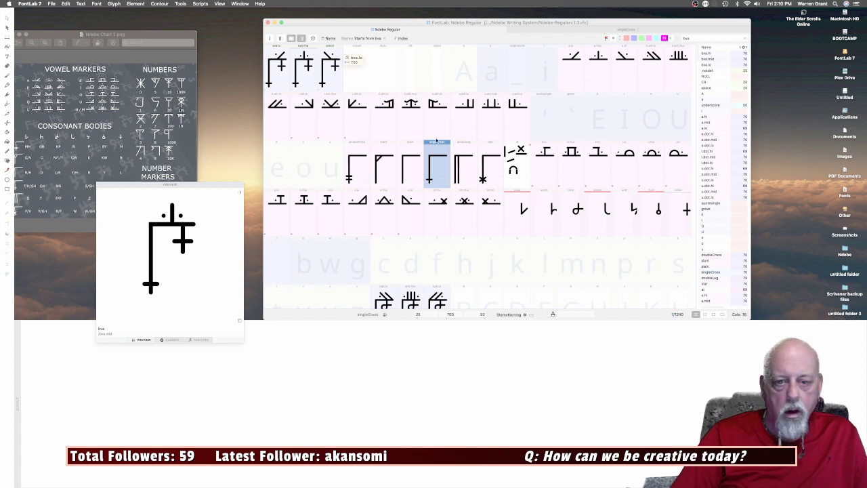
double_click(300, 75)
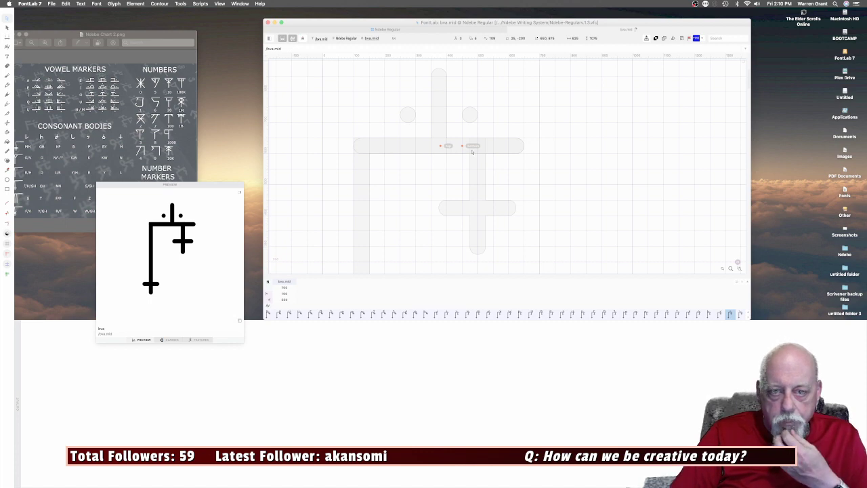
left_click(373, 30)
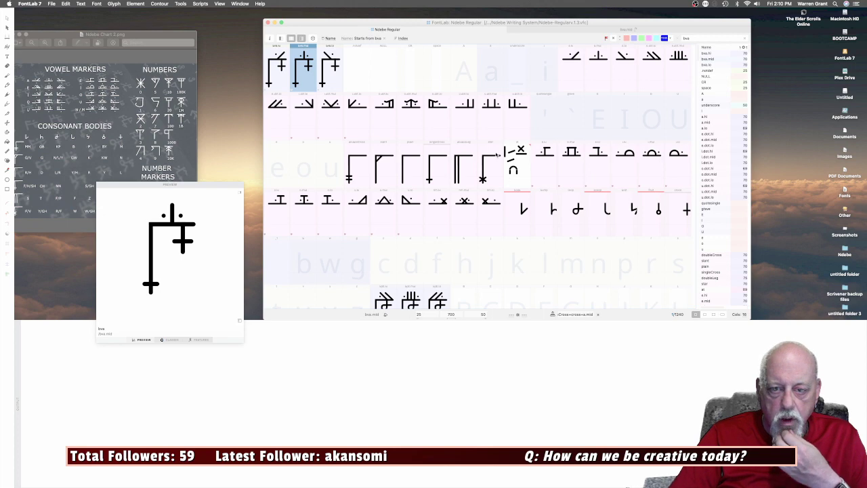
double_click(438, 175)
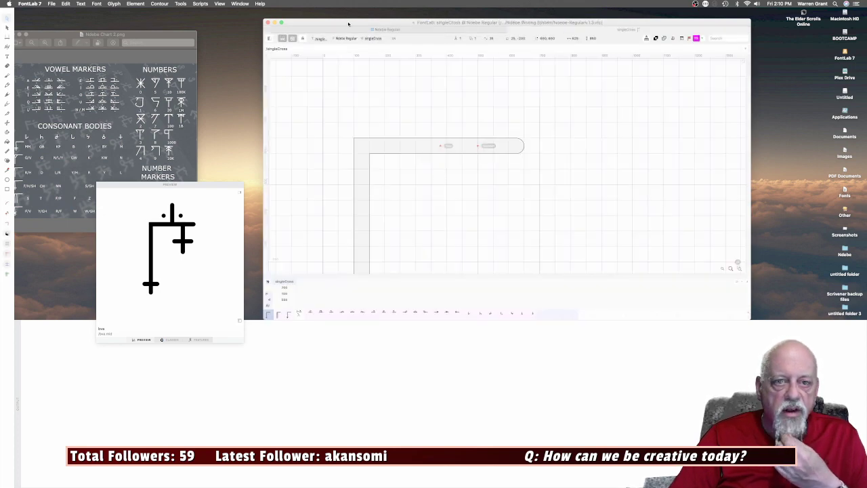
left_click(387, 29)
double_click(303, 78)
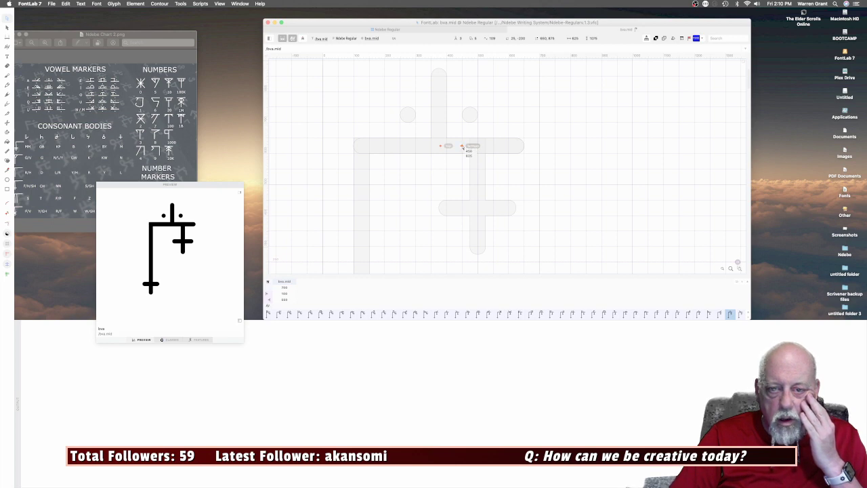
left_click(462, 146)
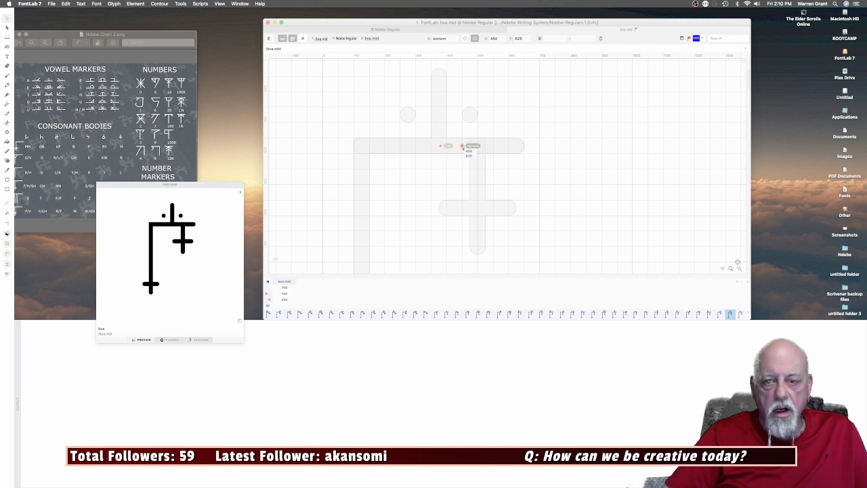
Recheck the anchor placement in the singleCross and cross component glyphs.
left_click(388, 29)
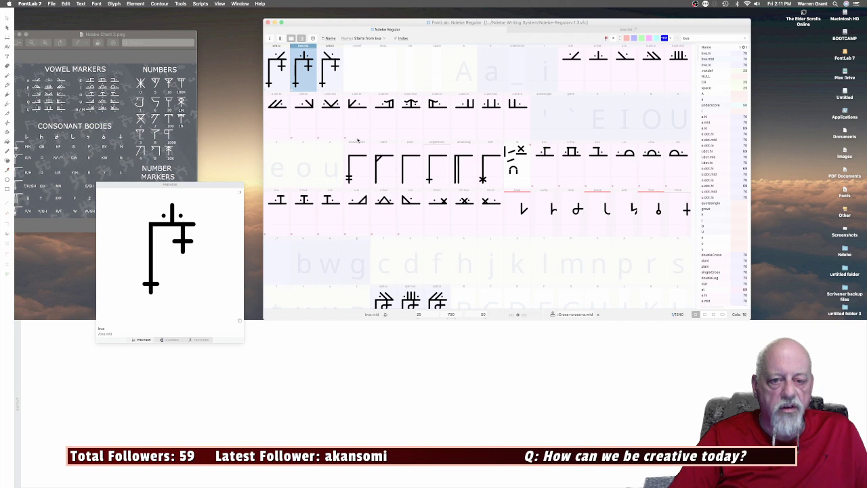
double_click(439, 173)
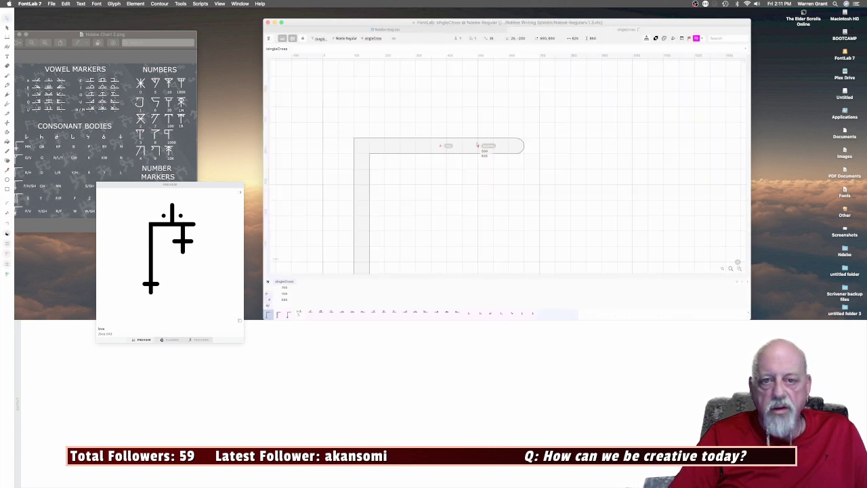
left_click(389, 30)
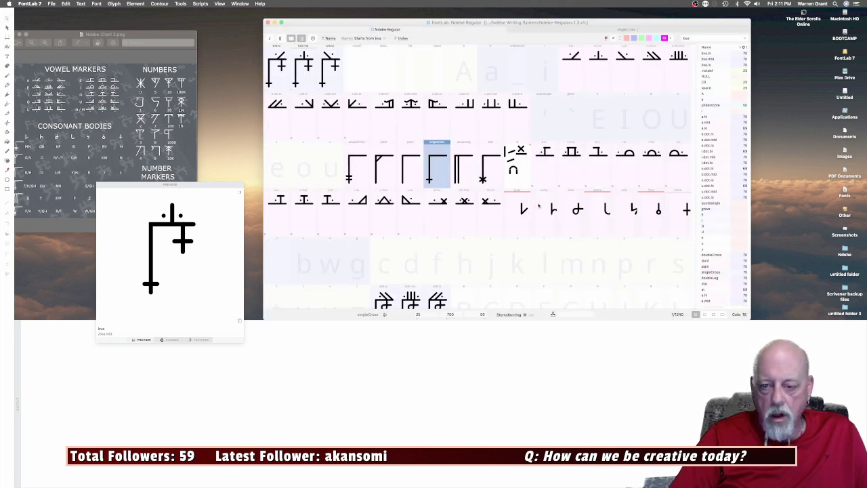
double_click(678, 210)
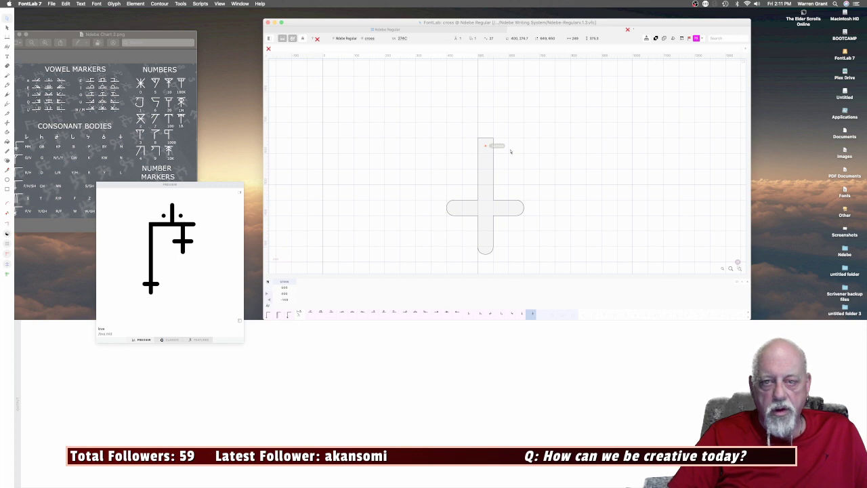
key("super+w")
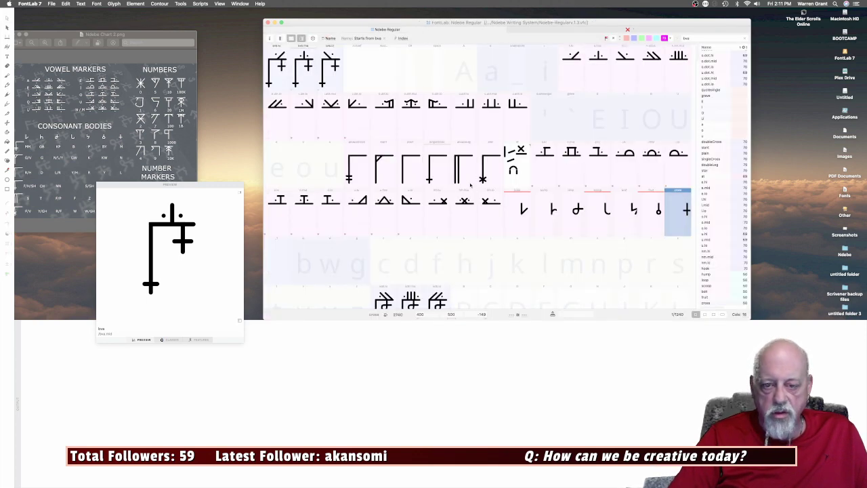
Move the singleCross glyph's bottom anchor right to x 525, y 625.
double_click(443, 174)
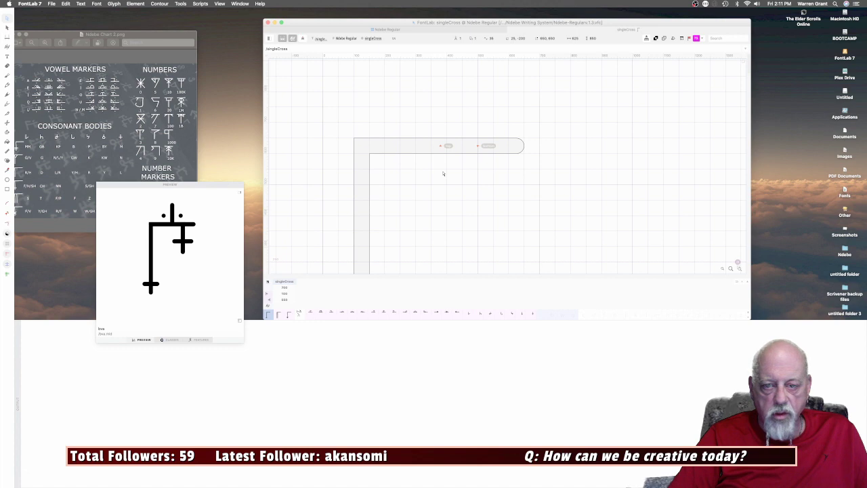
left_click(480, 148)
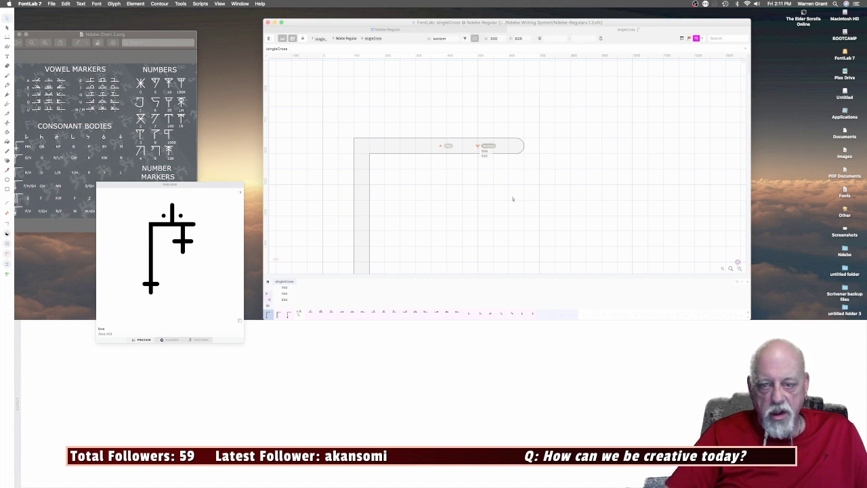
key("Right")
key("Right")
key("Right")
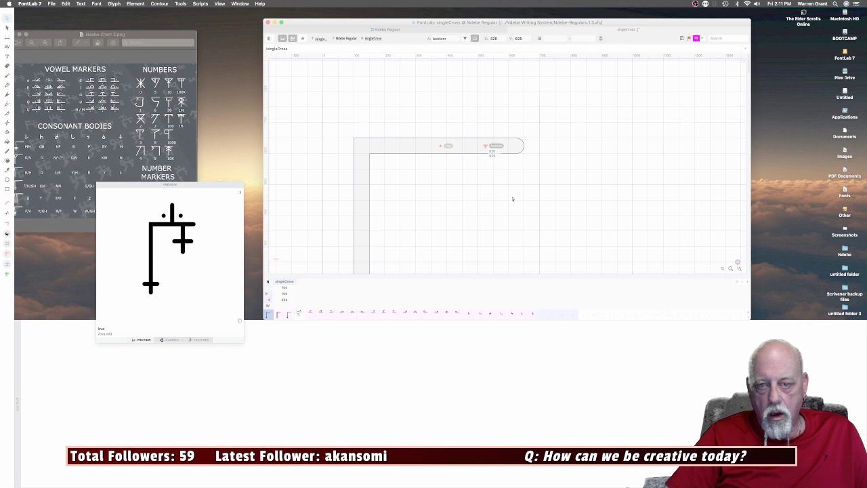
Examine how the cross component sits in bva.mid and return to the font overview.
left_click(392, 29)
double_click(317, 78)
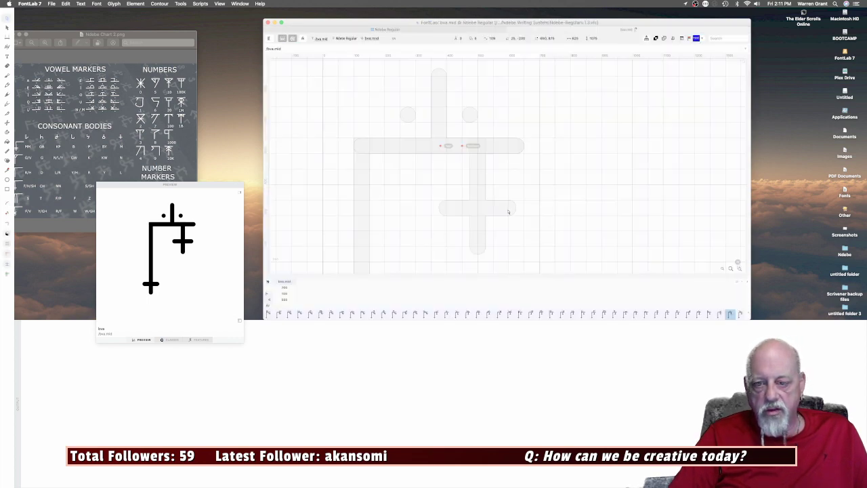
left_click(436, 31)
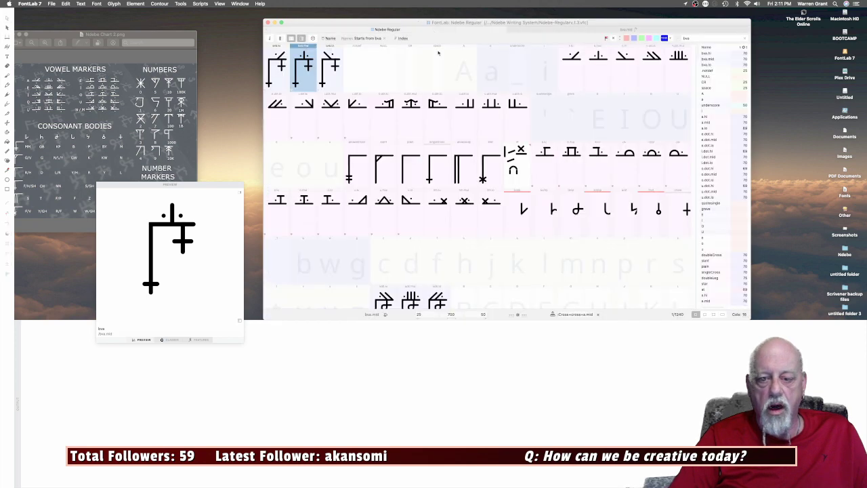
Open the cross glyph and extend the rounded right end of its horizontal bar outward by 30 units.
double_click(680, 214)
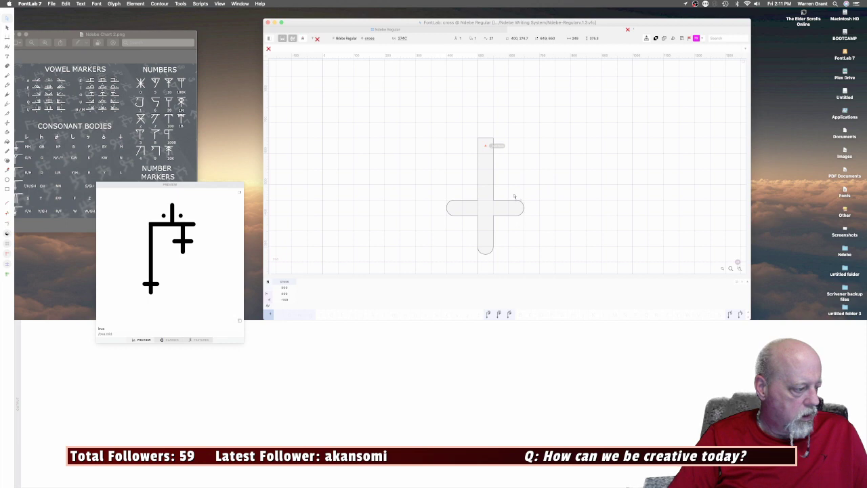
left_click_drag(514, 195, 526, 235)
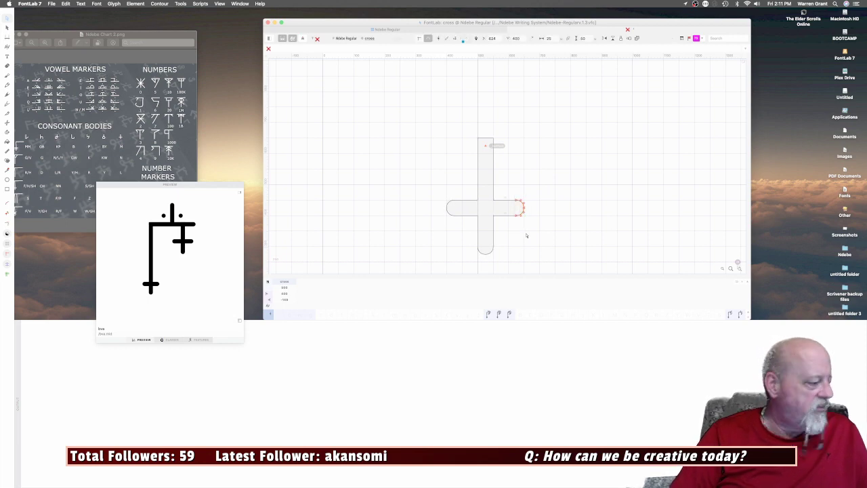
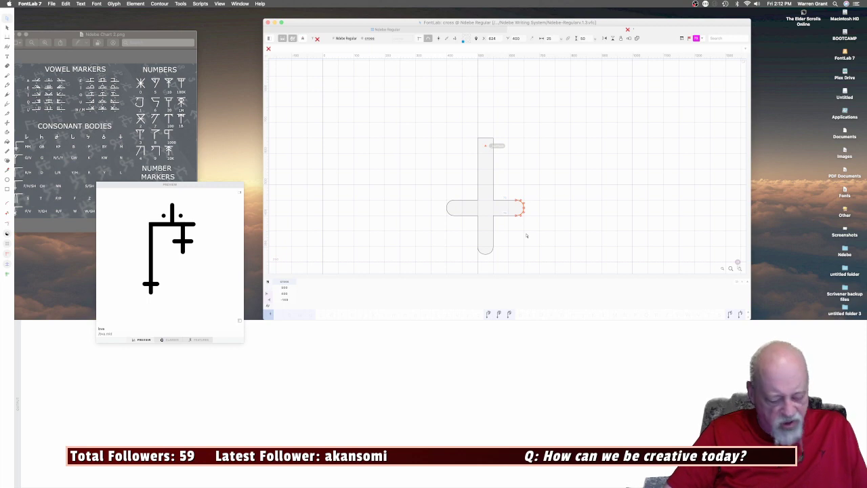
key("shift+Right")
key("shift+Right")
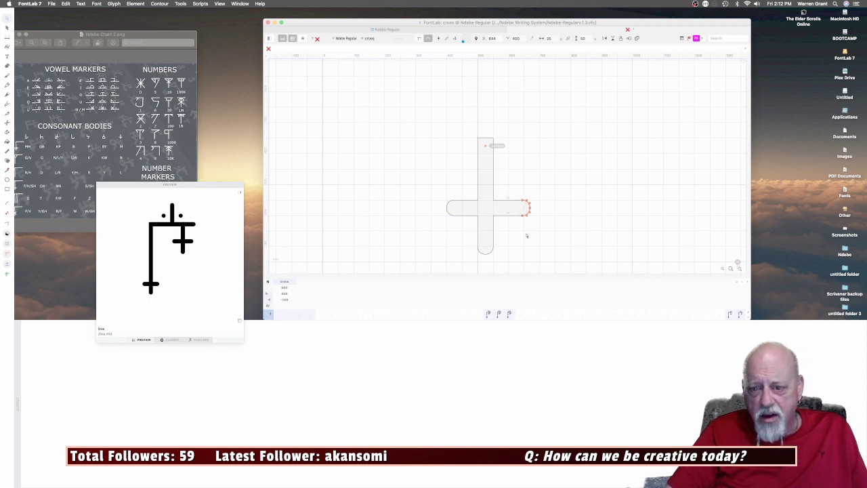
key("shift+Right")
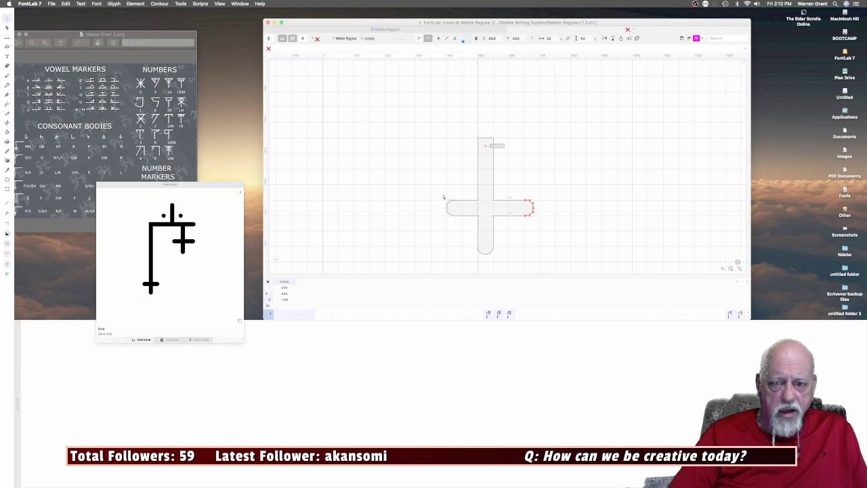
Extend the rounded left end of the cross glyph's horizontal bar outward by 30 units.
left_click_drag(443, 196, 458, 224)
key("shift+Left")
key("shift+Left")
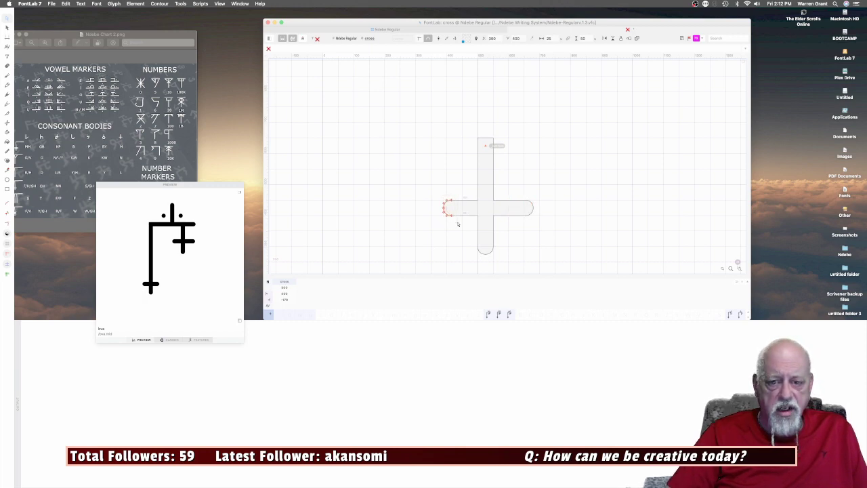
key("shift+Left")
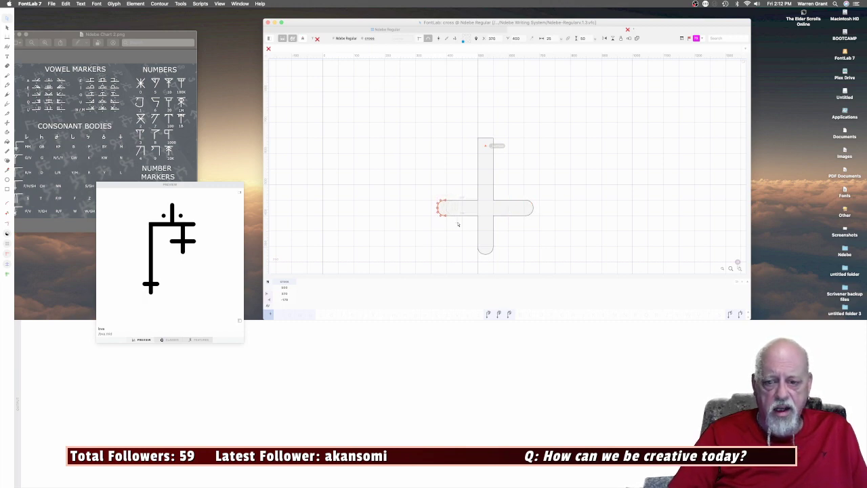
Check how the widened cross sits in the bva.mid glyph and look through the composed syllables in the font overview.
left_click(388, 29)
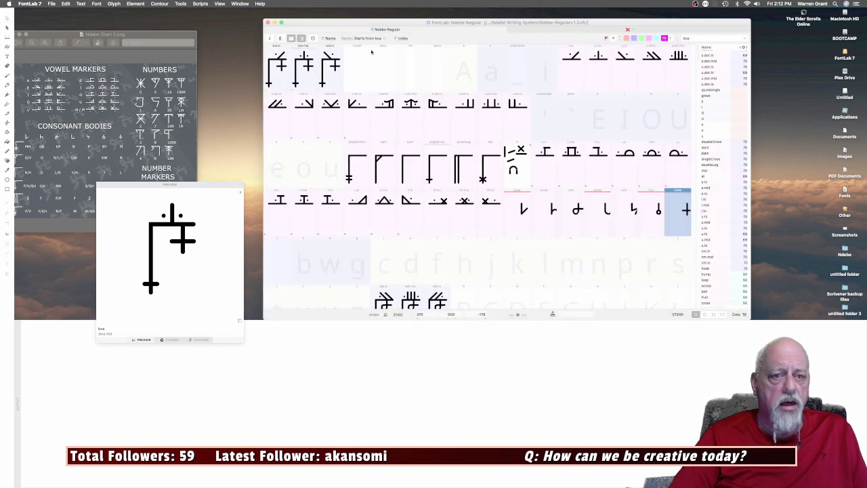
double_click(307, 77)
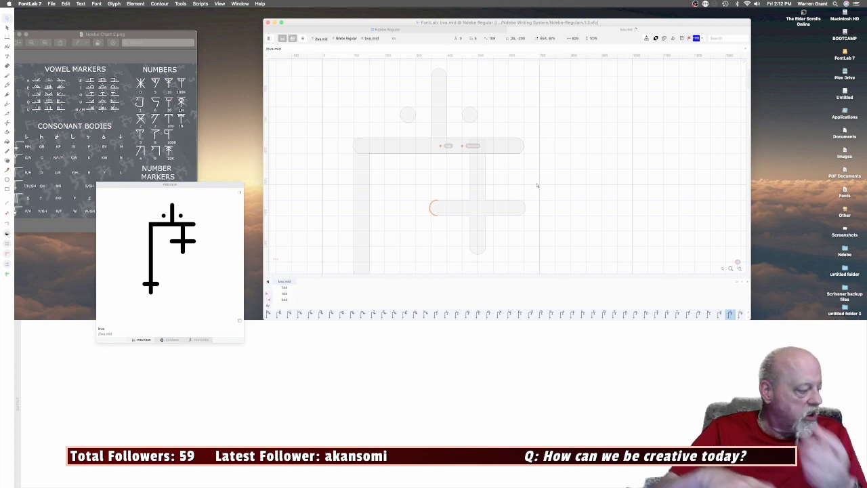
left_click(416, 27)
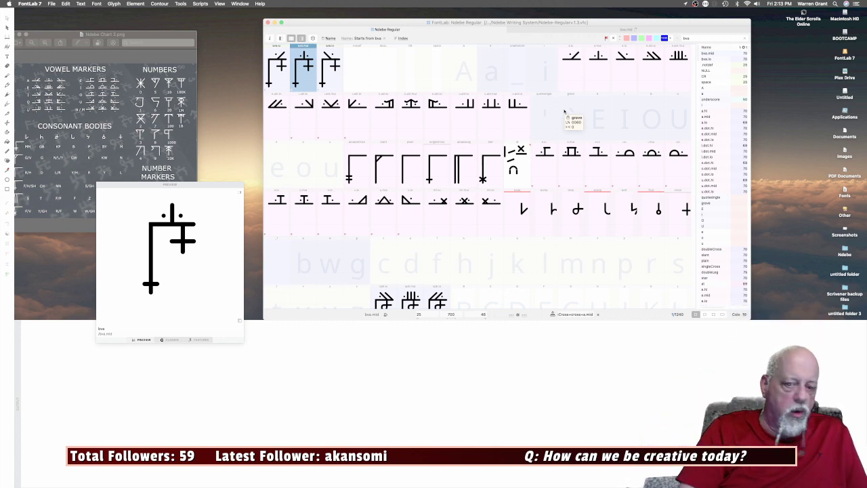
scroll(453, 240, "down", 5)
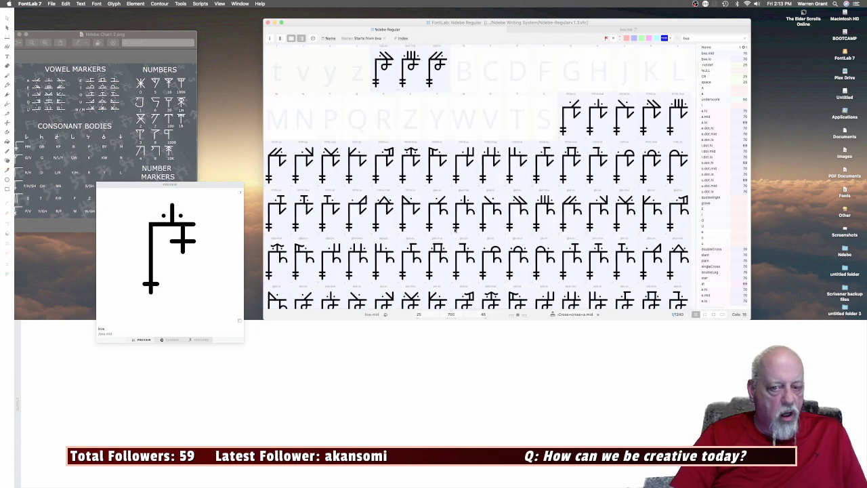
scroll(461, 218, "up", 5)
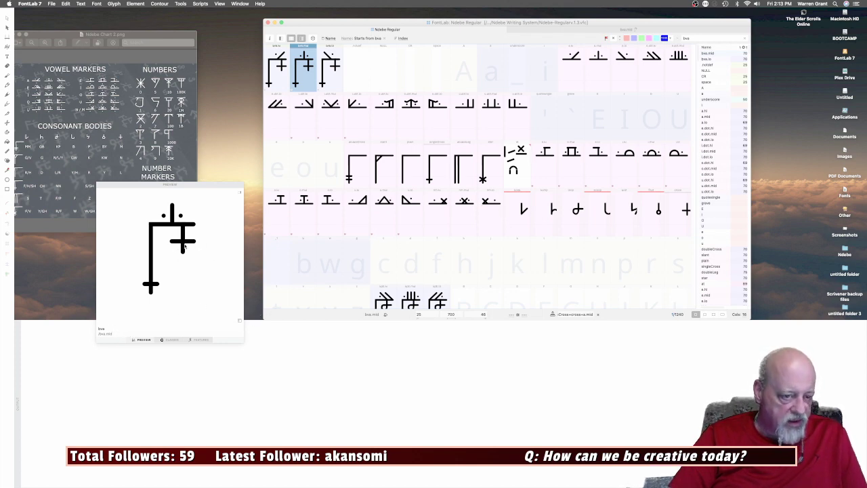
Preview the syllable gba, and replace it with na to compare the consonant bodies.
left_click(110, 328)
type("gba")
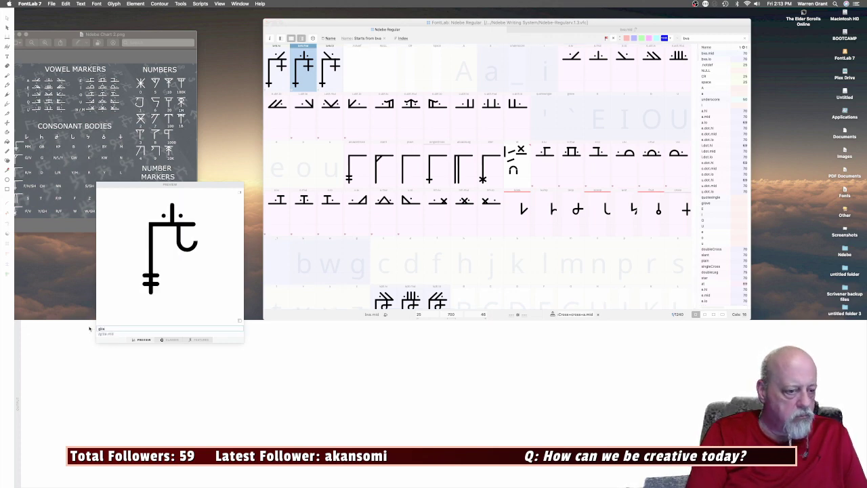
key("BackSpace")
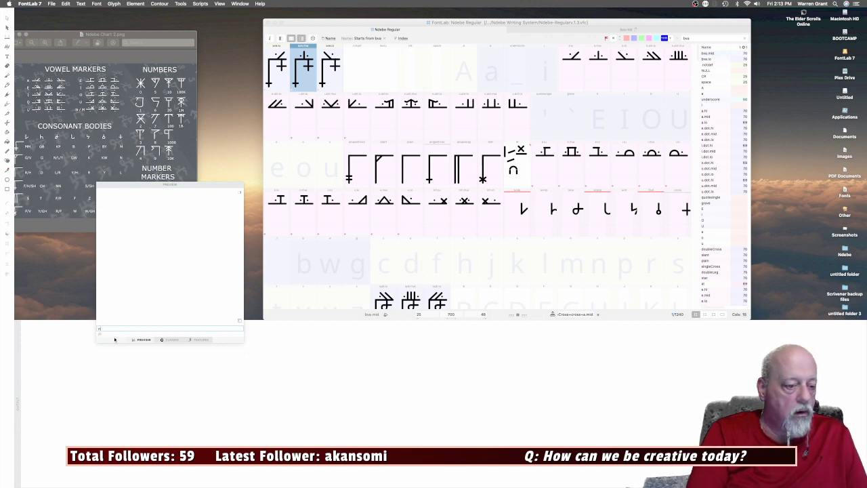
type("a")
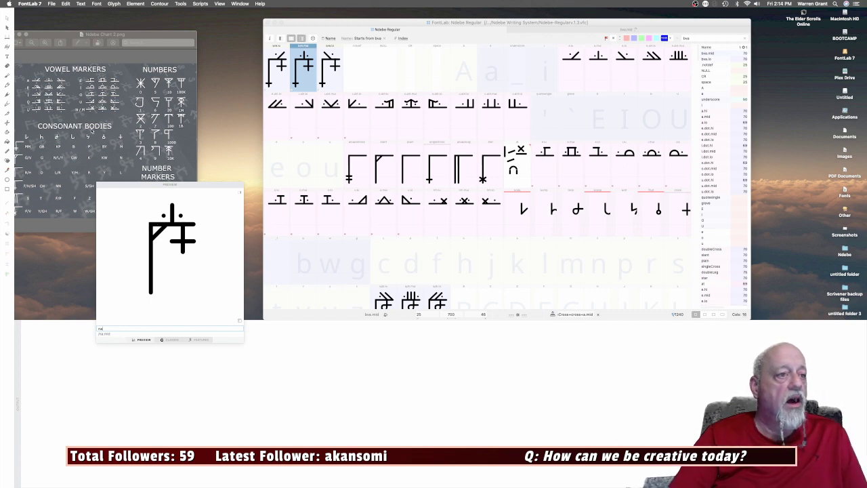
Save the font as a new version named Ndebe-Regularv.1.4.vfc in the Ndebe Writing System folder.
left_click(51, 6)
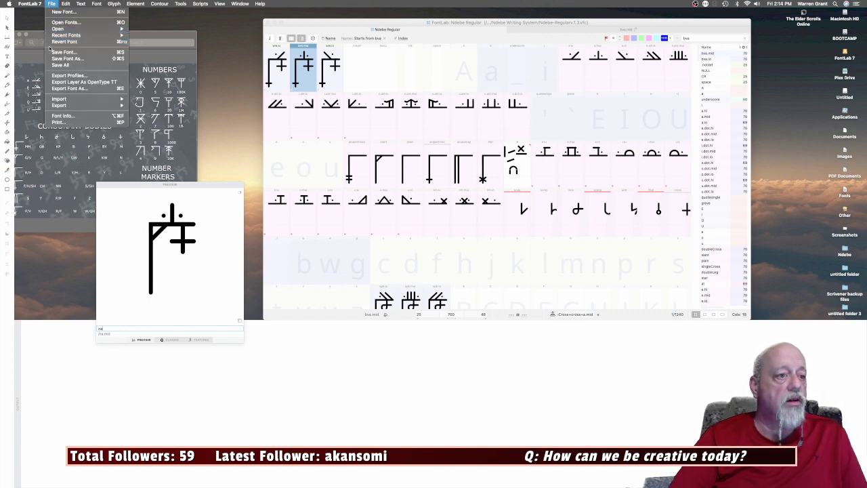
left_click(81, 58)
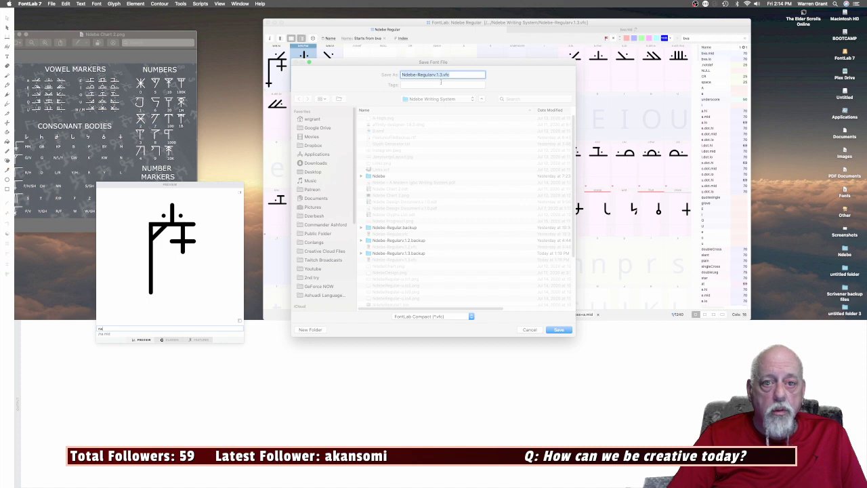
key("Right")
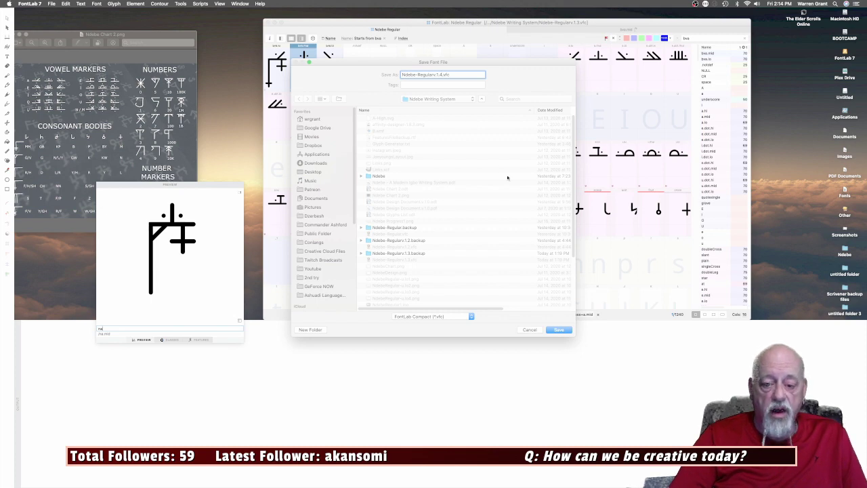
left_click(559, 330)
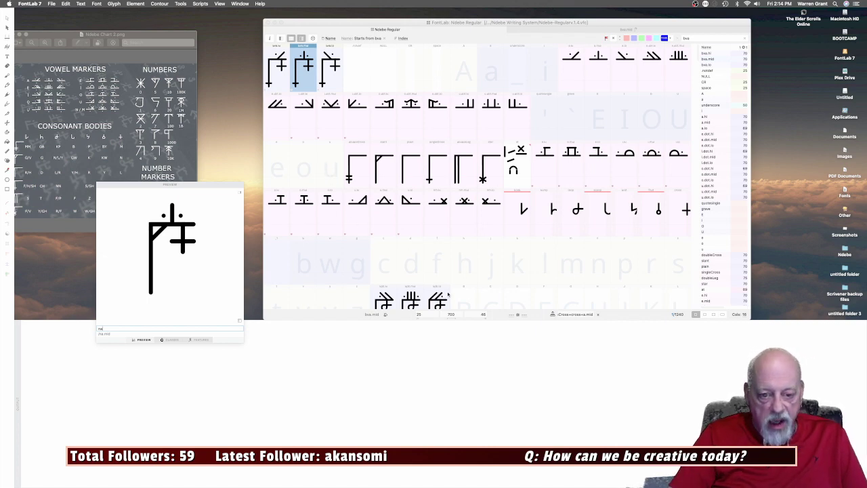
Examine the loop component glyph, preview it in the syllable kpa, and return to the font overview.
double_click(577, 212)
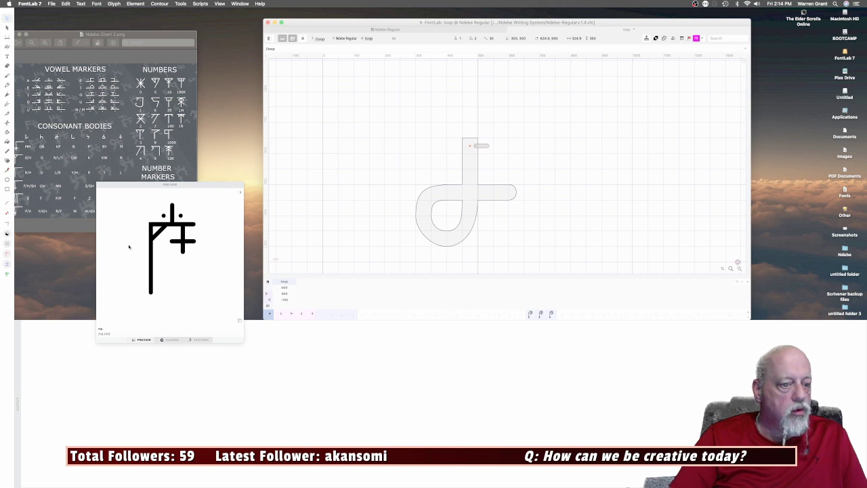
left_click_drag(105, 327, 97, 328)
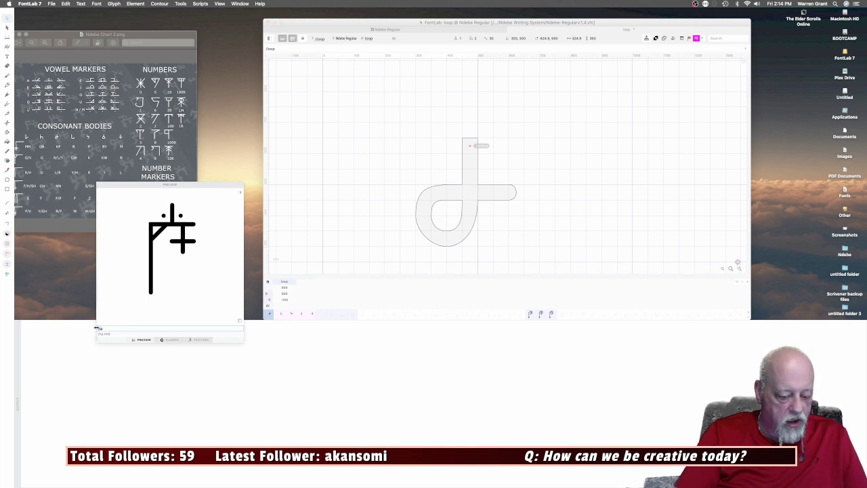
type("kpa")
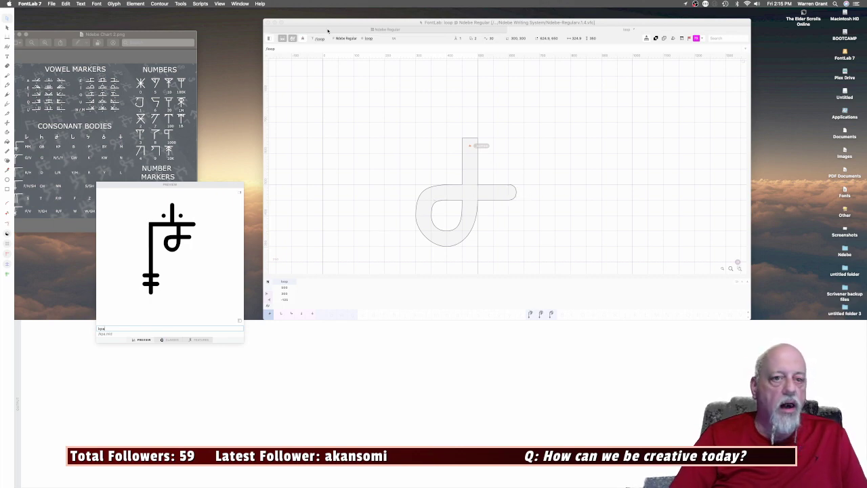
left_click(386, 29)
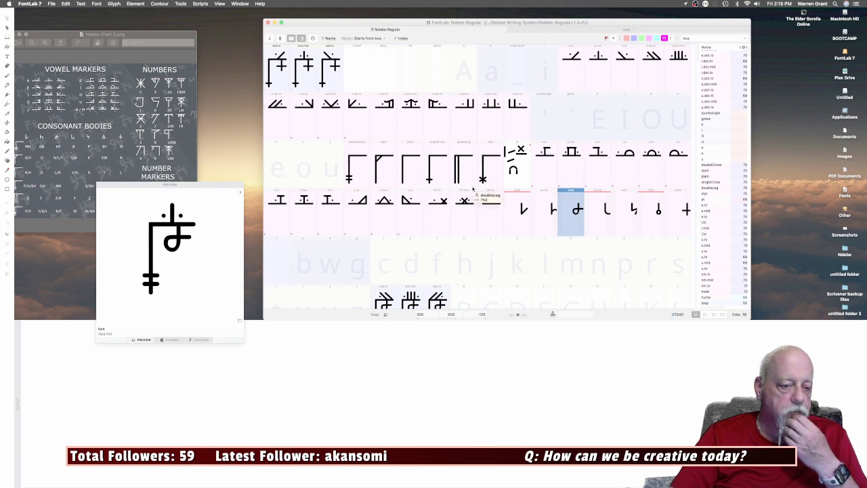
Preview the syllable gba in its low, high and mid tones, and extend the preview text to gbana.
left_click(108, 329)
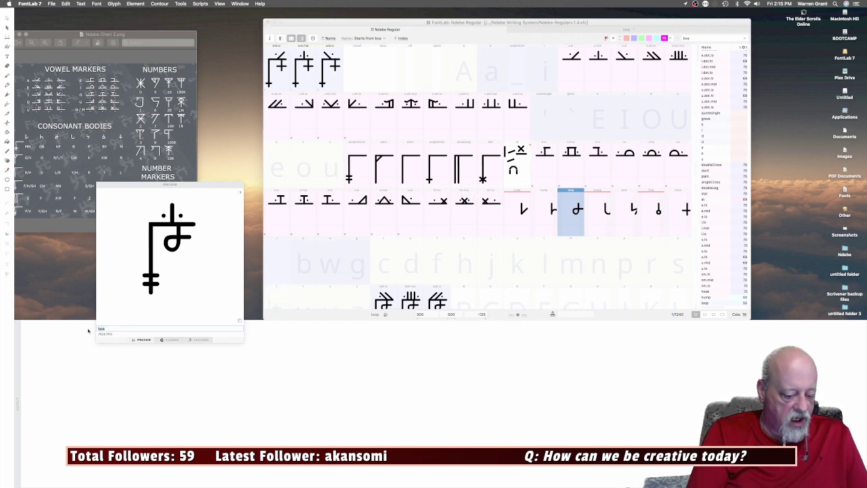
key("BackSpace")
type("gba")
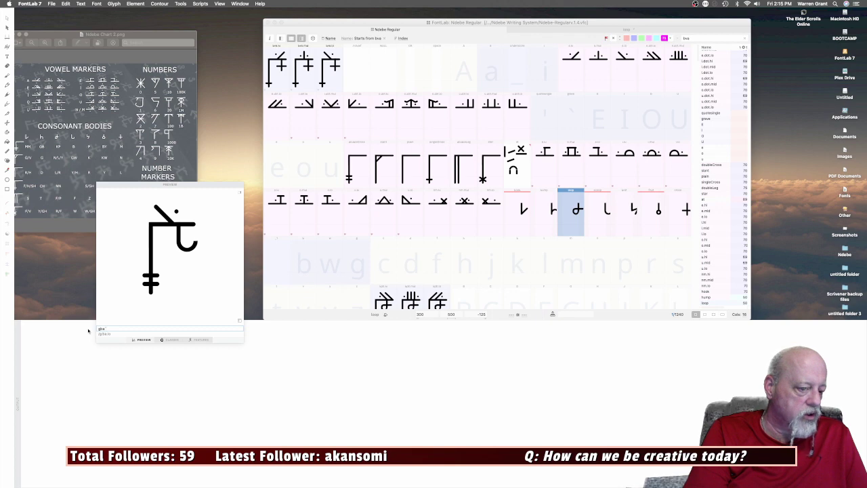
key("BackSpace")
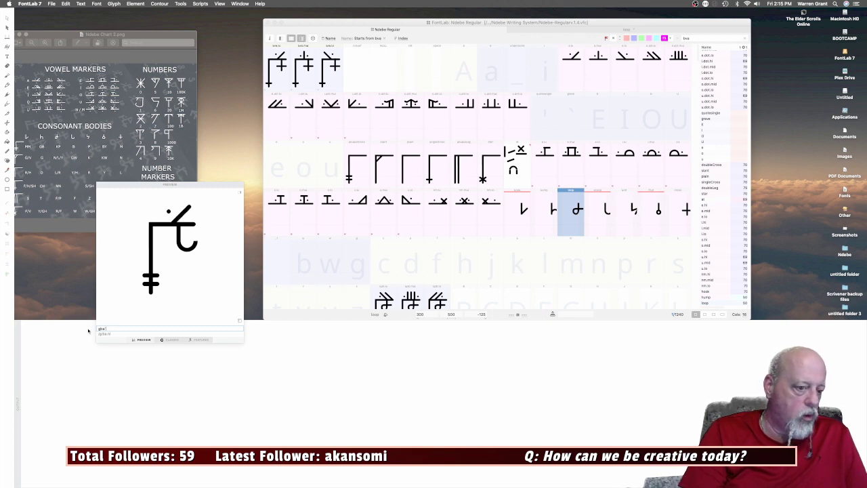
key("BackSpace")
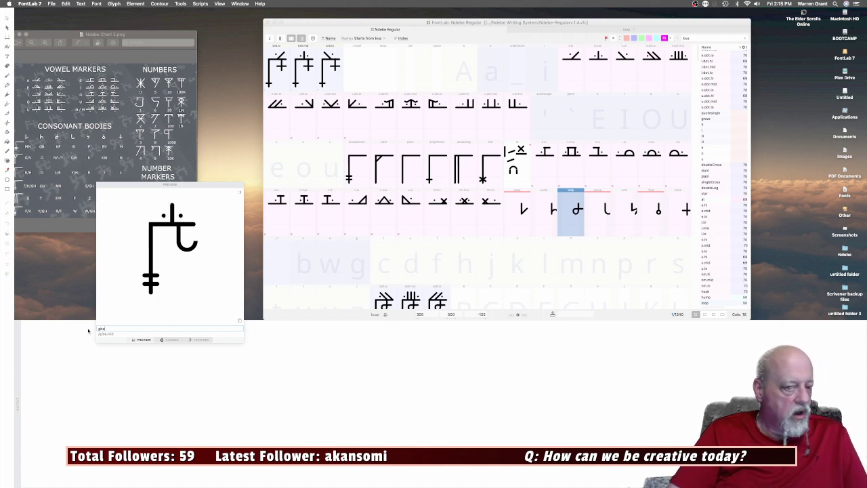
key("BackSpace")
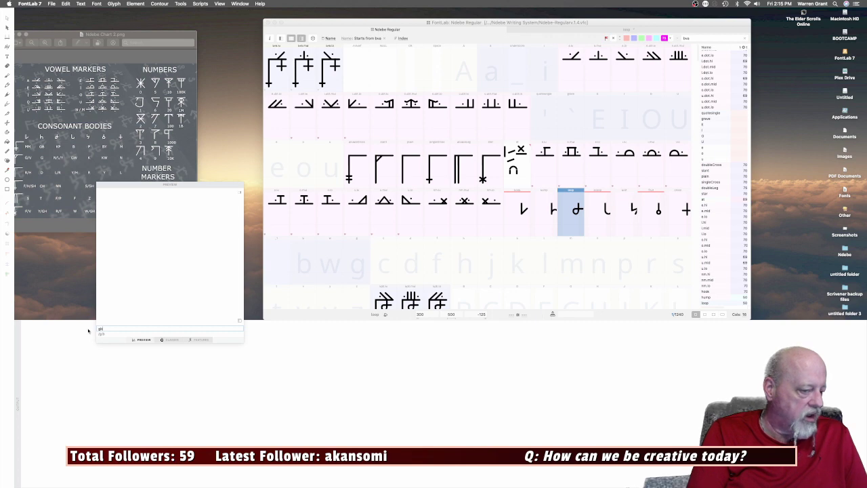
type("a")
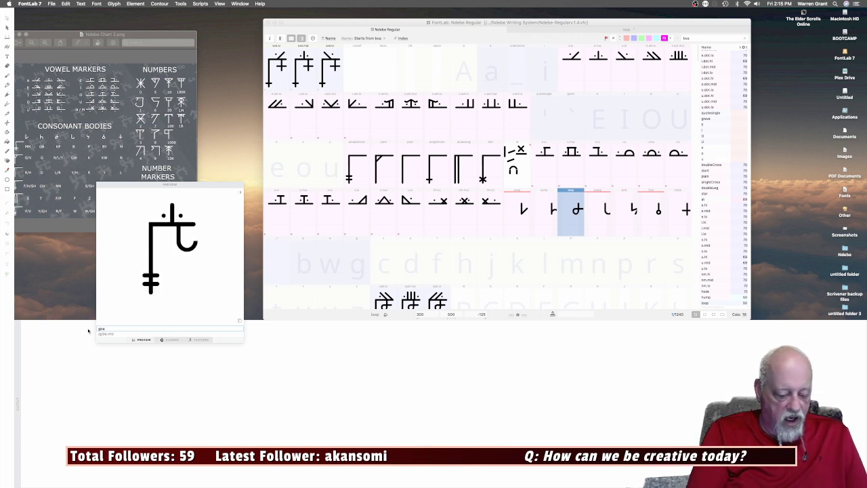
type("nu")
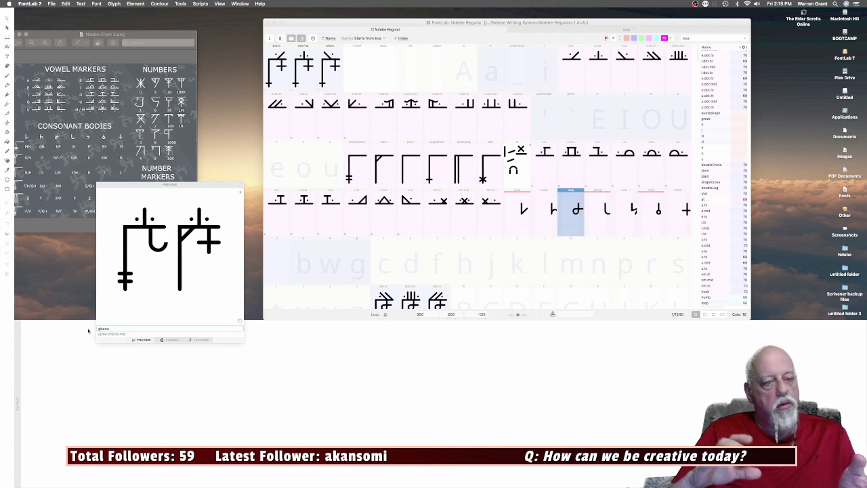
Replace the preview text with the word igbo.
key("BackSpace")
key("BackSpace")
key("BackSpace")
key("BackSpace")
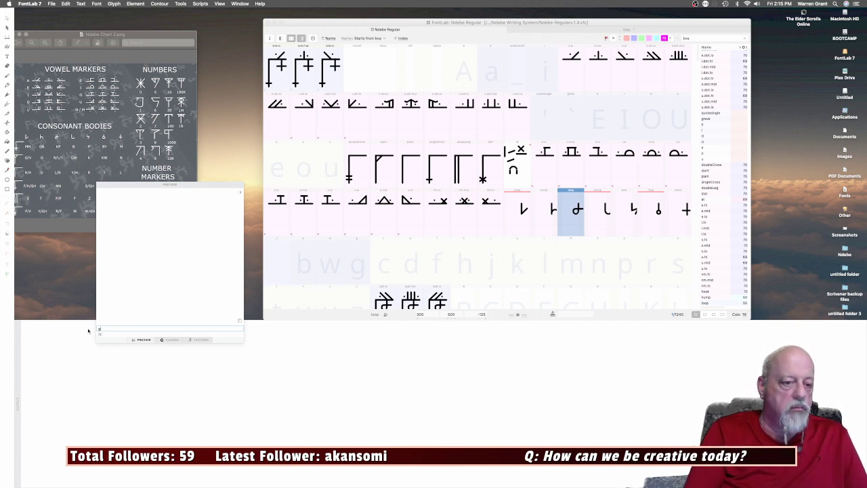
type("l")
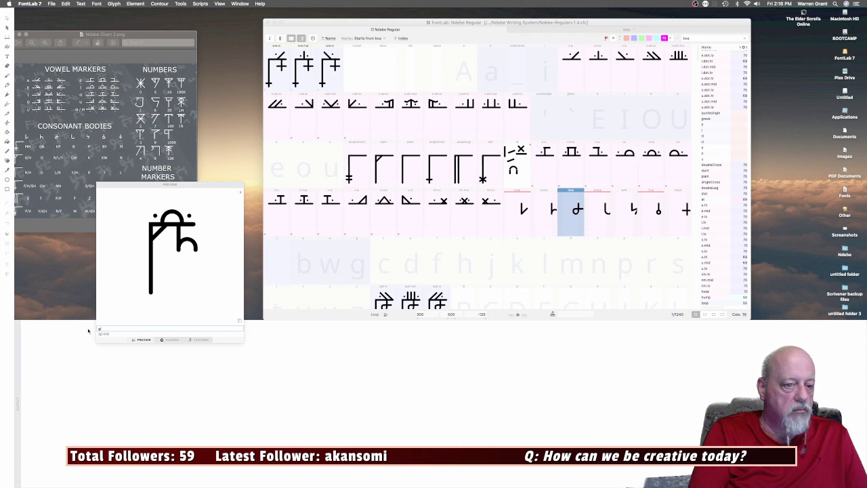
key("BackSpace")
key("BackSpace")
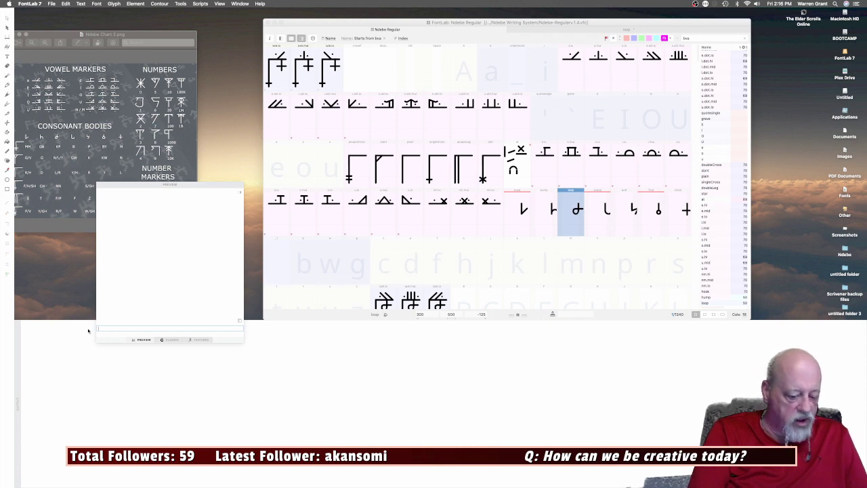
type("o")
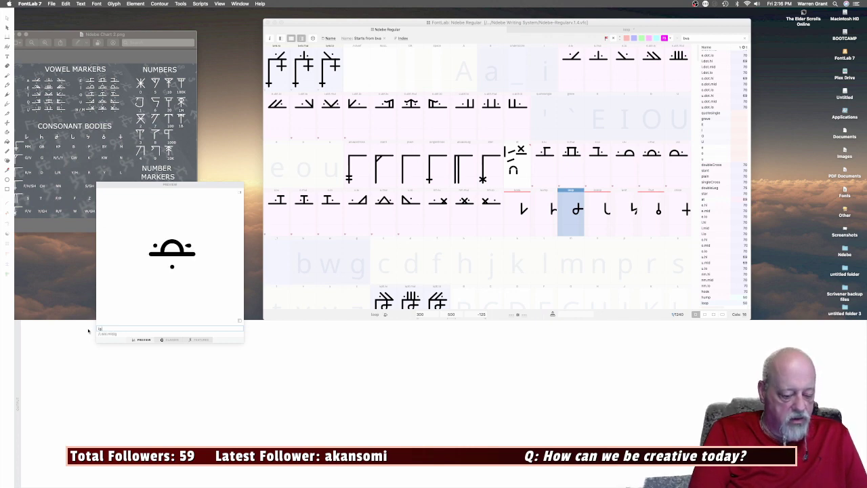
type("b")
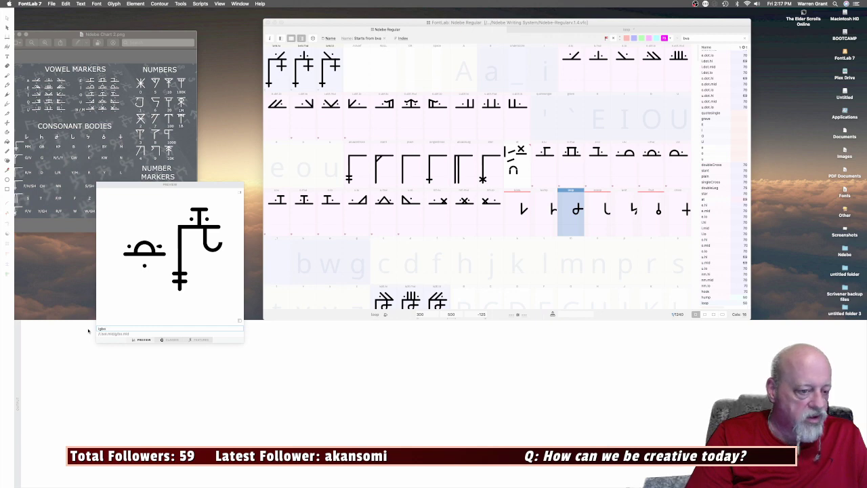
Compare the last syllable of igbo with and without an apostrophe tone mark, leaving the mark off.
type("l")
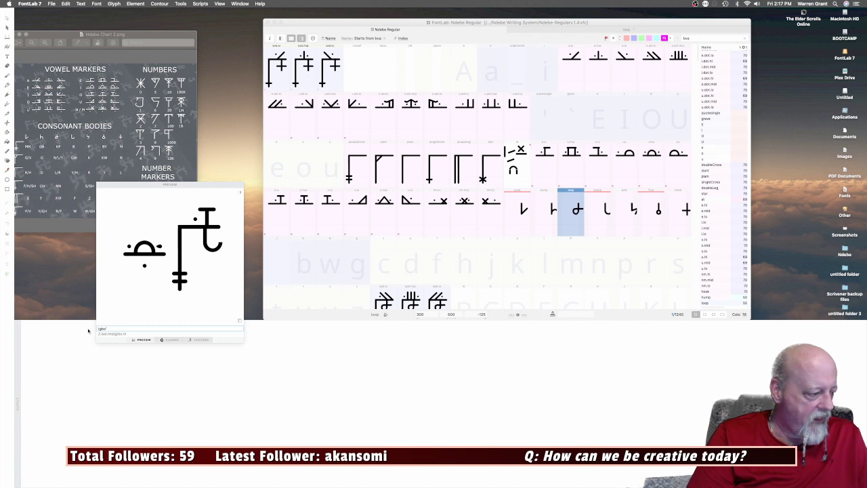
key("BackSpace")
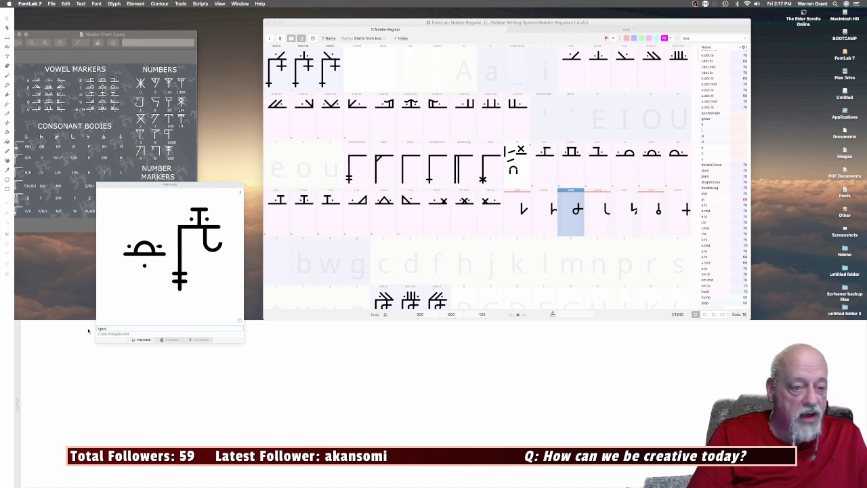
type("'")
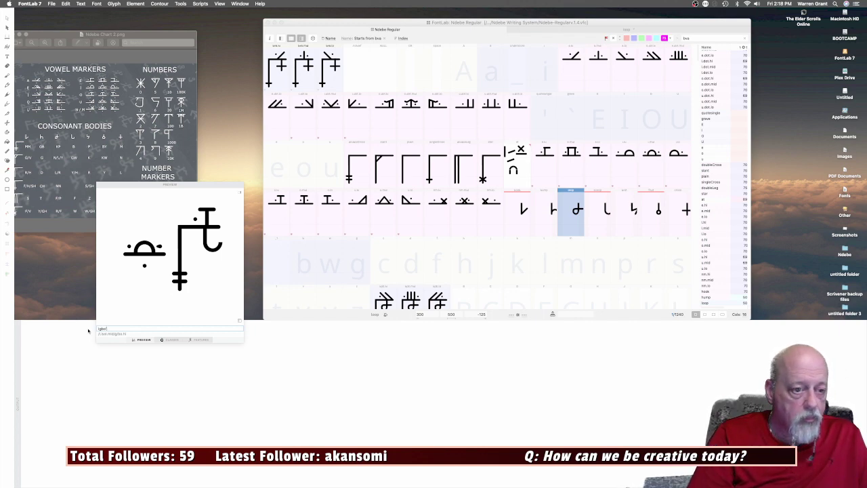
key("BackSpace")
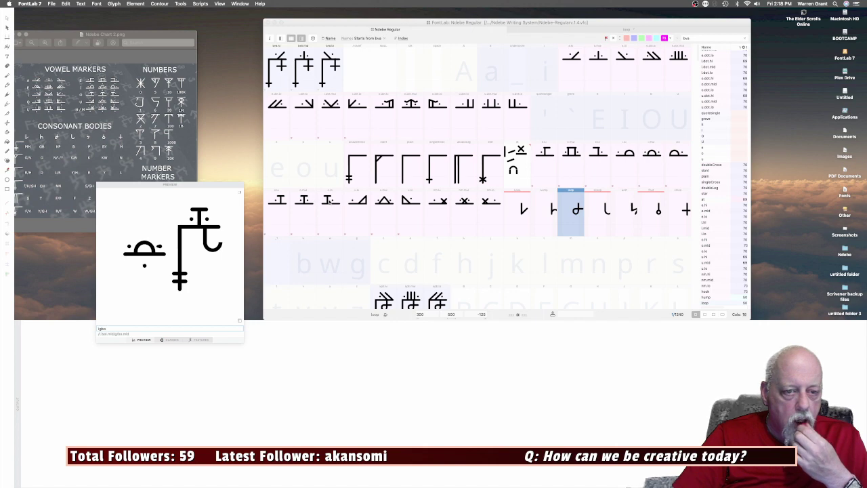
Open the low-tone o glyph (o.lo) and shift its T-shaped stem and dot together to centre the stem over the base bar.
double_click(329, 201)
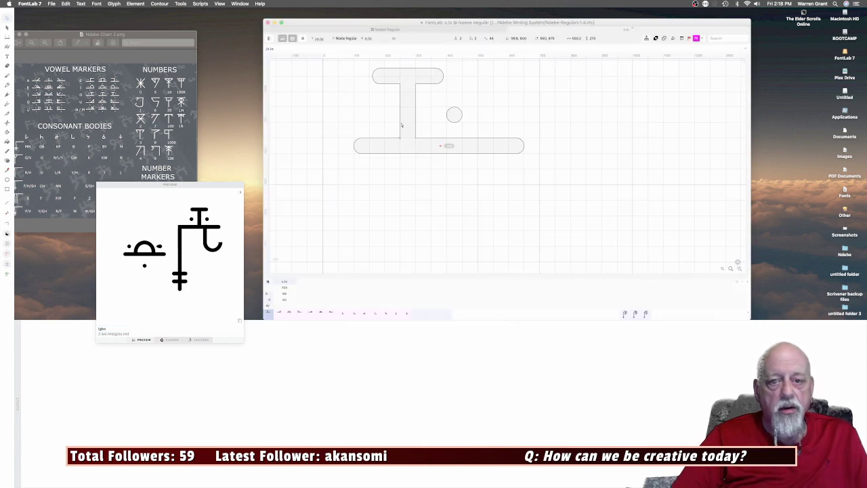
left_click_drag(366, 88, 472, 168)
left_click(416, 165)
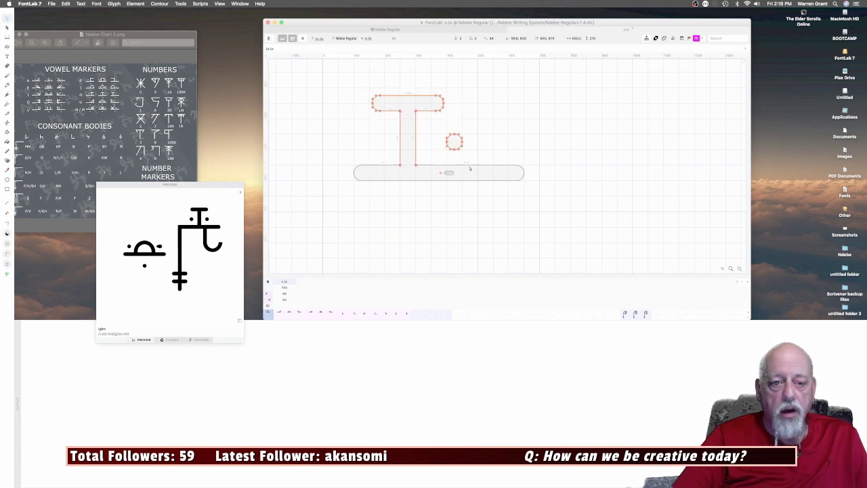
left_click_drag(416, 166, 447, 166)
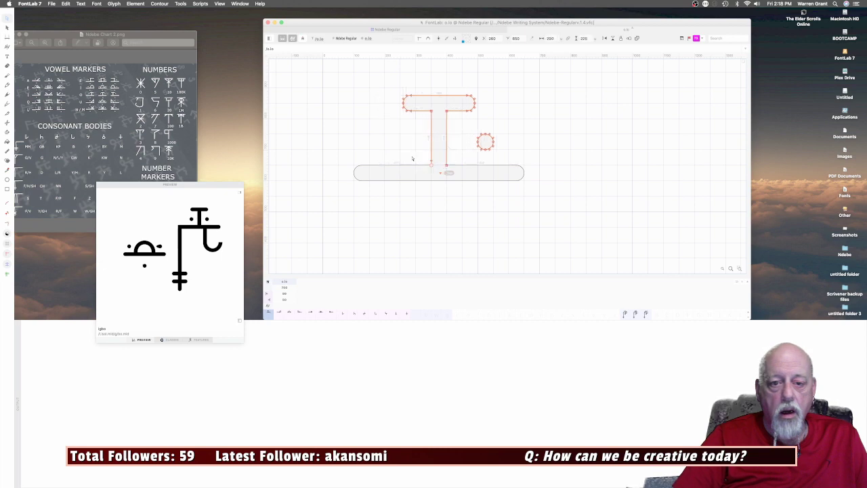
left_click(402, 151)
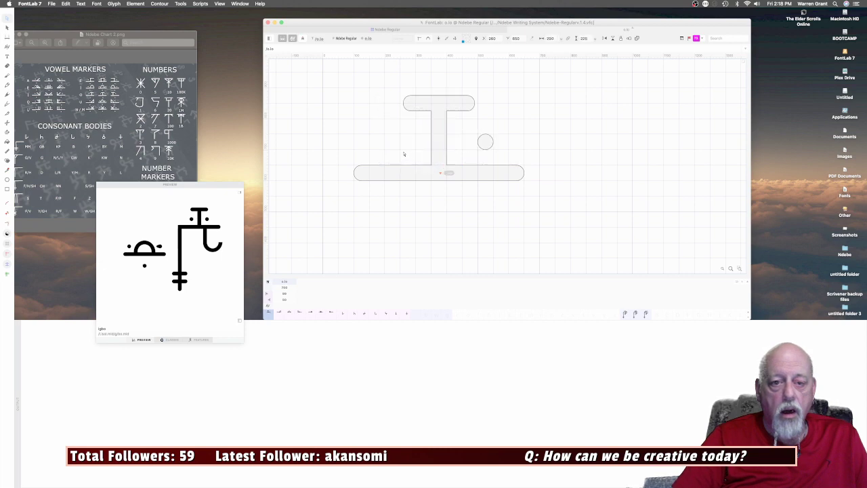
Draw a second round dot about 50 units wide on the left side of the o.lo stem, and return to the font overview.
left_click(5, 180)
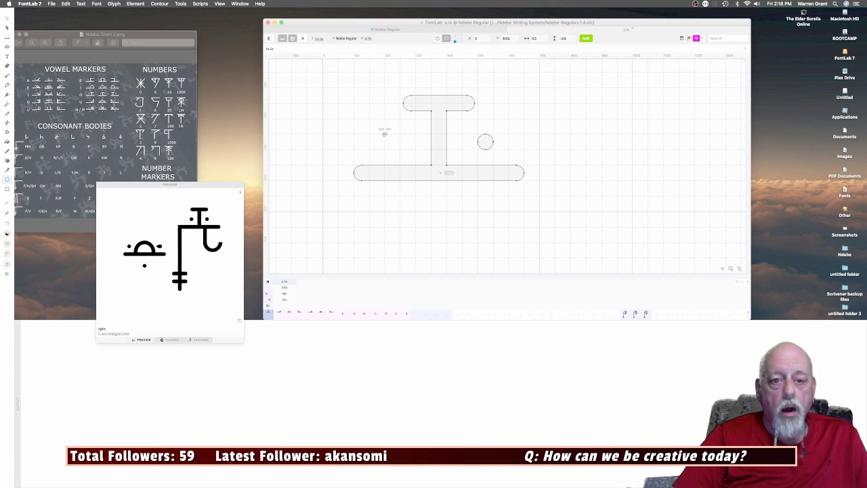
left_click_drag(384, 134, 400, 149)
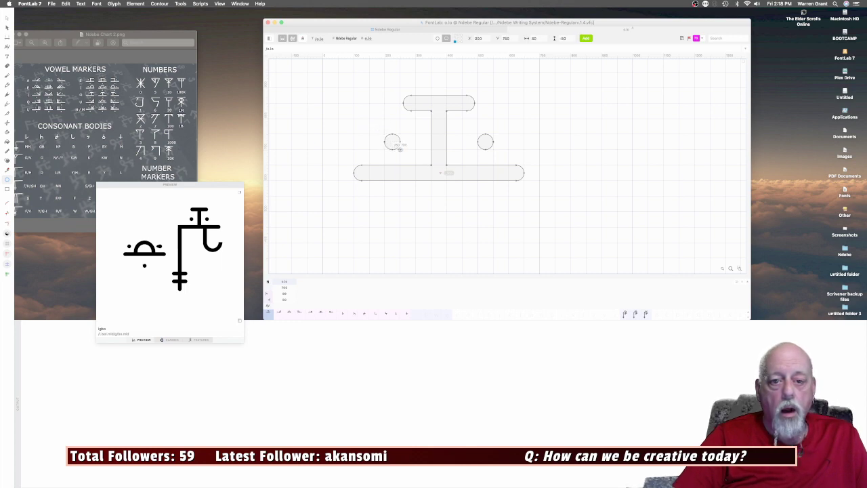
left_click(344, 29)
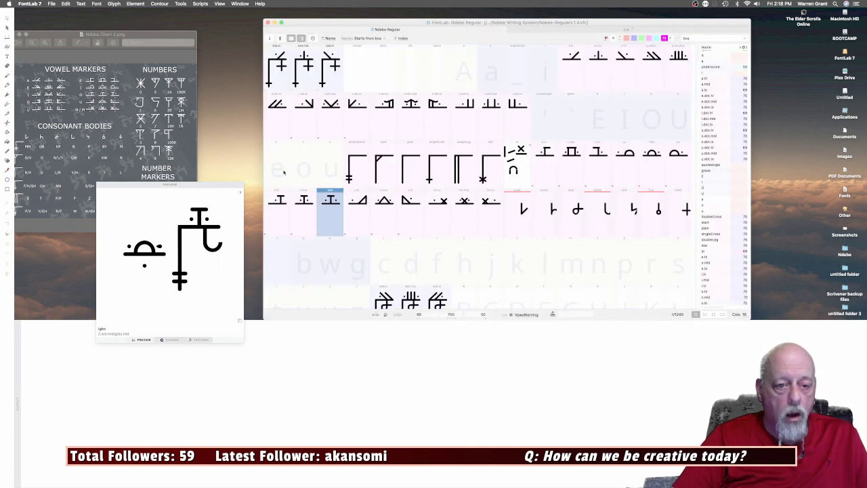
left_click(140, 328)
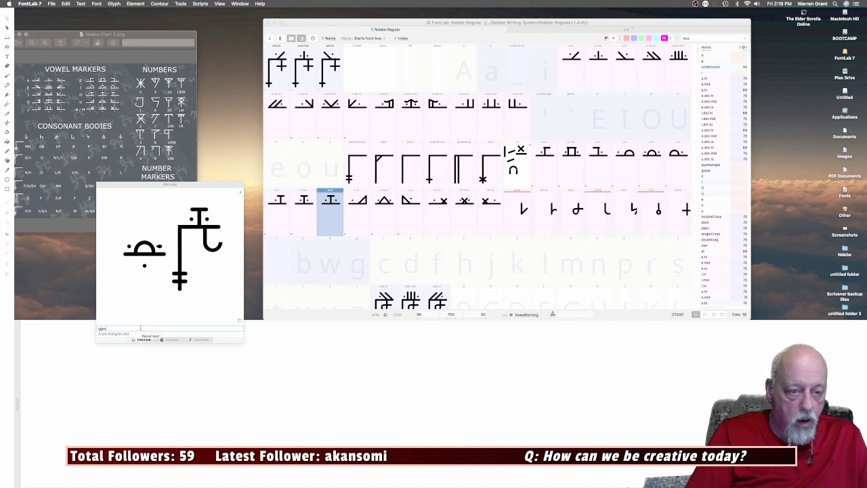
type("/")
key("BackSpace")
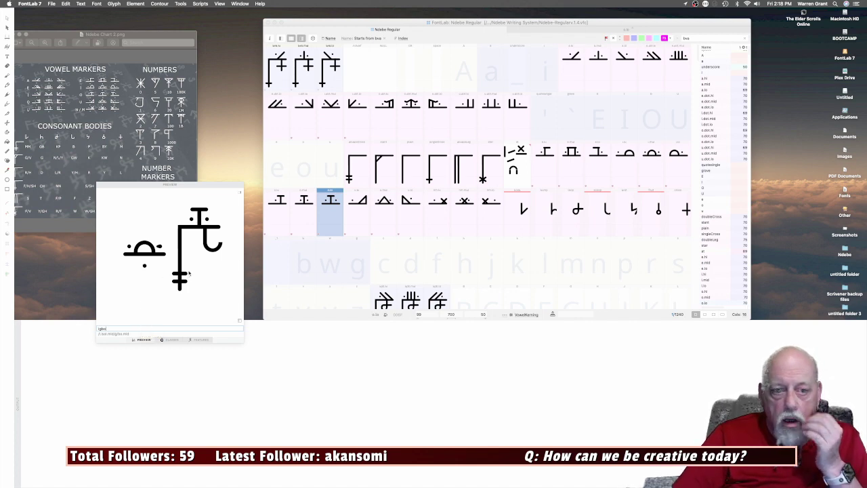
Try a second round dot on the right side of the stem in the high-tone o glyph (o.hi), and remove it.
double_click(279, 201)
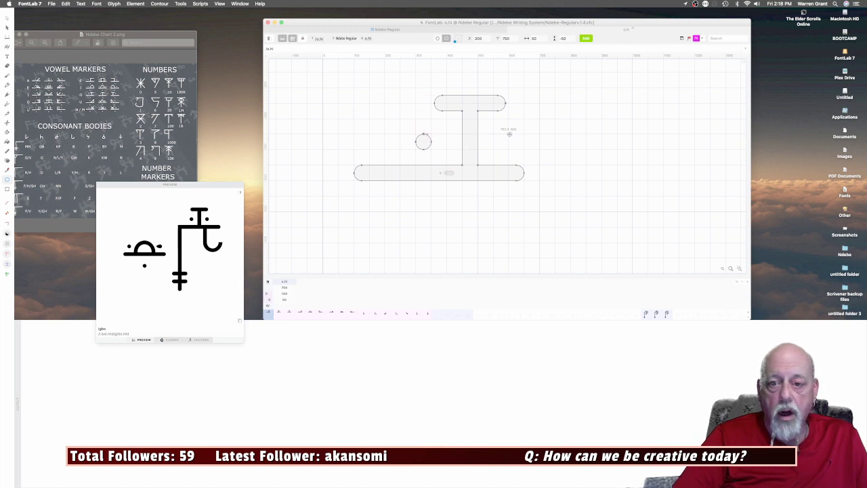
left_click_drag(508, 132, 525, 150)
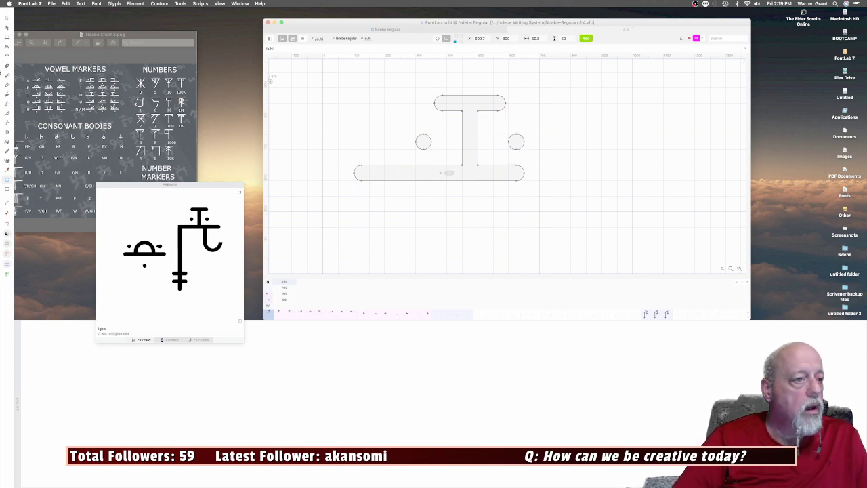
left_click(8, 19)
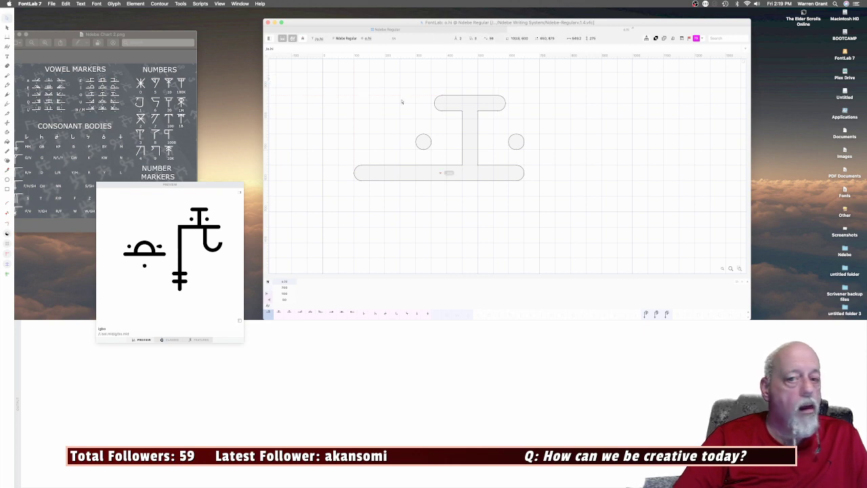
left_click_drag(503, 132, 533, 157)
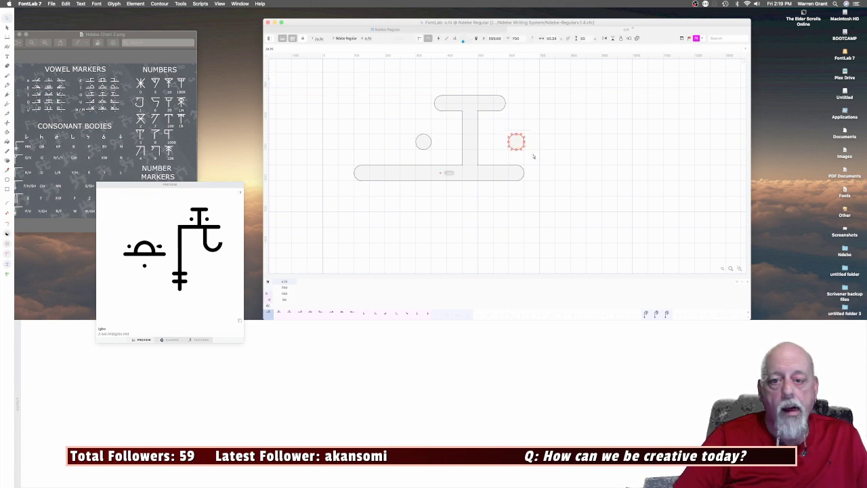
key("Delete")
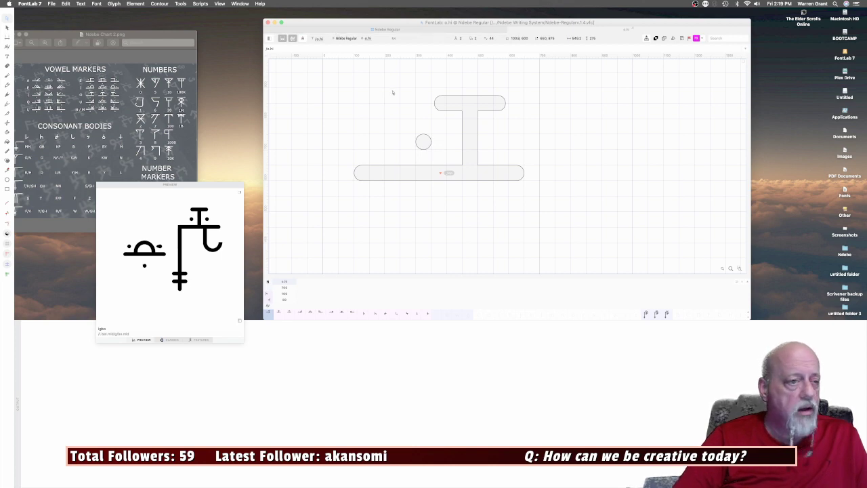
left_click(391, 30)
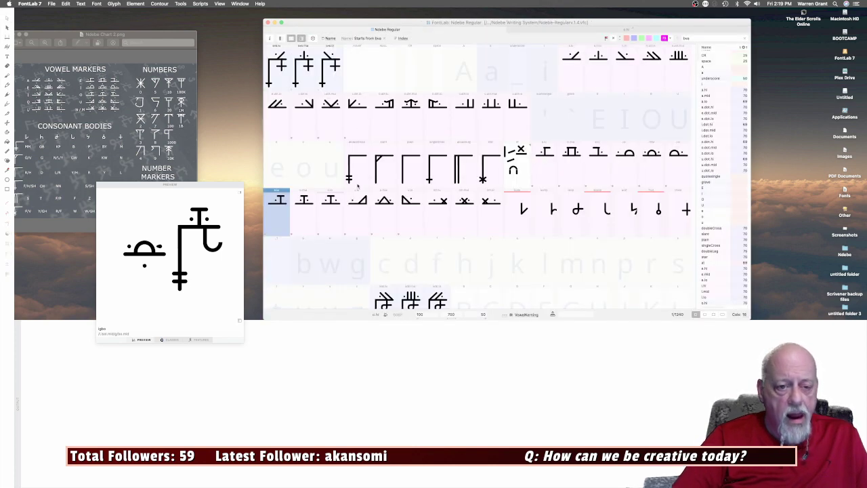
Undo the added dot and the stem shift in the o.lo glyph, and return to the font overview.
double_click(332, 209)
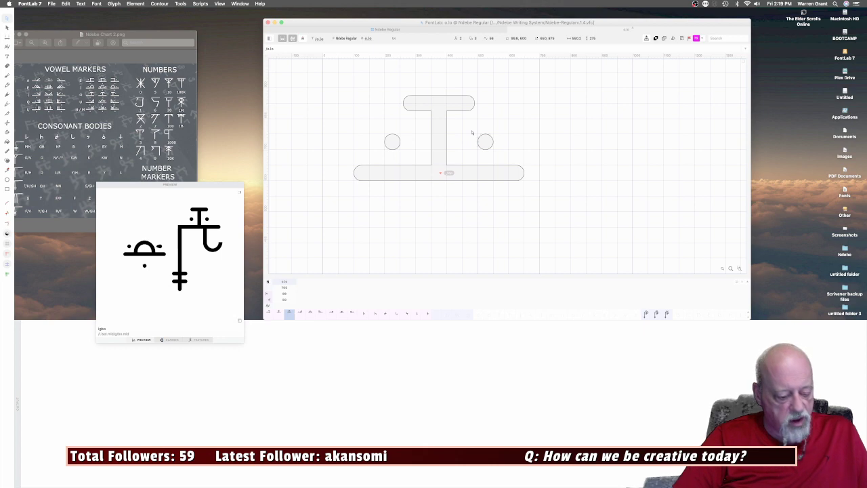
key("super+z")
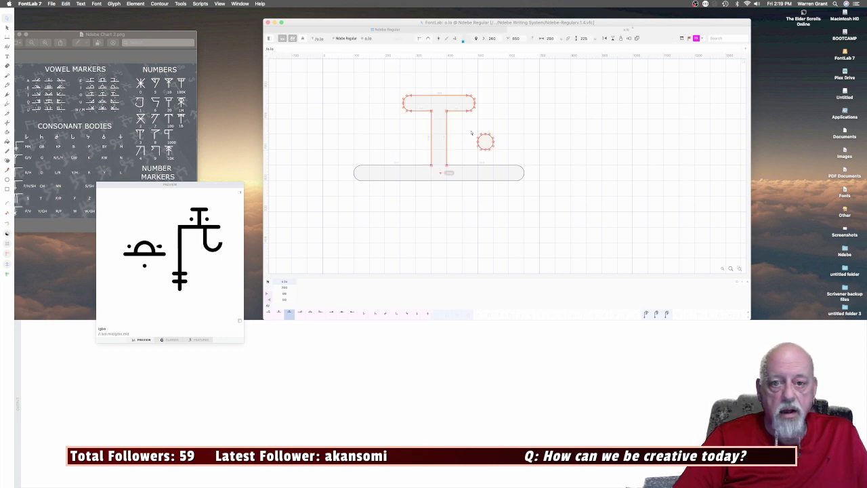
key("super+z")
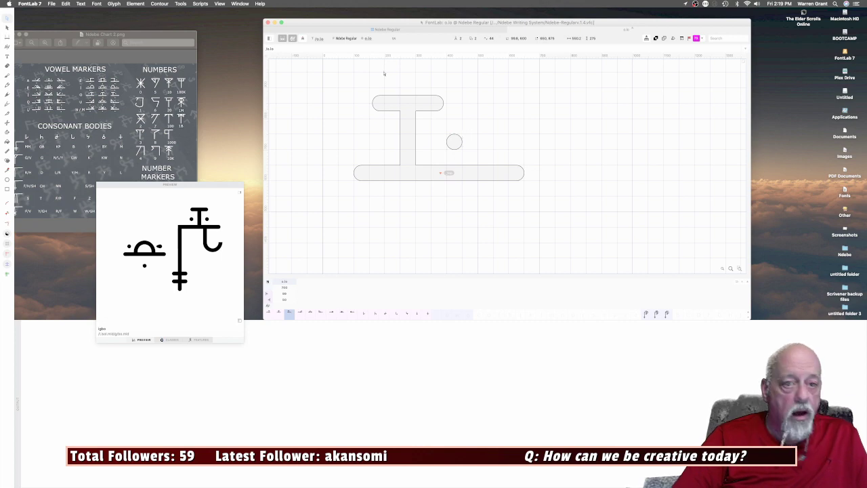
left_click(363, 31)
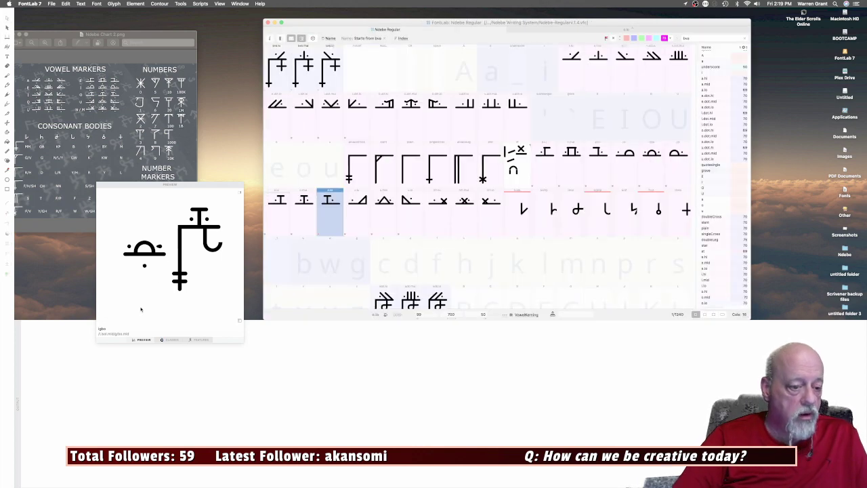
Replace the preview text with three o's to compare tones: one with an apostrophe, one unmarked and one with a grave.
double_click(117, 330)
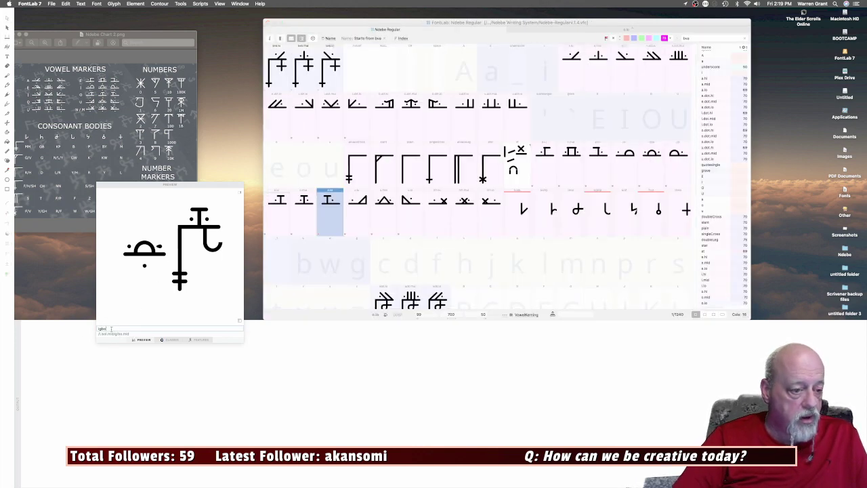
type("a")
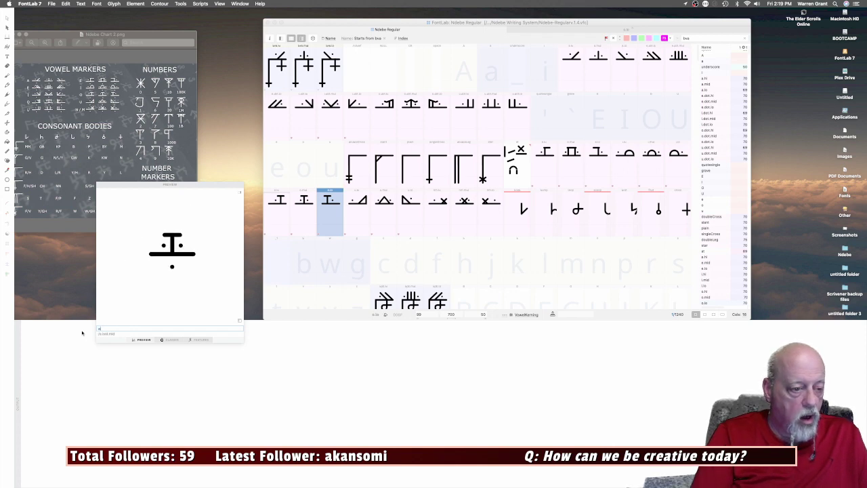
type("i")
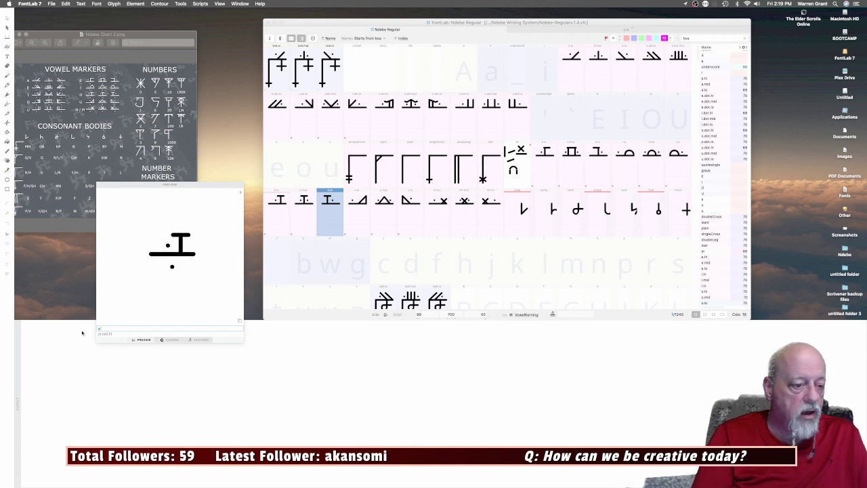
type(" ai")
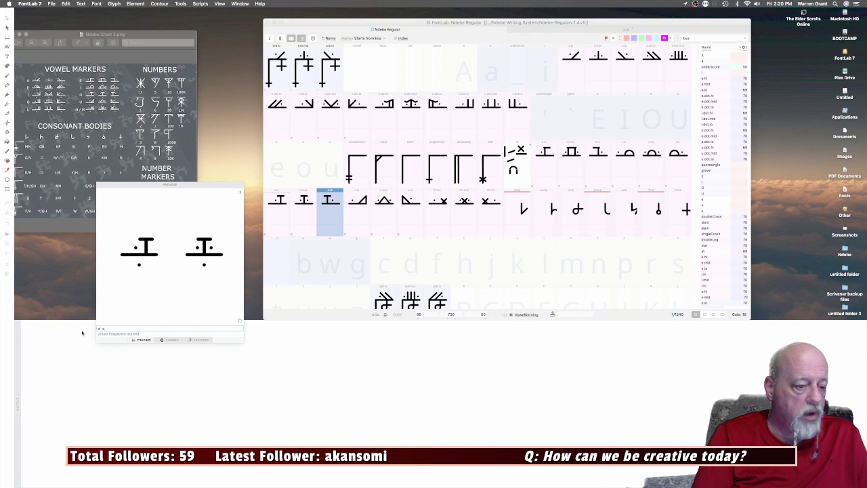
type(" ai")
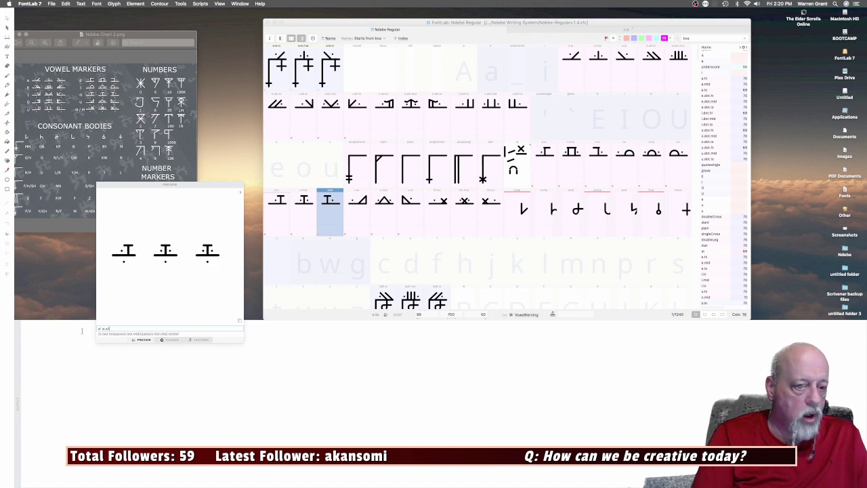
key("BackSpace")
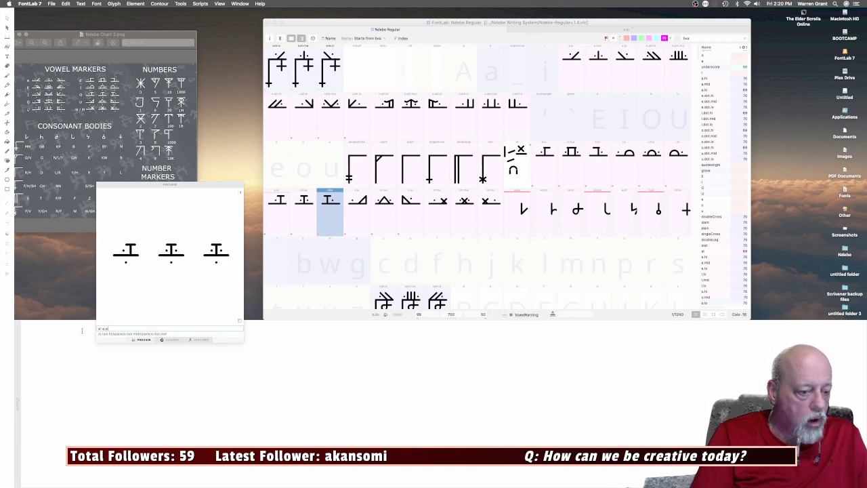
type("`")
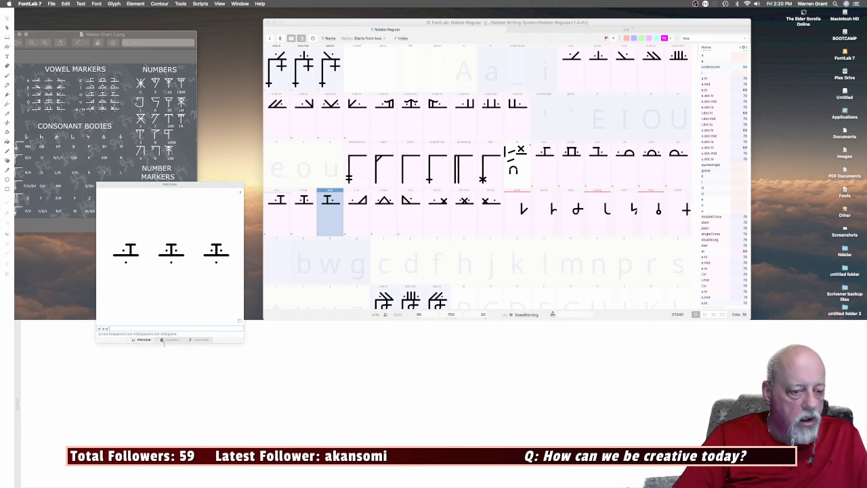
Open the font's liga feature code and enlarge its window to examine the tone mark substitution rules.
left_click(201, 339)
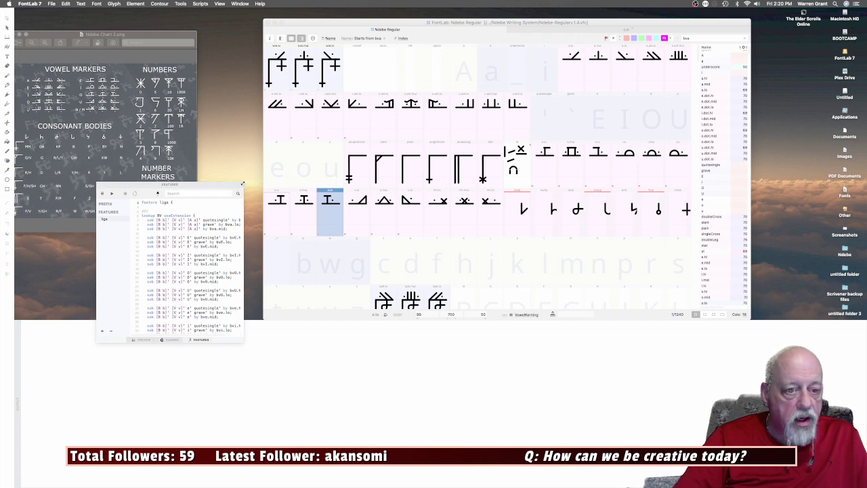
left_click_drag(244, 183, 249, 179)
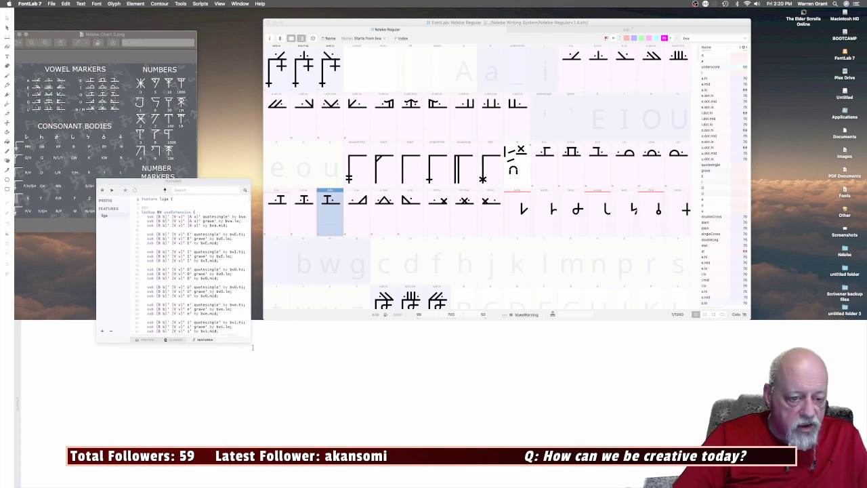
left_click_drag(248, 342, 283, 428)
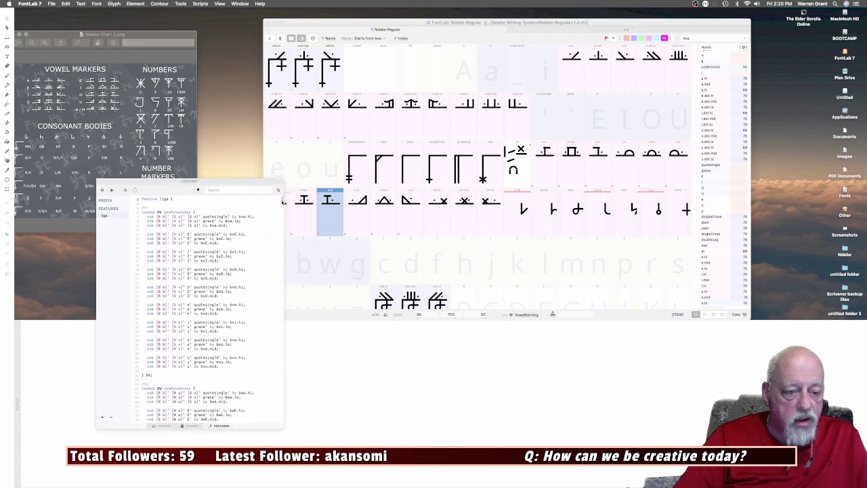
In the VOWELS lookup of the liga feature, move the o.isol.mid substitution rule below the o.isol.lo rule.
left_click_drag(281, 204, 299, 425)
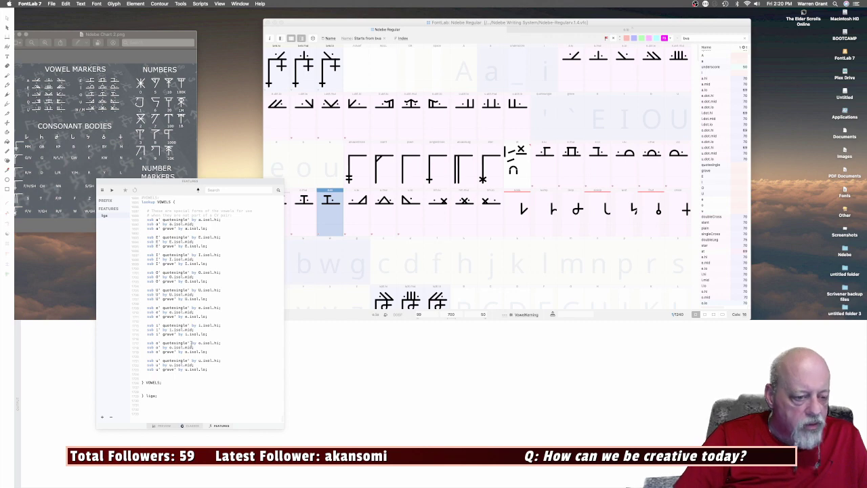
left_click_drag(195, 348, 146, 347)
key("super+c")
key("BackSpace")
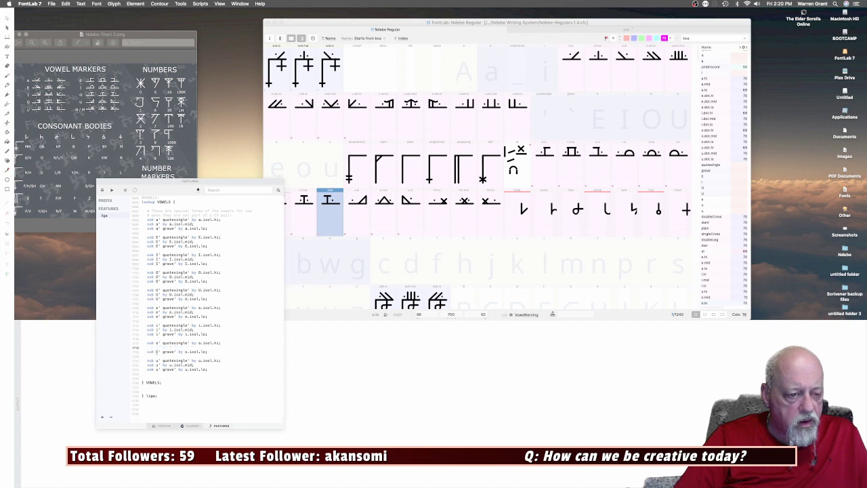
key("Return")
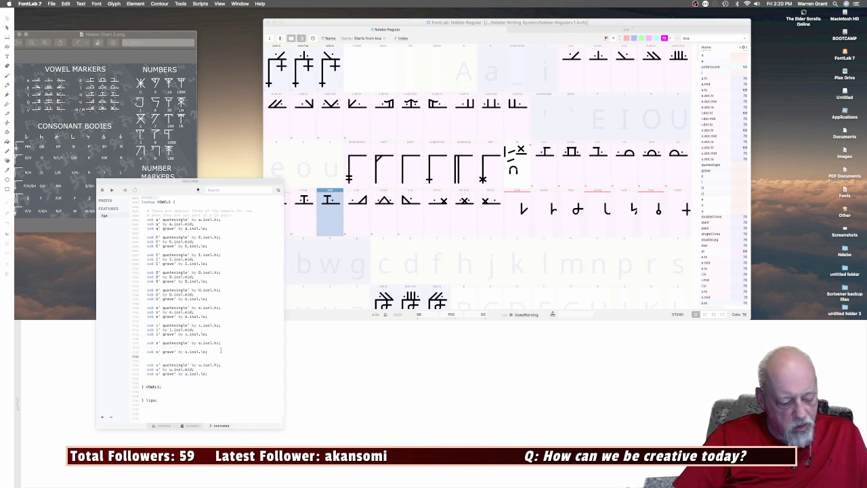
key("super+v")
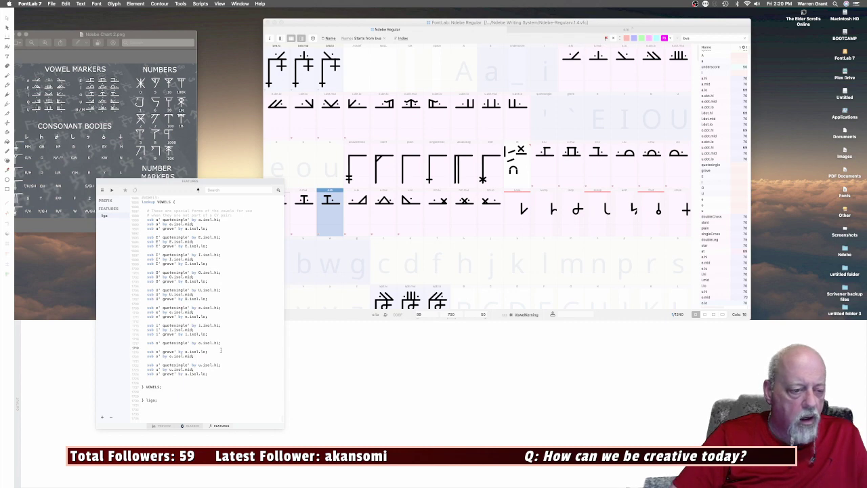
key("Delete")
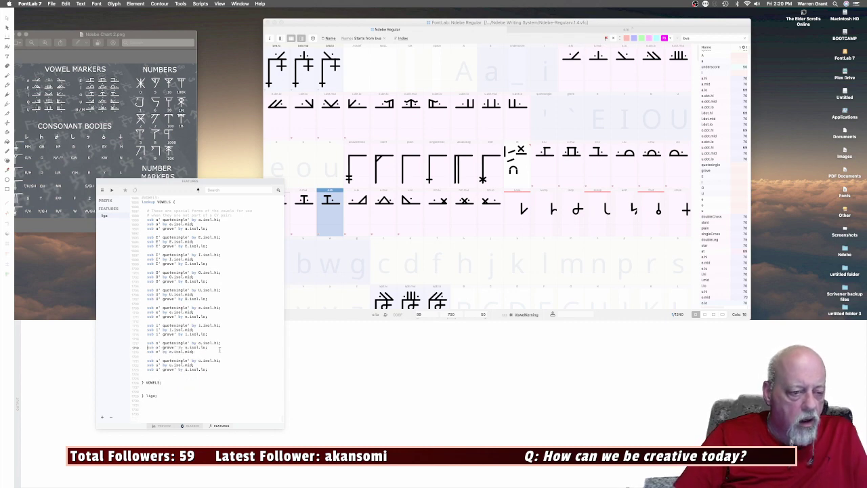
Compile the feature code, check the isolated o vowel forms in the preview, and return to the feature code.
left_click(114, 191)
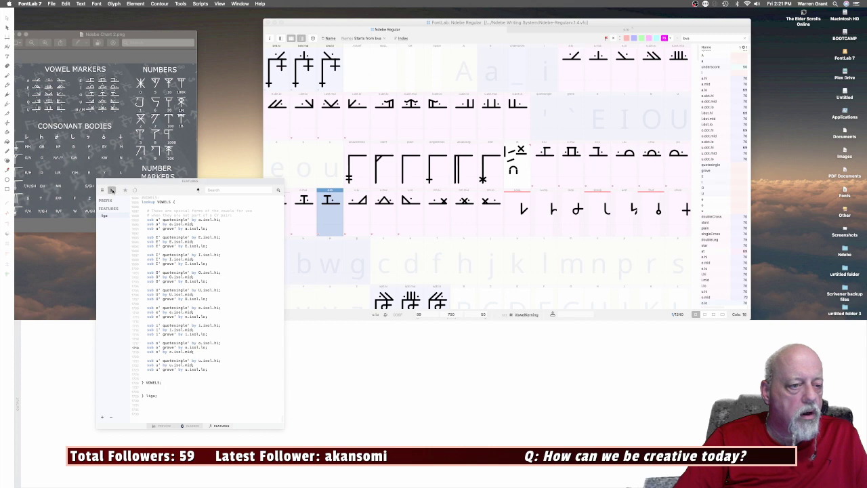
left_click(166, 426)
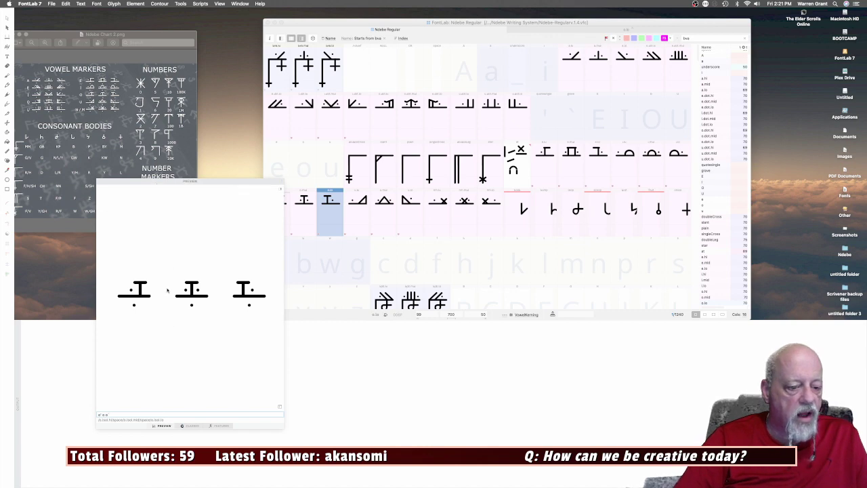
left_click(217, 426)
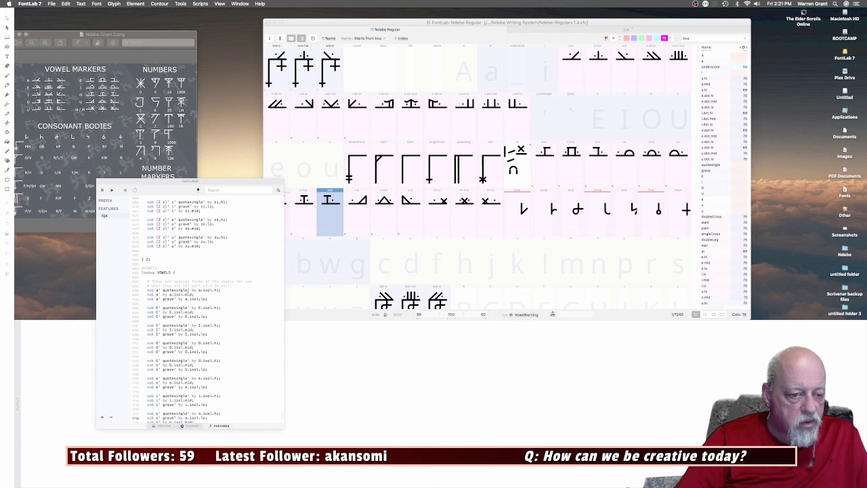
Move the a.isol.mid substitution rule below the a.isol.lo rule, keeping a blank line before the E group.
left_click_drag(194, 295, 147, 295)
key("ctrl+c")
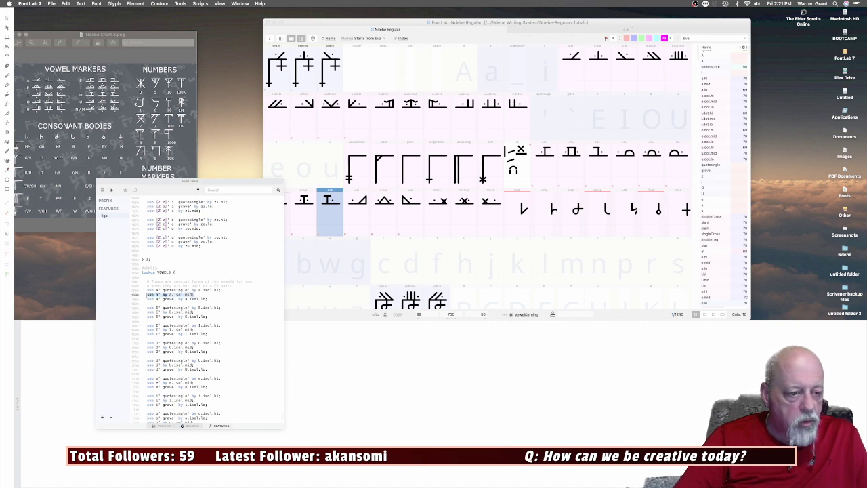
key("BackSpace")
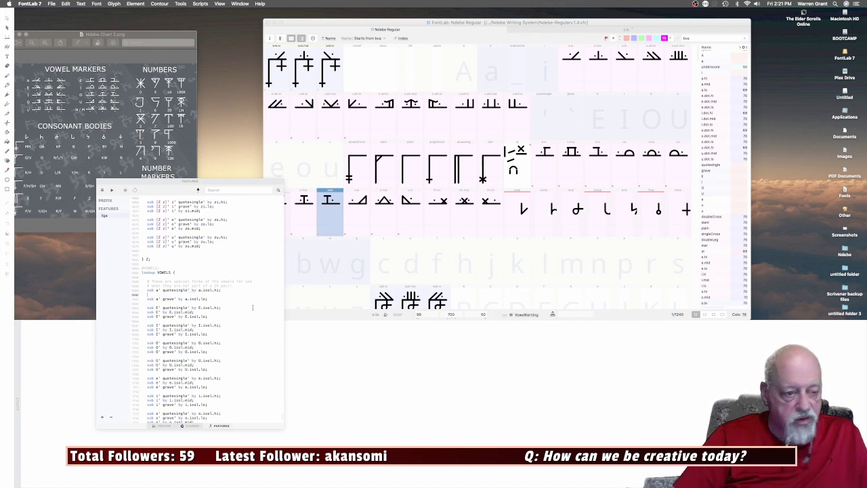
key("BackSpace")
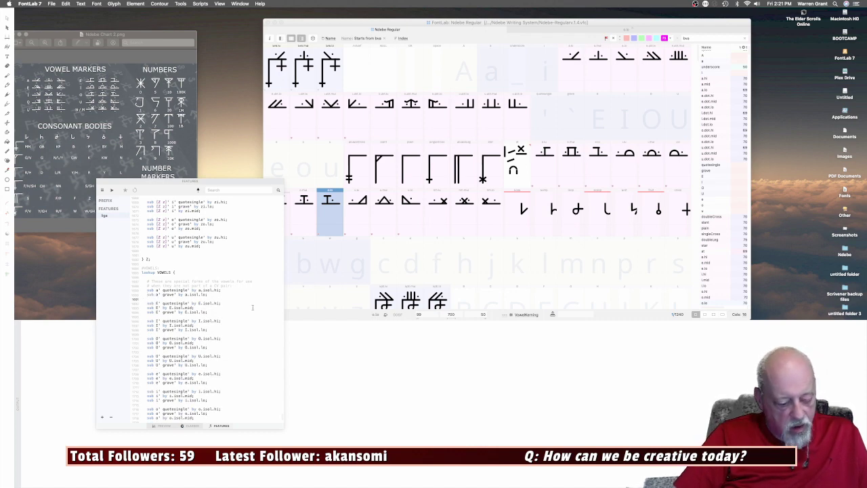
key("ctrl+v")
key("Return")
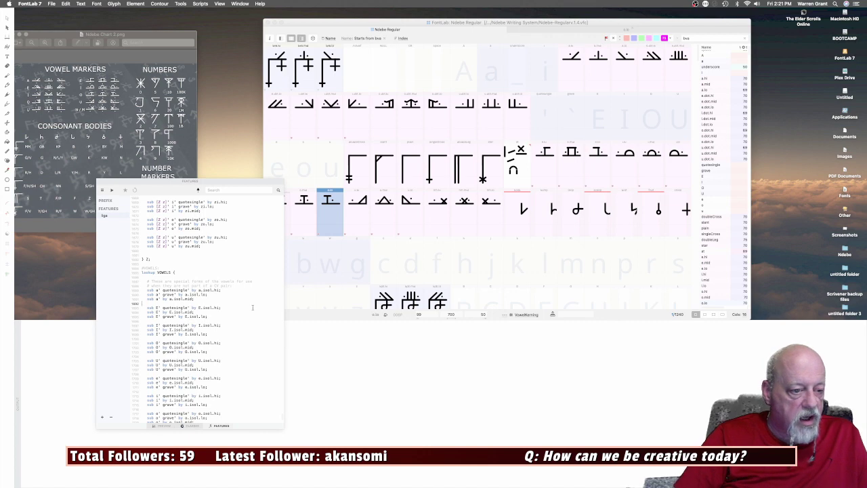
Move the E.isol.mid substitution rule below the E.isol.lo rule in the VOWELS lookup.
left_click_drag(195, 313, 146, 313)
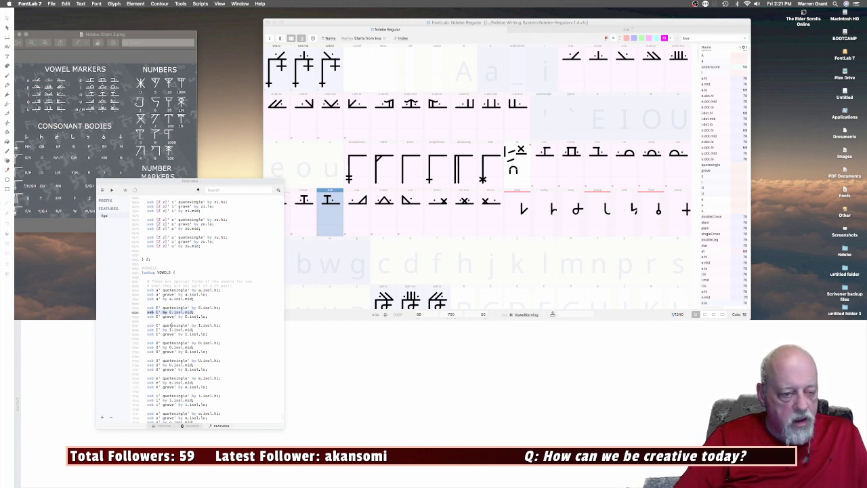
key("ctrl+x")
key("BackSpace")
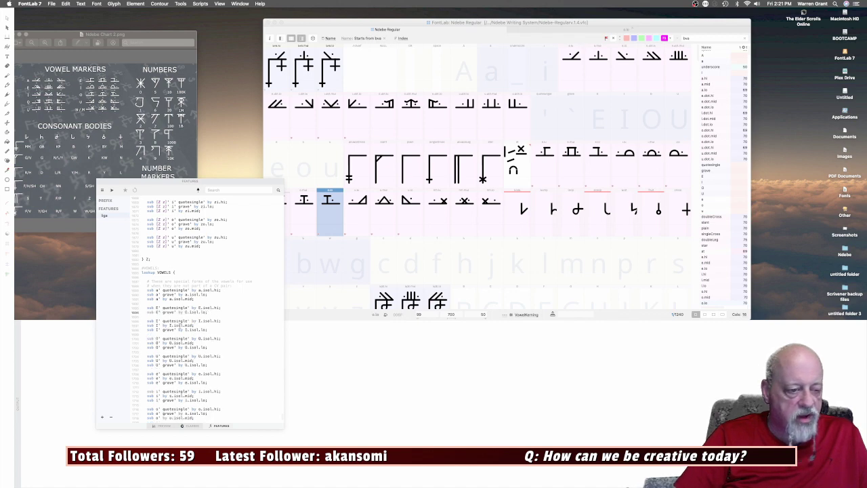
key("Down")
key("Return")
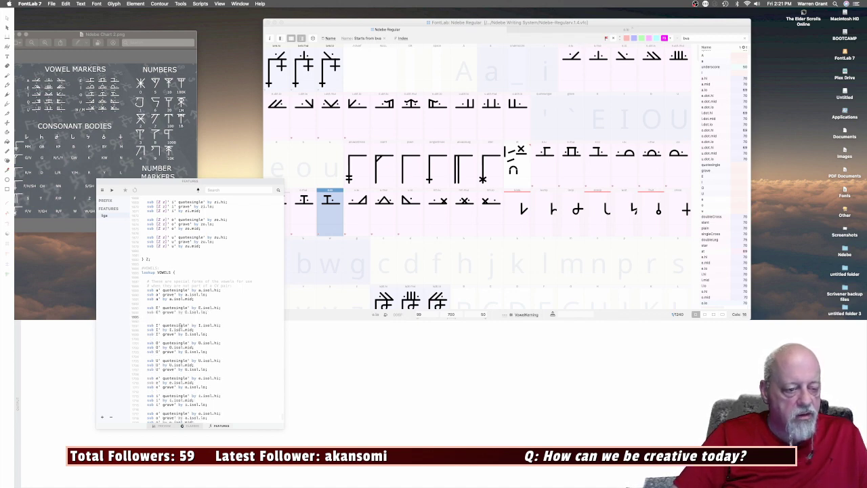
key("cmd+v")
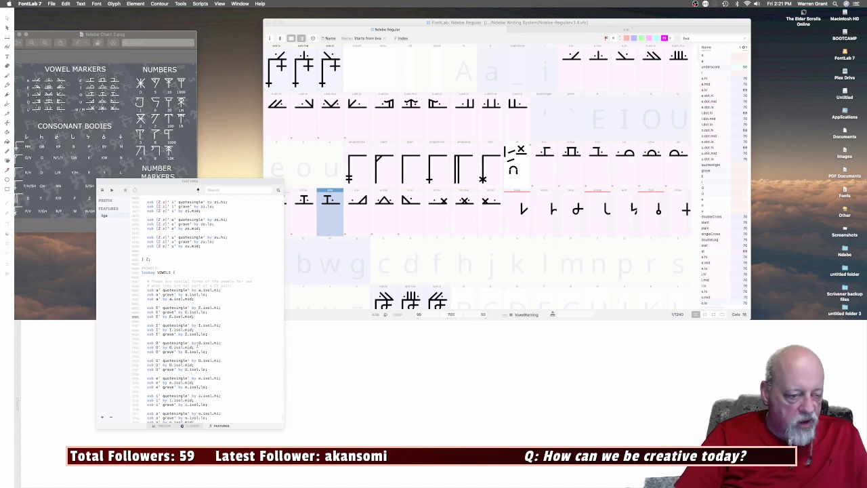
Move the I.isol.mid substitution rule below the I.isol.lo rule in the VOWELS lookup.
left_click_drag(195, 330, 147, 330)
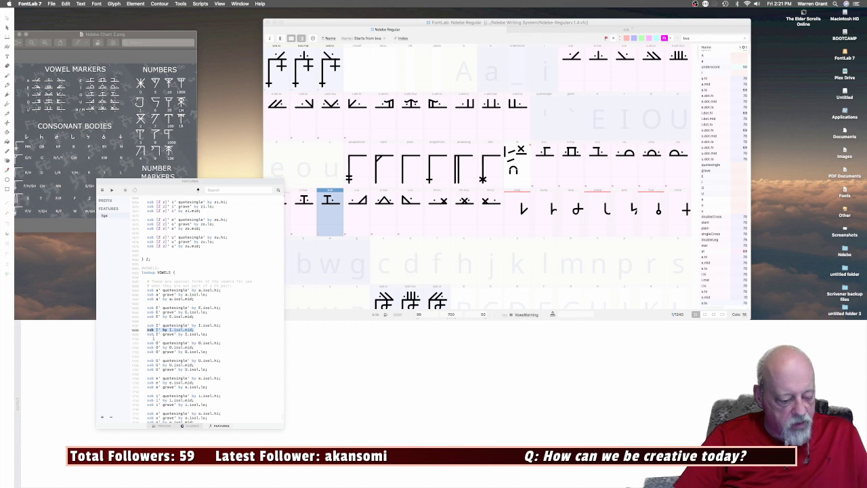
key("BackSpace")
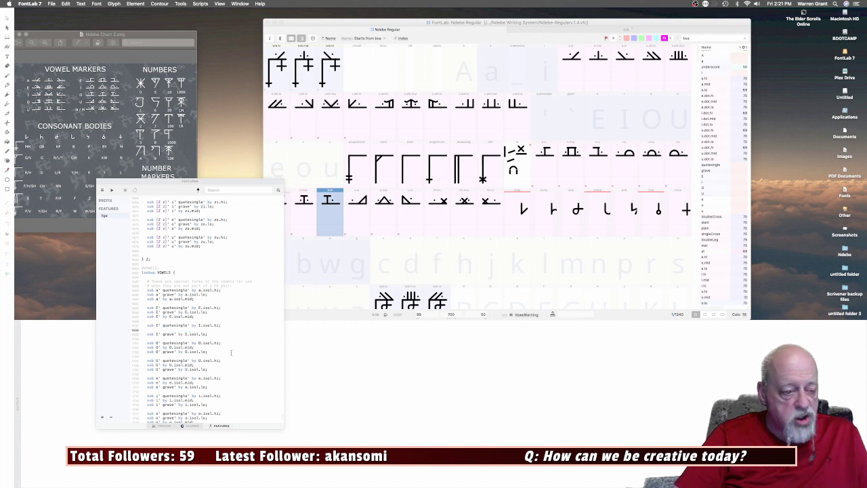
key("BackSpace")
key("Down")
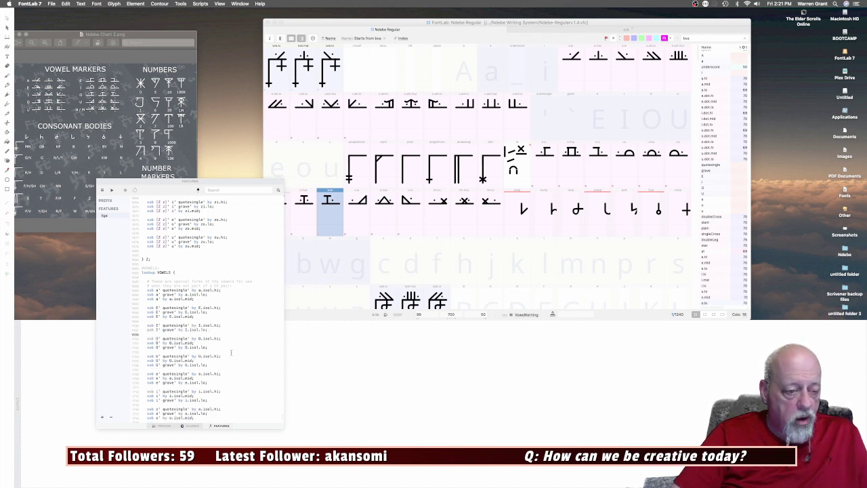
key("ctrl+v")
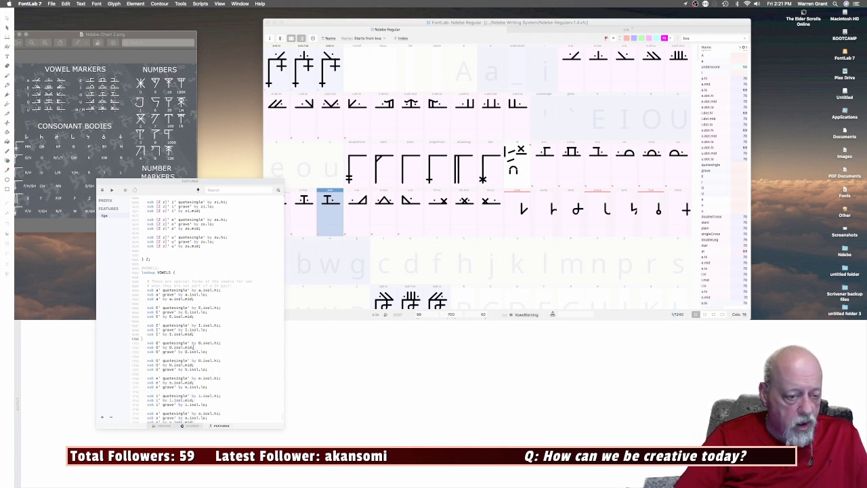
Move the O.isol.mid substitution rule below the O.isol.lo rule, keeping a blank line before the U group.
left_click_drag(194, 347, 146, 346)
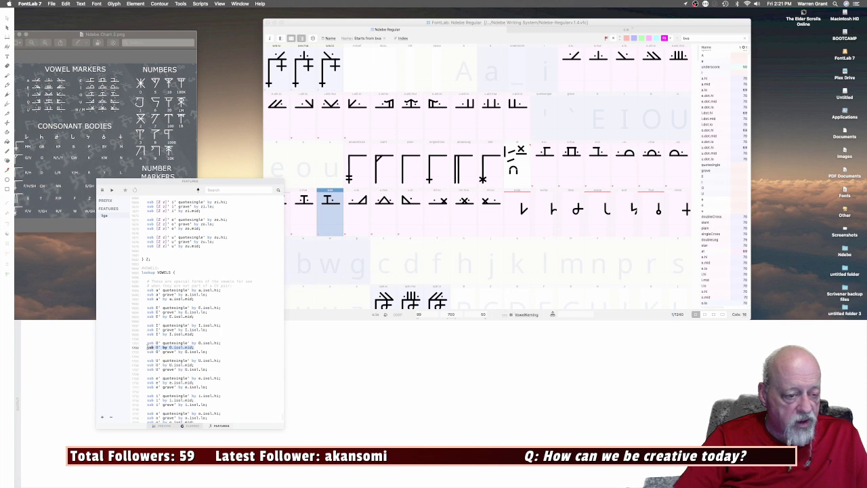
key("super+x")
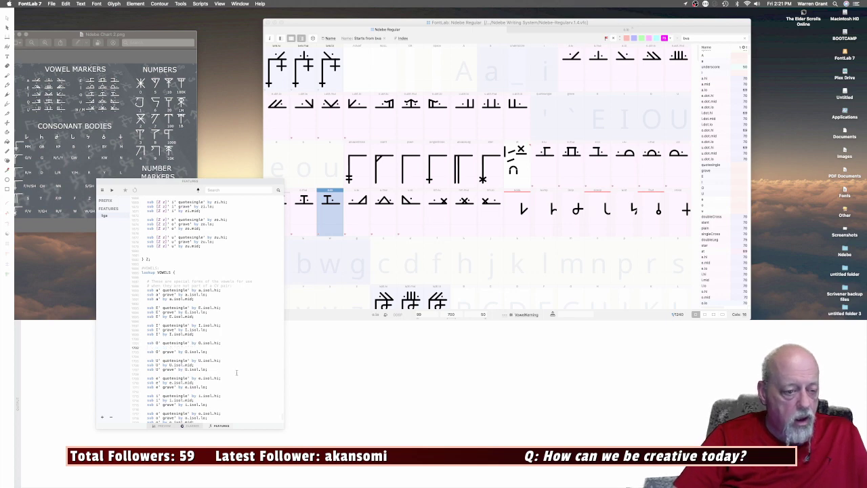
key("Delete")
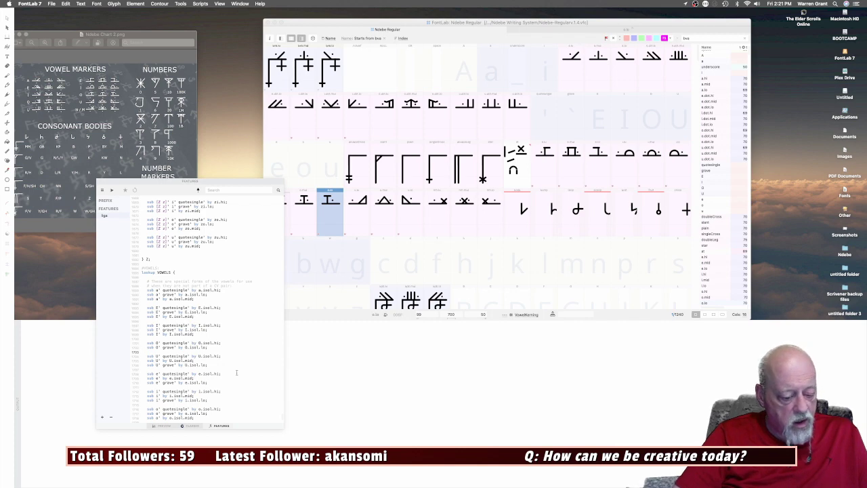
key("super+v")
key("Return")
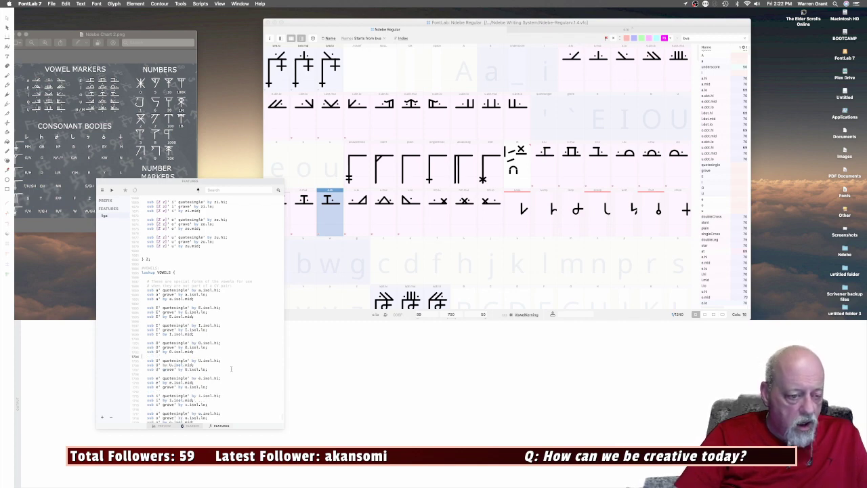
Move the U.isol.mid substitution rule below the U.isol.lo rule in the VOWELS lookup.
scroll(231, 369, "down", 3)
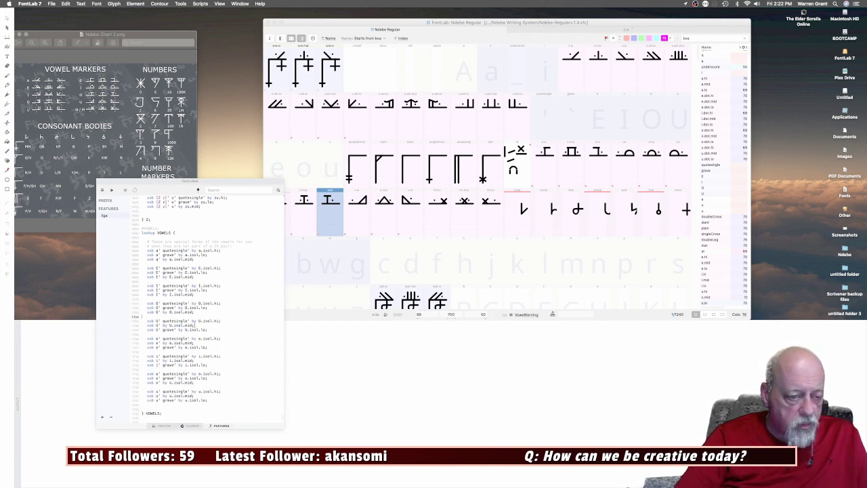
left_click_drag(195, 326, 149, 326)
key("super+x")
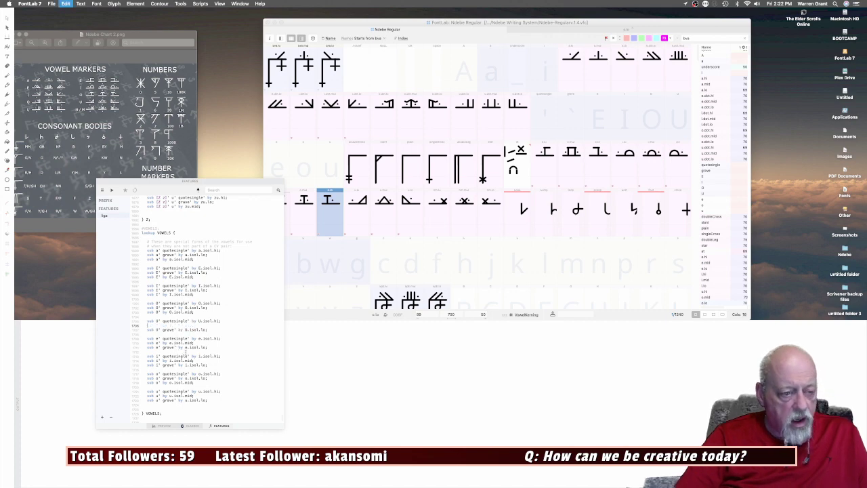
key("Delete")
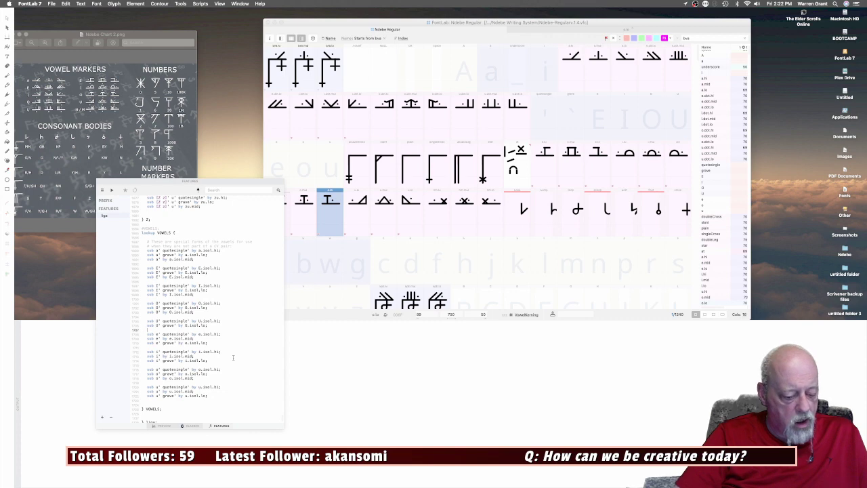
key("super+v")
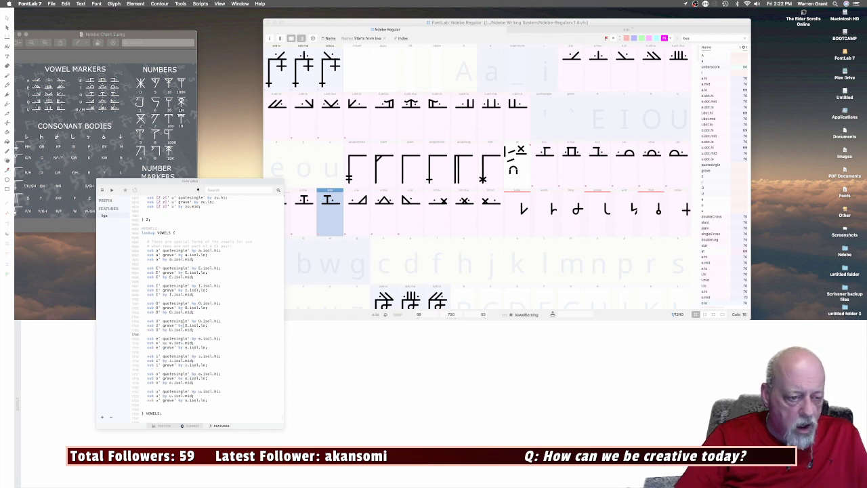
Move the lowercase e.isol.mid substitution rule below the e.isol.lo rule in the VOWELS lookup.
left_click_drag(195, 343, 147, 342)
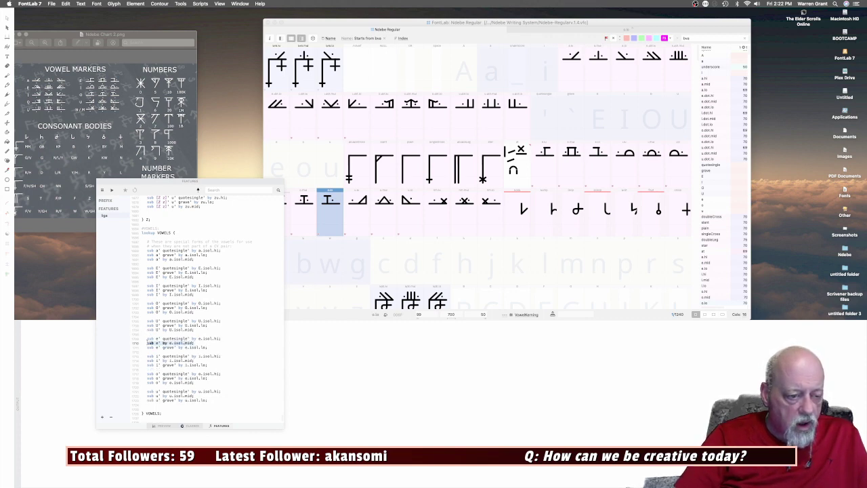
key("super+x")
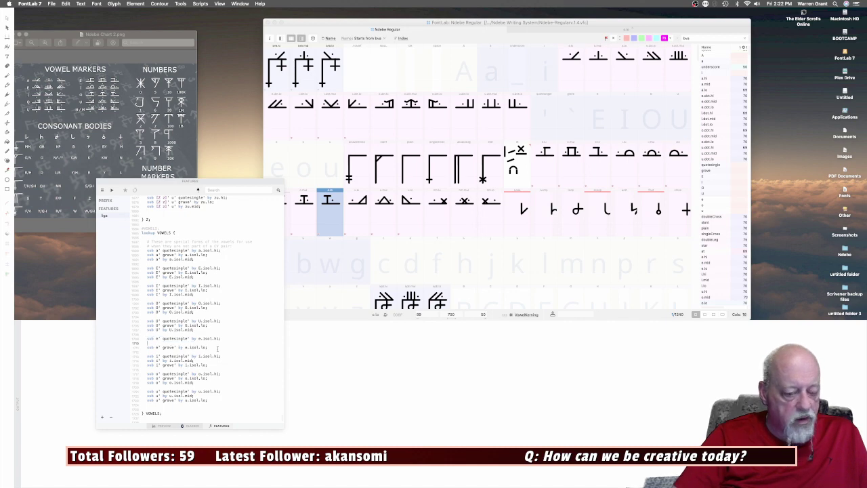
key("Delete")
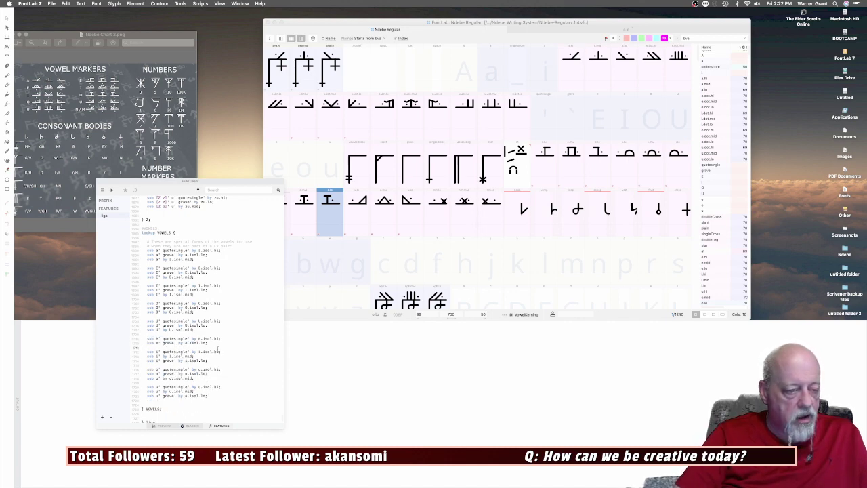
key("super+v")
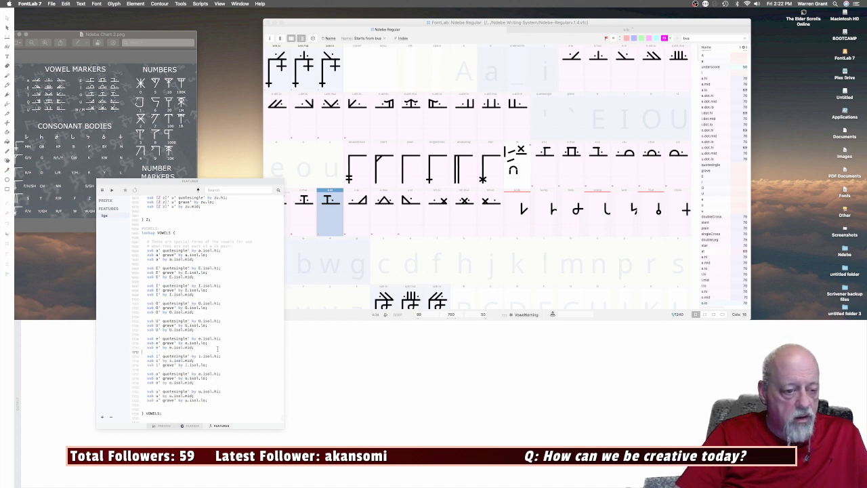
Move the lowercase i.isol.mid substitution rule below the i.isol.lo rule in the VOWELS lookup.
left_click_drag(196, 361, 146, 360)
key("super+x")
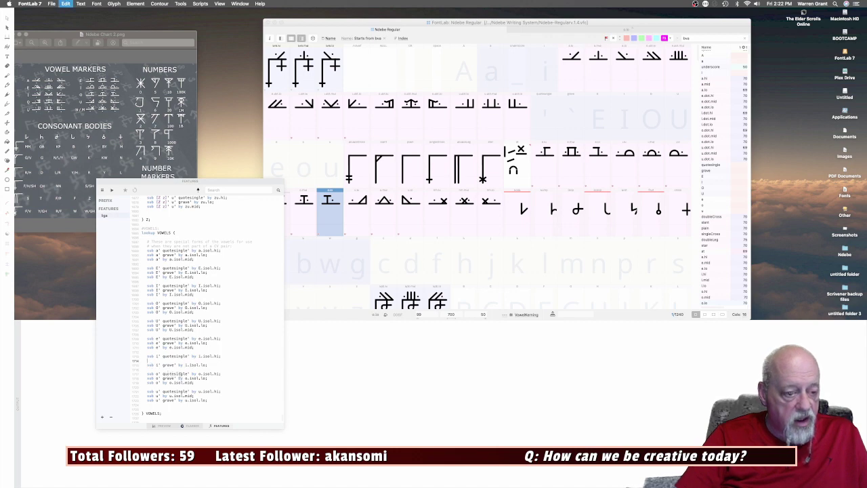
key("BackSpace")
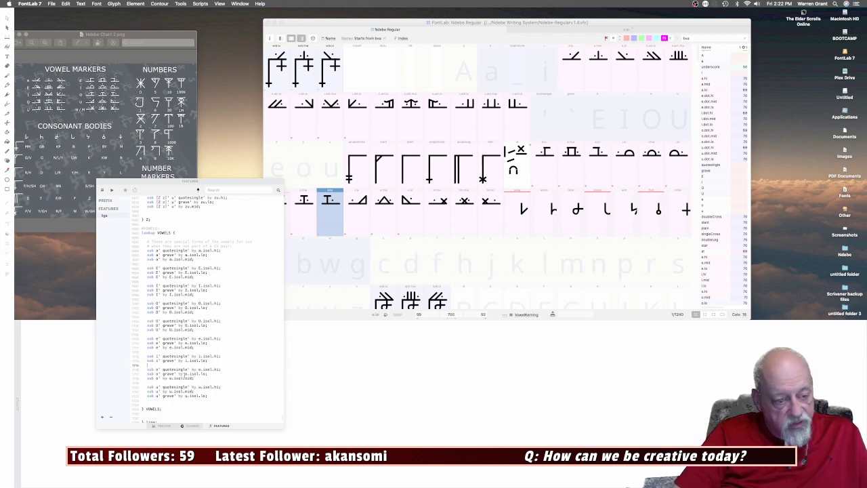
key("super+v")
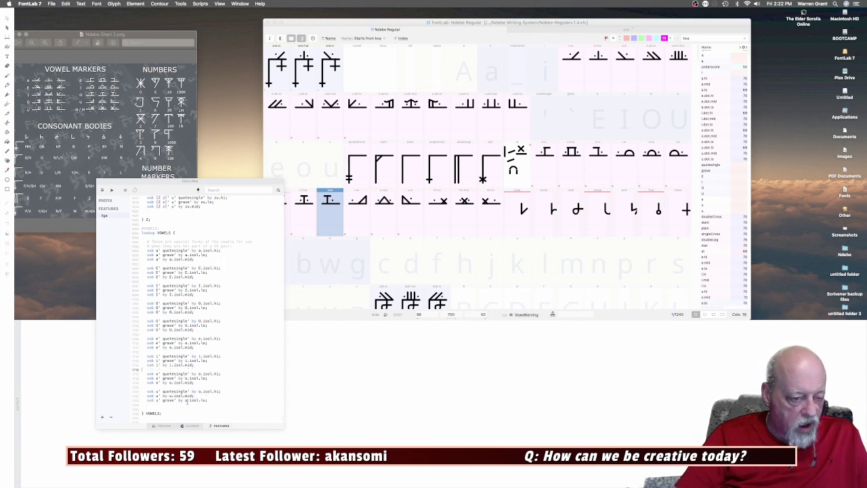
Move the lowercase u.isol.mid substitution rule below the u.isol.lo rule in the VOWELS lookup and compile the features.
left_click_drag(195, 396, 146, 395)
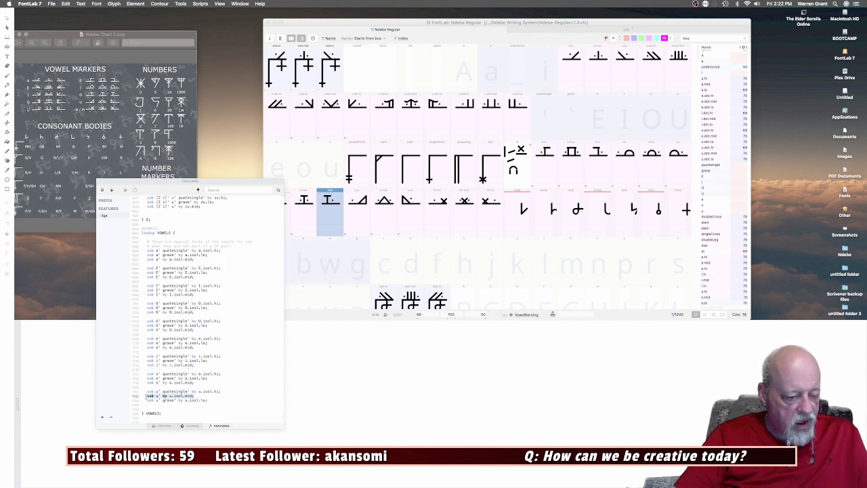
key("super+x")
key("Delete")
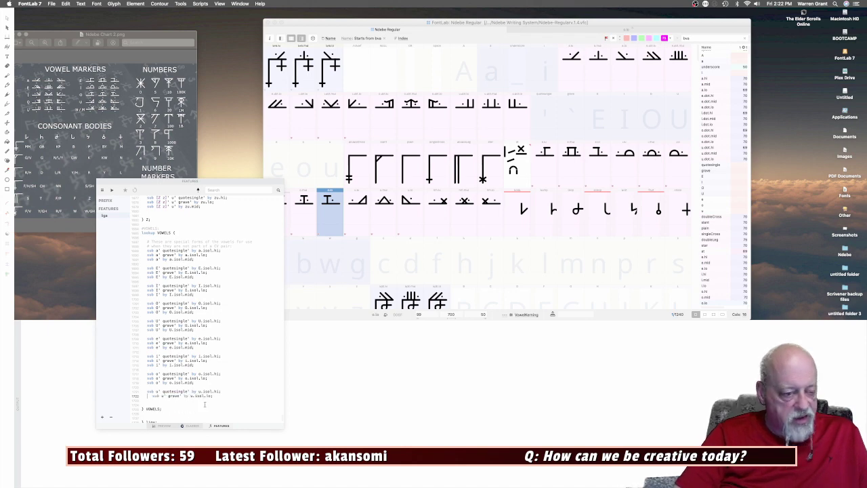
key("Delete")
key("Delete")
key("Down")
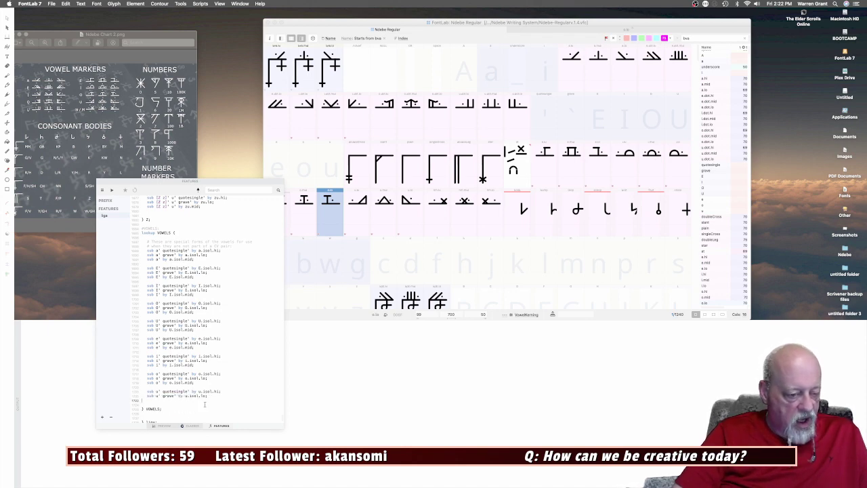
key("super+v")
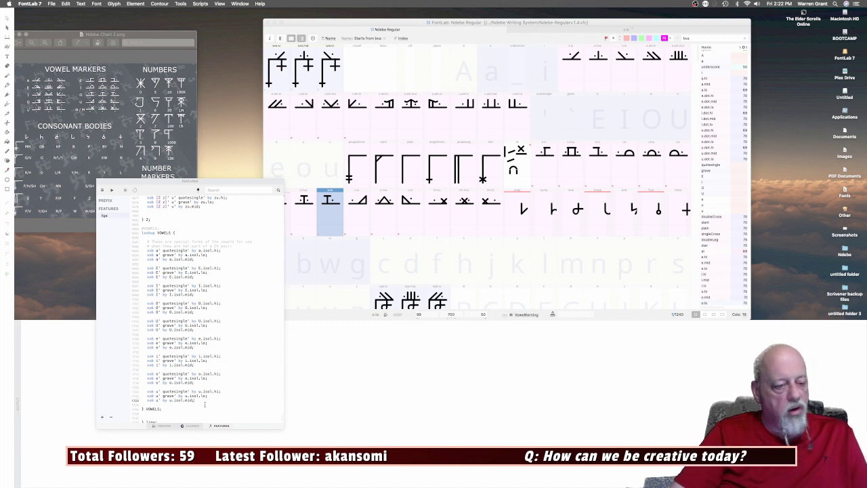
left_click(112, 192)
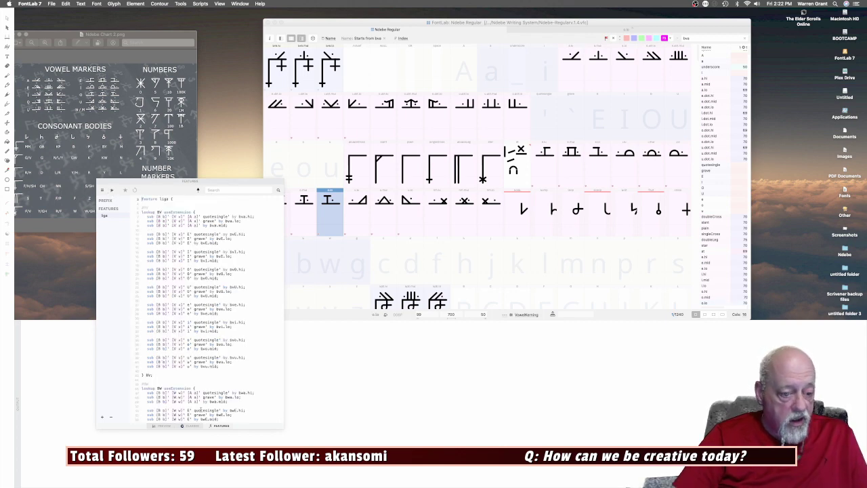
Preview the isolated a vowel's hi, mid and lo forms using the sample text a'aa`.
left_click(164, 426)
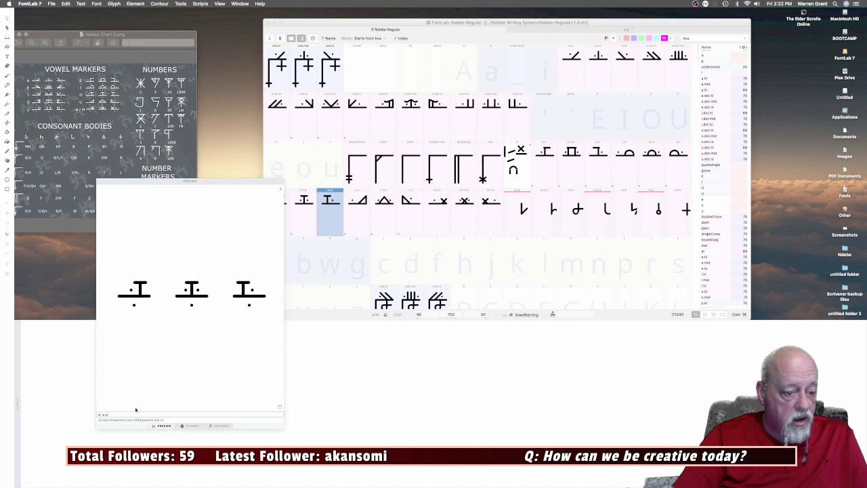
left_click_drag(111, 412, 94, 414)
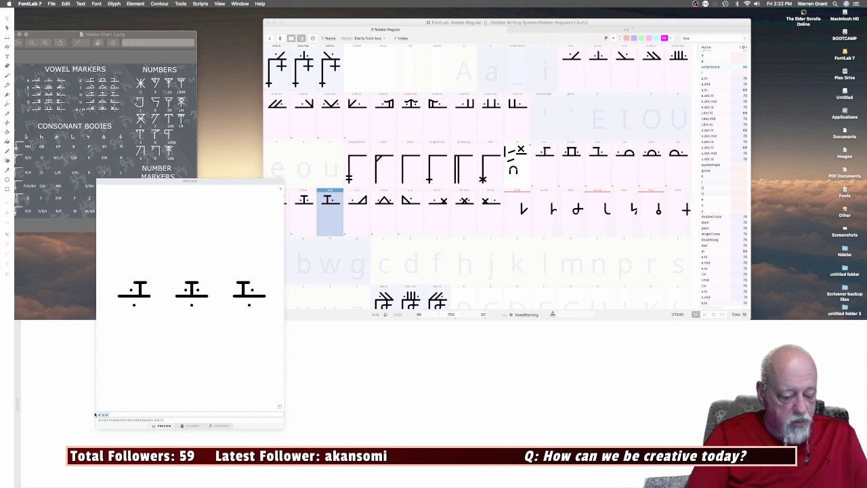
type("/!")
key("BackSpace")
type("a")
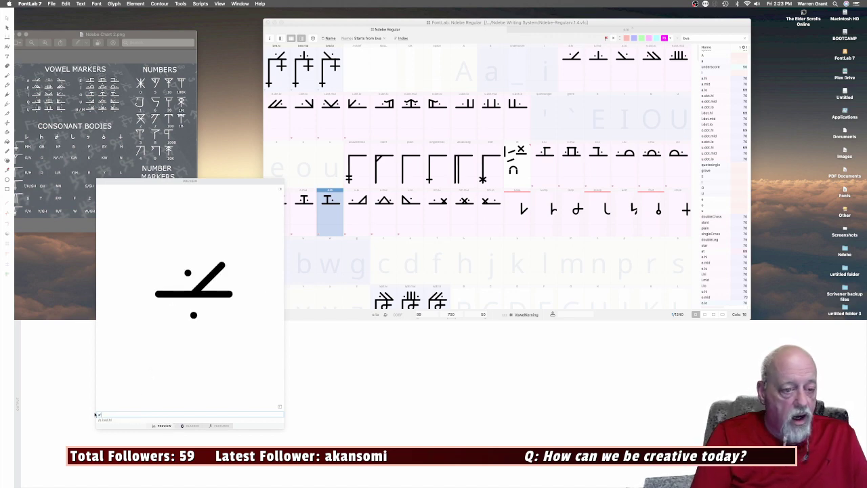
type("/!")
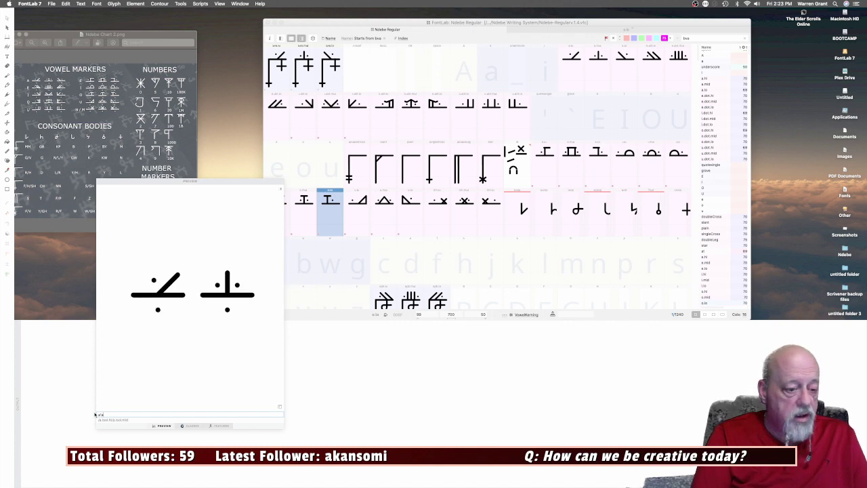
type("a/!")
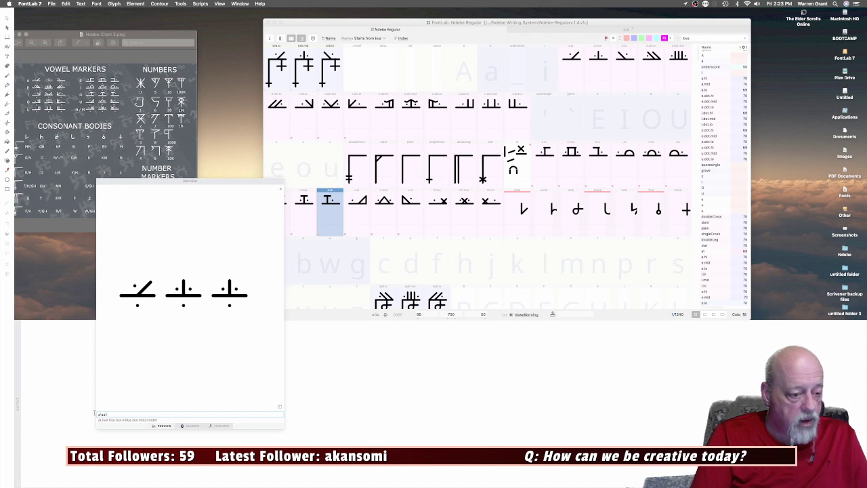
key("BackSpace")
key("BackSpace")
type("a")
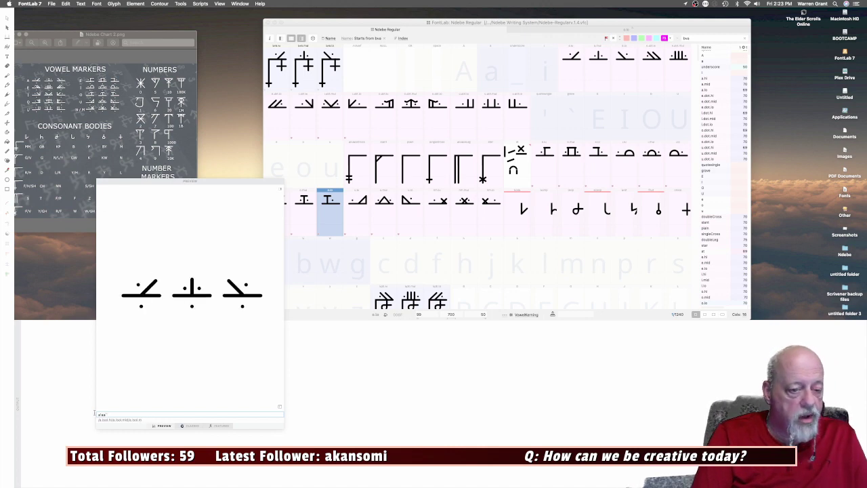
Replace the preview text with space-separated capital E vowels, starting with E' and E, to check the isolated forms.
key("BackSpace")
key("BackSpace")
key("BackSpace")
key("BackSpace")
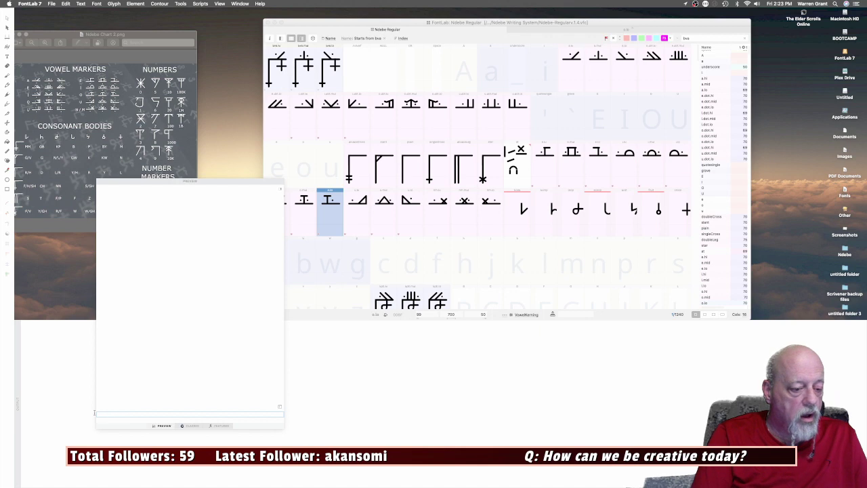
type("a")
key("BackSpace")
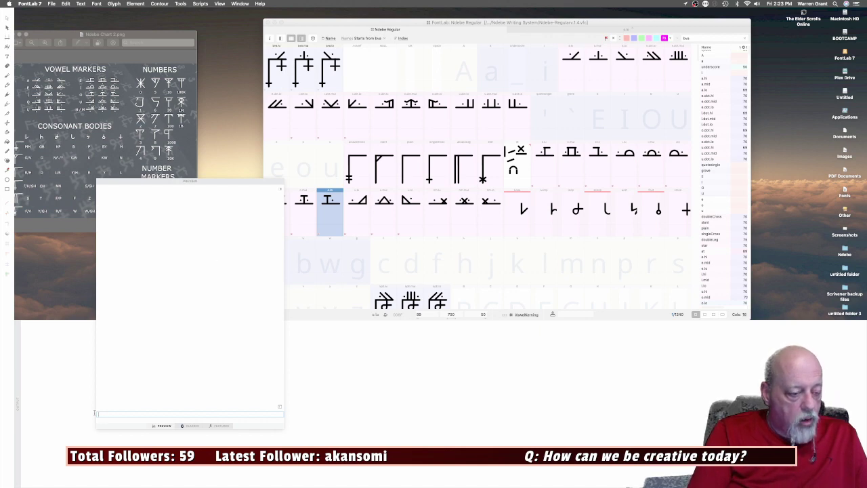
type("e")
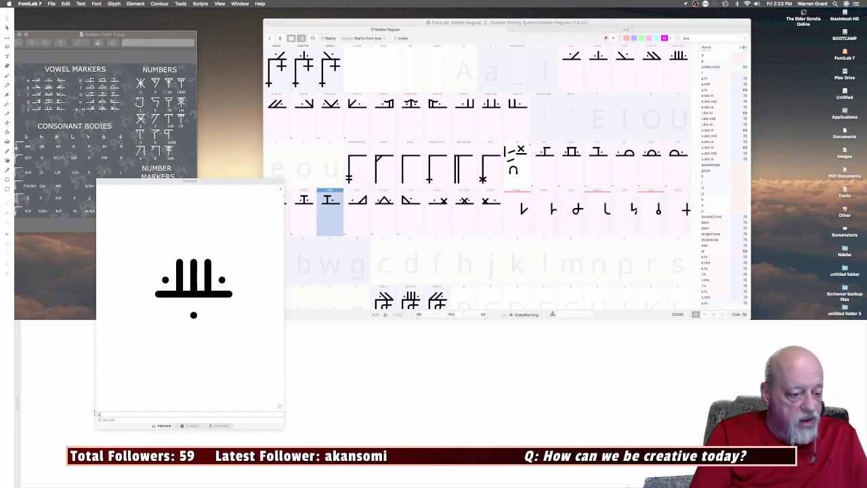
type("i")
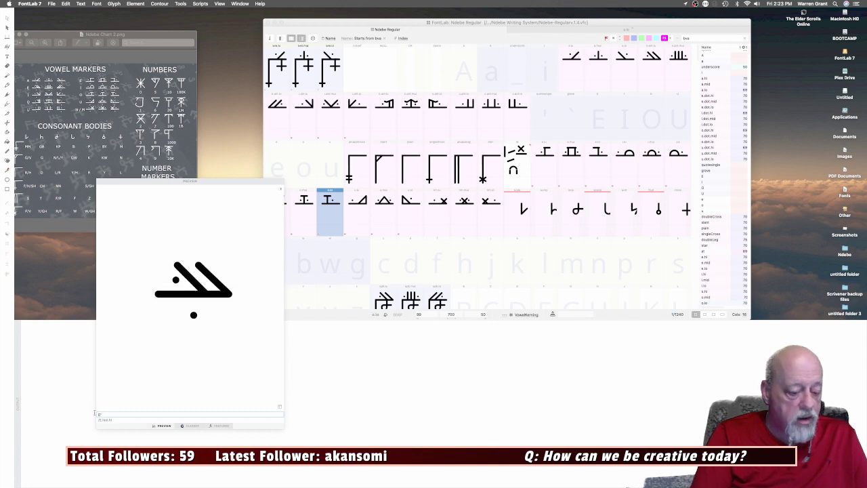
type(" e")
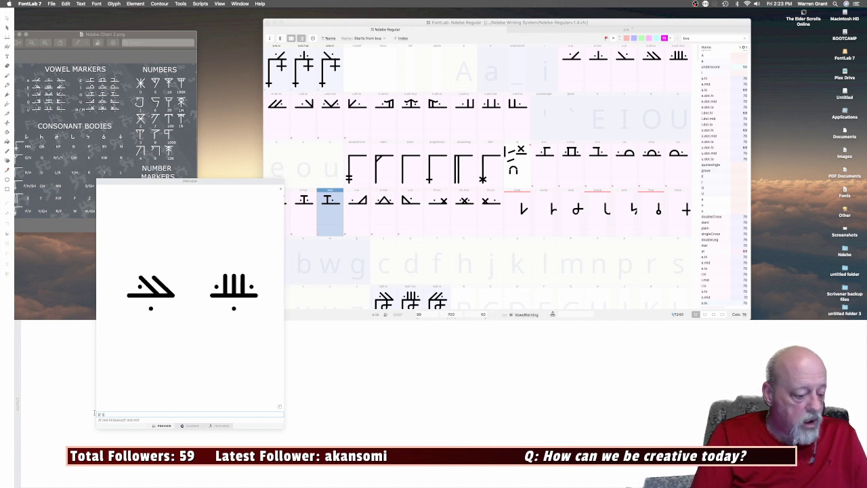
type(" ea")
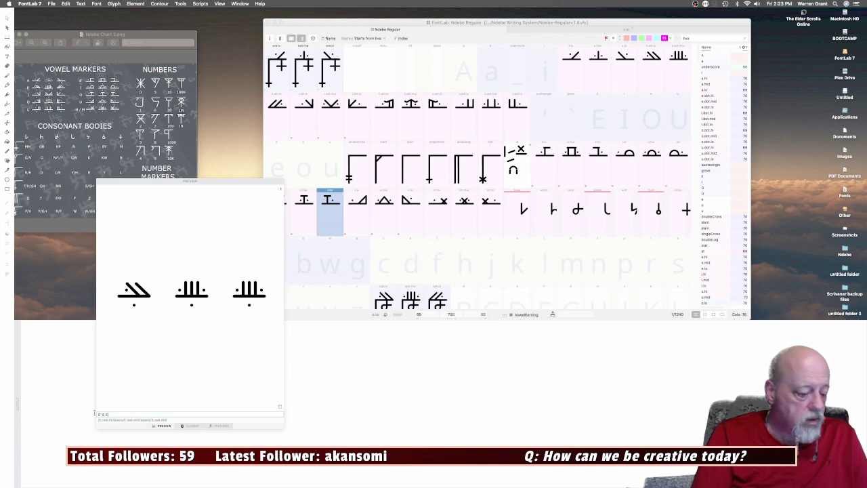
Preview the isolated capital I vowel's hi, mid and lo forms using the sample text I' I I`.
key("BackSpace")
key("BackSpace")
key("BackSpace")
key("BackSpace")
key("BackSpace")
key("BackSpace")
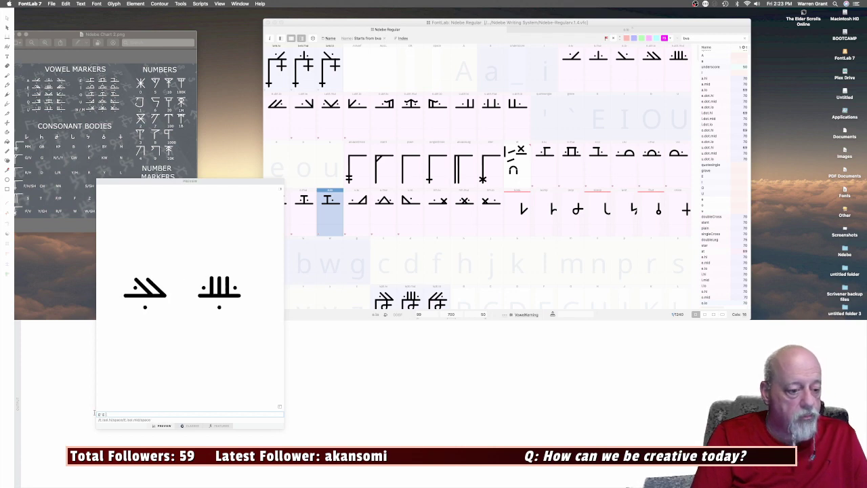
type("a")
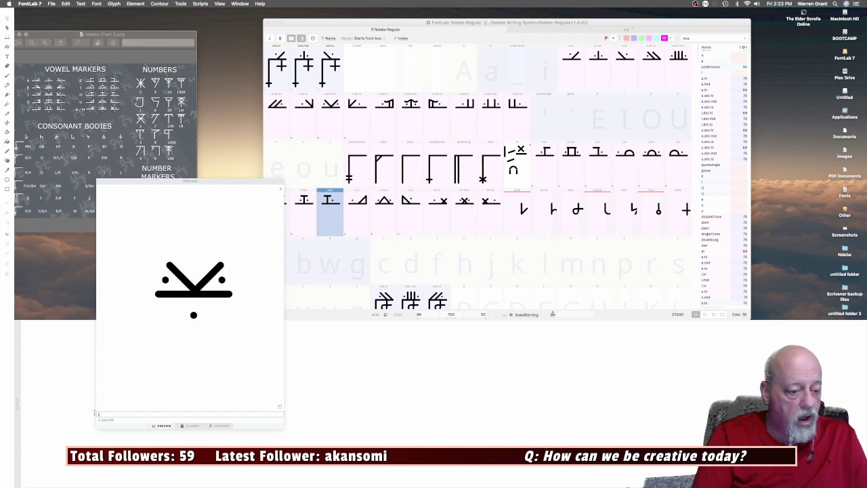
type("b")
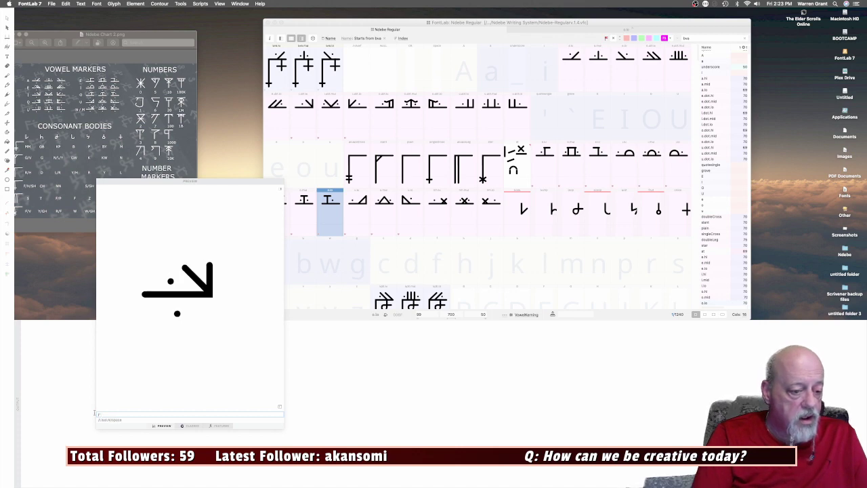
type(" a a")
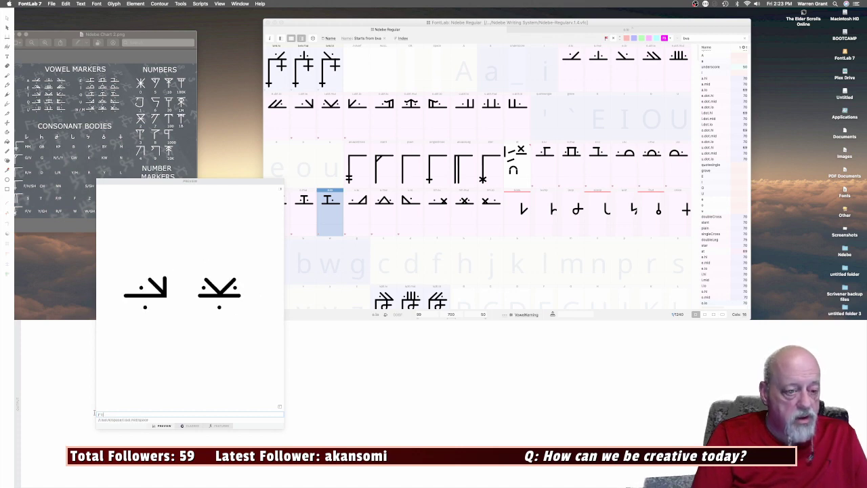
type("`")
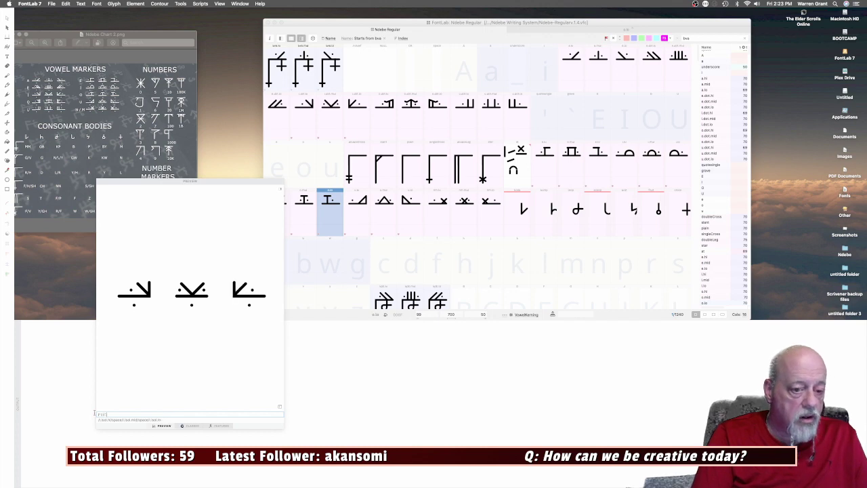
Preview the syllable ma both without a tone mark and with a single quote after it.
key("BackSpace")
key("BackSpace")
key("BackSpace")
key("BackSpace")
key("BackSpace")
key("BackSpace")
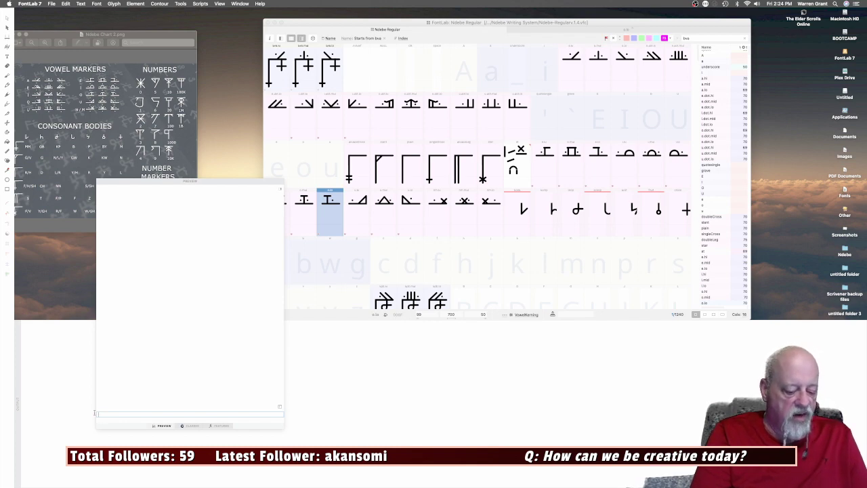
type("a")
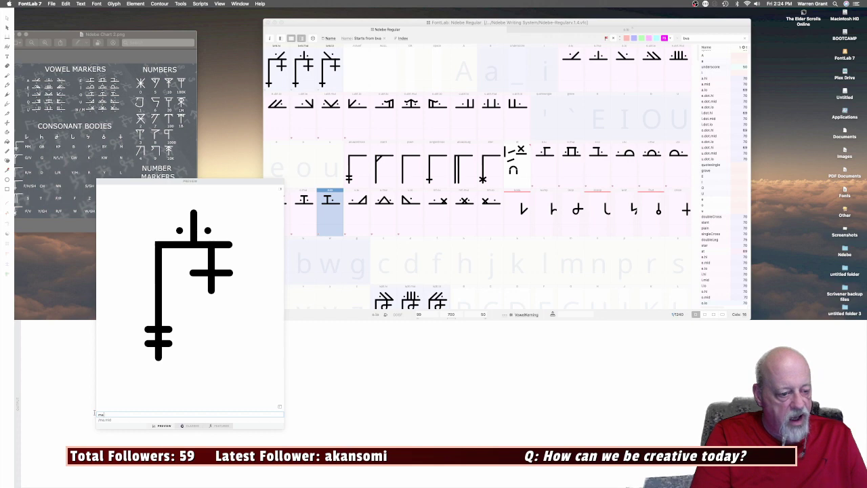
type("/")
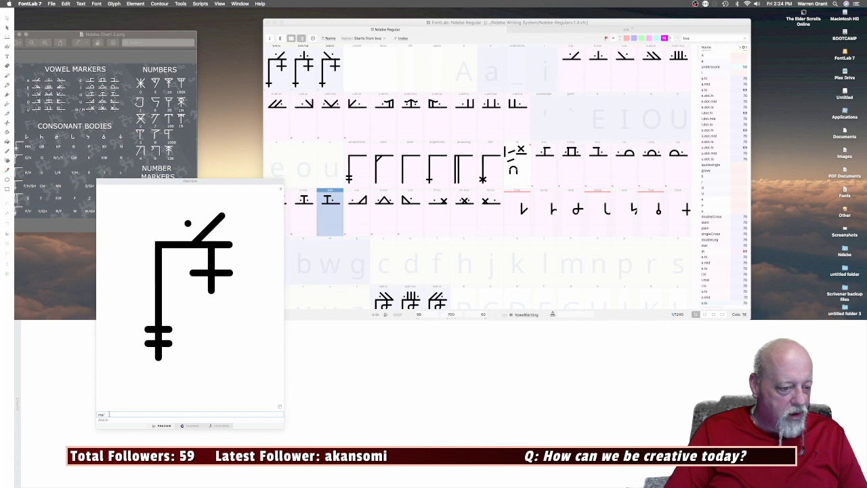
left_click_drag(107, 414, 95, 415)
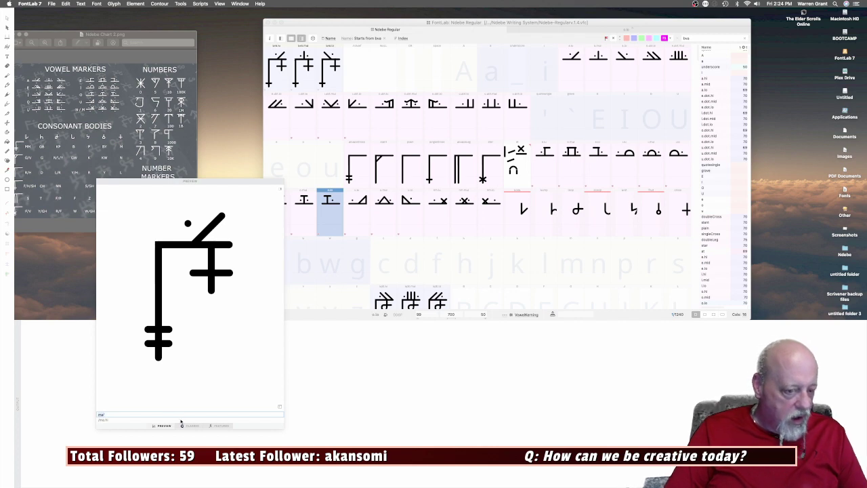
left_click(111, 414)
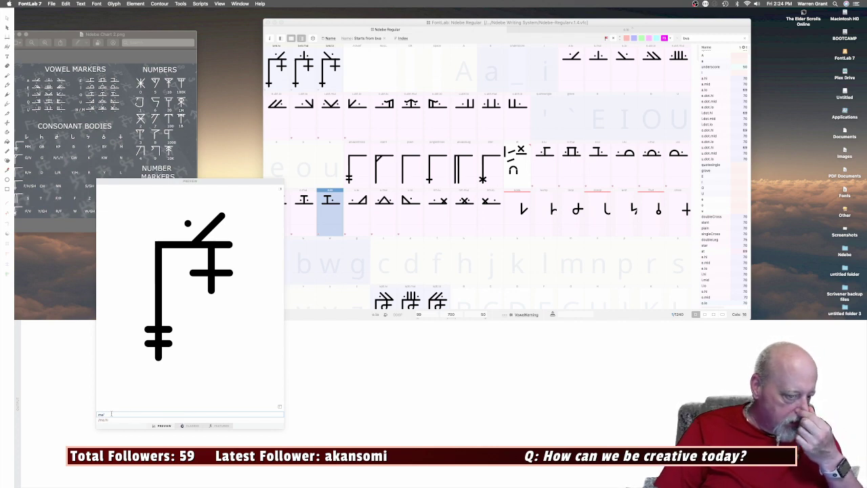
key("BackSpace")
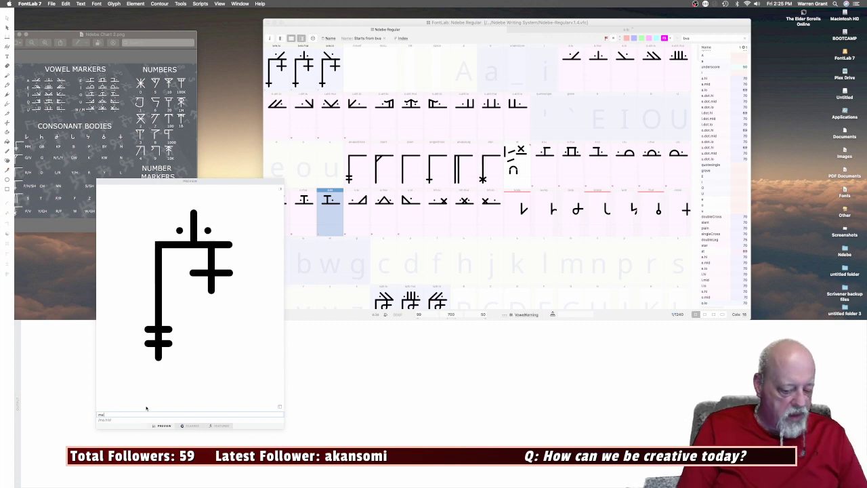
type(".")
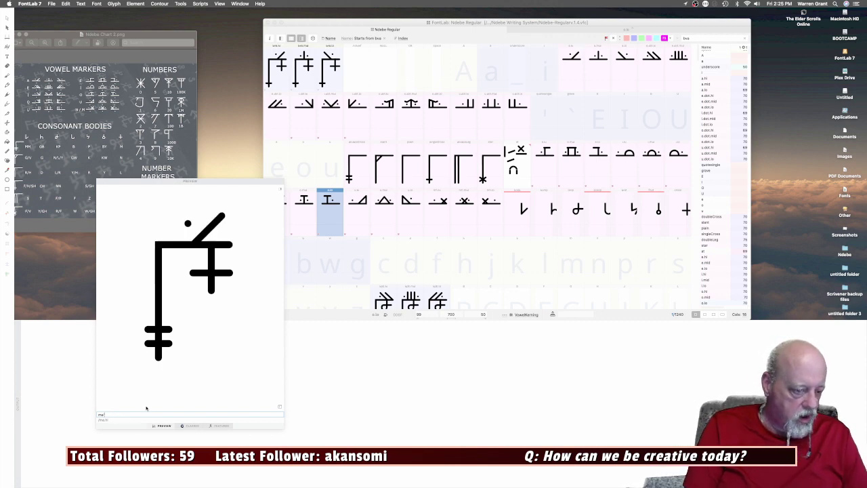
Preview the syllable mi in its mid, lo and hi forms by varying the tone mark after it.
key("BackSpace")
key("BackSpace")
key("BackSpace")
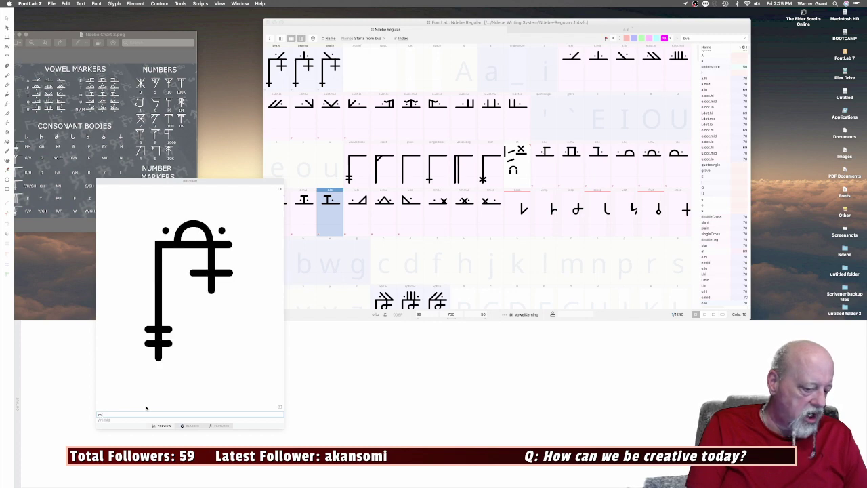
type("i")
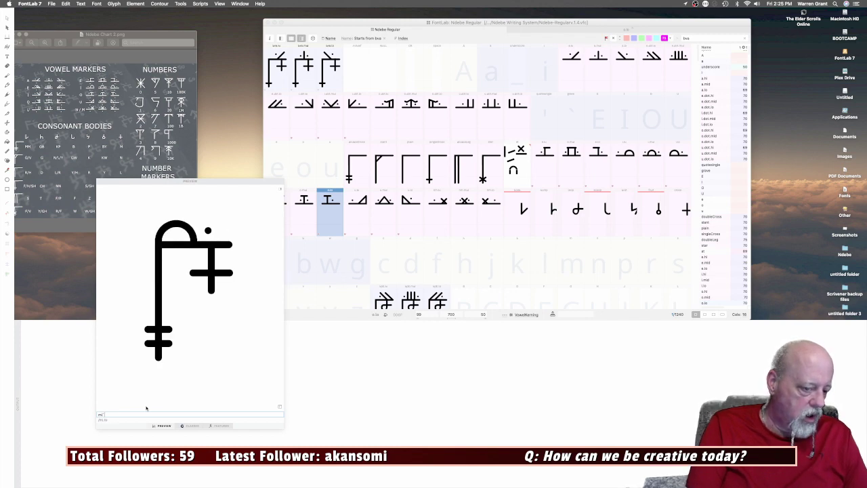
type("il")
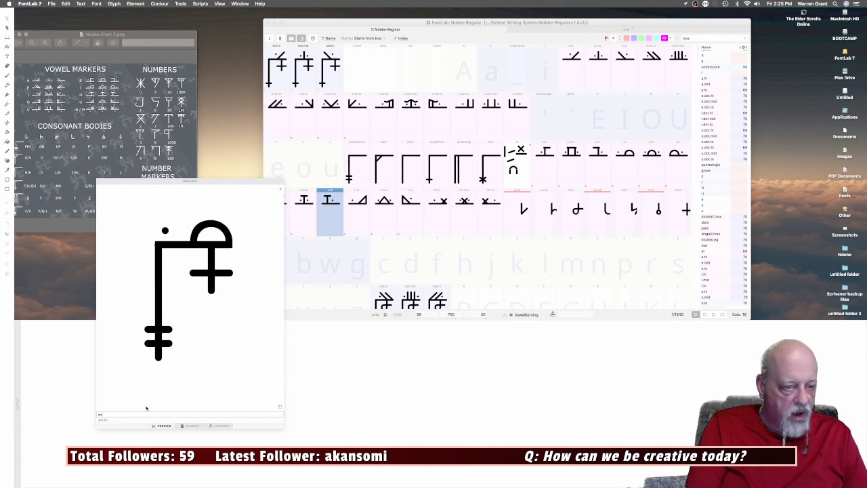
type("i")
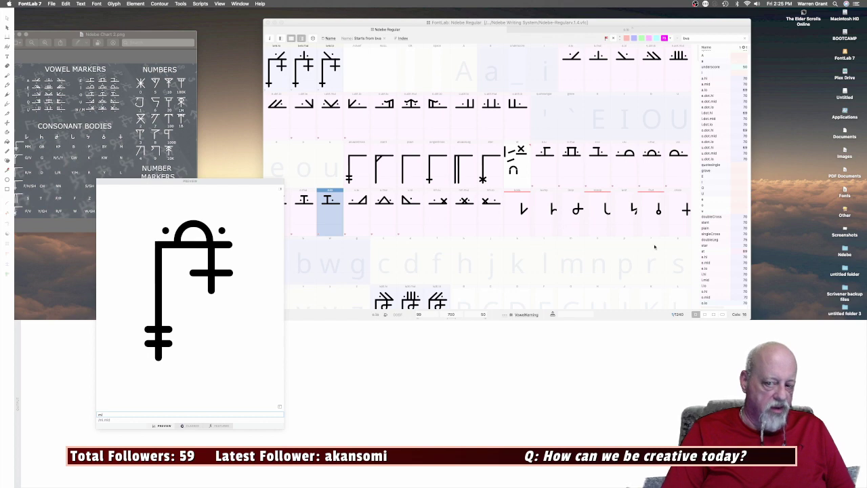
Replace the syllable in the preview text with a single isolated a.
key("BackSpace")
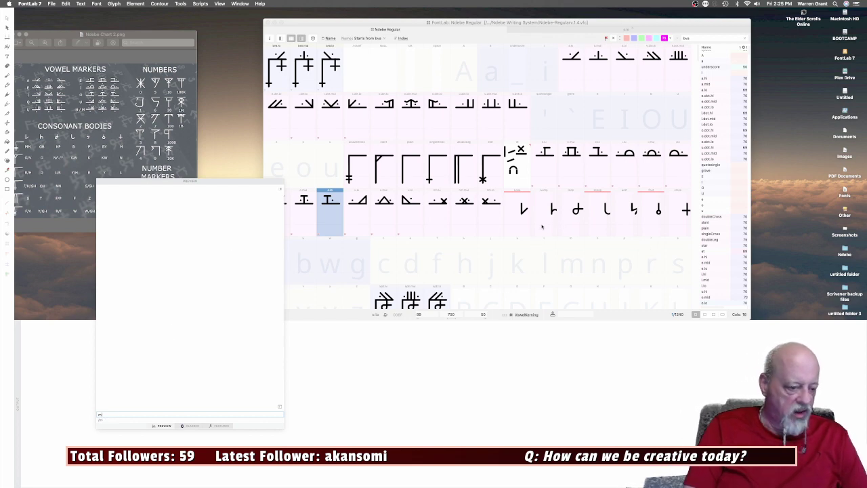
type("a")
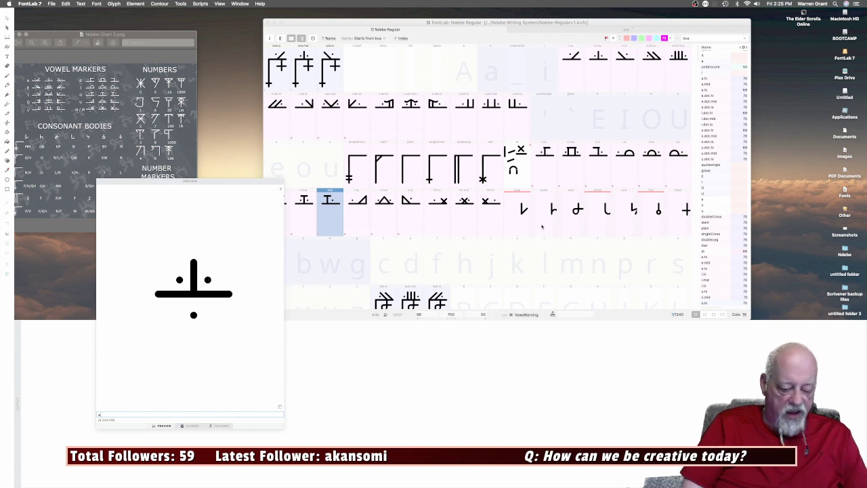
Preview the isolated a with a single quote after it, and the syllable ba both without and with that mark.
type("'")
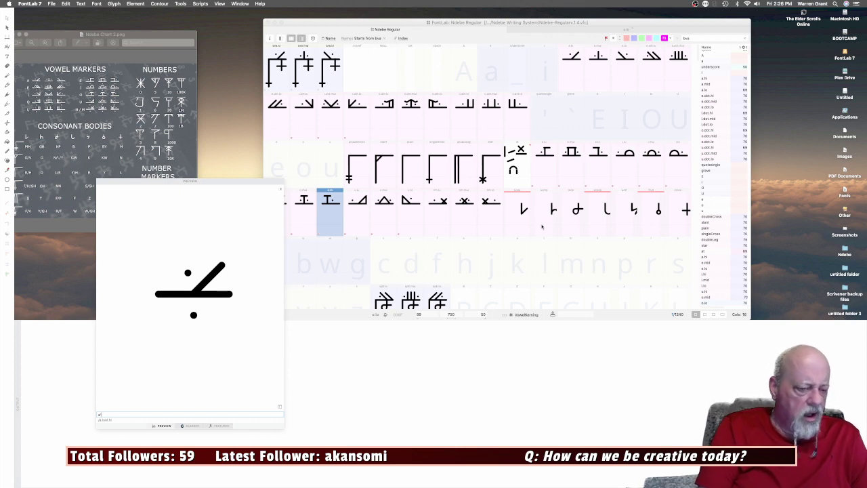
key("BackSpace")
key("BackSpace")
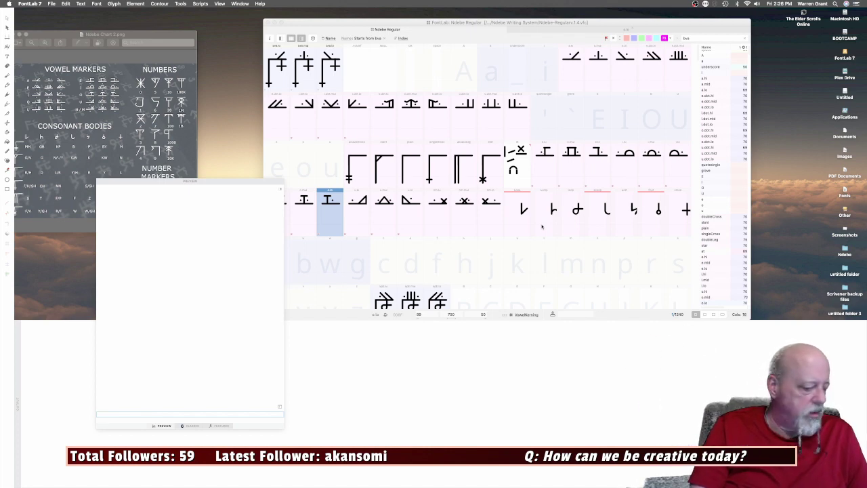
type("a")
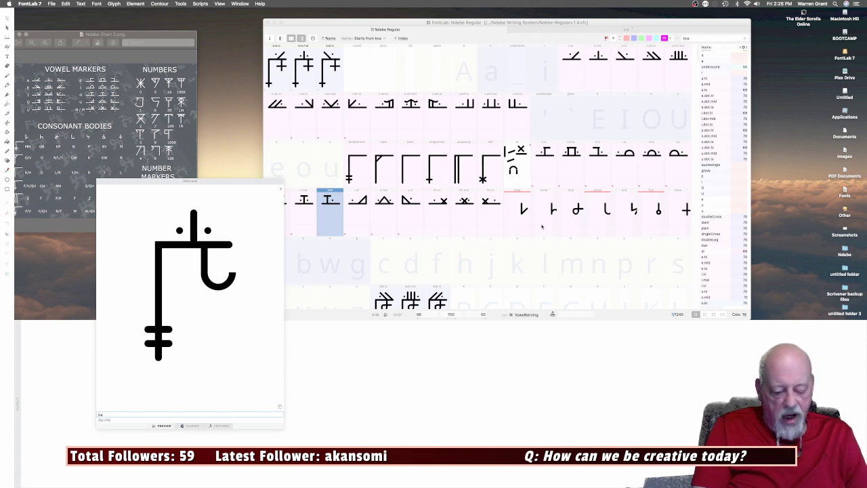
type("/")
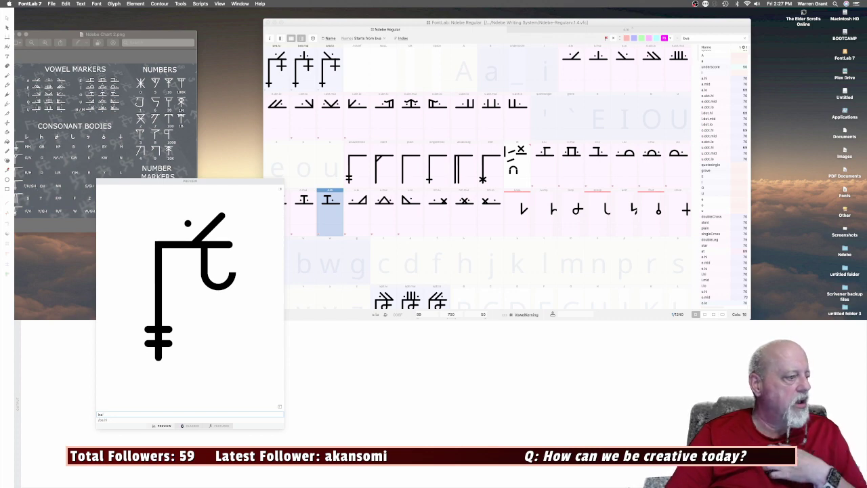
Show the font's liga feature code and move the floating panel group below the Ndebe chart image.
key("super+Tab")
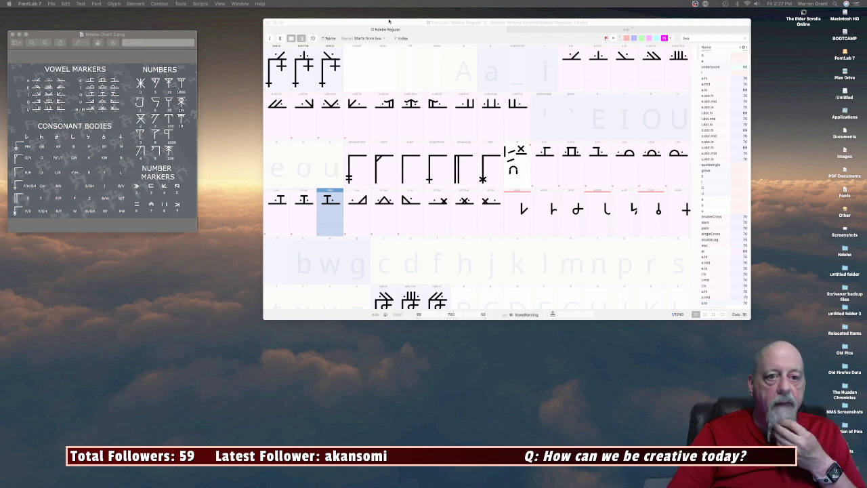
left_click(389, 24)
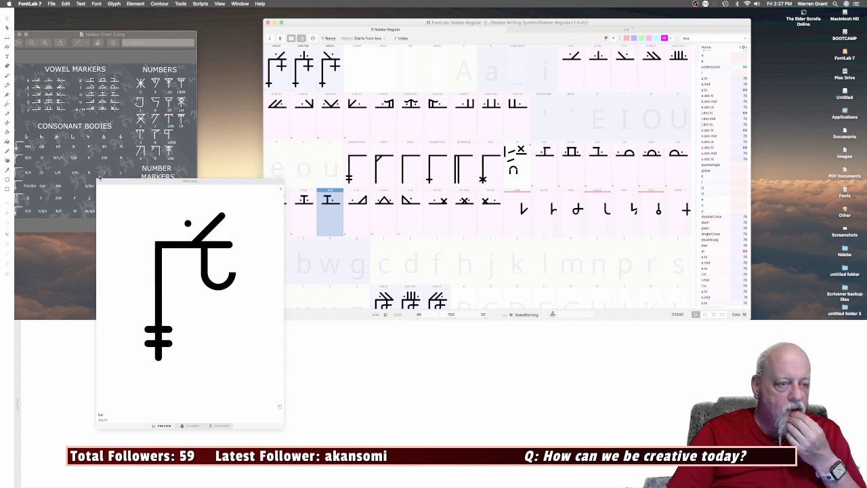
left_click(168, 179)
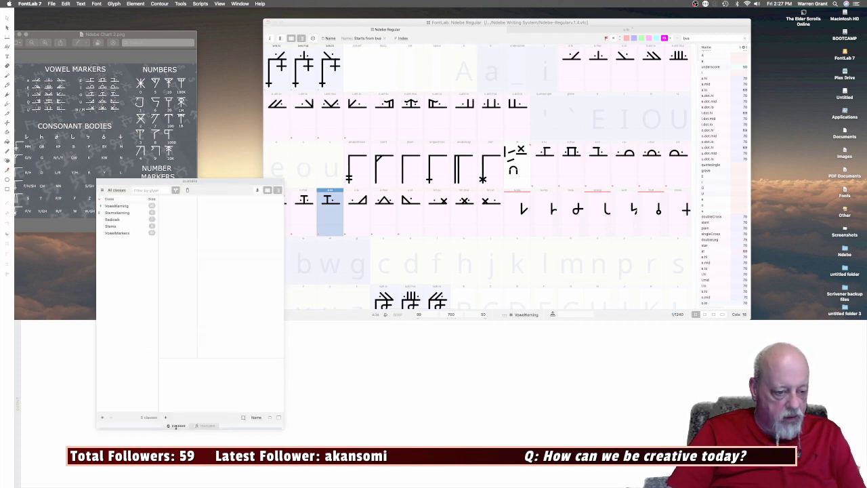
left_click(204, 426)
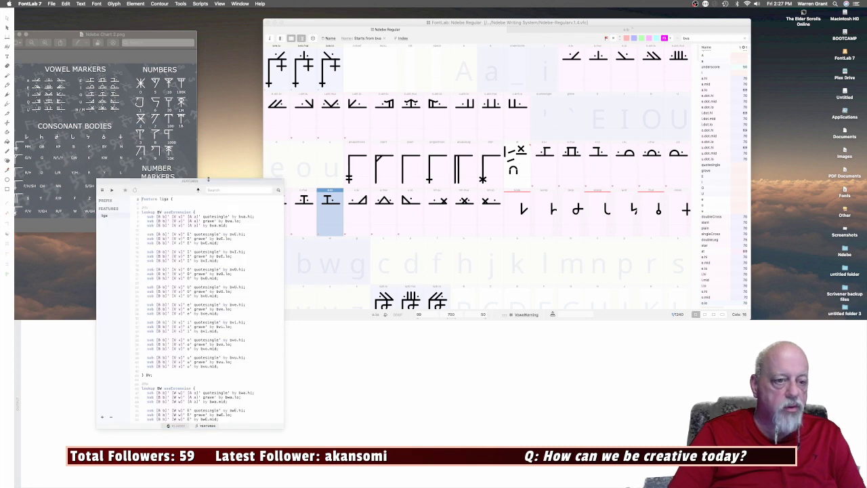
left_click_drag(208, 183, 135, 235)
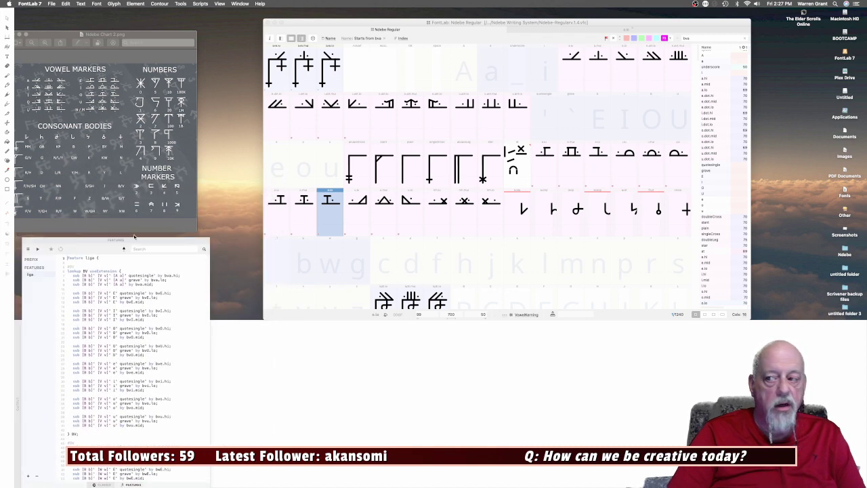
Open the fruit radical glyph from the font overview for outline editing.
left_click(586, 129)
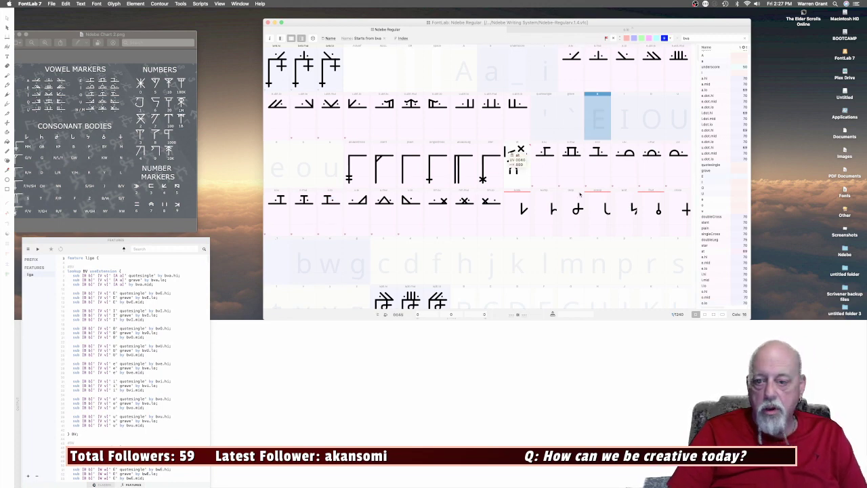
double_click(657, 214)
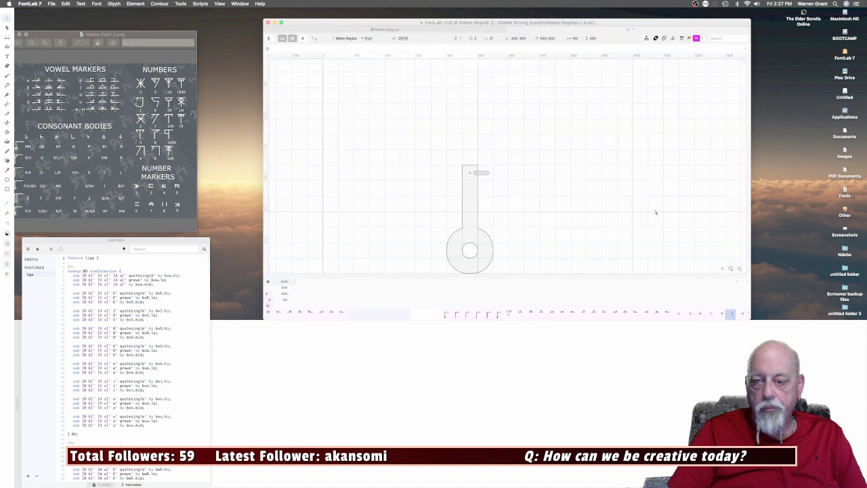
scroll(510, 199, "down", 3)
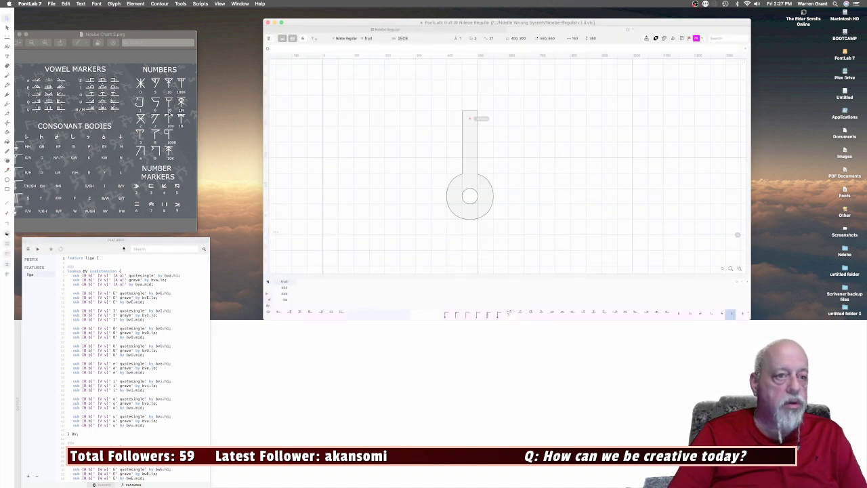
Bring back the text preview and replace its sample text with a syllable that uses the fruit radical.
left_click(240, 4)
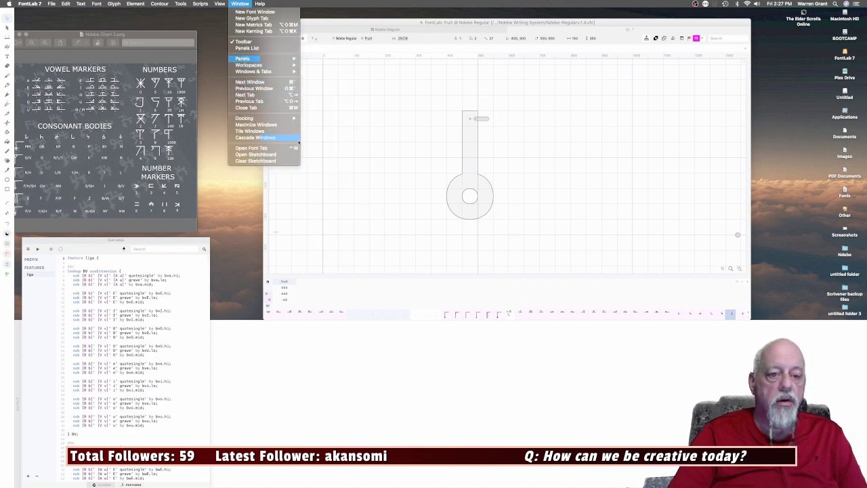
mouse_move(292, 58)
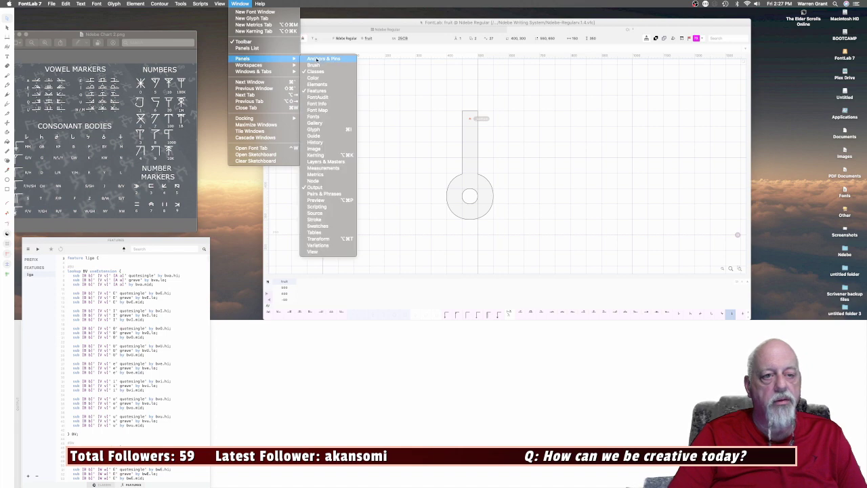
left_click(316, 200)
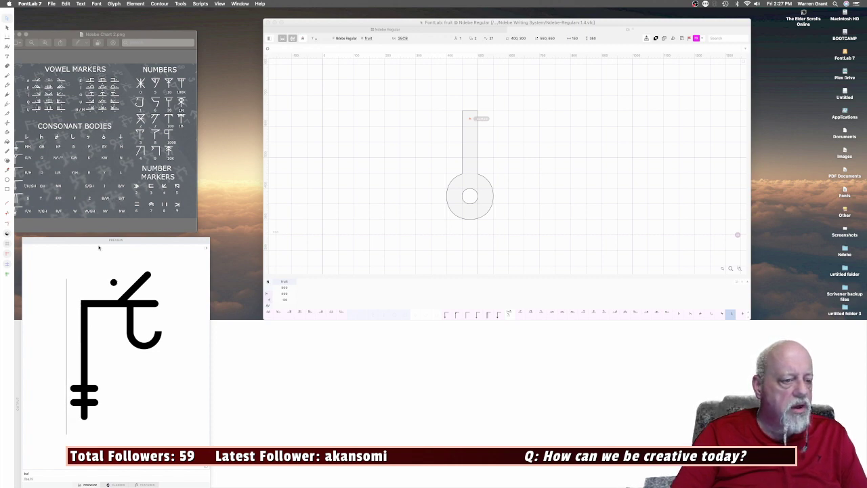
left_click(20, 474)
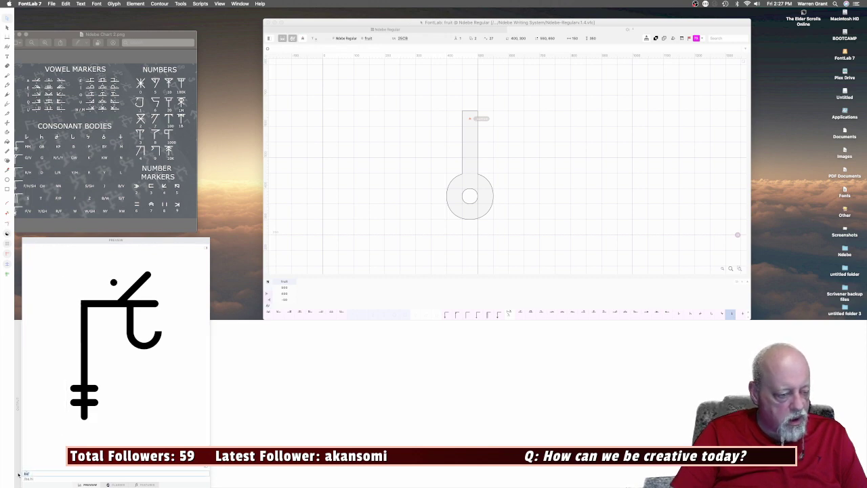
key("BackSpace")
key("BackSpace")
key("BackSpace")
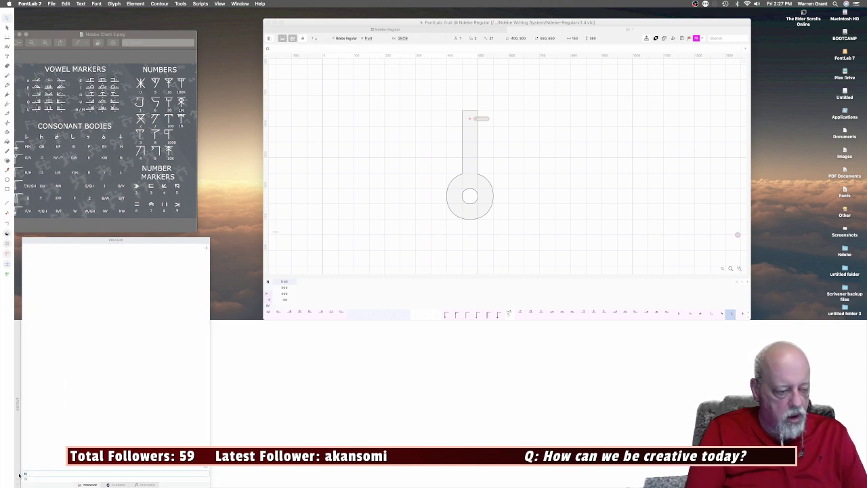
type("fruit")
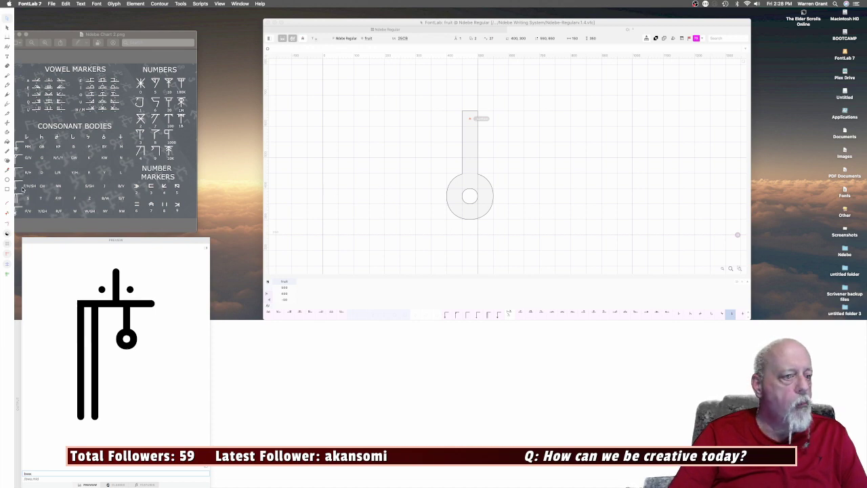
Draw two concentric circles, 250 and 150 units across, beside the existing fruit outline.
key("e")
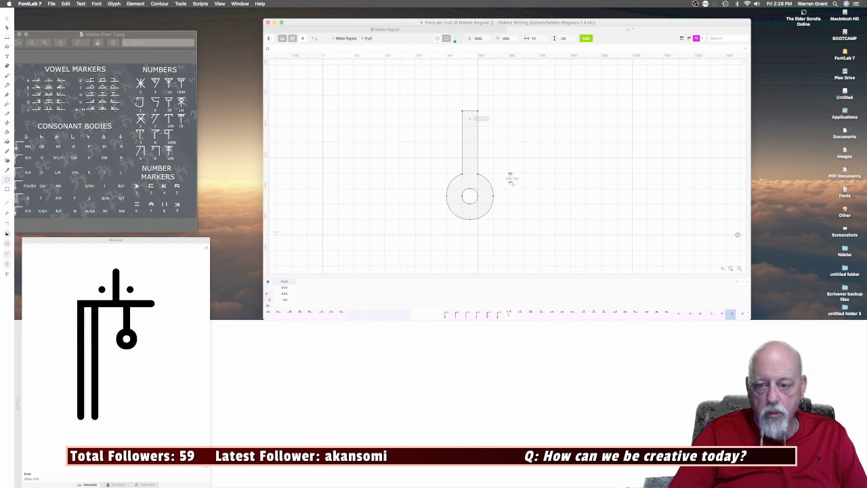
left_click_drag(508, 173, 574, 233)
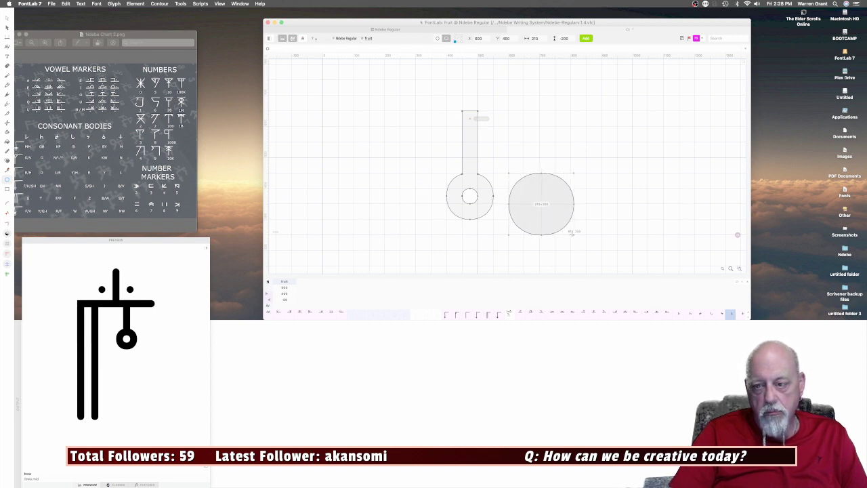
left_click_drag(572, 234, 570, 235)
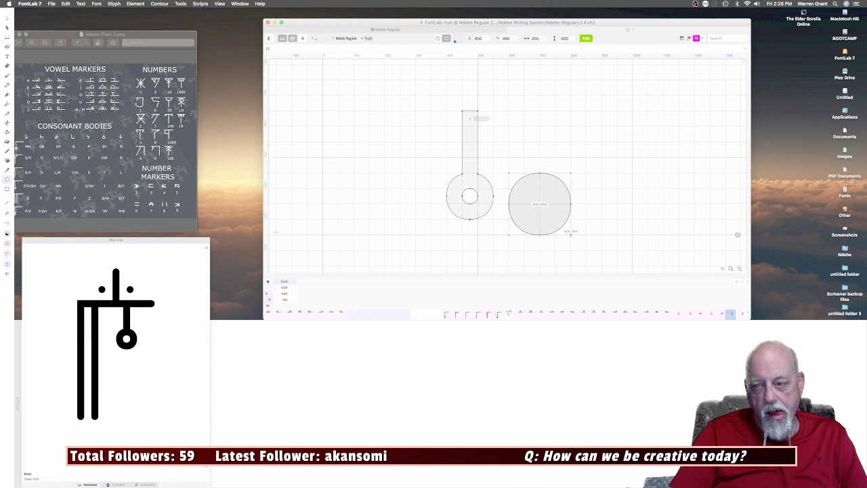
left_click_drag(570, 235, 585, 250)
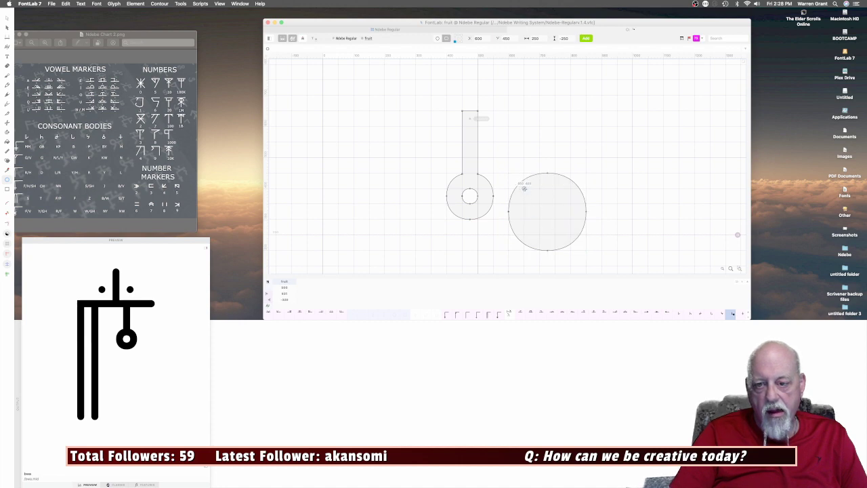
left_click_drag(525, 188, 571, 235)
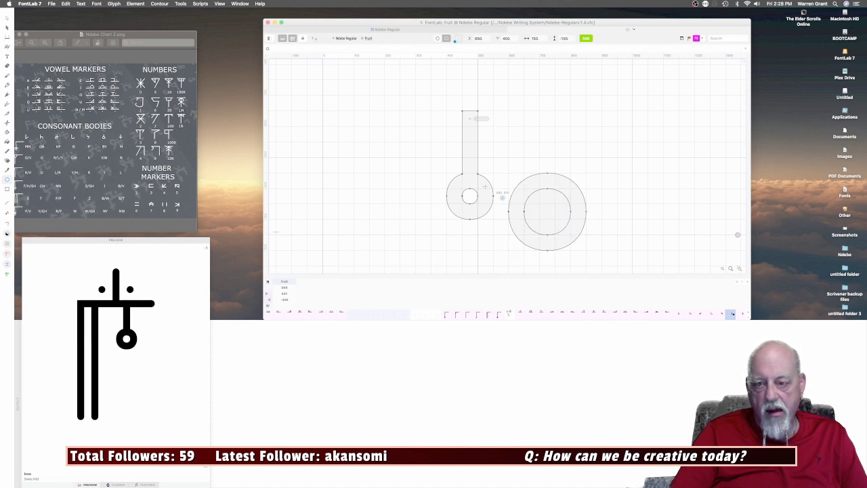
Reverse the direction of the new inner circle's contour so it cuts a hole through the outer circle.
left_click(10, 19)
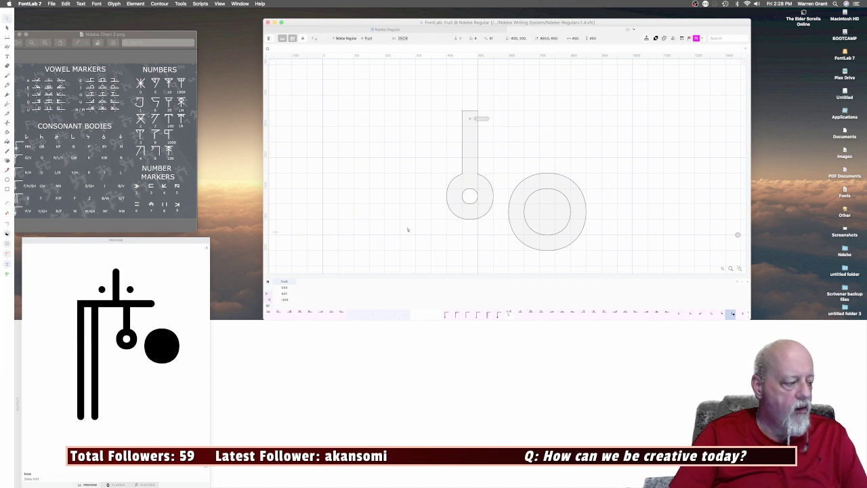
left_click(548, 190)
right_click(548, 190)
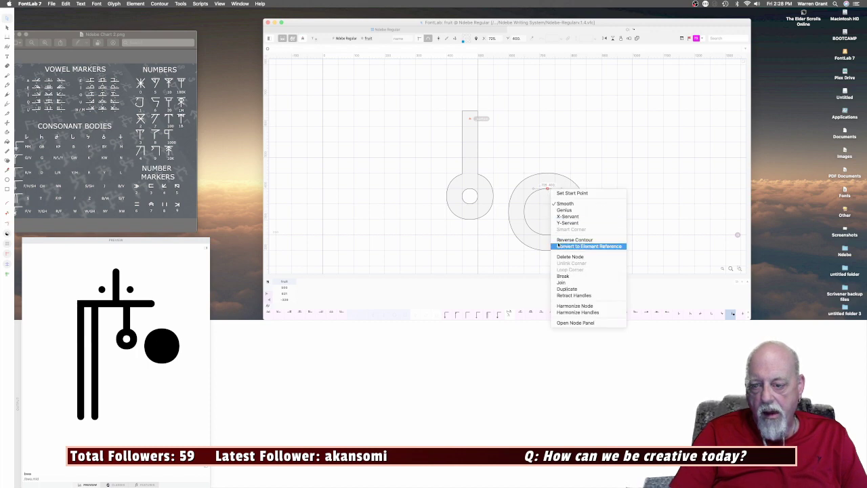
left_click(574, 239)
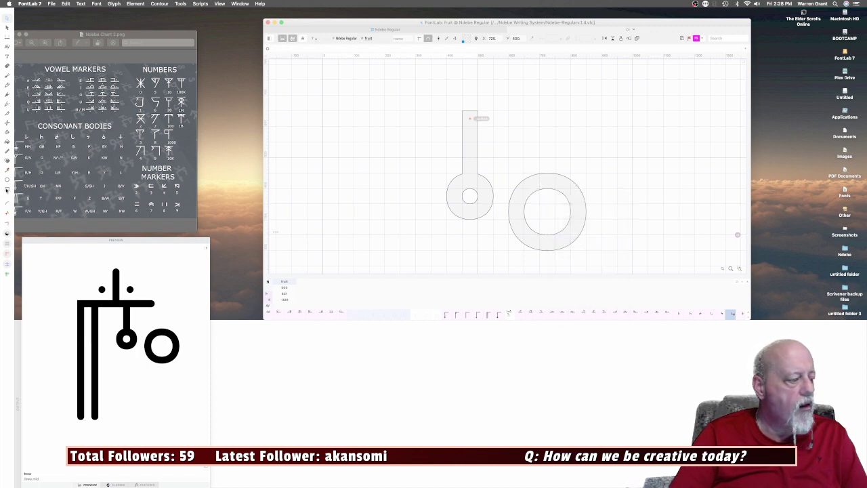
Draw a 50 by 230 unit stem rectangle at the top centre of the new ring and merge the overlap into one outline.
left_click(7, 190)
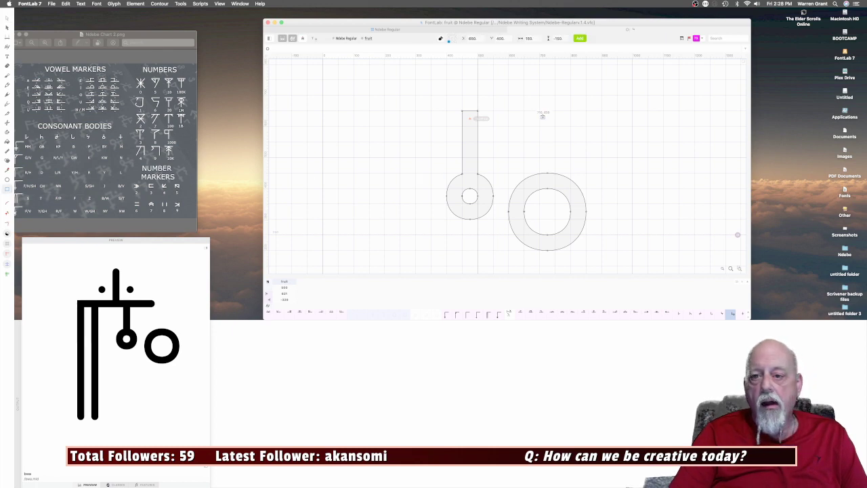
left_click_drag(539, 110, 554, 181)
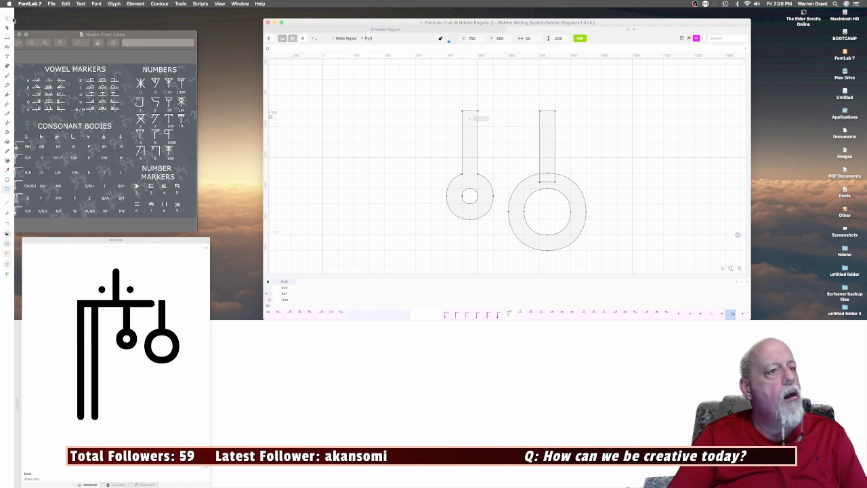
key("v")
left_click_drag(508, 156, 604, 187)
key("Delete")
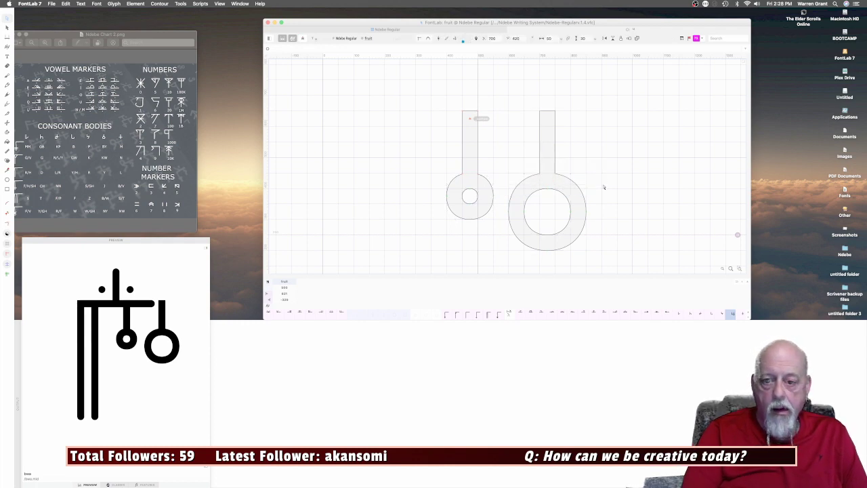
Delete the original smaller stem and ring from the fruit glyph.
left_click(462, 177)
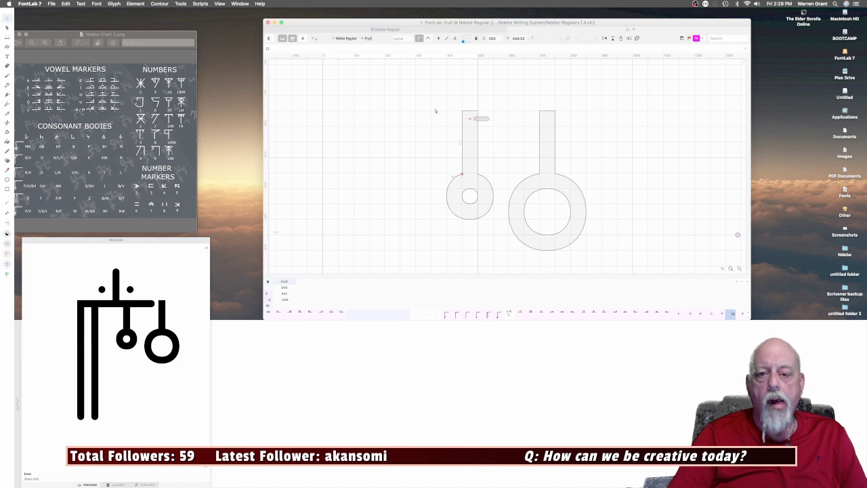
left_click_drag(433, 105, 496, 229)
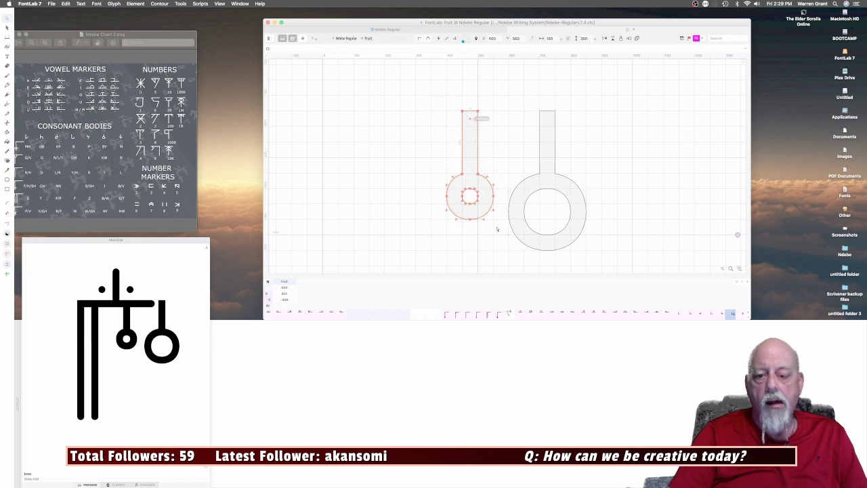
key("Delete")
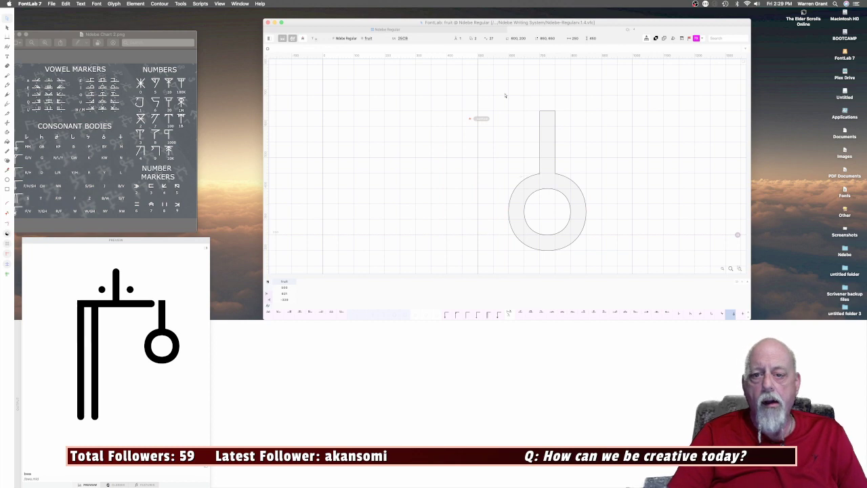
Move the new larger stem and ring so its stem top sits where the old stem was, beside the anchor.
left_click_drag(504, 100, 601, 246)
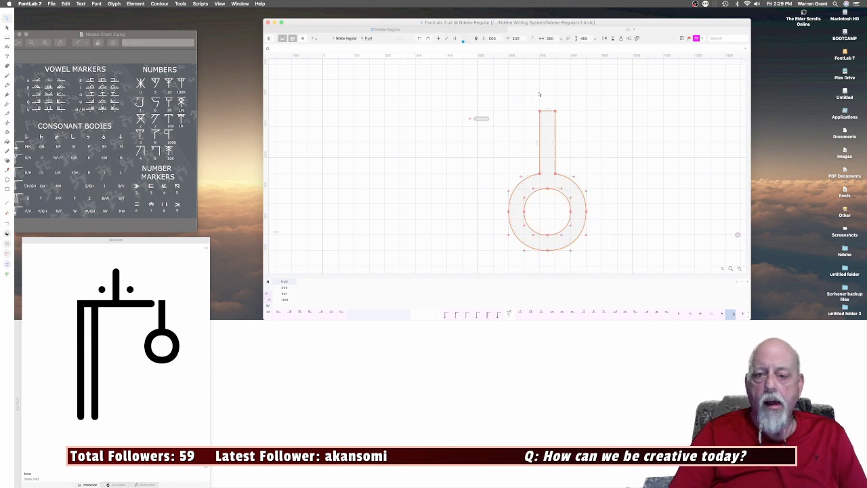
left_click_drag(540, 114, 463, 115)
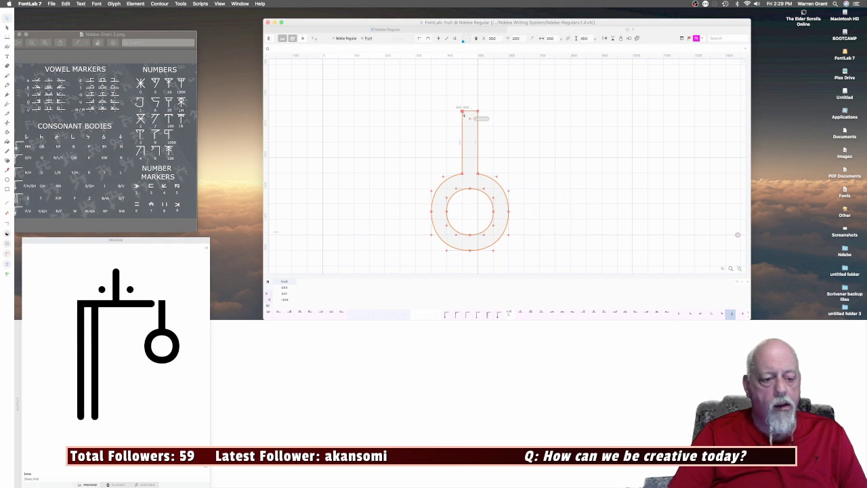
left_click(491, 142)
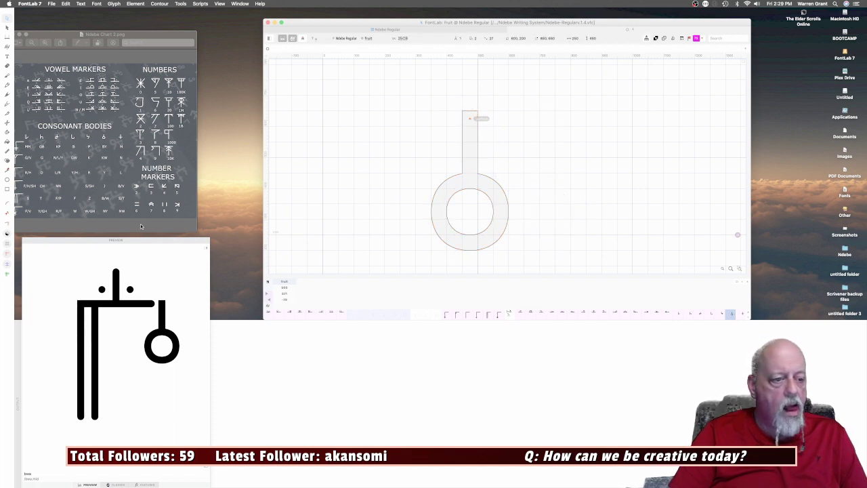
Move the fruit glyph's whole outline 50 units right to X 400 and its _bottom anchor to X 525.
left_click(126, 241)
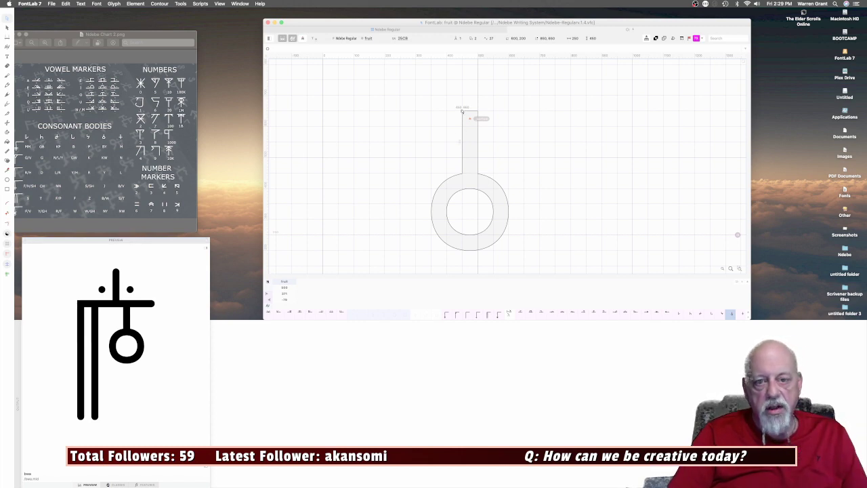
left_click_drag(400, 103, 534, 268)
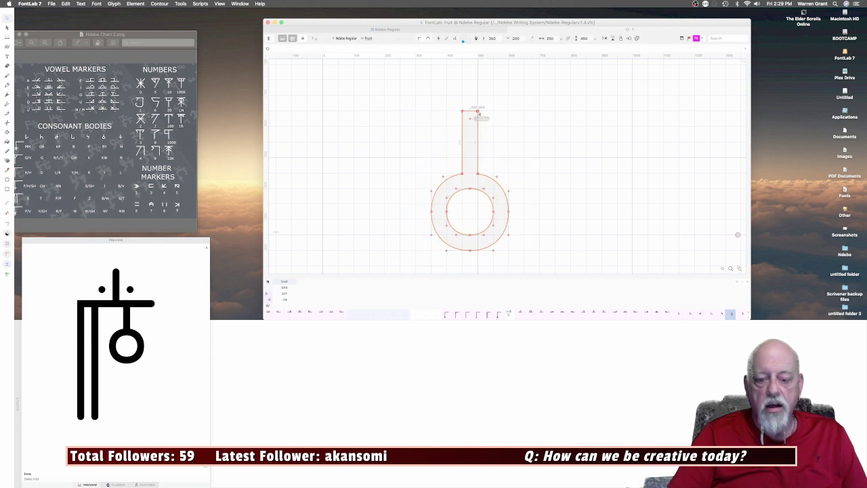
key("shift+Right")
key("shift+Right")
key("shift+Right")
key("shift+Right")
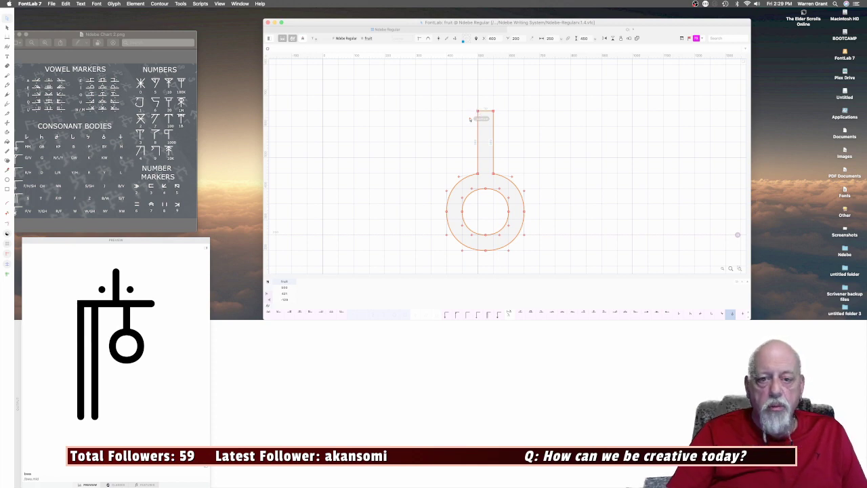
left_click(470, 120)
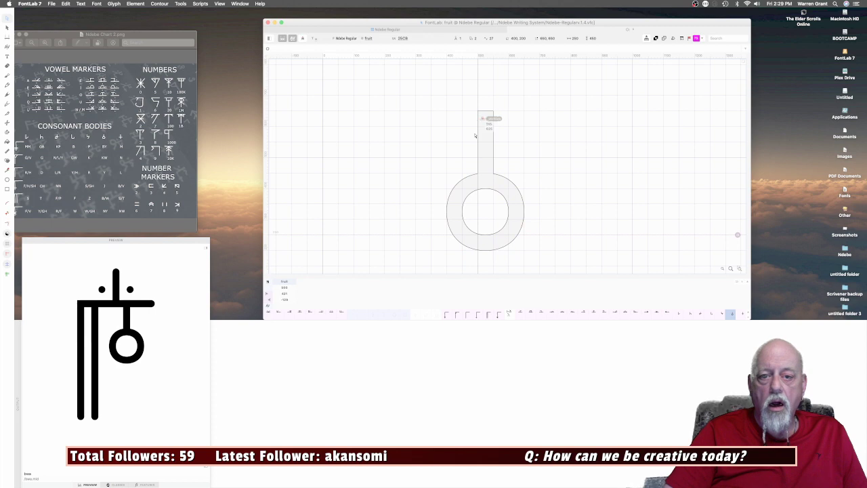
left_click(475, 136)
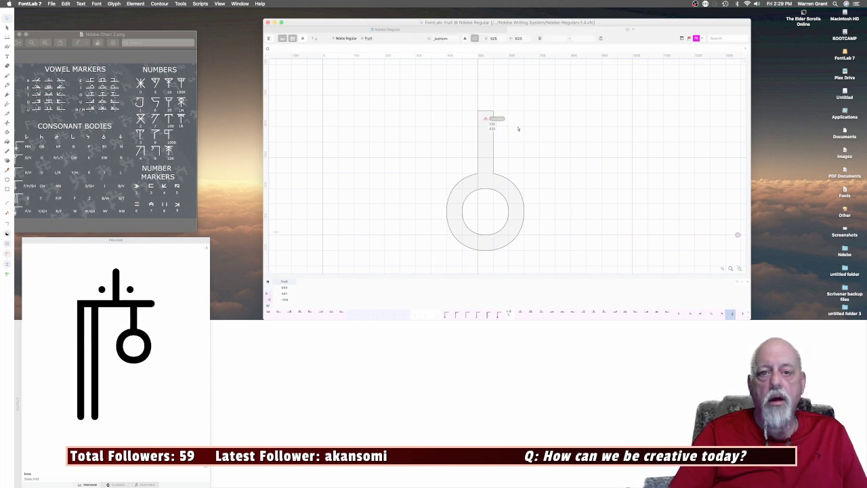
Widen the fruit glyph's advance width to 700 units, giving the ring a 50 unit right sidebearing.
left_click(393, 30)
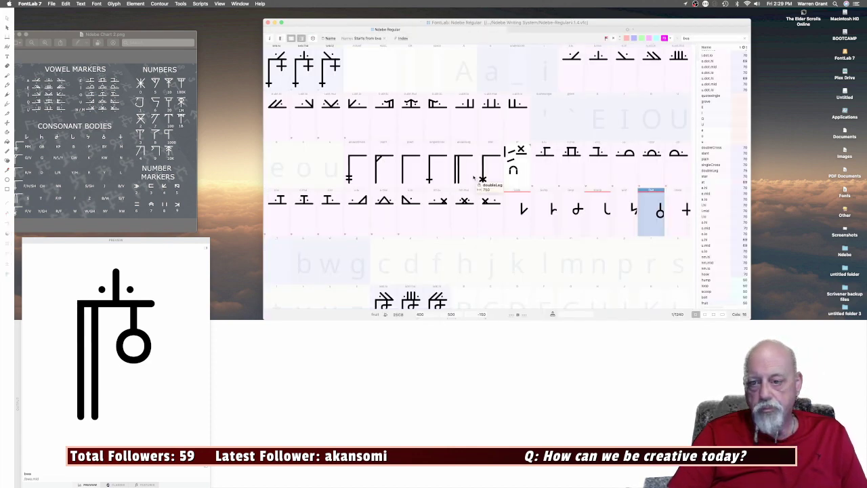
double_click(642, 207)
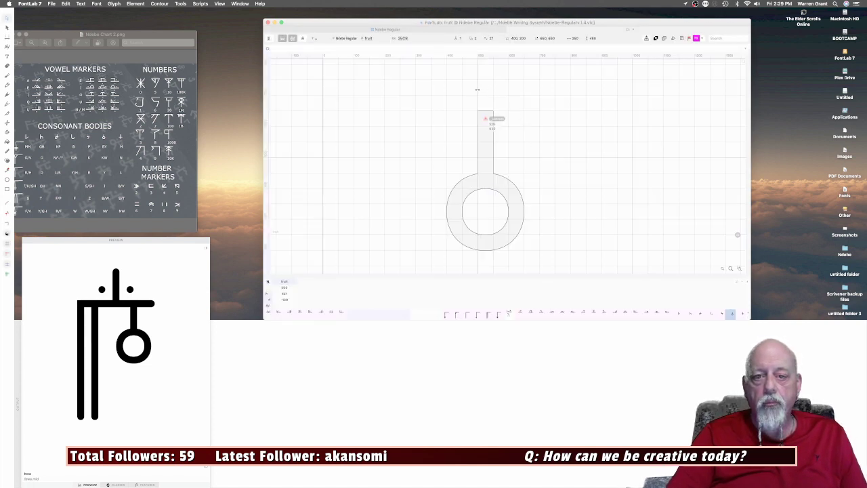
left_click_drag(477, 89, 511, 89)
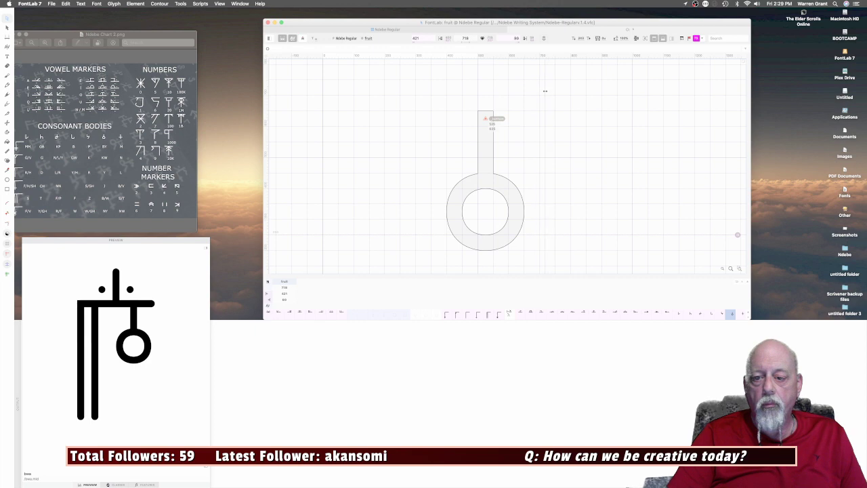
Open the bolt glyph and extend its advance width to 751 units.
left_click(352, 30)
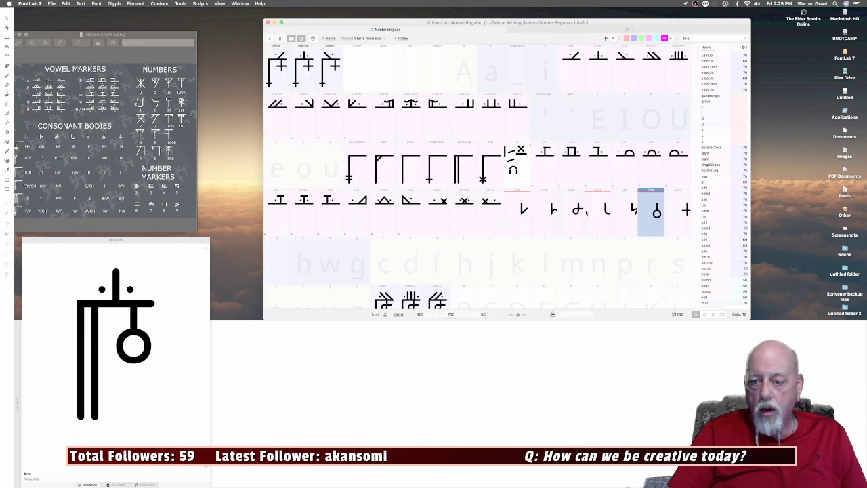
double_click(632, 210)
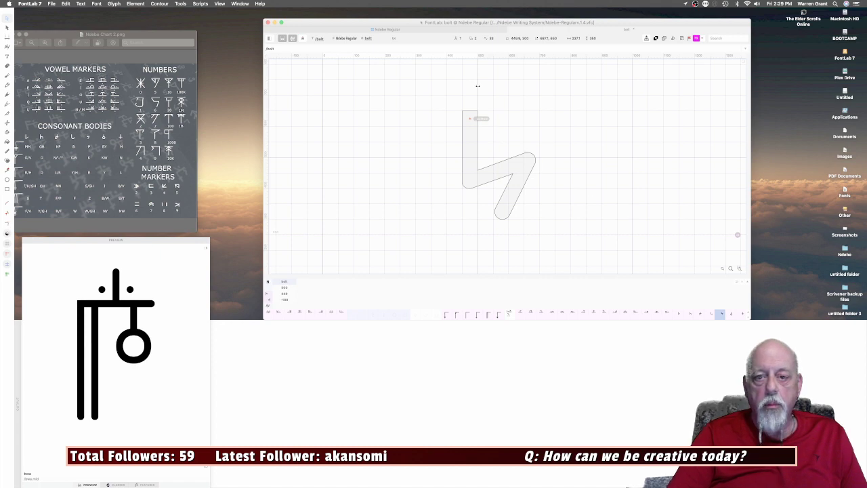
left_click_drag(552, 86, 555, 87)
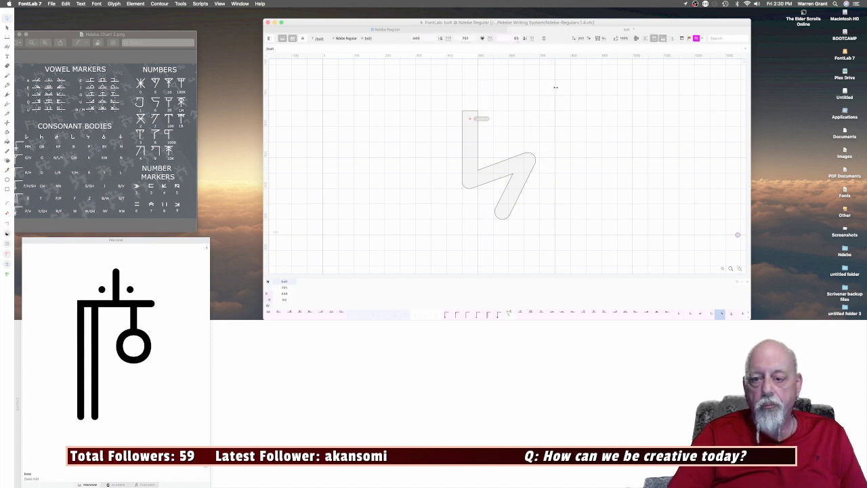
Open the cross glyph and extend its advance width to 751 units.
left_click(385, 30)
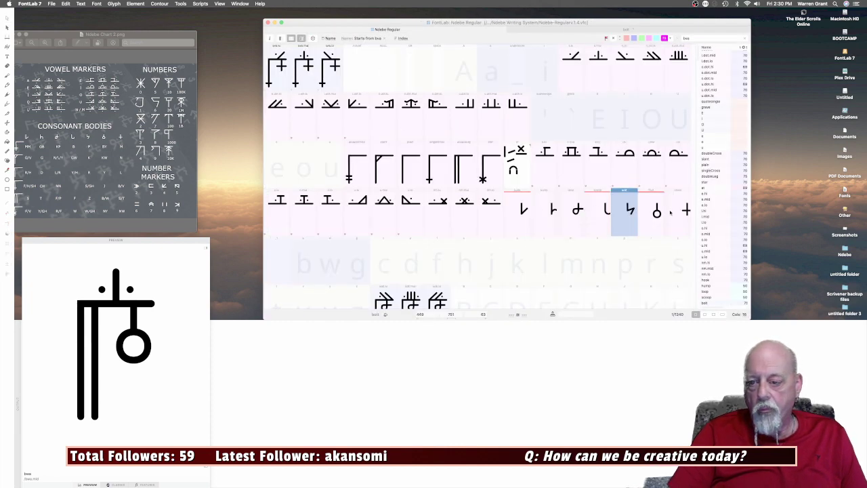
double_click(671, 211)
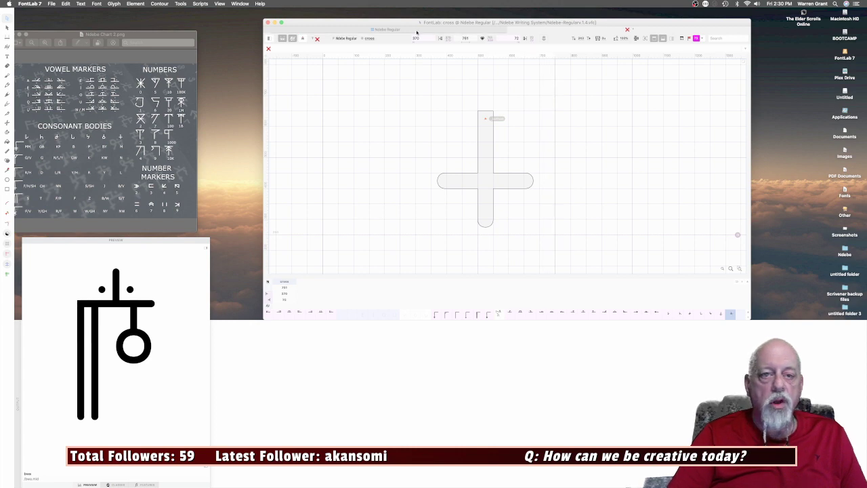
left_click(386, 29)
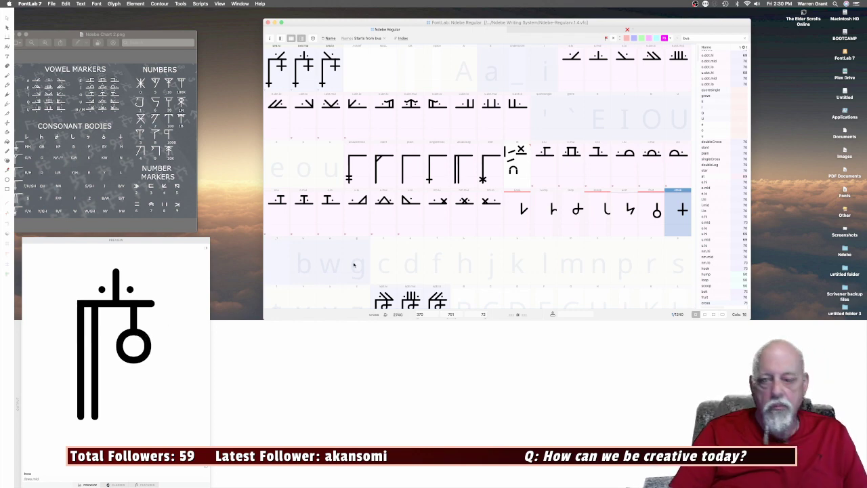
Move the fruit glyph's ring up 50 units to Y 250 so the stem above it gets shorter.
double_click(658, 212)
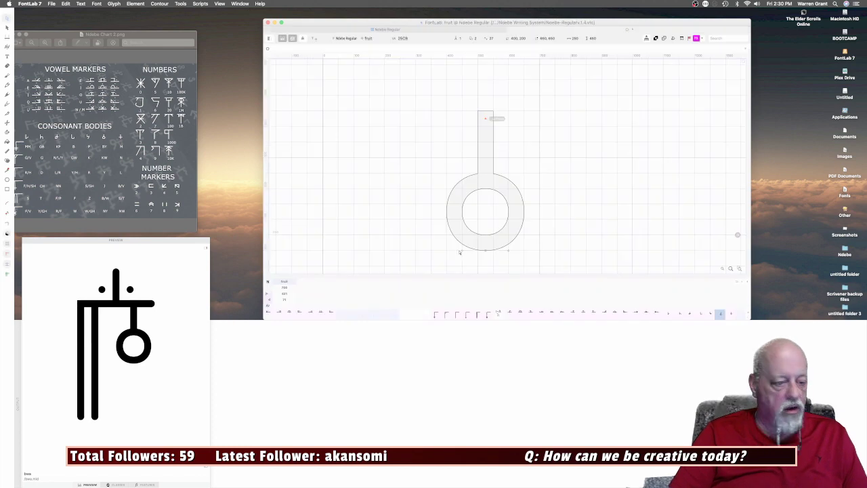
left_click_drag(433, 167, 544, 260)
key("shift+Up")
key("shift+Up")
key("shift+Up")
key("shift+Up")
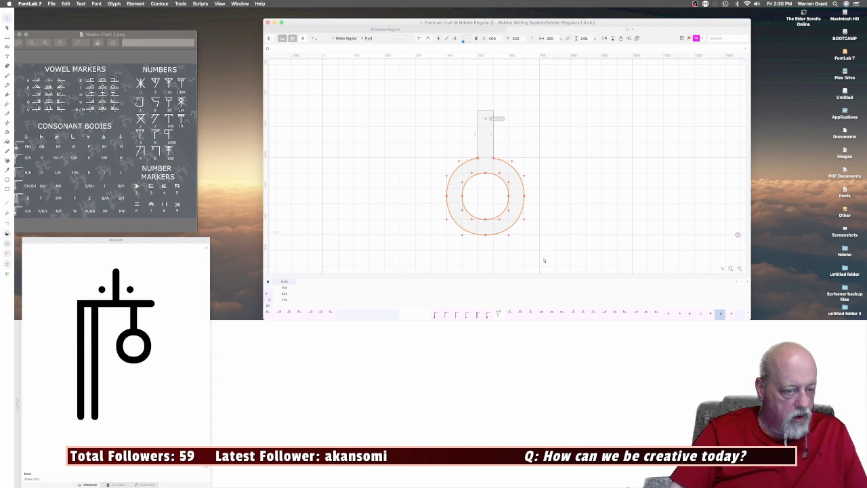
left_click(575, 216)
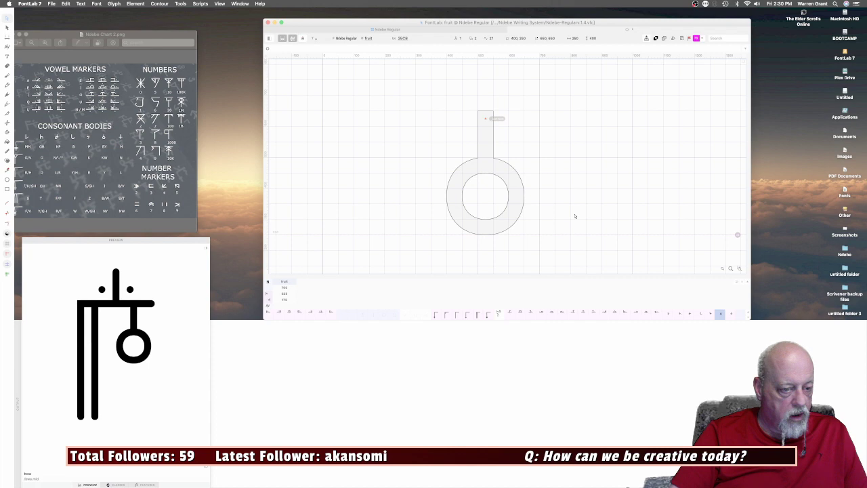
Compare the fruit radical's size and spacing with the loop, scoop and hook radicals.
left_click(376, 31)
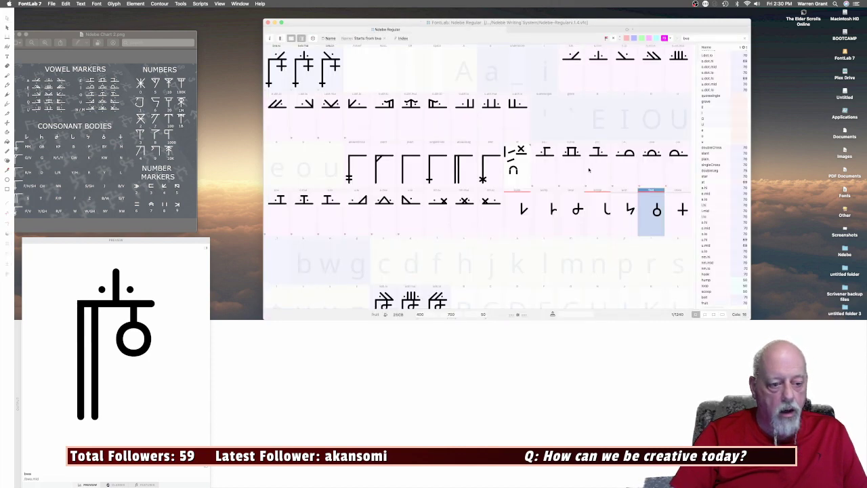
double_click(651, 217)
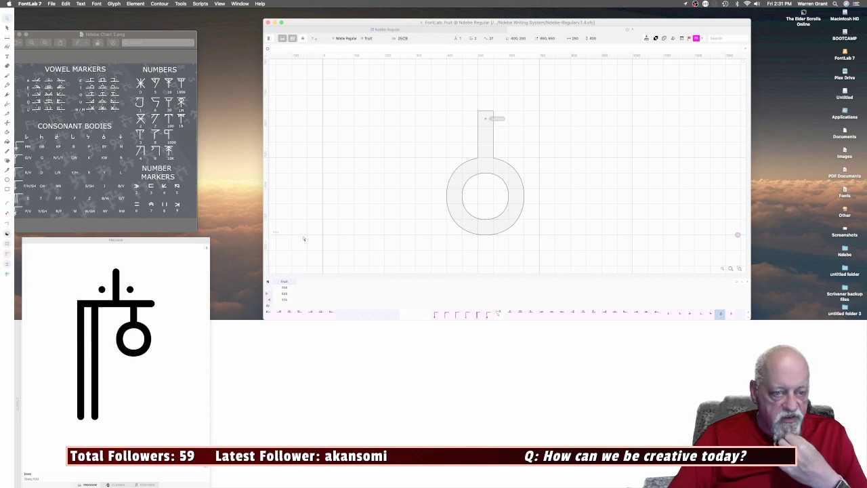
left_click(347, 28)
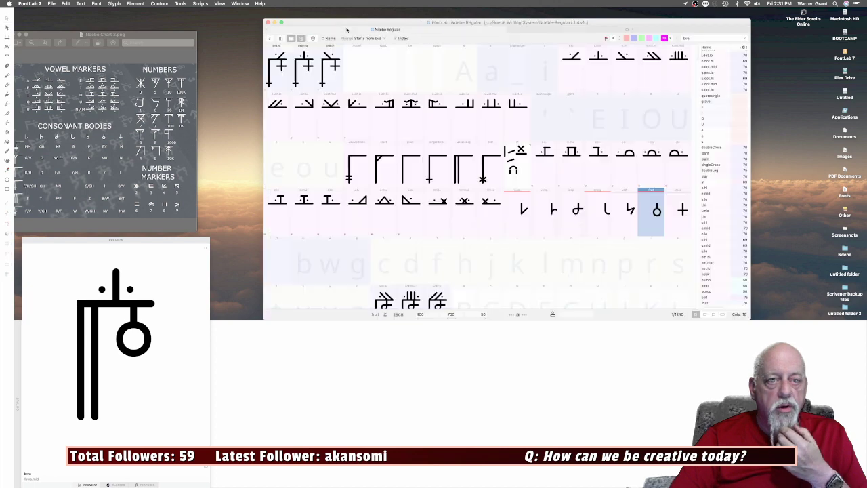
double_click(577, 209)
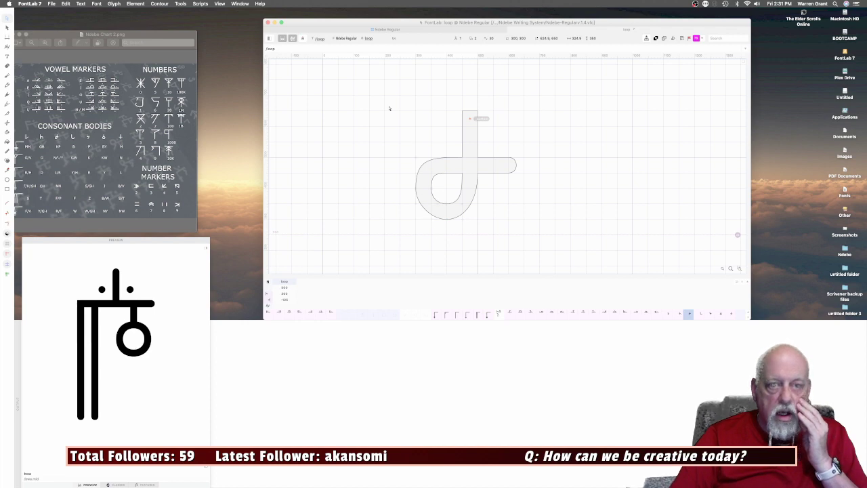
left_click(346, 38)
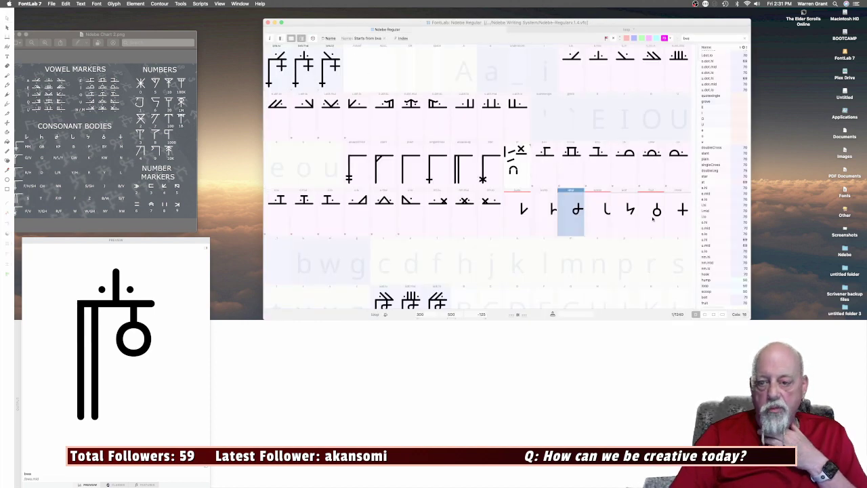
left_click(602, 219)
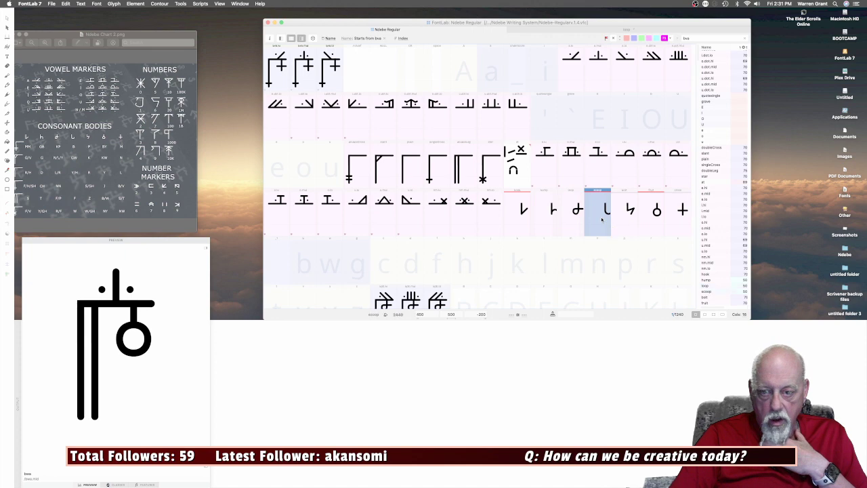
double_click(523, 223)
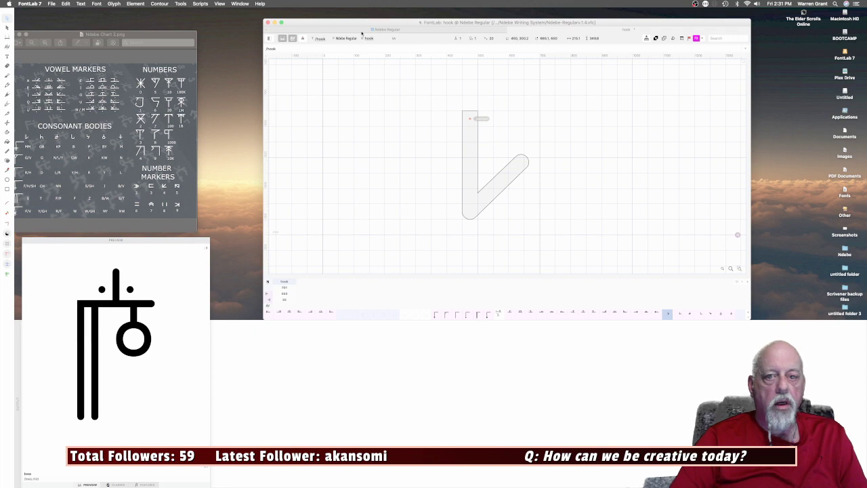
left_click(362, 32)
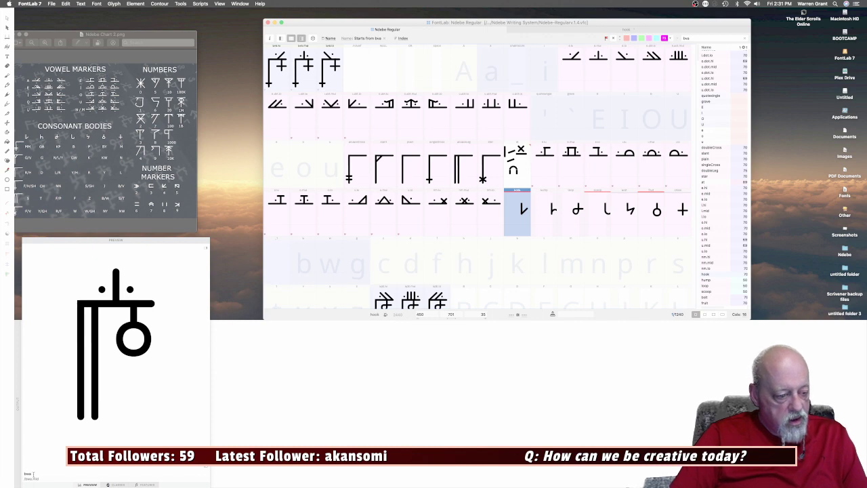
Replace the preview text with the syllable "gva".
key("BackSpace")
key("BackSpace")
key("BackSpace")
type("gv")
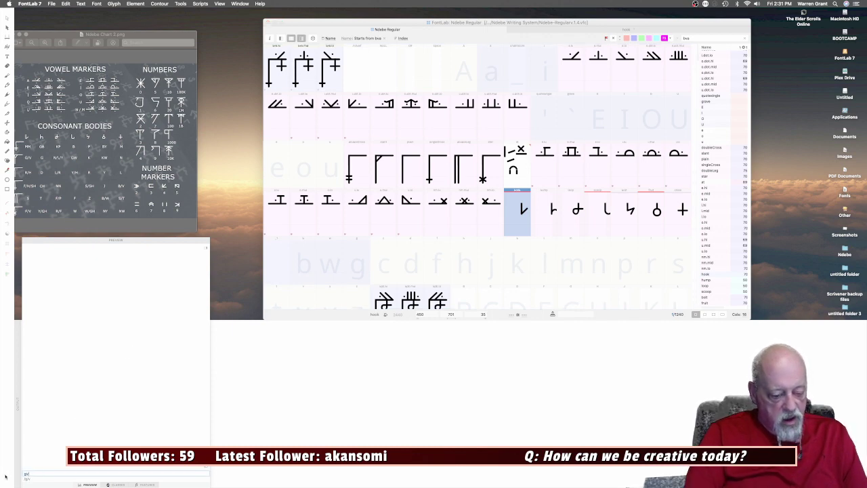
type("a")
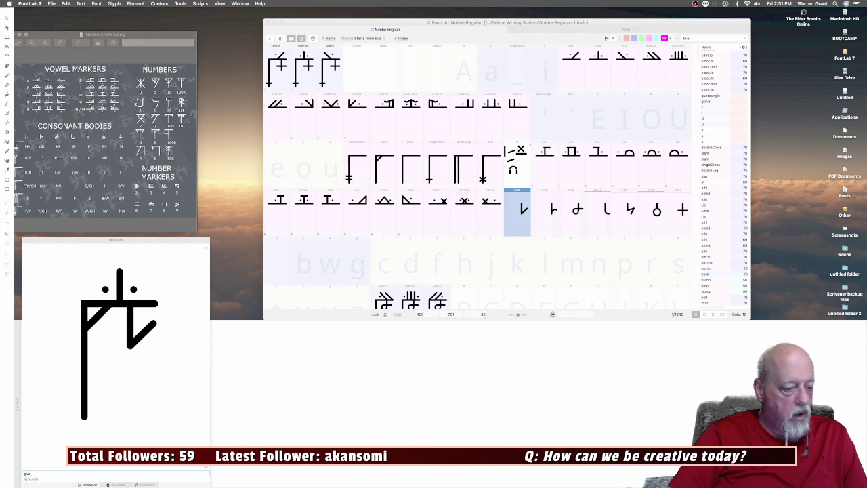
Add the syllable "bwa" as a second word after "gva" in the preview text.
left_click(78, 485)
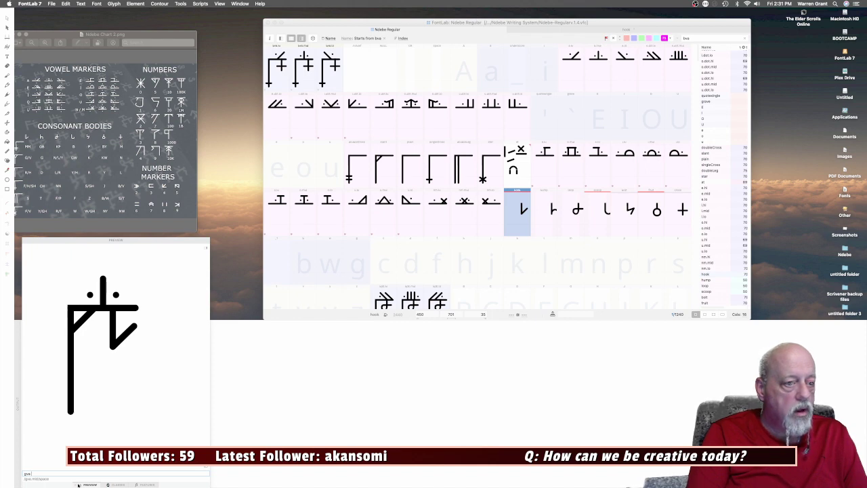
type("a")
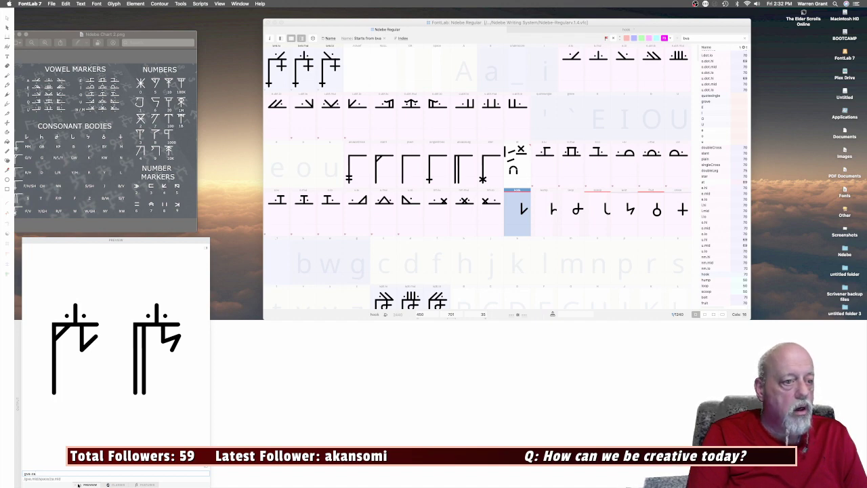
key("BackSpace")
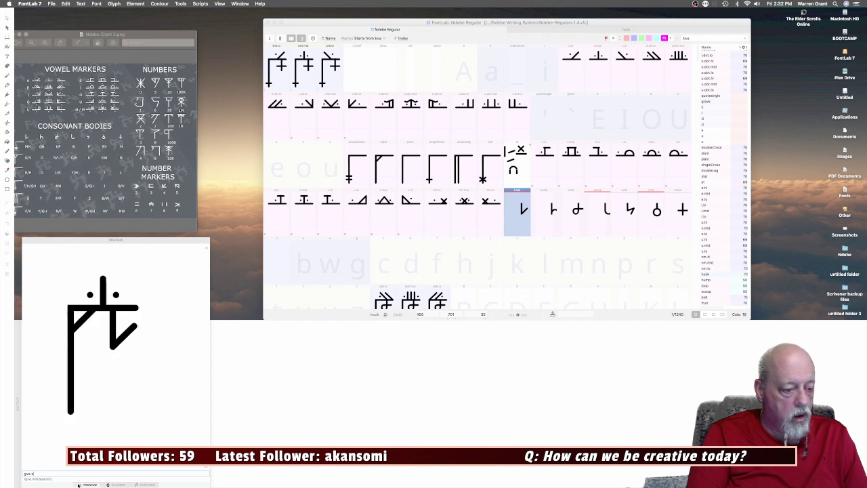
type("bw")
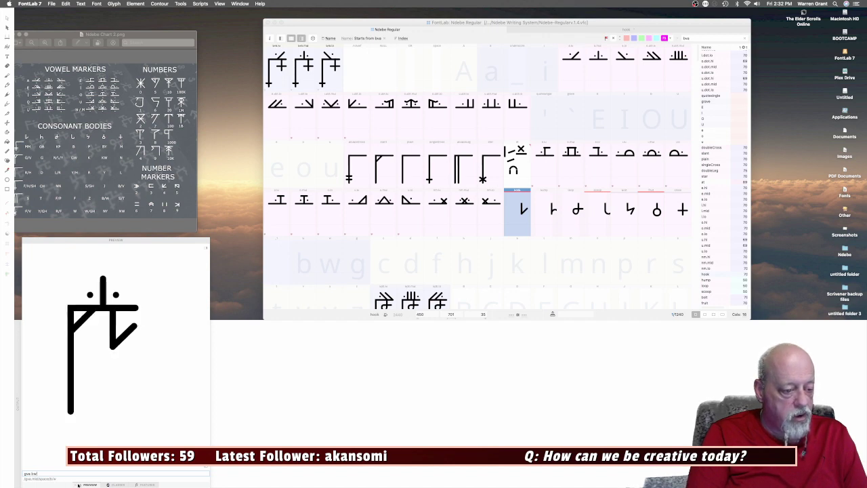
type("e")
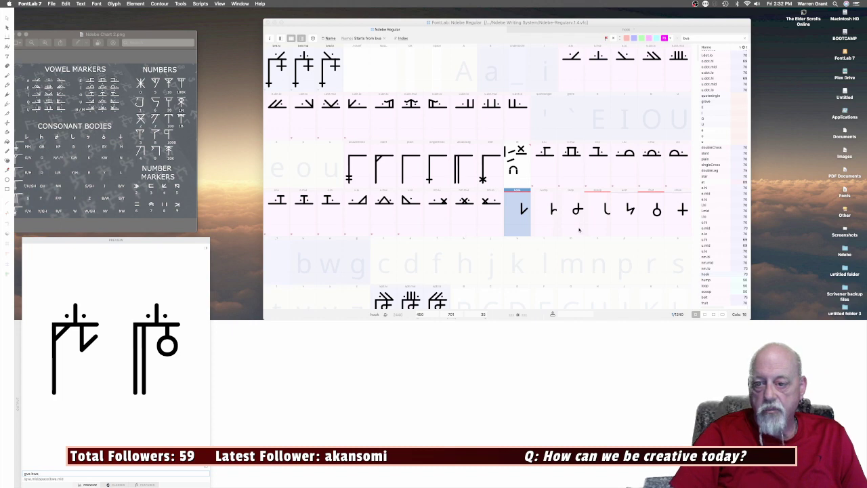
Raise the fruit glyph's ring another 50 units to Y 300, keeping the stem's top in place.
double_click(653, 215)
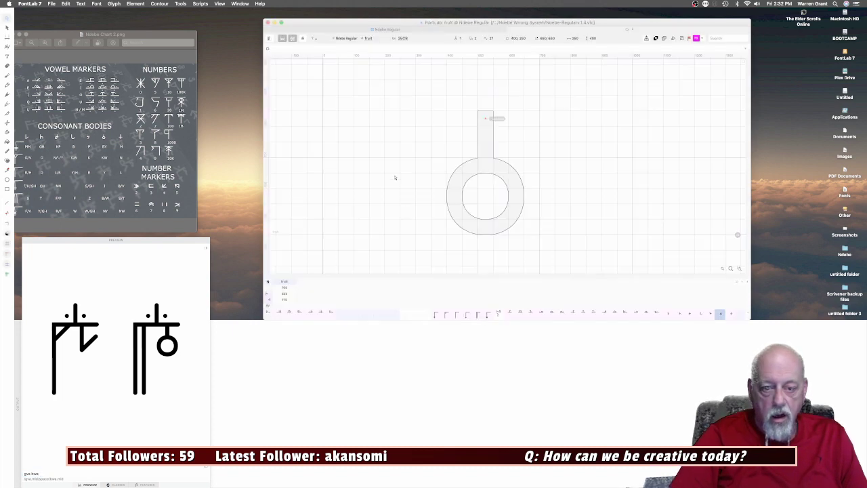
left_click_drag(420, 149, 553, 249)
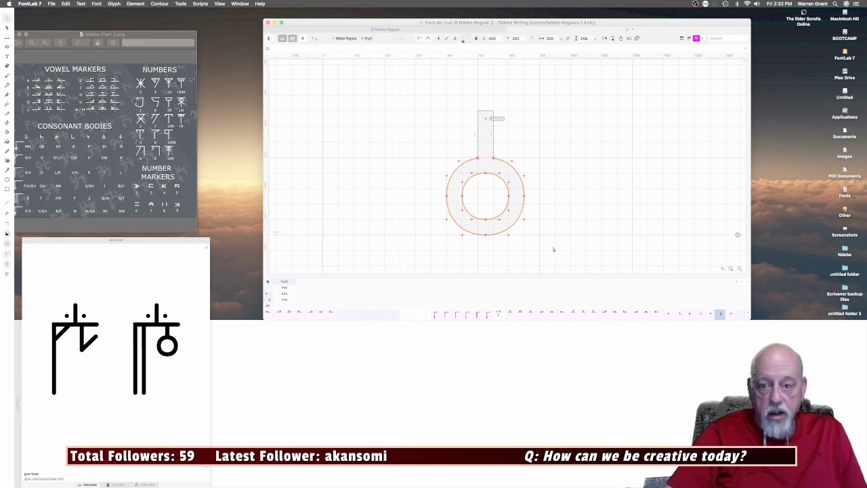
key("shift+Up")
key("shift+Up")
key("shift+Up")
key("shift+Up")
key("shift+Up")
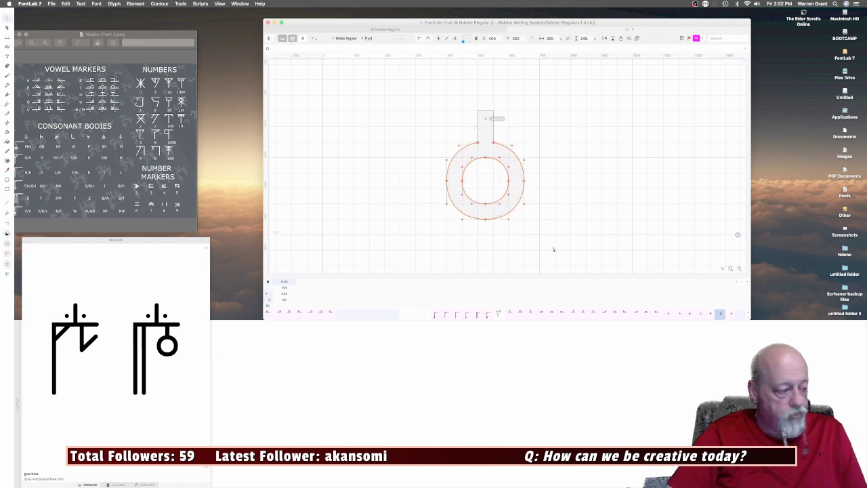
Close the fruit glyph, replace the preview text with the syllable "mma", and clear it.
left_click(407, 164)
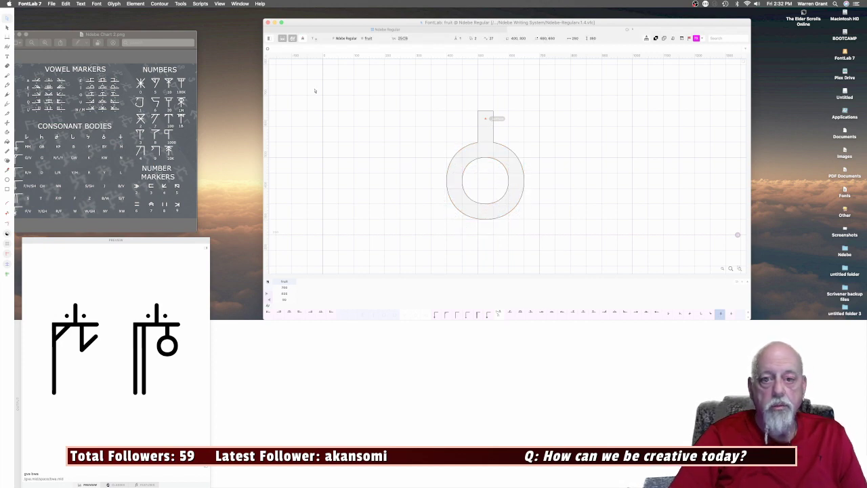
left_click(267, 22)
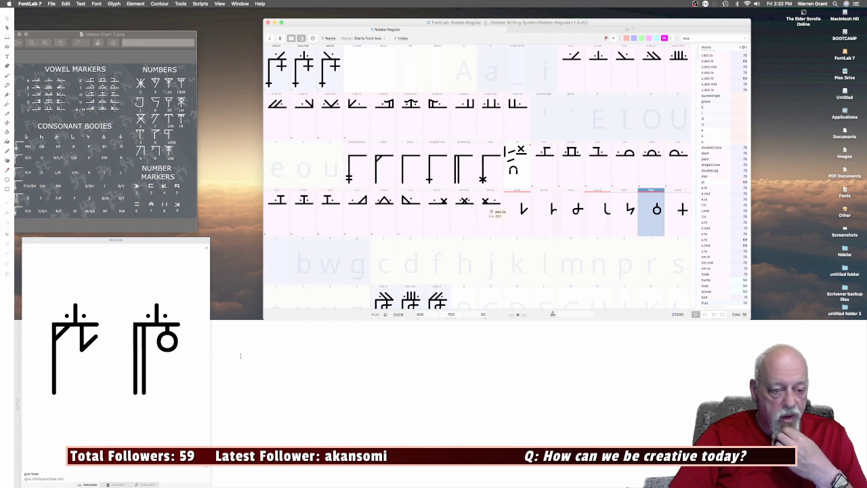
left_click_drag(46, 474, 18, 477)
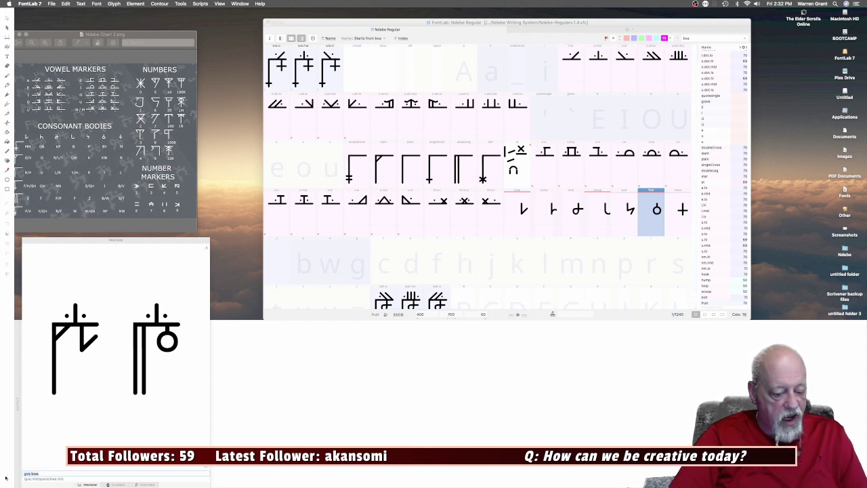
type("mm")
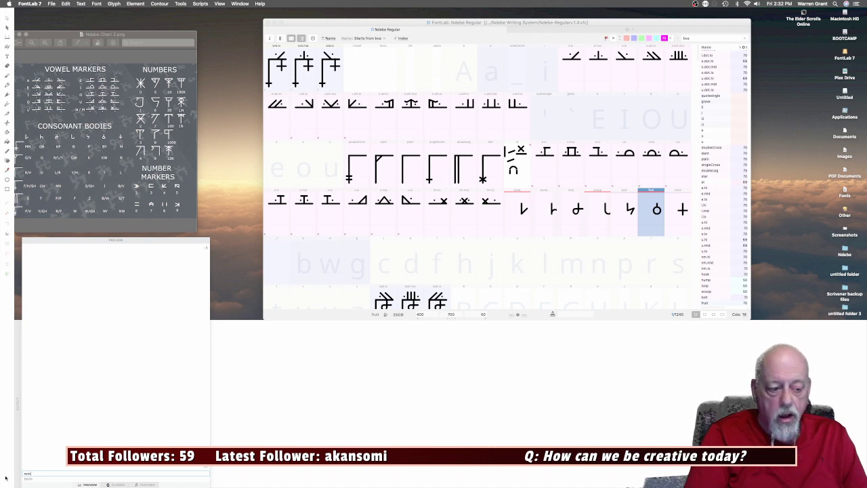
type("a")
key("BackSpace")
key("BackSpace")
key("BackSpace")
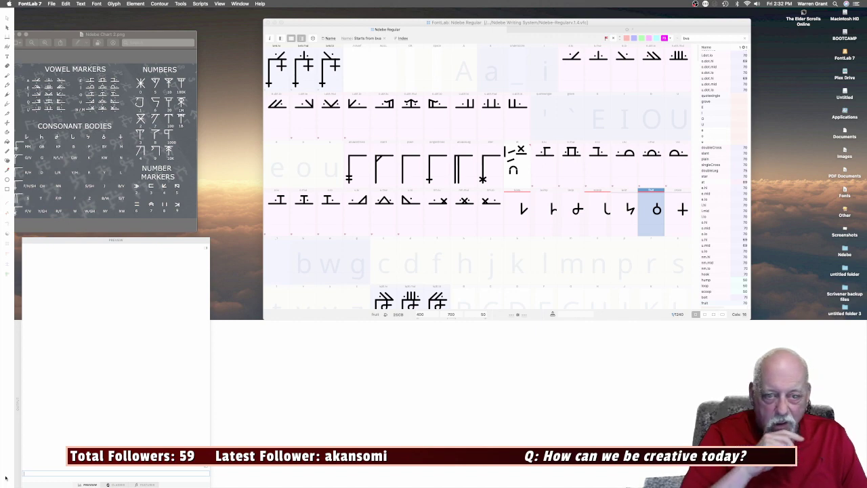
Try the spelling "mm'" with an apostrophe as the preview text, leaving the text empty.
type("mm'")
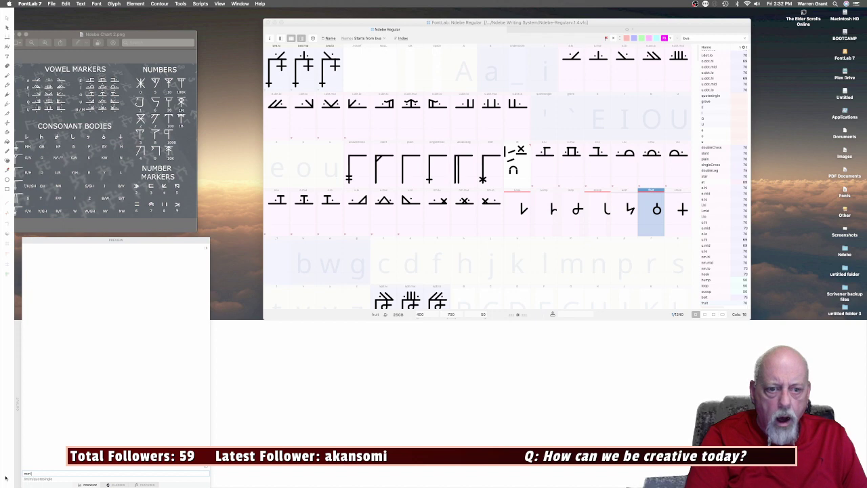
key("BackSpace")
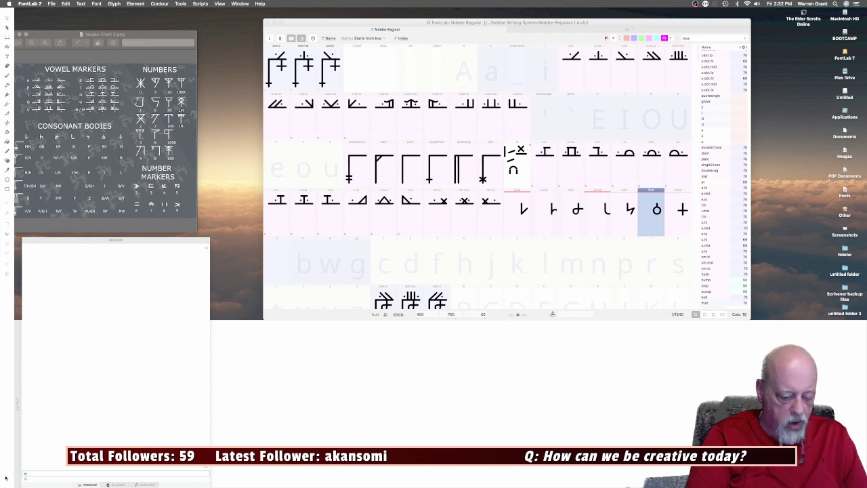
type("'")
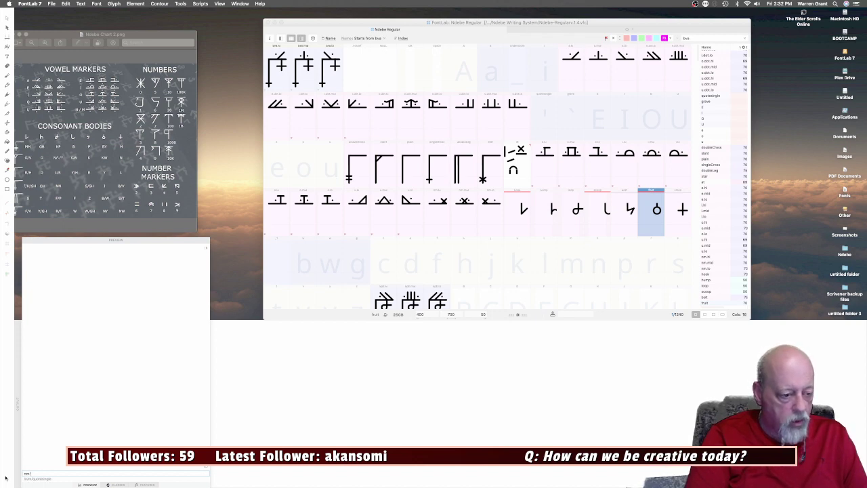
key("BackSpace")
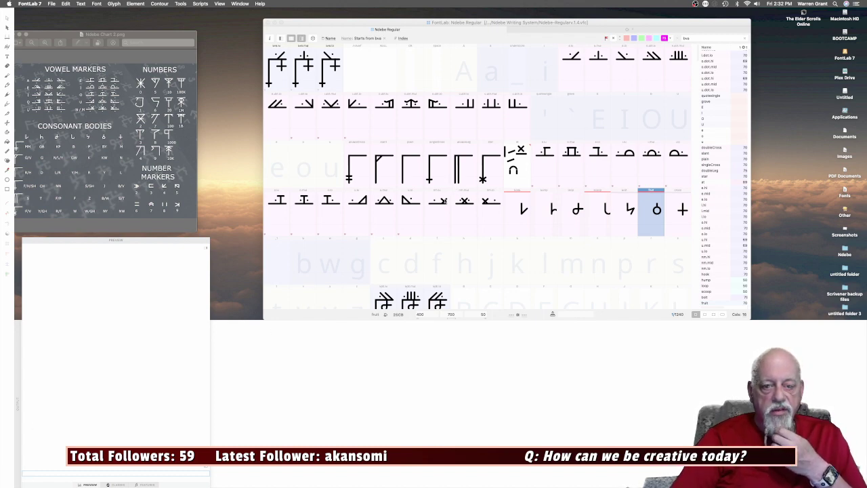
Examine the nm.hi, nm.mid and nm.lo glyphs one after another for the shape and placement of their cross and dots.
double_click(442, 210)
scroll(505, 156, "up", 3)
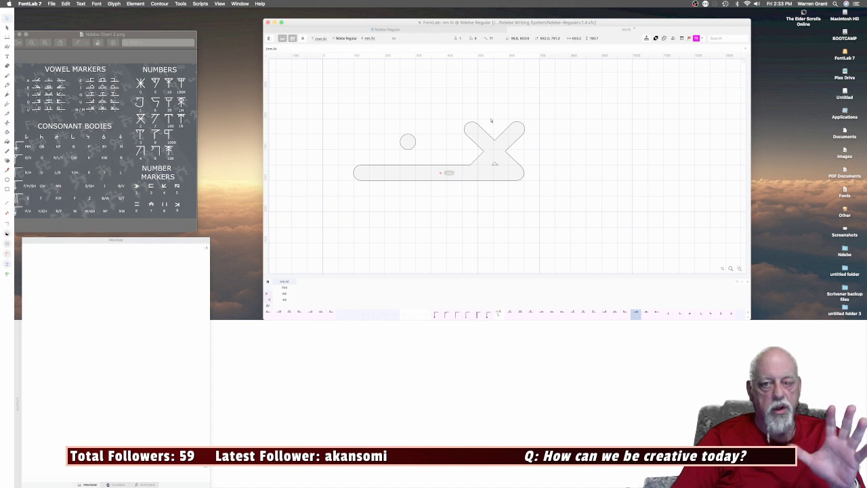
left_click(364, 31)
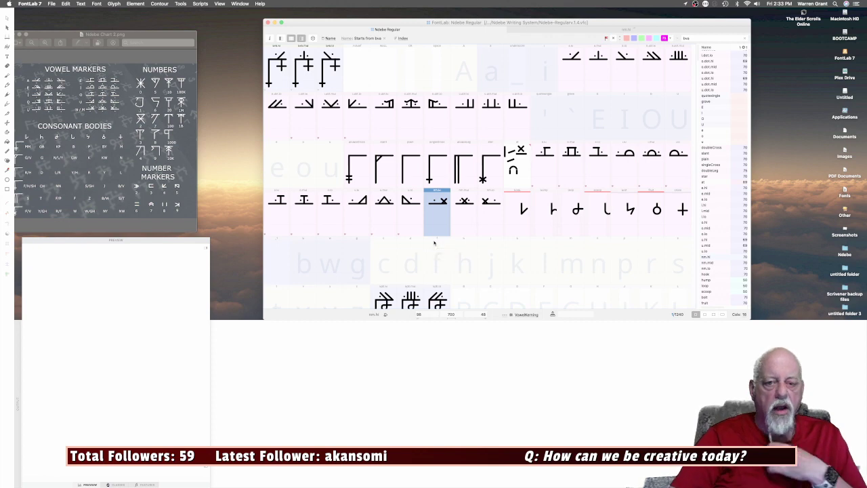
double_click(466, 202)
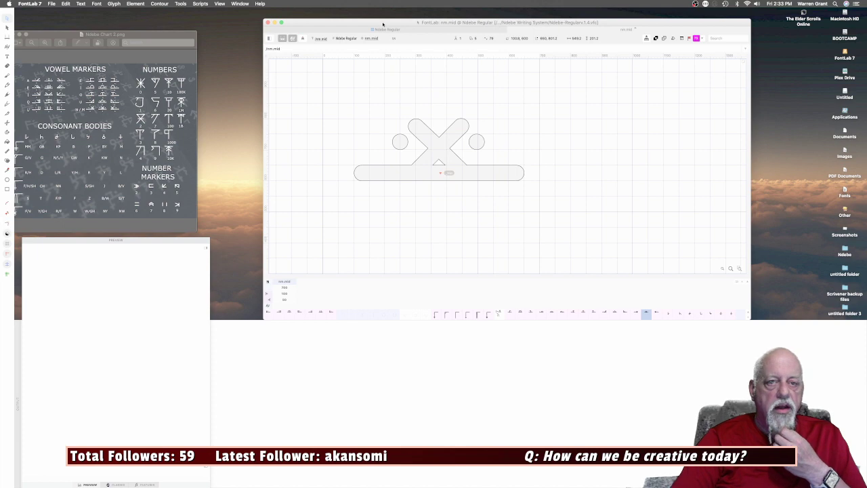
left_click(384, 28)
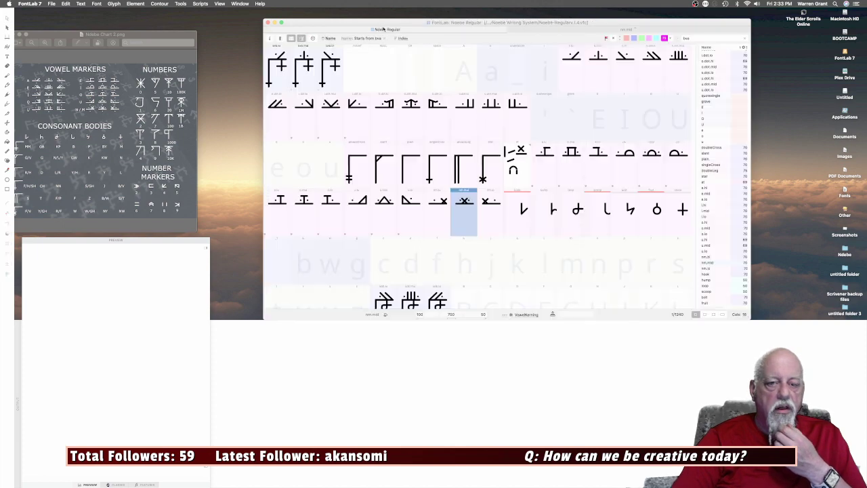
double_click(485, 214)
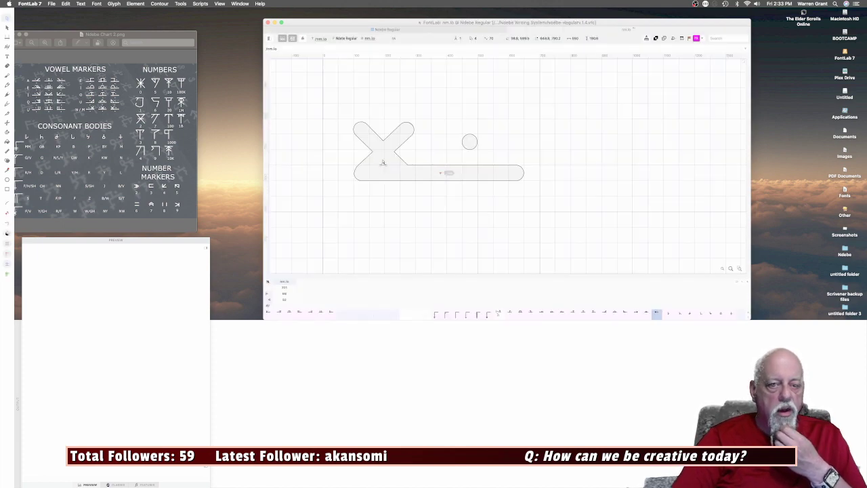
left_click(385, 29)
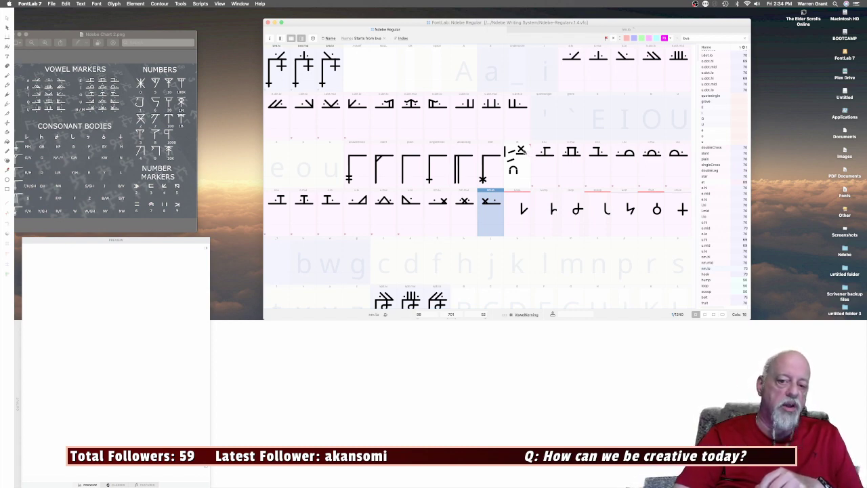
Examine the parts stored in the at glyph and look through the composed syllable glyphs in the font overview.
double_click(521, 152)
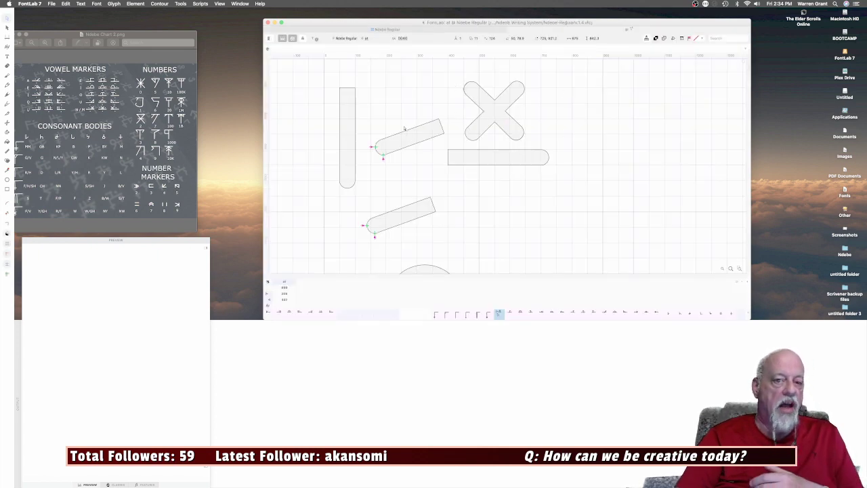
left_click(387, 29)
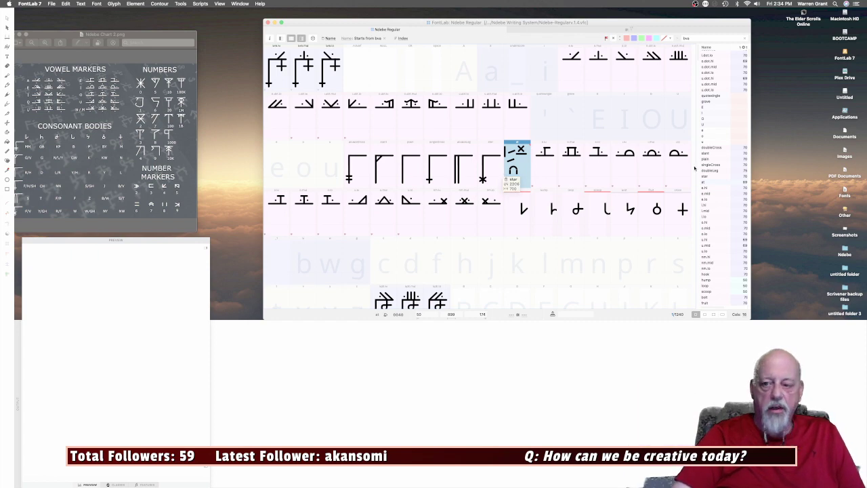
scroll(643, 203, "down", 15)
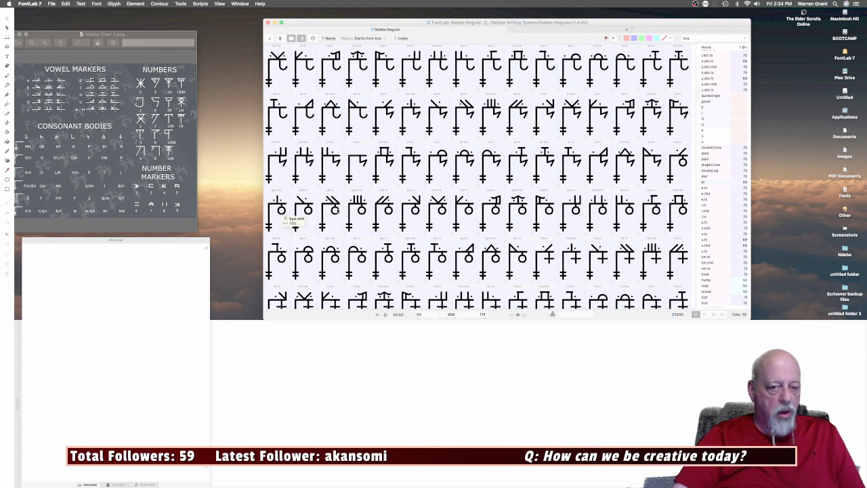
scroll(533, 174, "up", 3)
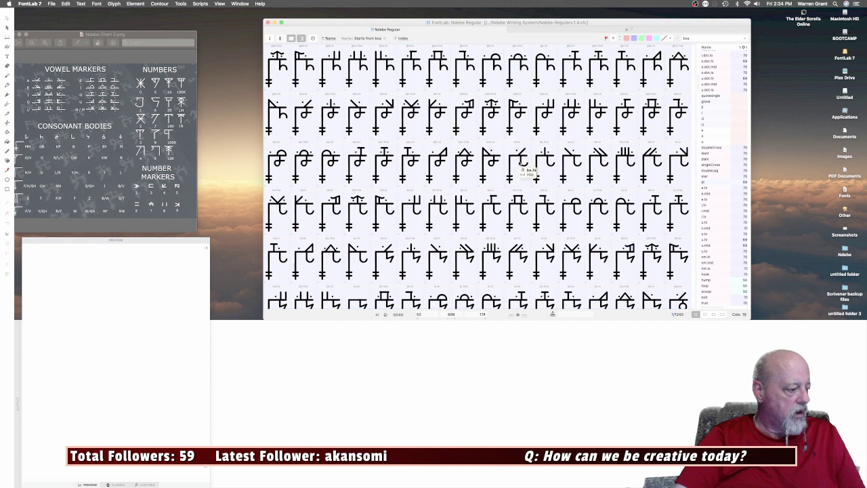
scroll(519, 162, "up", 10)
left_click(519, 164)
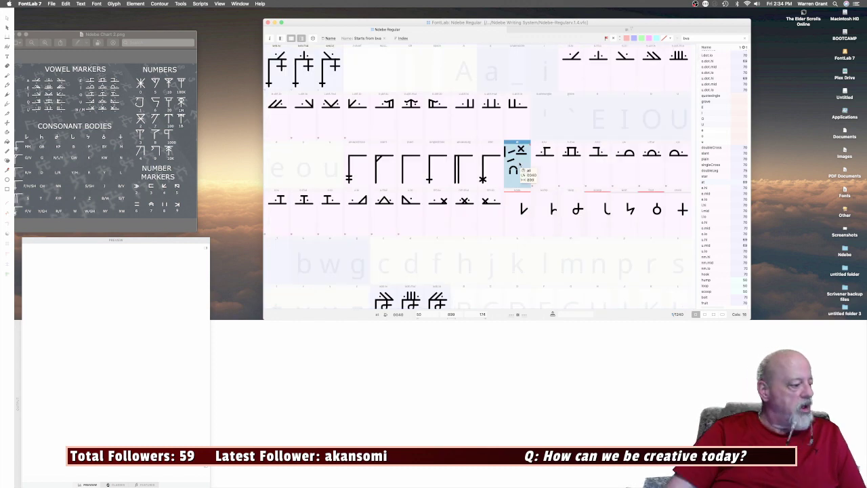
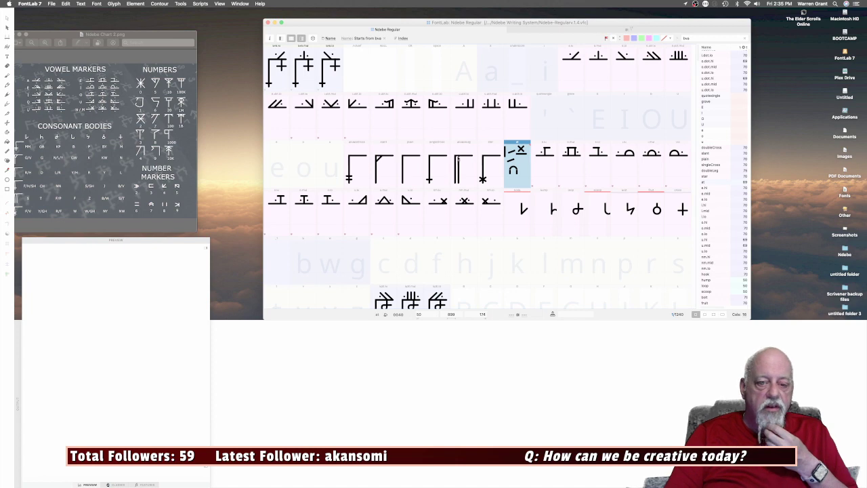
scroll(458, 158, "down", 3)
scroll(458, 158, "up", 3)
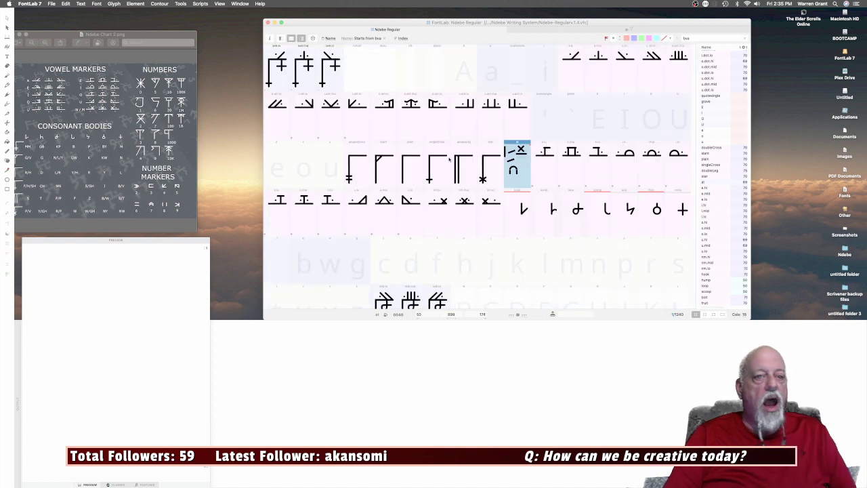
scroll(449, 169, "down", 5)
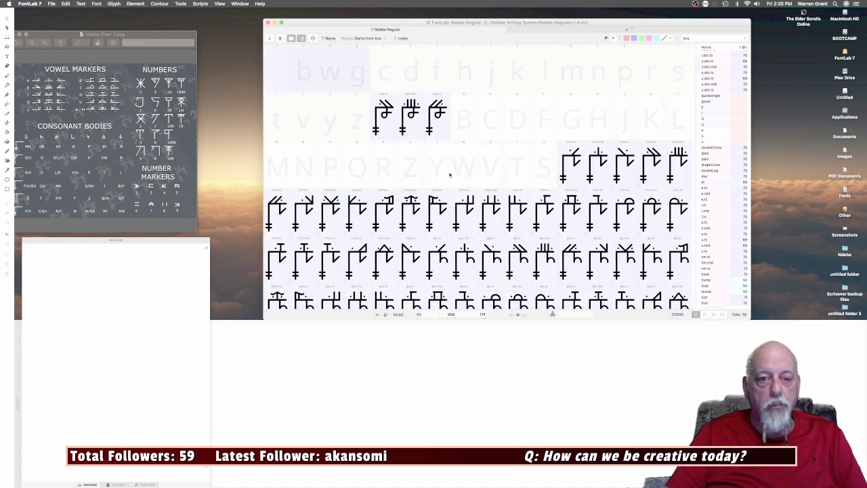
scroll(449, 174, "up", 5)
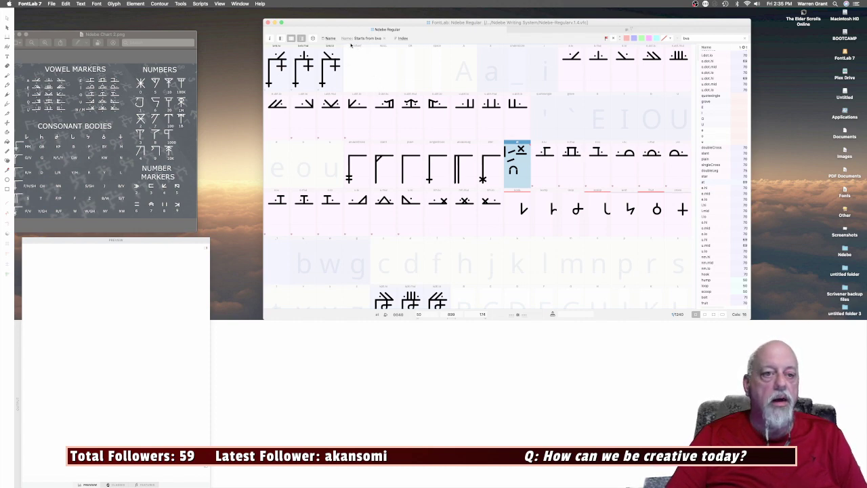
Try the None caption for the glyph cells in the font overview and return to the Name caption.
left_click(334, 39)
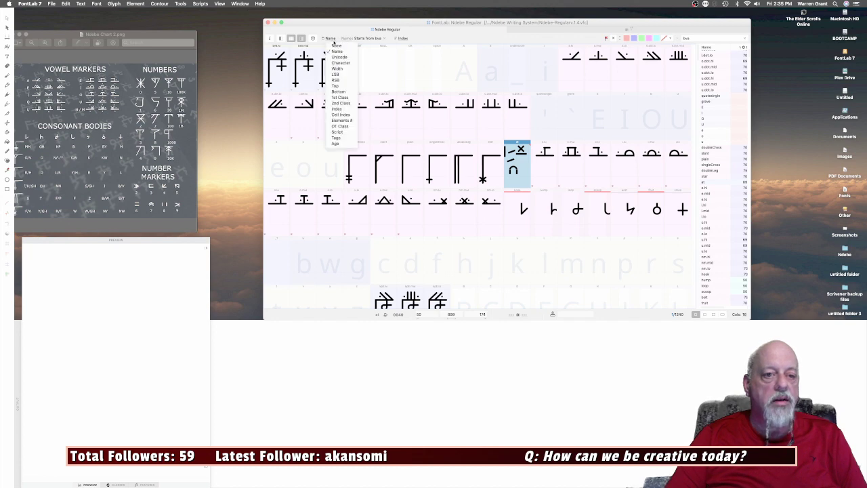
left_click(338, 46)
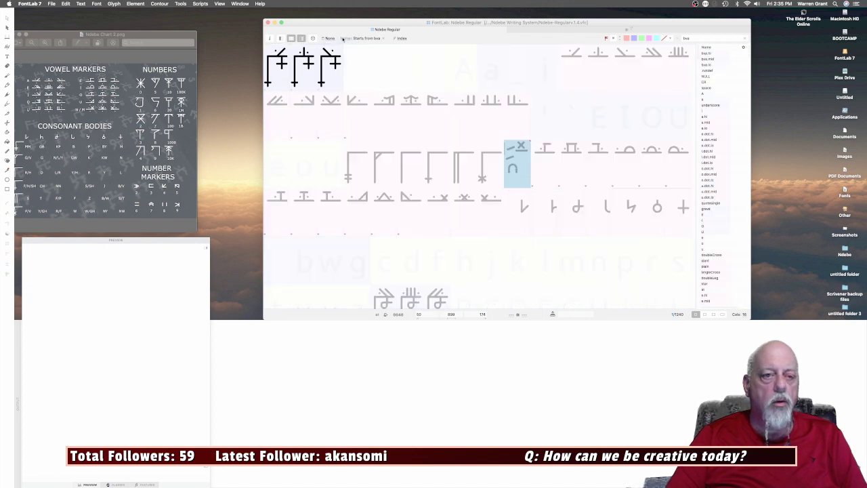
left_click(333, 40)
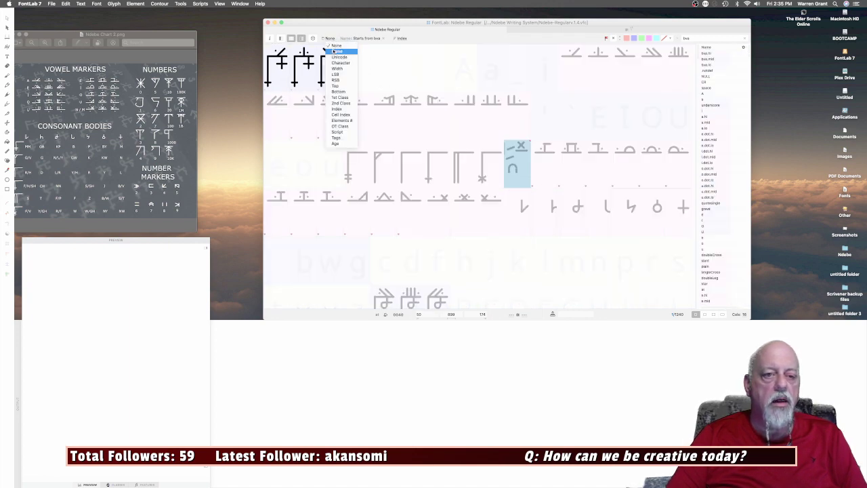
left_click(335, 52)
left_click(333, 39)
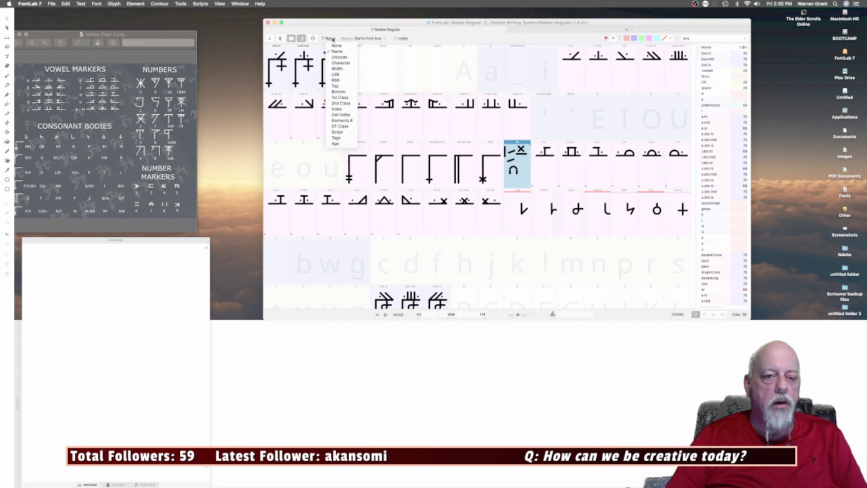
left_click(384, 39)
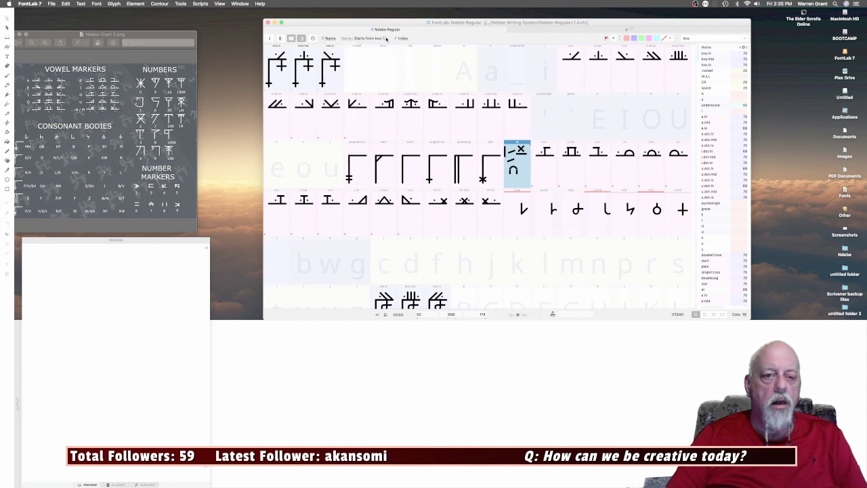
Clear the "Starts from bwa" name filter from the font overview and check the resulting glyph order.
left_click(380, 39)
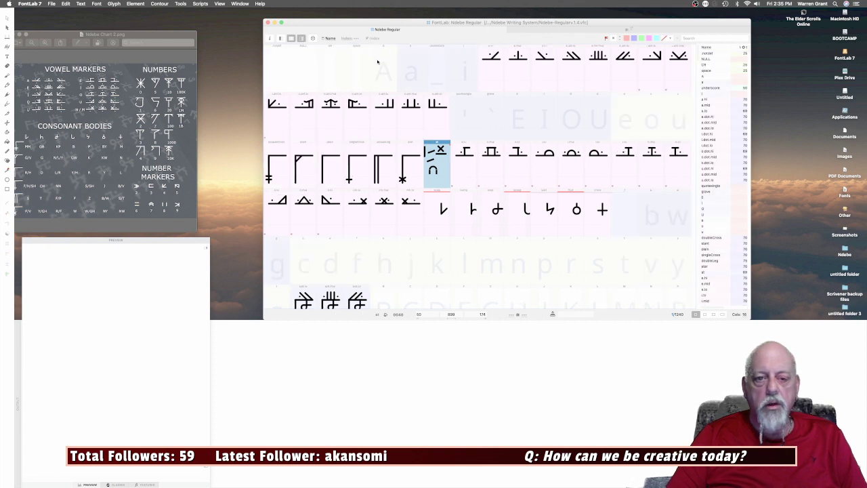
scroll(383, 75, "down", 3)
scroll(384, 77, "up", 3)
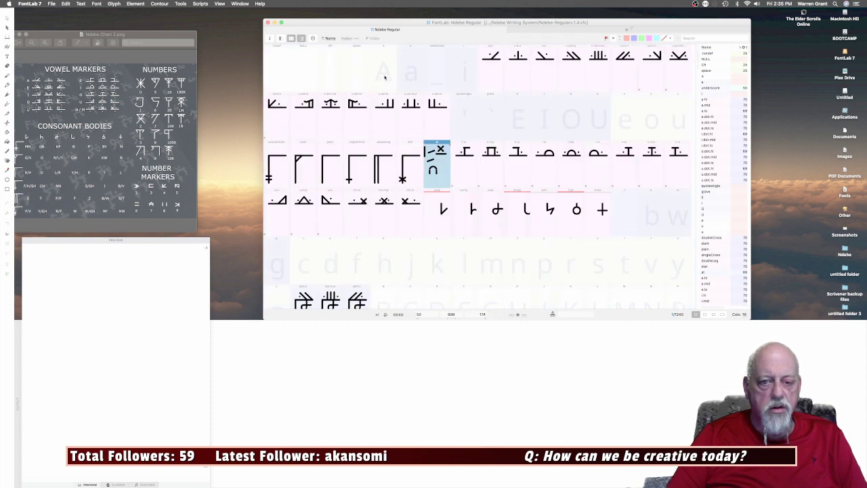
Try captioning the glyph cells by Character and with None, and restore the Name caption.
left_click(333, 40)
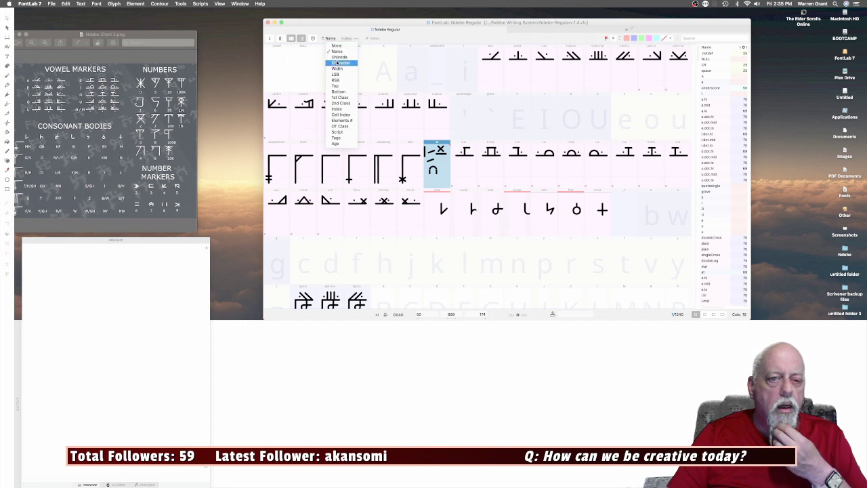
left_click(339, 63)
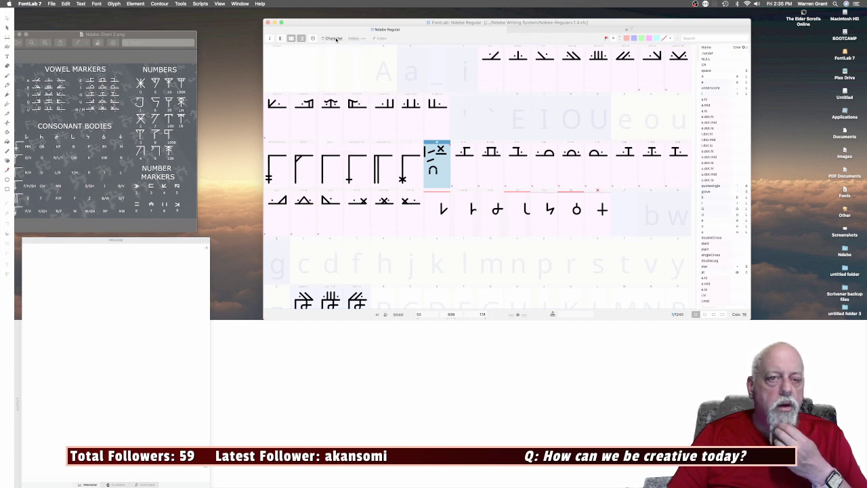
left_click(336, 41)
left_click(337, 45)
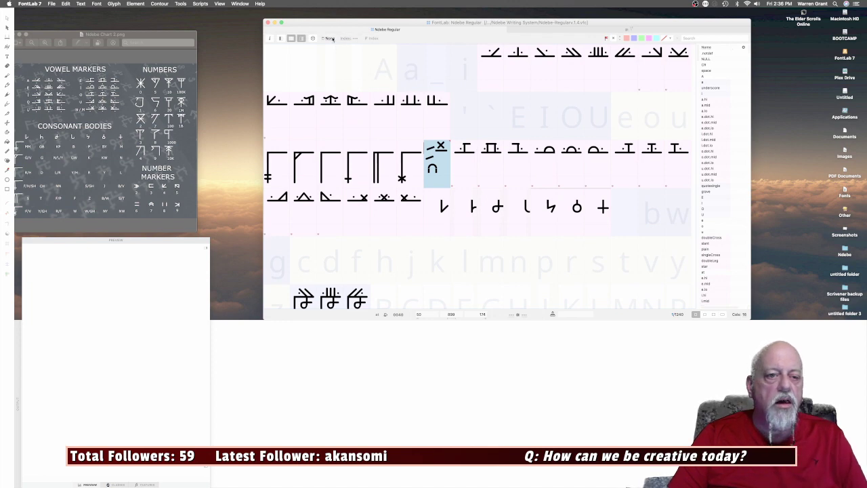
left_click(329, 38)
left_click(336, 52)
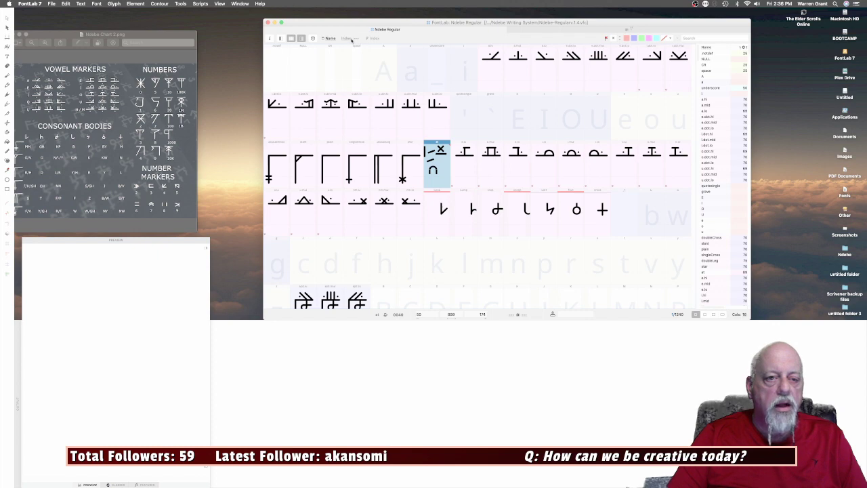
Order the font overview by the OpenType LatPro encoding and create the empty zero glyph.
left_click(346, 39)
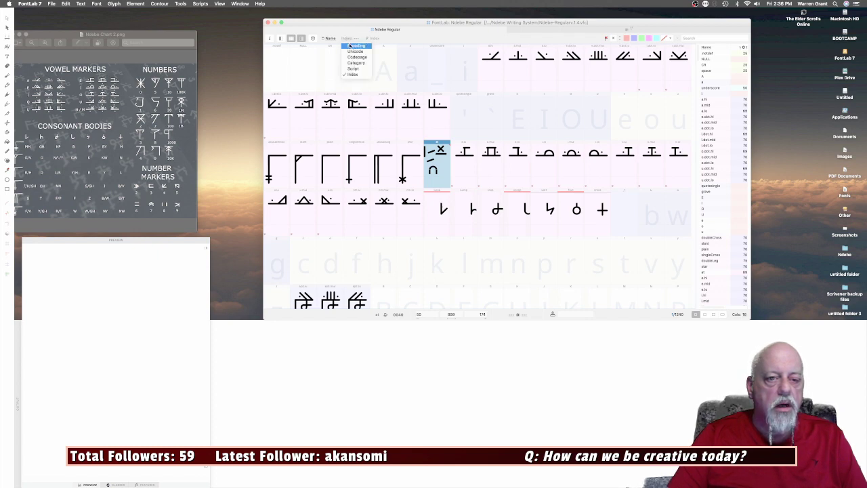
left_click(355, 46)
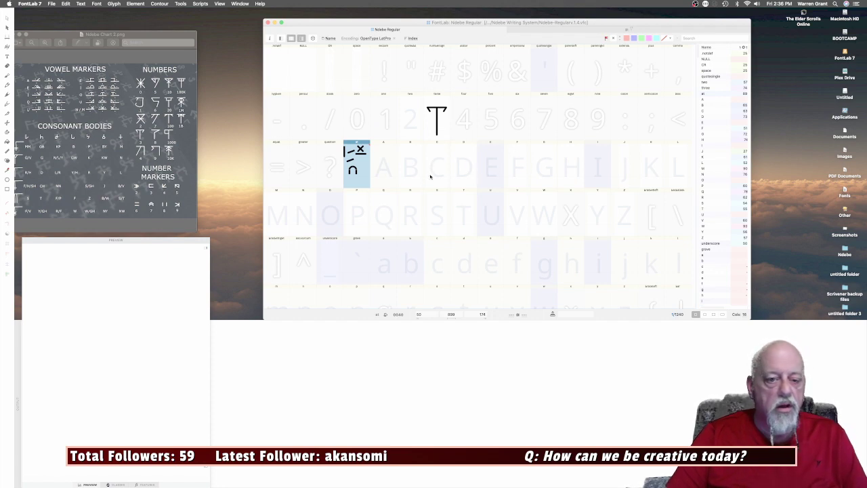
left_click(353, 122)
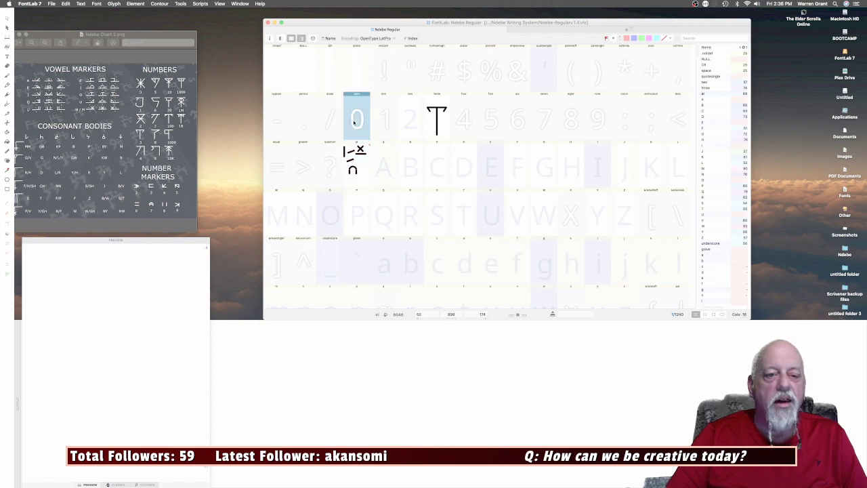
double_click(354, 123)
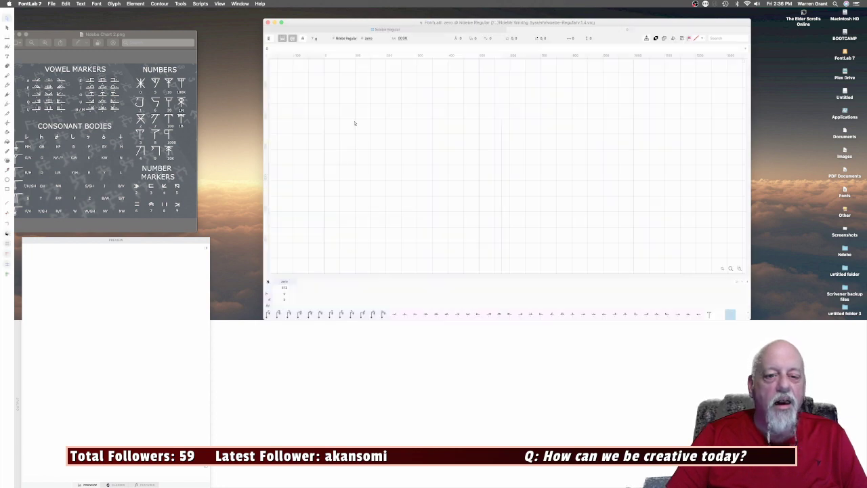
left_click(377, 30)
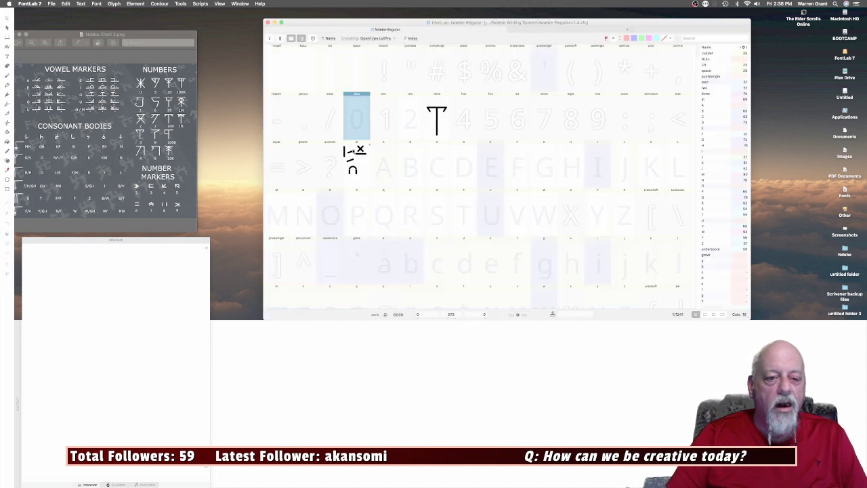
Copy the vertical round-ended stroke from the at glyph and paste it into the zero glyph.
double_click(345, 152)
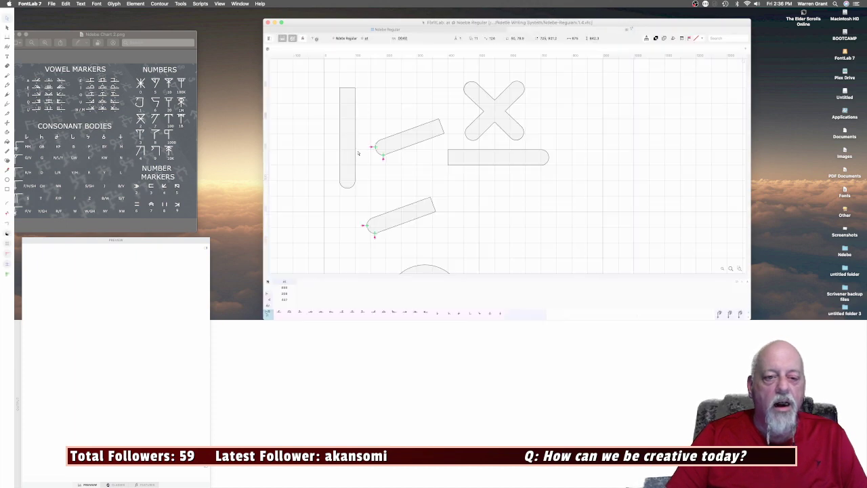
left_click_drag(335, 87, 363, 196)
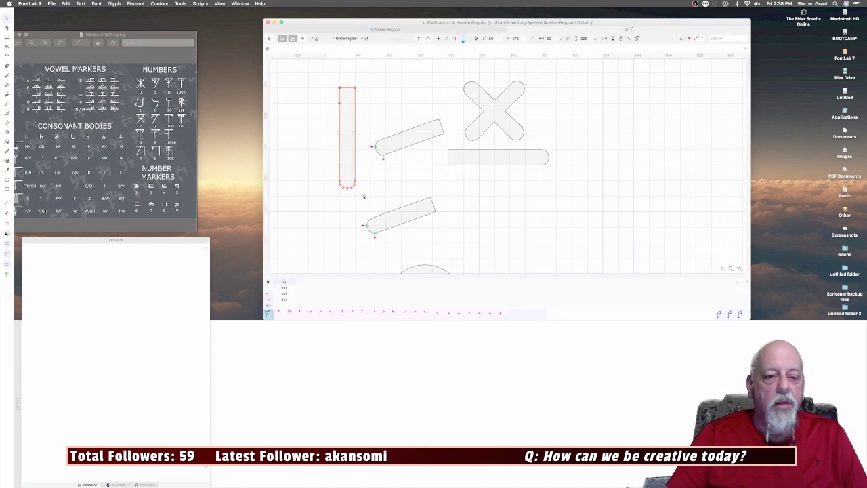
left_click(434, 32)
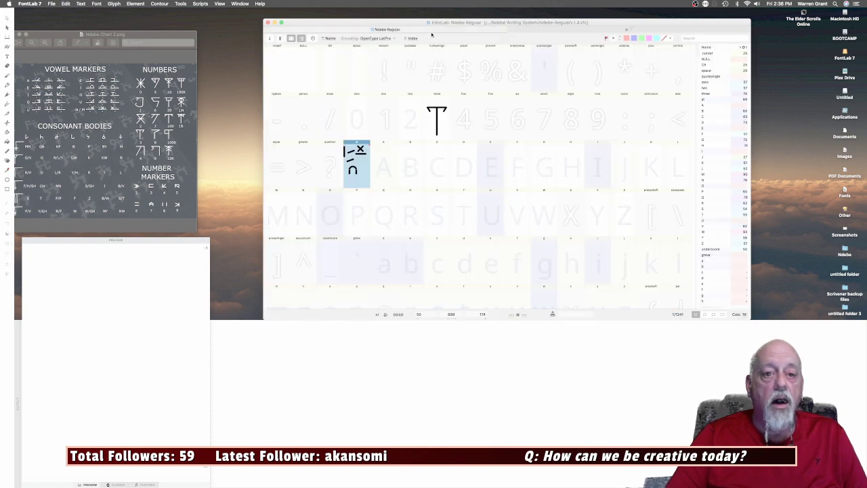
double_click(366, 127)
key("ctrl+v")
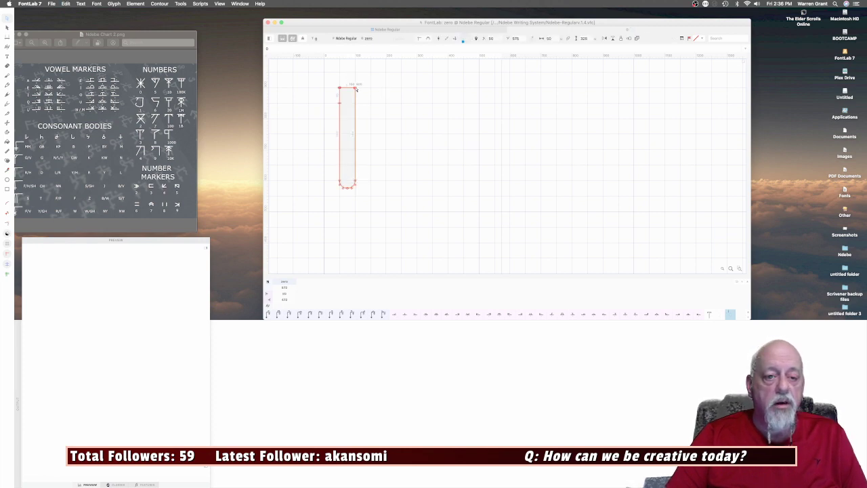
Move the pasted stroke in the zero glyph to X 500, Y 275.
left_click_drag(355, 89, 498, 172)
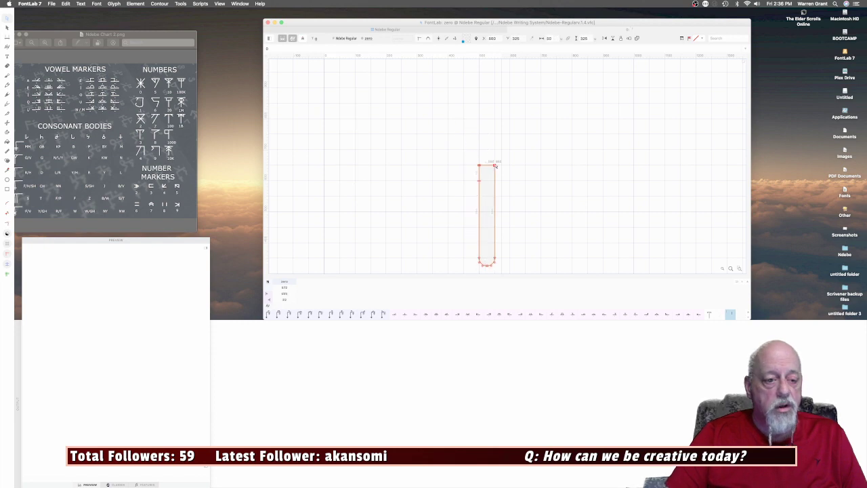
scroll(561, 153, "down", 5)
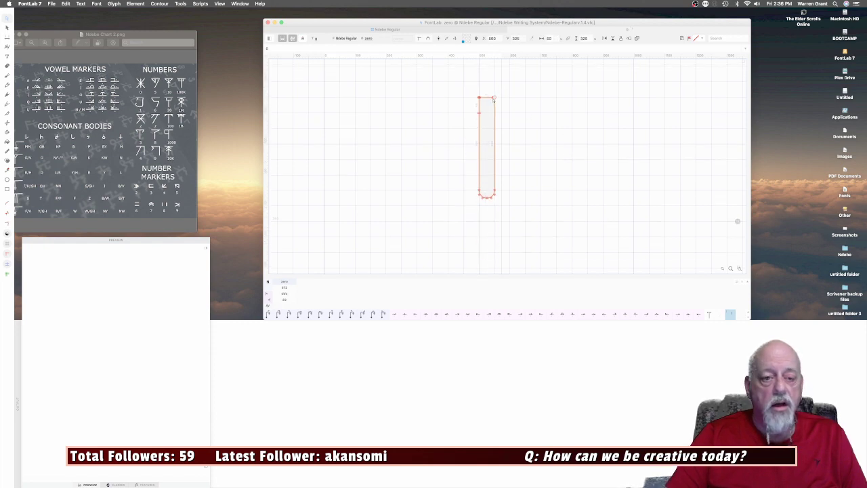
mouse_move(494, 98)
left_mouse_down()
mouse_move(495, 113)
mouse_move(495, 102)
left_mouse_up()
Lengthen the stroke downward by lowering only its rounded end's nodes to Y -200.
scroll(511, 201, "down", 3)
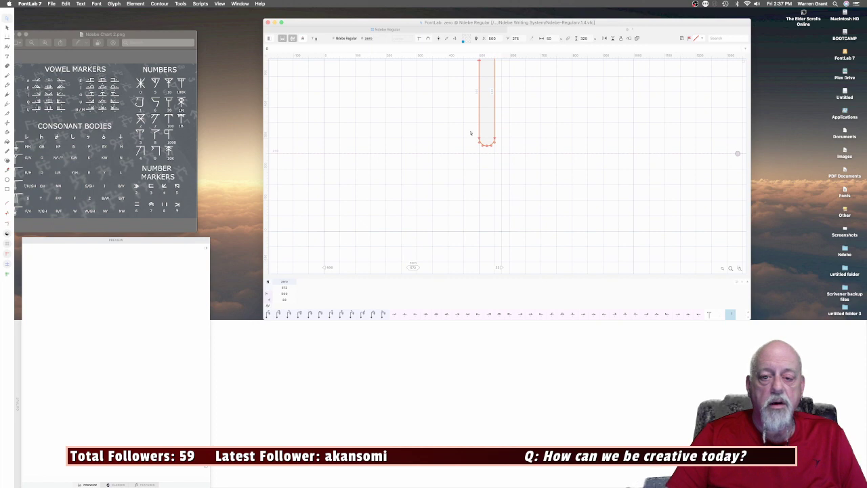
left_click_drag(469, 129, 519, 177)
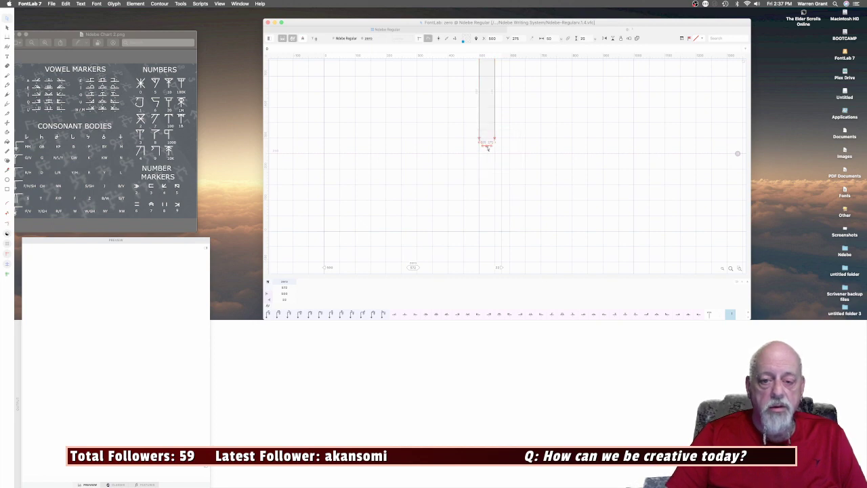
key("shift+Down")
key("shift+Down")
key("shift+Down")
key("shift+Down")
key("shift+Down")
key("shift+Down")
key("shift+Down")
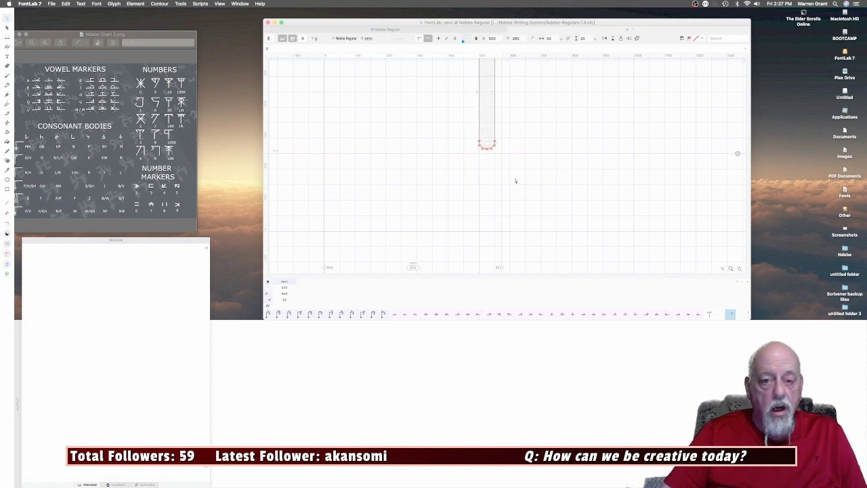
key("shift+Down")
key("shift+Down")
key("shift+Down")
key("shift+Down")
key("shift+Down")
key("shift+Down")
key("shift+Down")
key("shift+Down")
key("shift+Down")
key("shift+Down")
key("shift+Down")
key("shift+Down")
key("shift+Down")
key("shift+Down")
key("shift+Down")
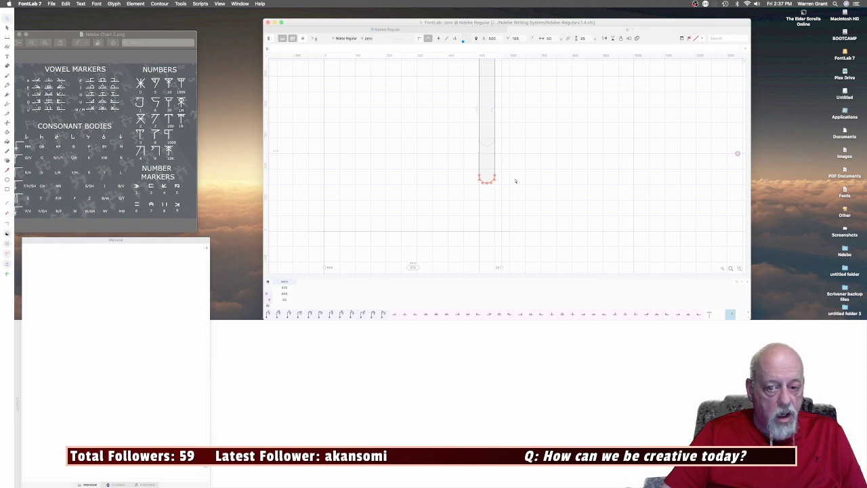
scroll(513, 181, "down", 3)
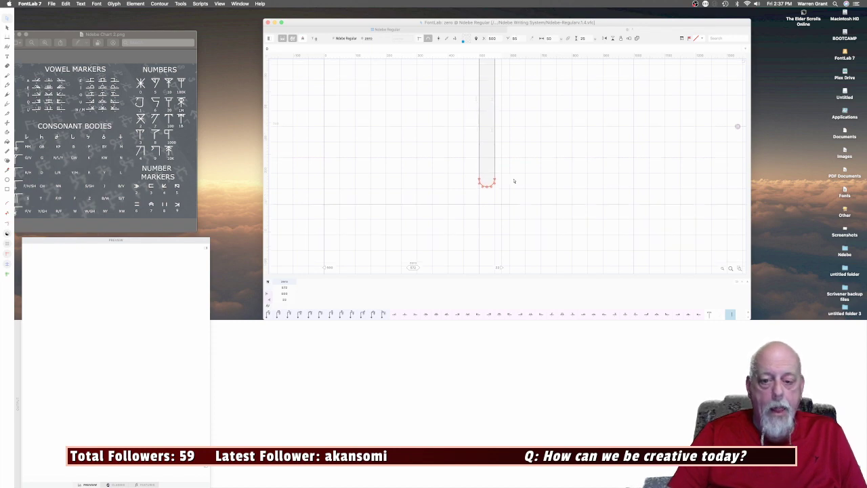
key("shift+Down")
key("shift+Down")
key("shift+Down")
key("shift+Down")
key("shift+Down")
key("shift+Down")
key("shift+Down")
key("shift+Down")
key("shift+Down")
key("shift+Down")
key("shift+Down")
key("shift+Down")
key("shift+Down")
key("shift+Down")
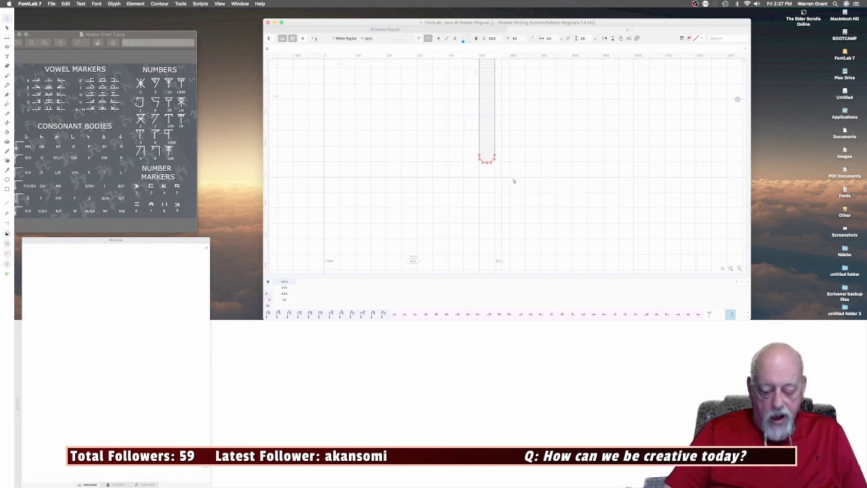
key("shift+Down")
key("shift+Down")
key("shift+Down")
key("shift+Down")
key("shift+Down")
key("shift+Down")
key("shift+Down")
key("shift+Down")
key("shift+Down")
key("shift+Down")
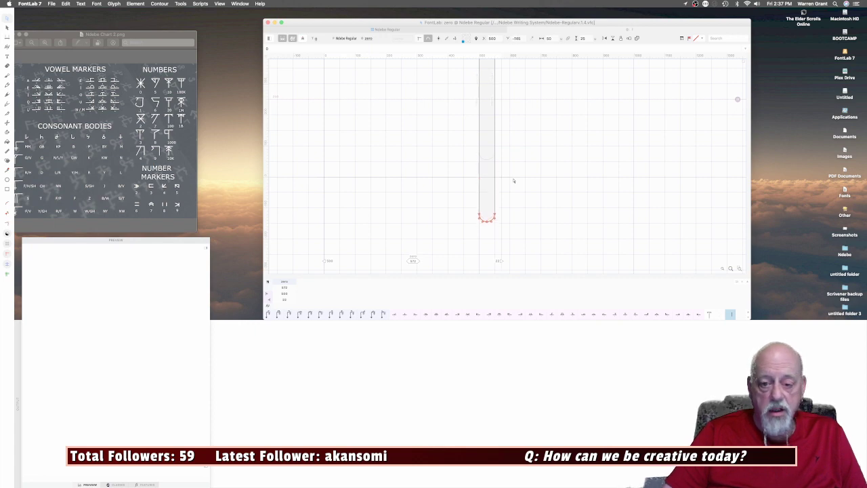
key("shift+Down")
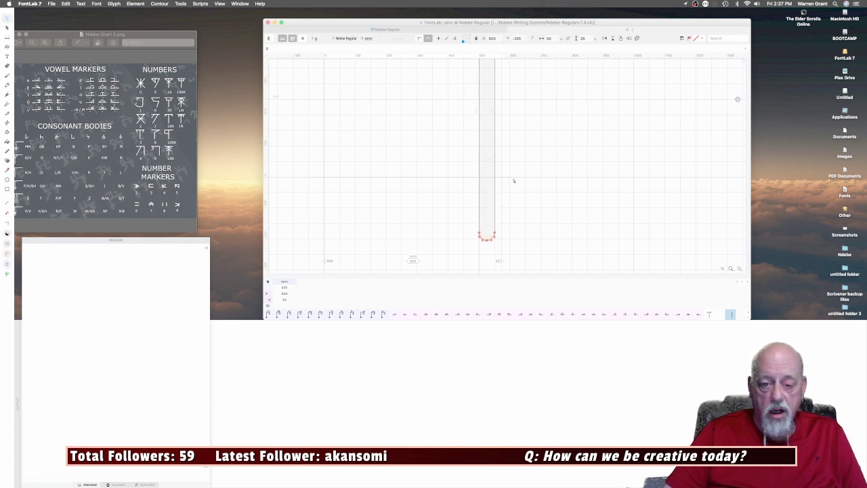
key("Up")
key("Up")
key("Up")
key("Up")
key("Up")
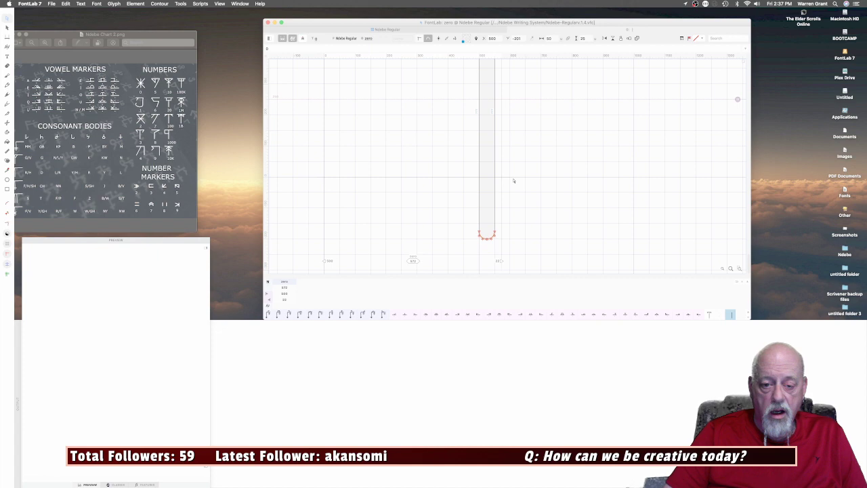
Round the stroke's flat upper end by centering a 50-unit circle on it and merging the two contours.
scroll(514, 180, "up", 5)
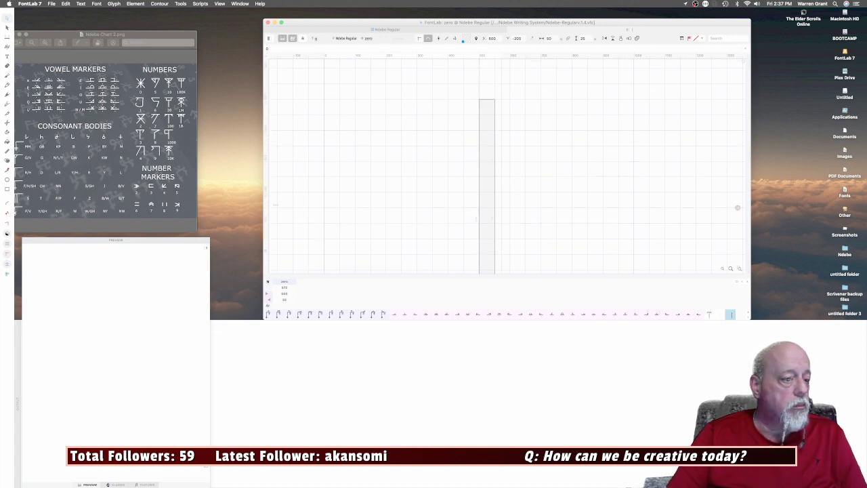
left_click(7, 179)
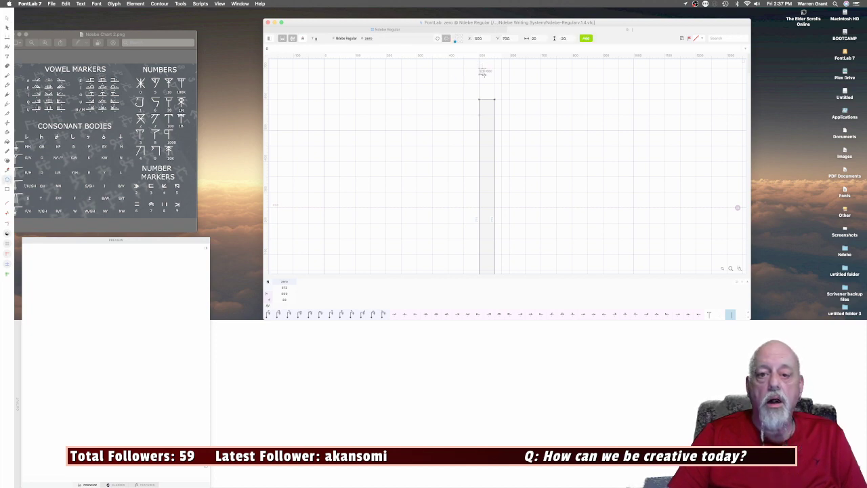
left_click_drag(488, 80, 495, 84)
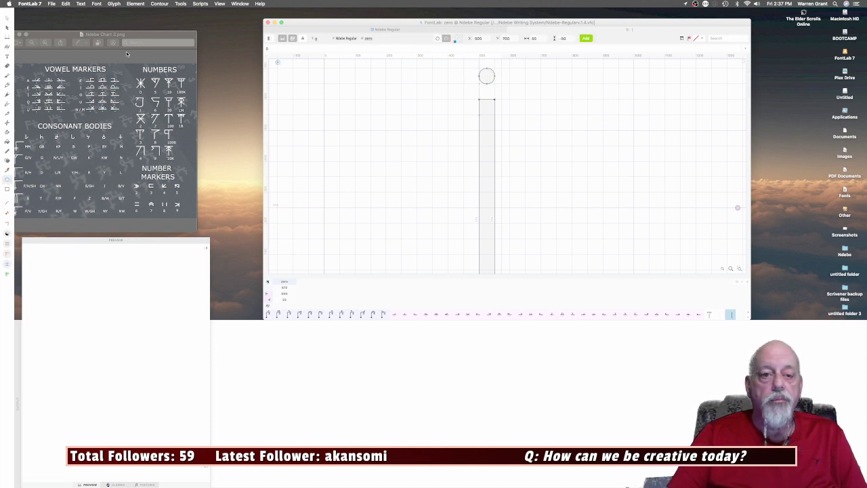
left_click(8, 20)
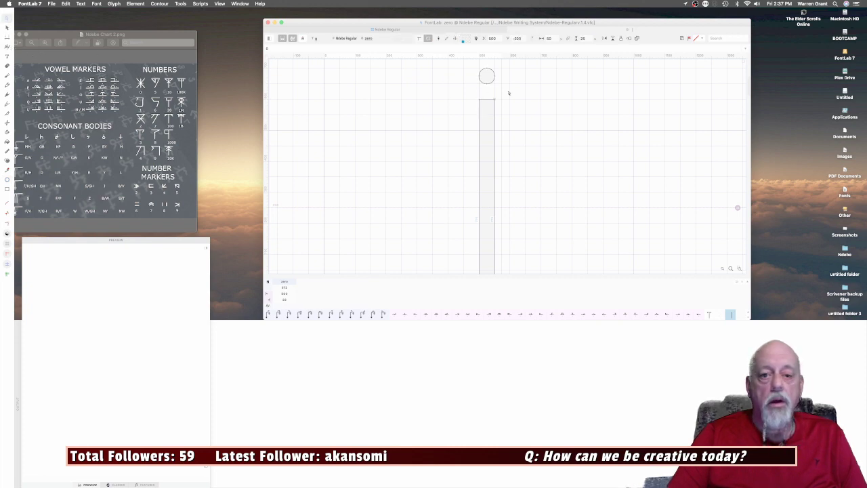
left_click_drag(471, 67, 521, 112)
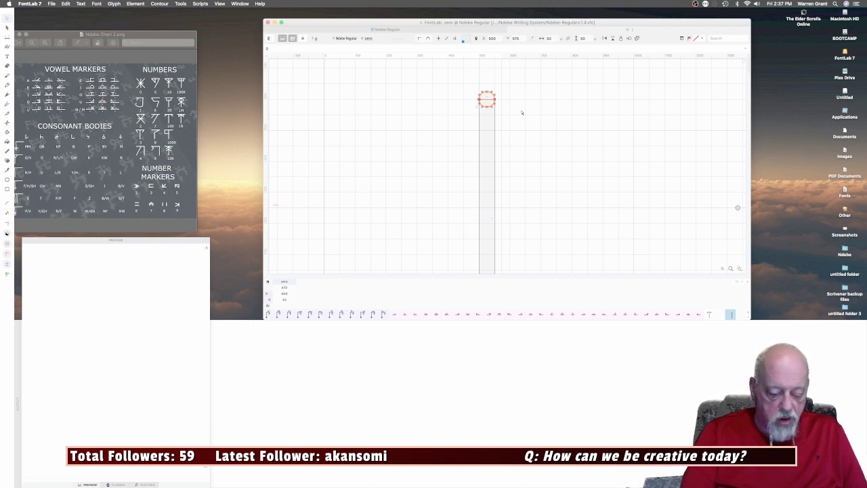
key("super+shift+o")
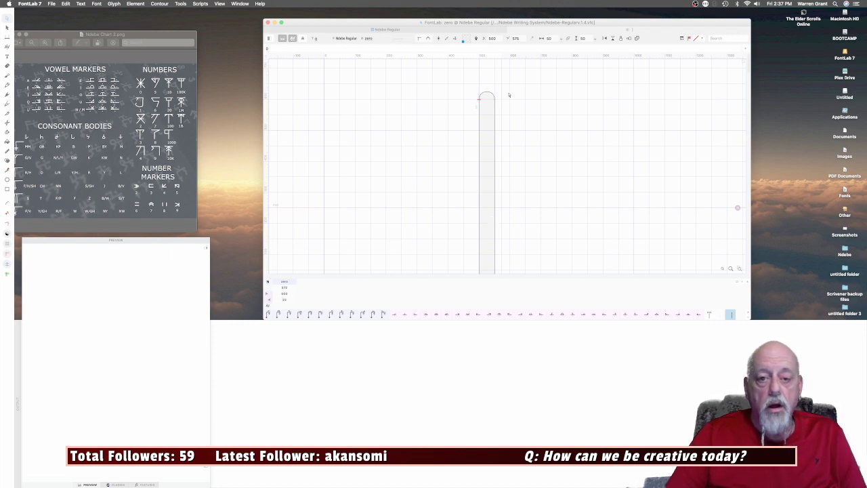
left_click(507, 96)
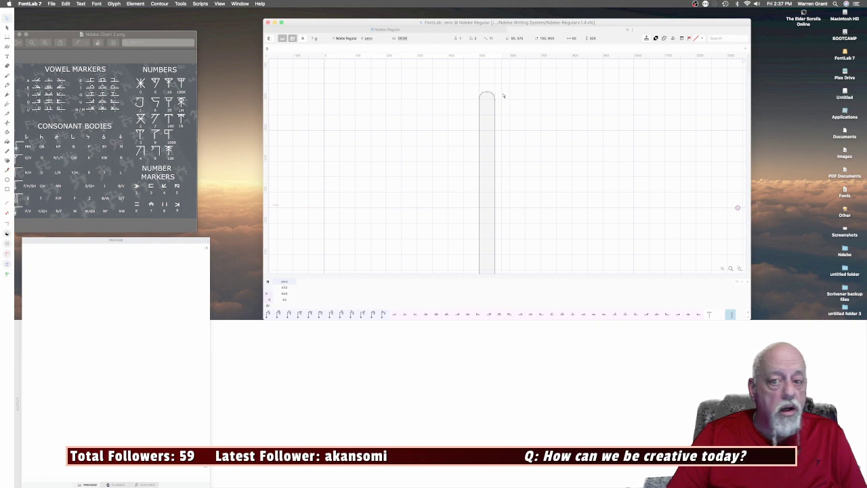
Duplicate the full-height round-ended stroke and place the copy at the same height to the right of the original.
scroll(486, 102, "down", 3)
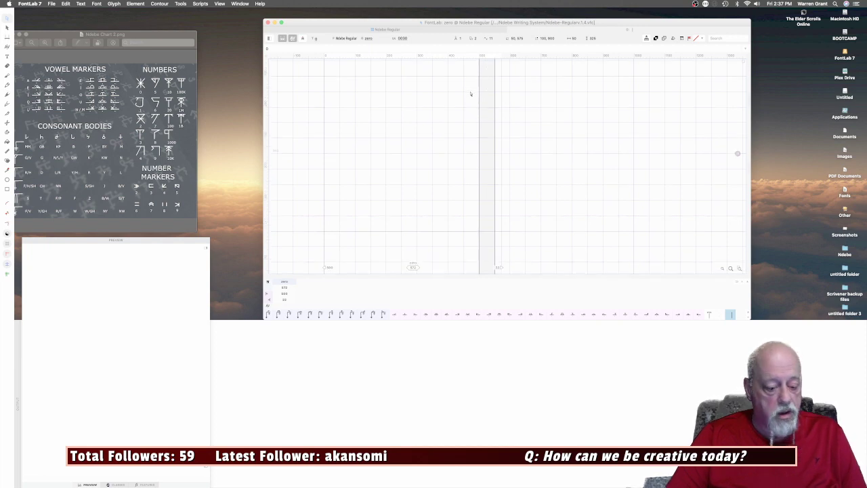
scroll(483, 106, "down", 5)
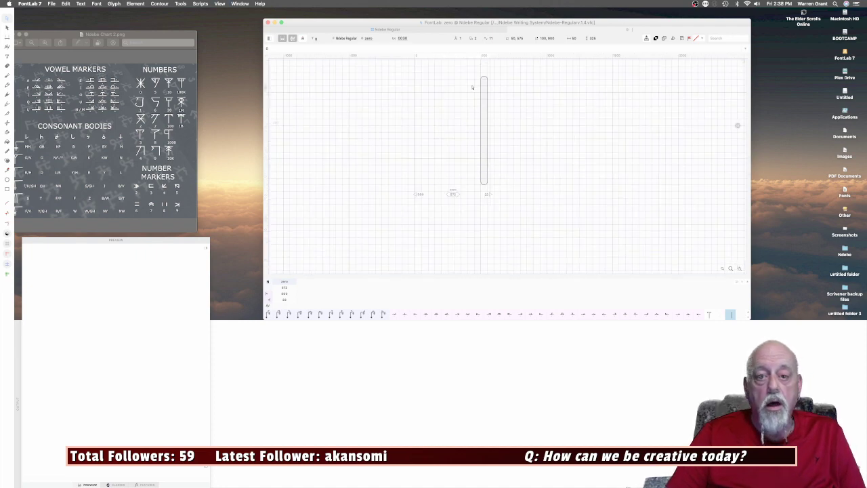
left_click_drag(472, 75, 503, 189)
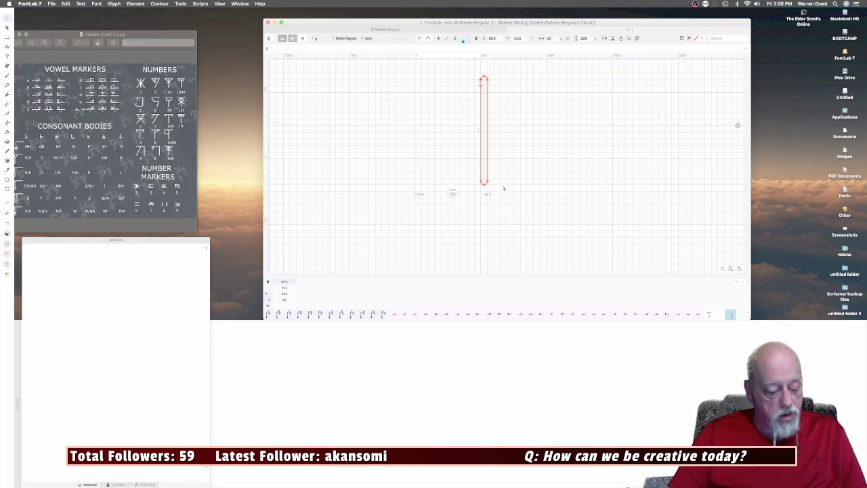
left_click(483, 78)
left_click(495, 85)
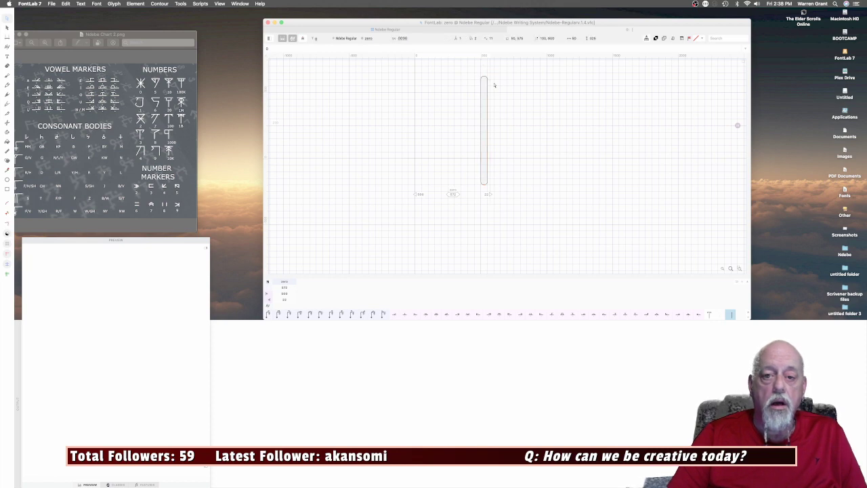
left_click(488, 88)
left_click_drag(483, 79, 549, 78)
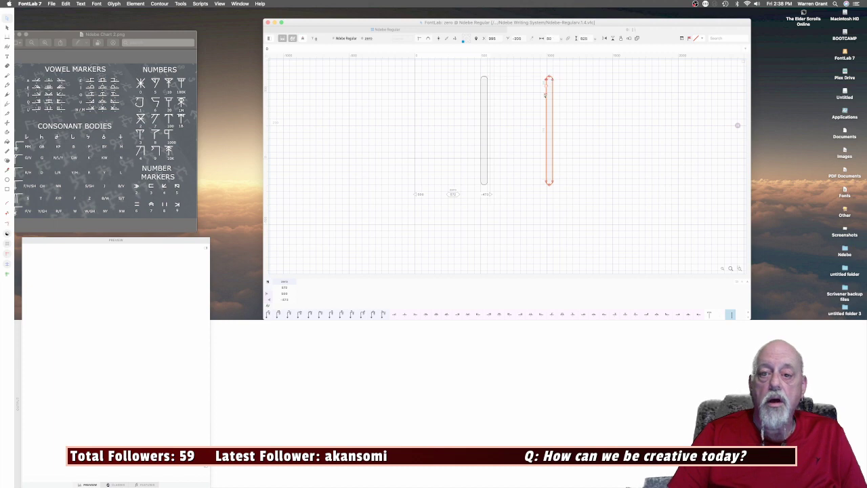
Rotate the copied stroke 45 degrees with Transform and move it diagonally across the vertical stroke.
left_click(240, 4)
mouse_move(221, 4)
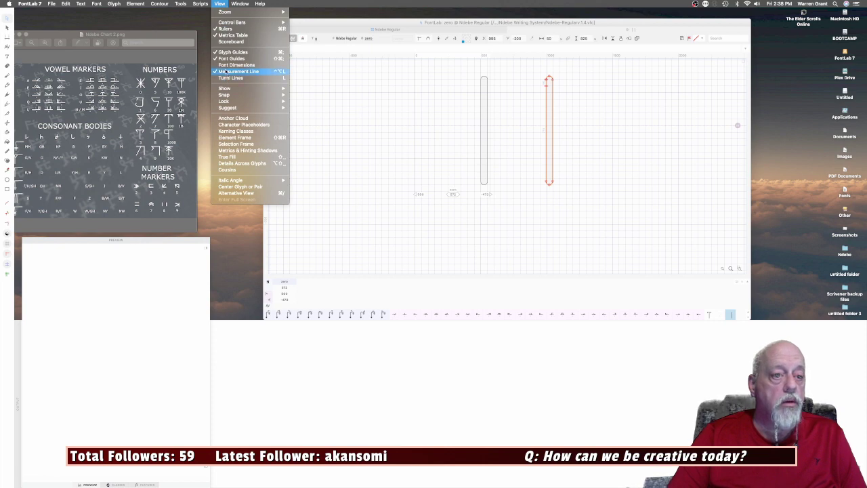
mouse_move(242, 60)
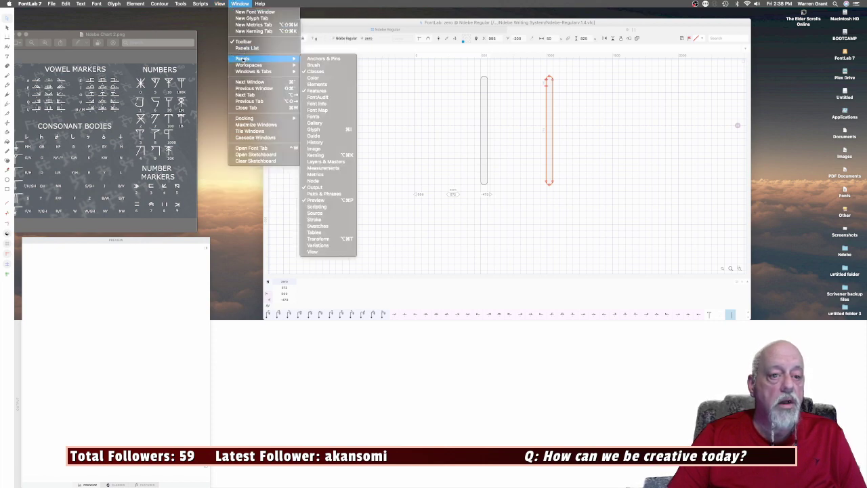
left_click(317, 239)
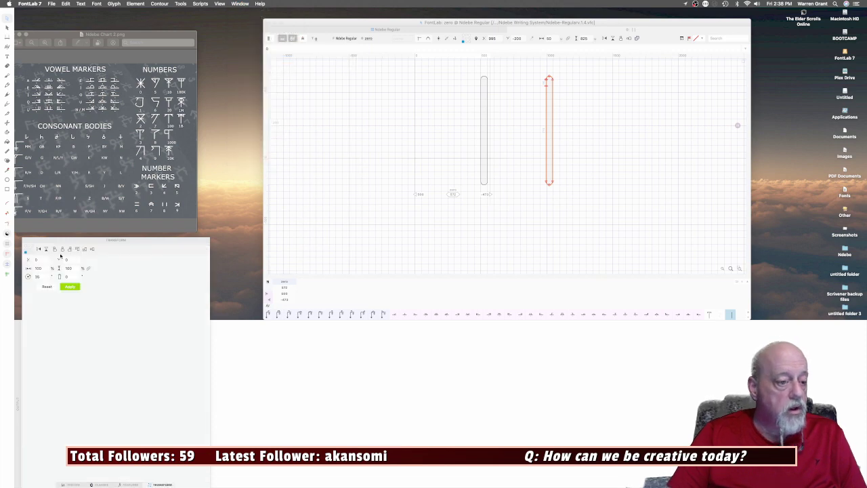
double_click(38, 277)
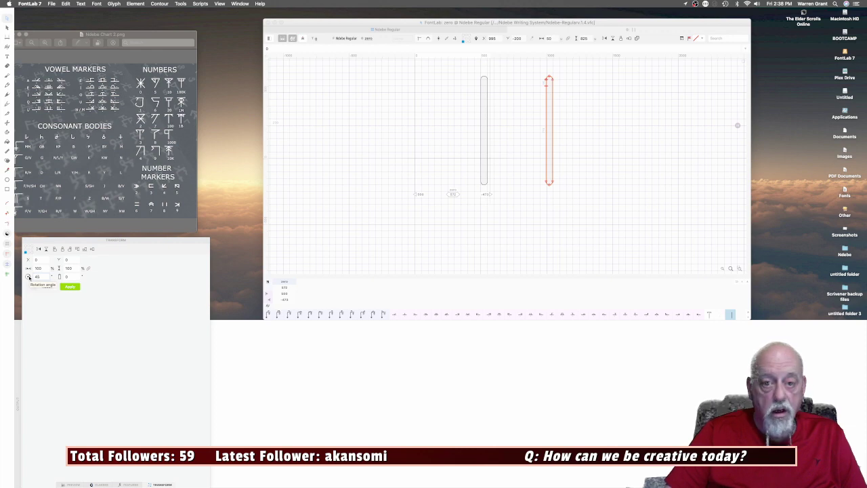
left_click(29, 276)
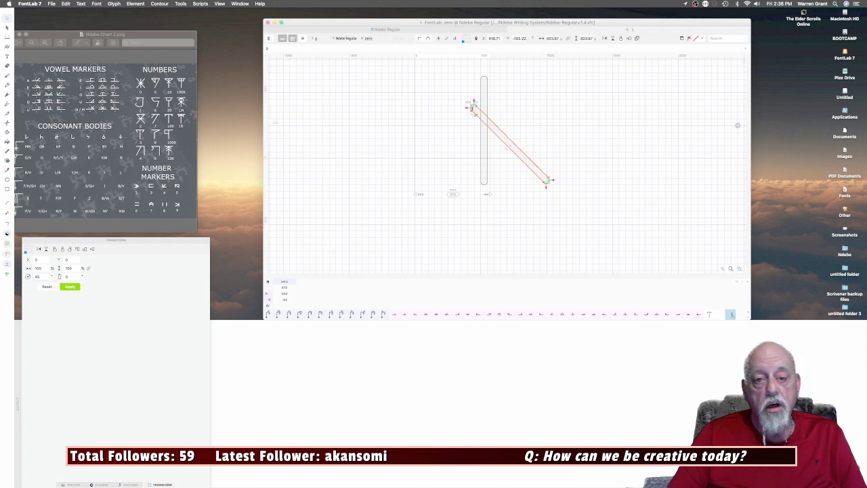
left_click_drag(472, 106, 437, 82)
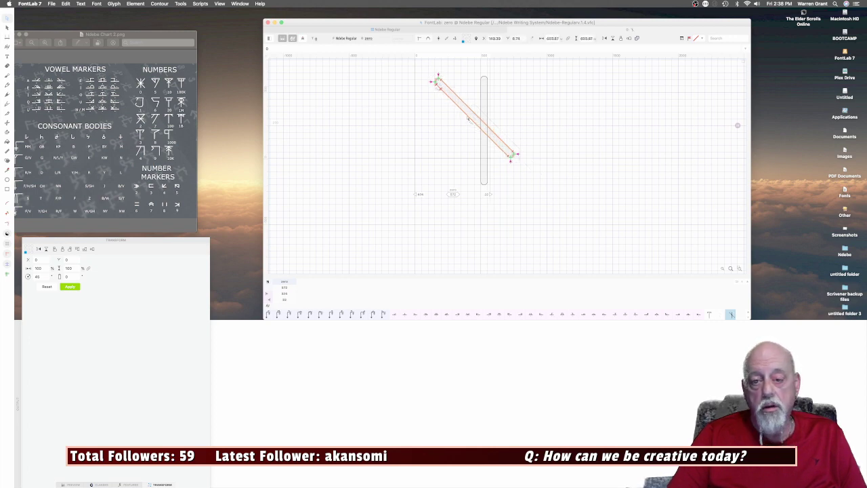
Lengthen the diagonal stroke by moving its lower rounded end's nodes outward to about X 905, Y -184.
left_click(511, 154)
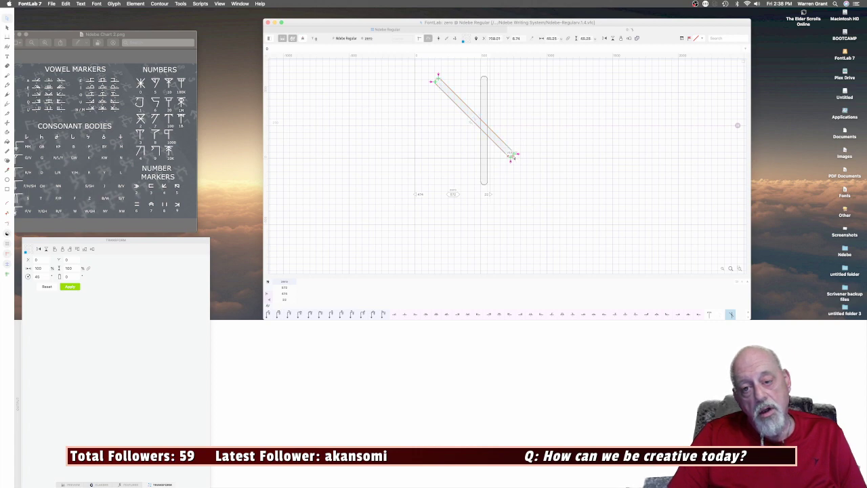
left_click_drag(513, 155, 540, 185)
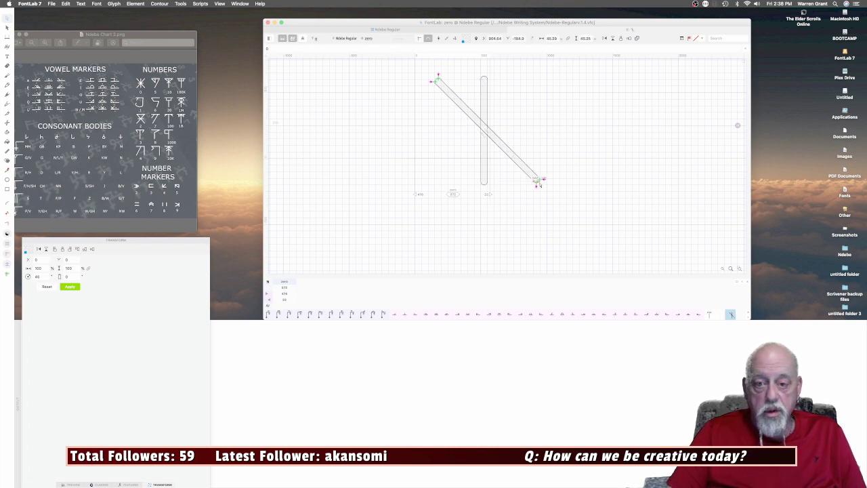
scroll(540, 184, "up", 3)
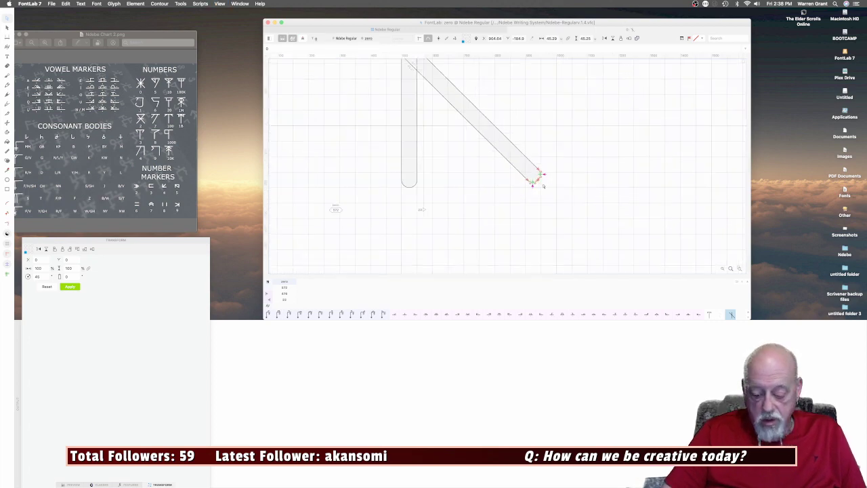
key("super+shift+Right")
key("super+shift+Right")
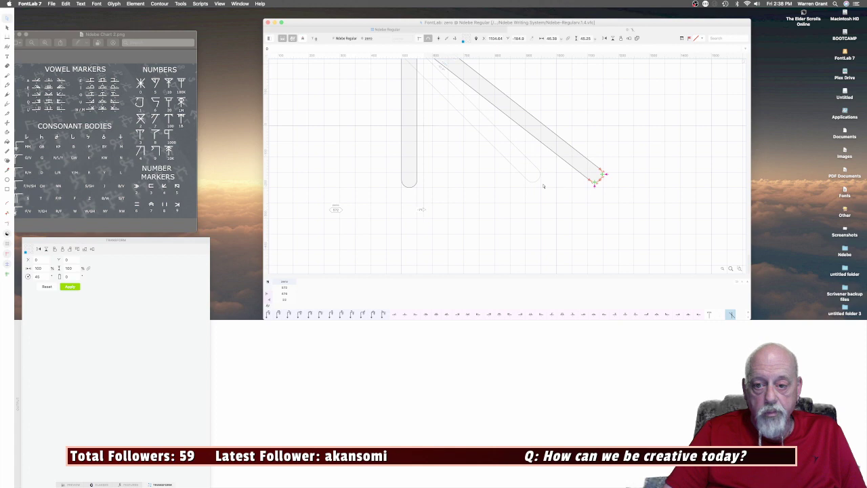
key("super+shift+Left")
key("super+shift+Left")
key("super+shift+Down")
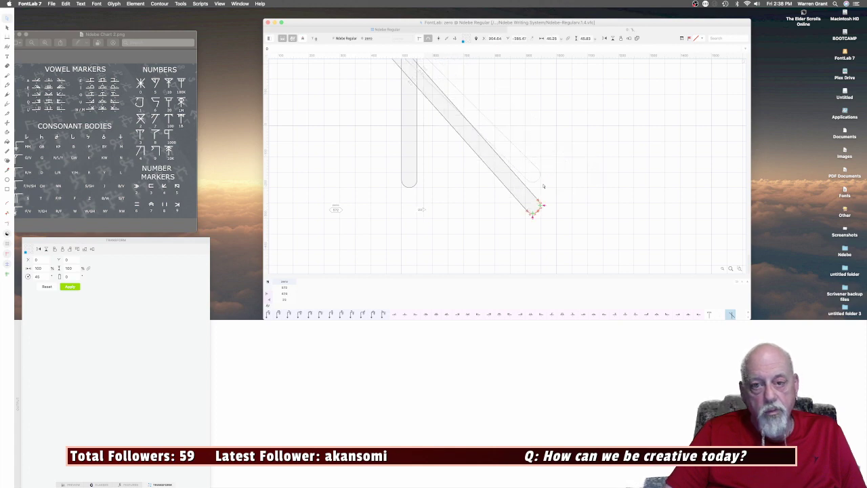
key("super+shift+Up")
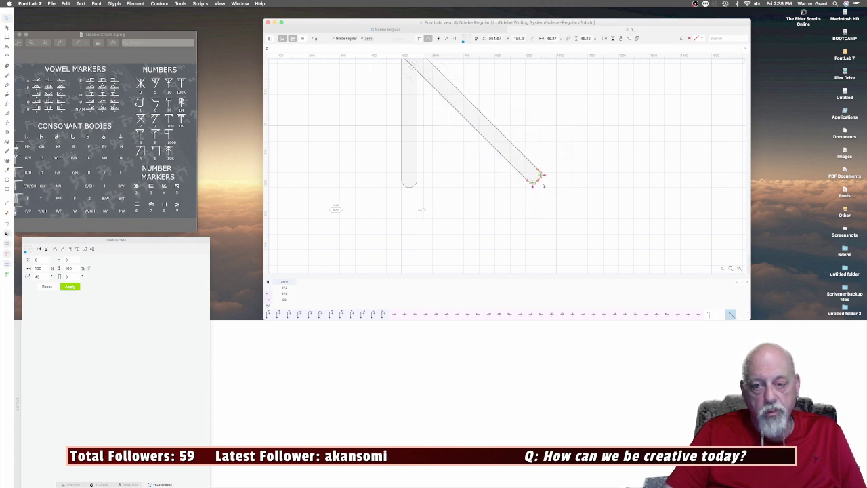
Nudge the diagonal stroke's lower rounded end down to about Y -200.
key("shift+Down")
key("Down")
key("Down")
key("Down")
key("Down")
key("Down")
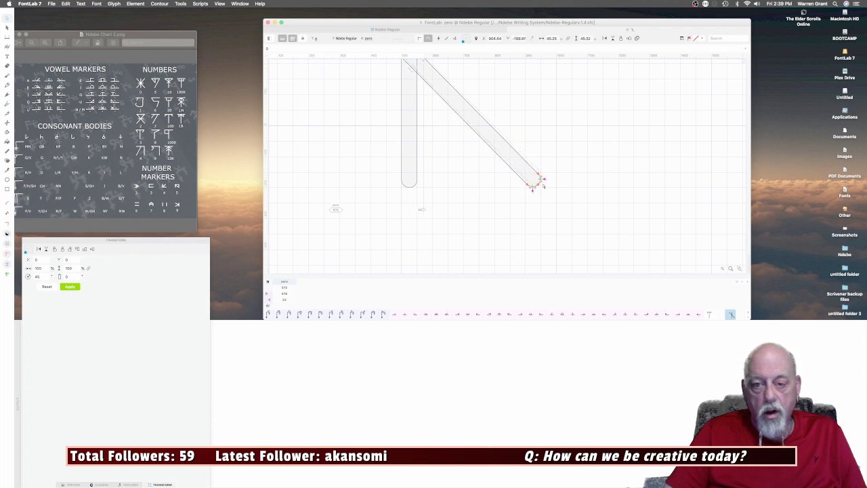
key("Down")
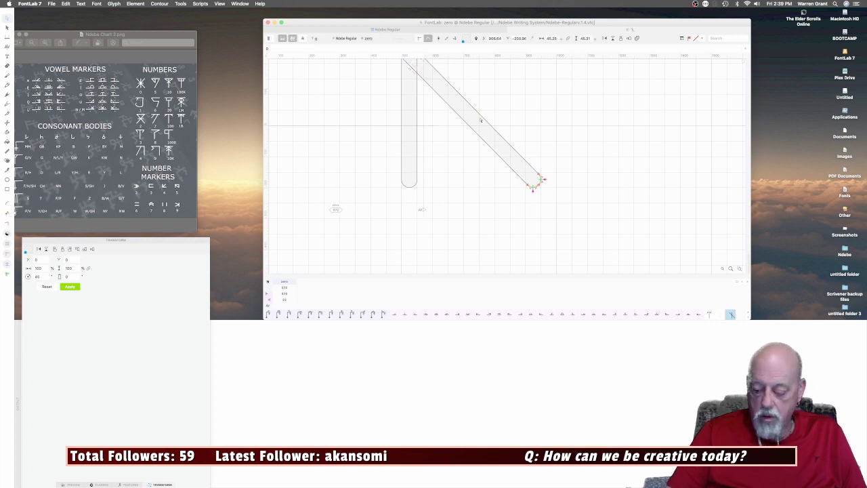
Extend the diagonal stroke's upper rounded end outward by moving only its nodes to about X 97, Y 589.
scroll(480, 120, "down", 5)
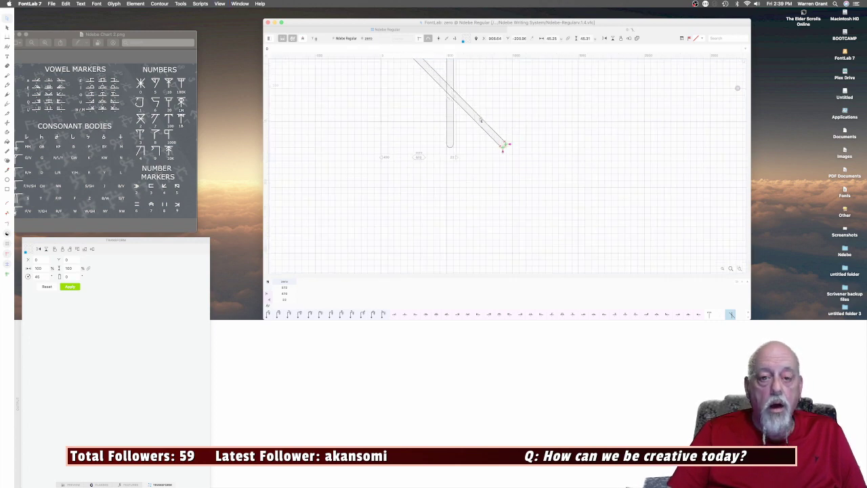
scroll(480, 119, "up", 4)
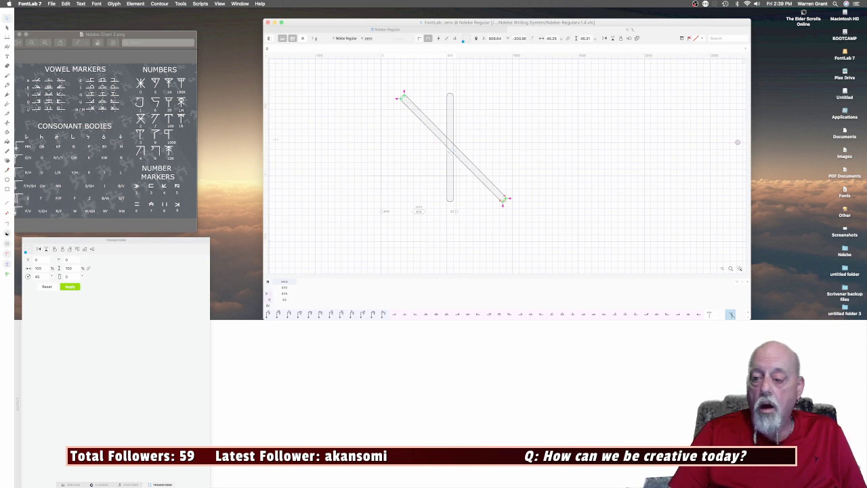
left_click(740, 269)
left_click_drag(393, 91, 424, 120)
scroll(588, 90, "up", 4)
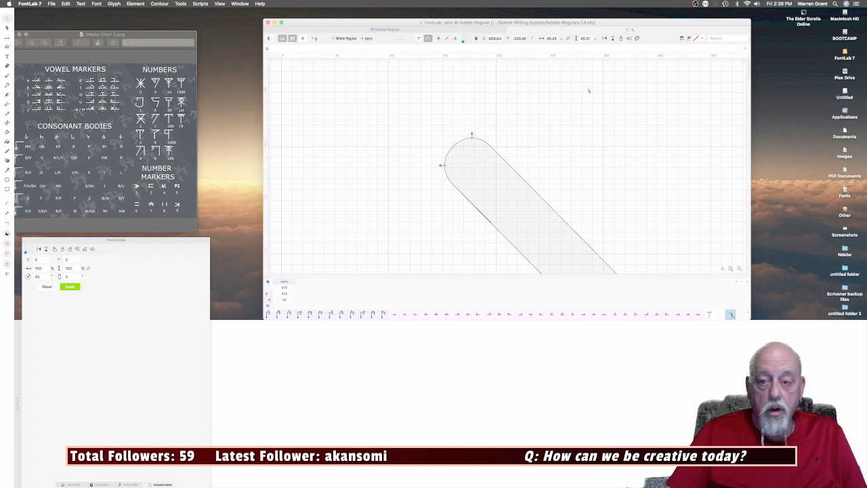
scroll(589, 90, "left", 4)
scroll(588, 90, "down", 2)
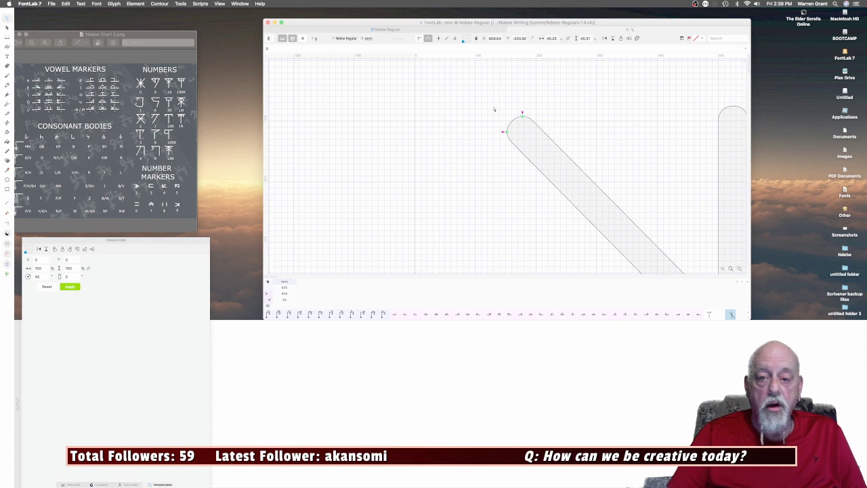
left_click_drag(495, 111, 552, 156)
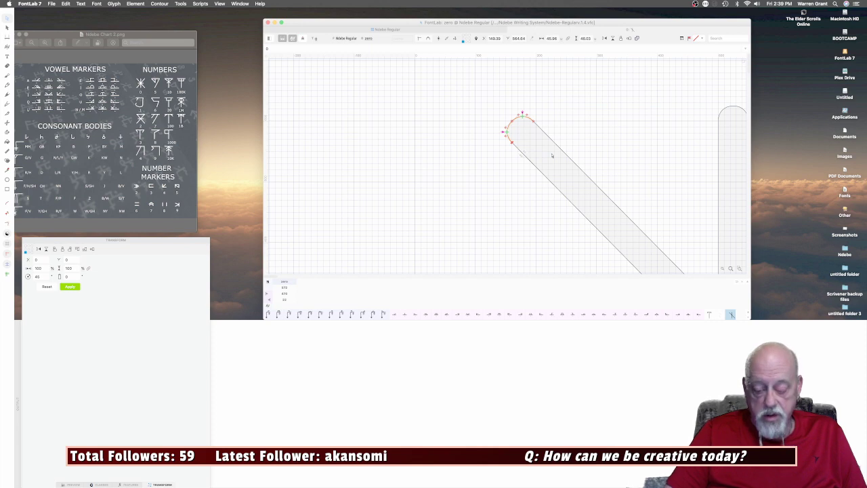
key("super+Up")
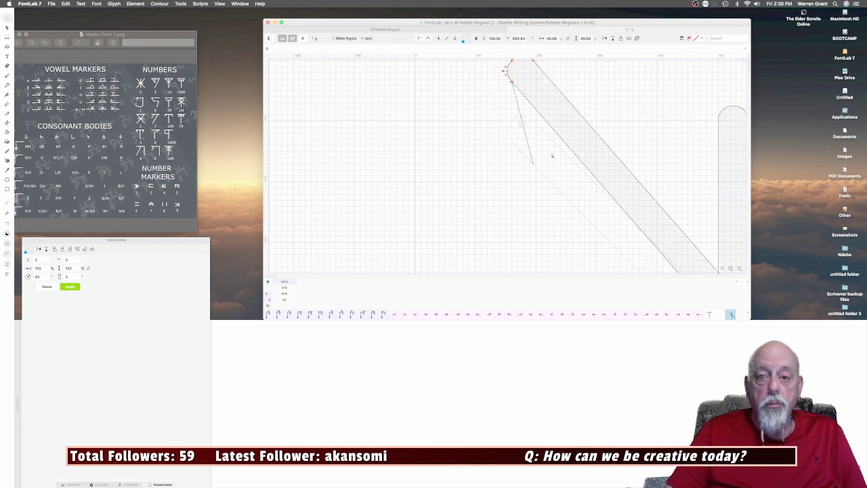
key("super+z")
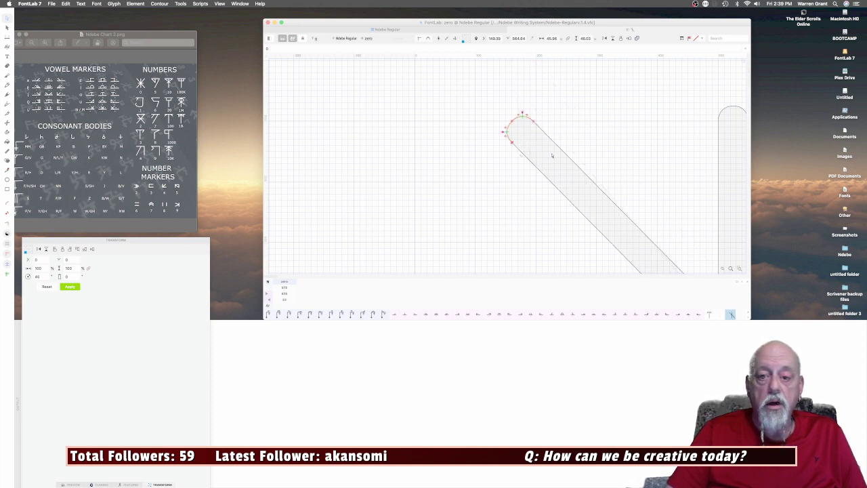
key("Left")
key("Left")
key("Left")
key("Left")
key("Left")
key("Left")
key("Left")
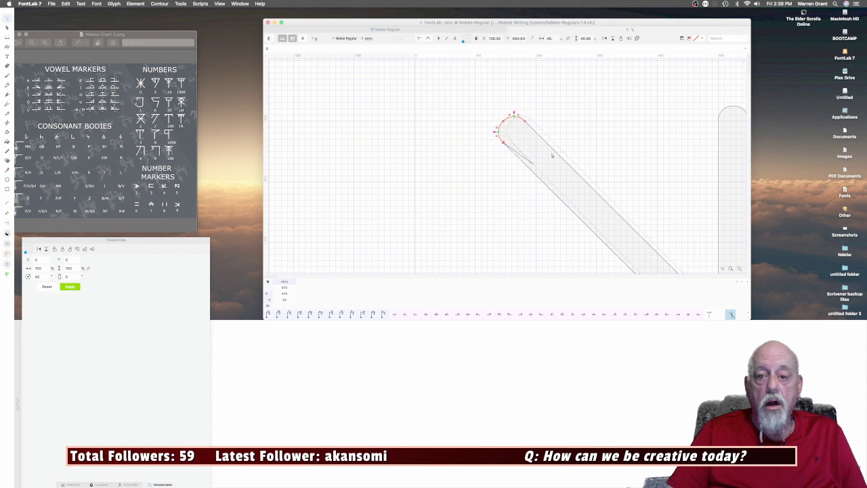
key("Left")
key("Left")
key("Left")
key("Left")
key("Left")
key("Left")
key("Left")
key("Left")
key("Left")
key("Left")
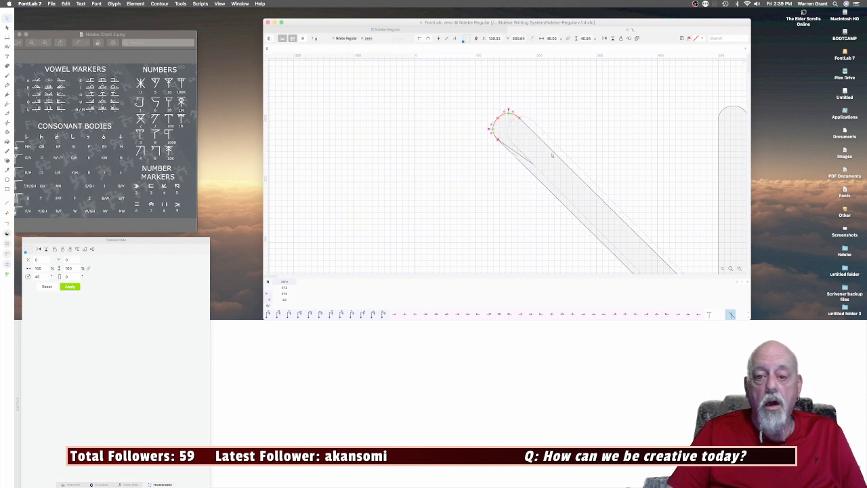
key("Up")
key("Up")
key("Up")
key("Up")
key("Up")
key("Up")
key("Up")
key("Up")
key("Up")
key("Up")
key("Up")
key("Up")
key("Up")
key("Up")
key("Up")
key("Up")
key("Up")
key("Up")
key("Up")
key("Up")
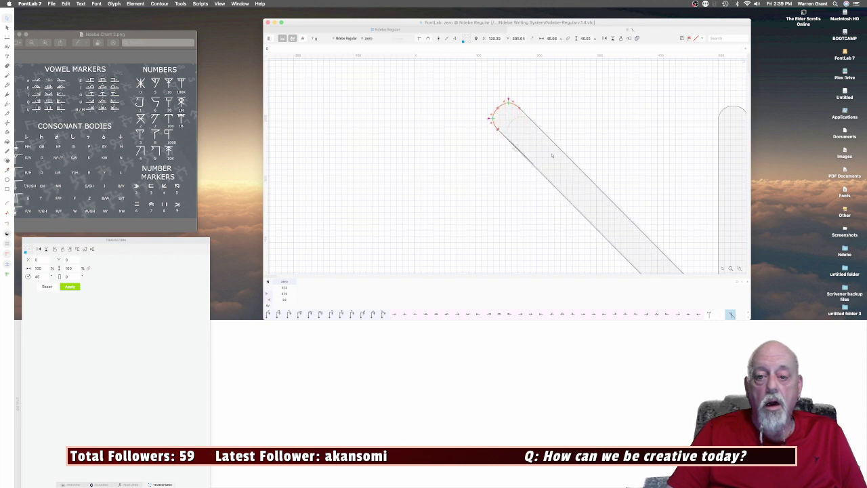
key("Up")
key("Up")
key("Up")
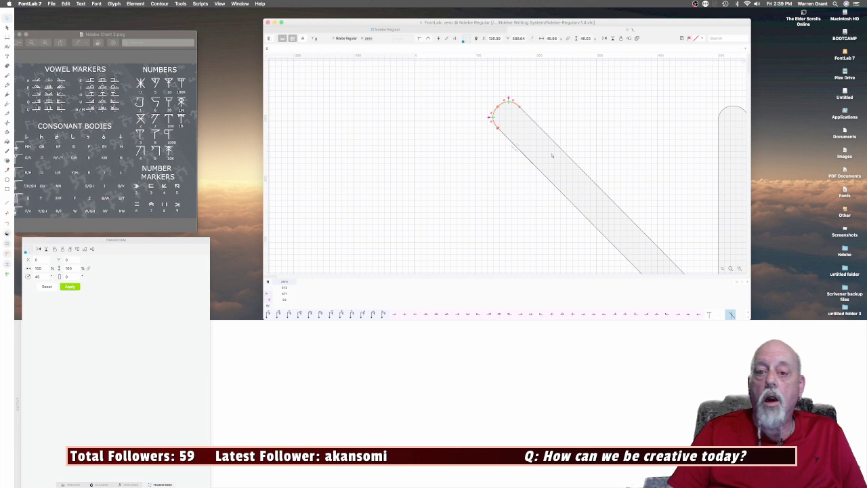
mouse_move(551, 155)
left_mouse_down()
mouse_move(421, 155)
mouse_move(552, 155)
left_mouse_up()
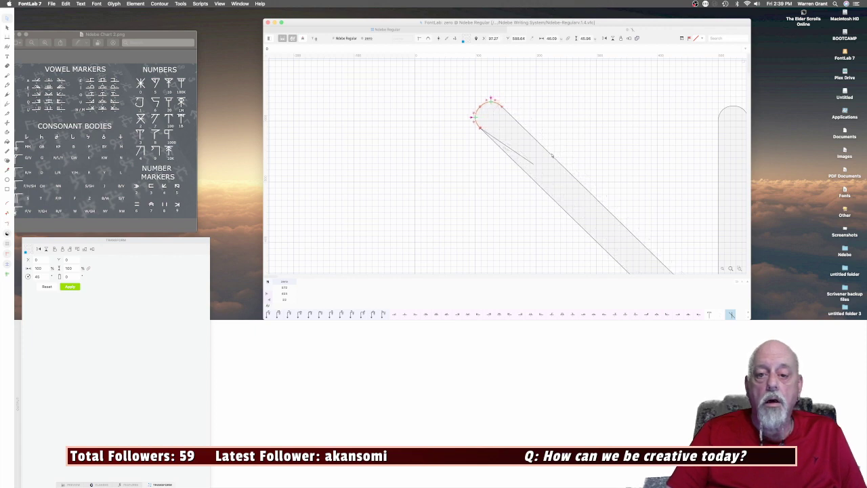
Remove the stray node left behind on the diagonal stroke's lower edge near the upper end.
left_click(514, 164)
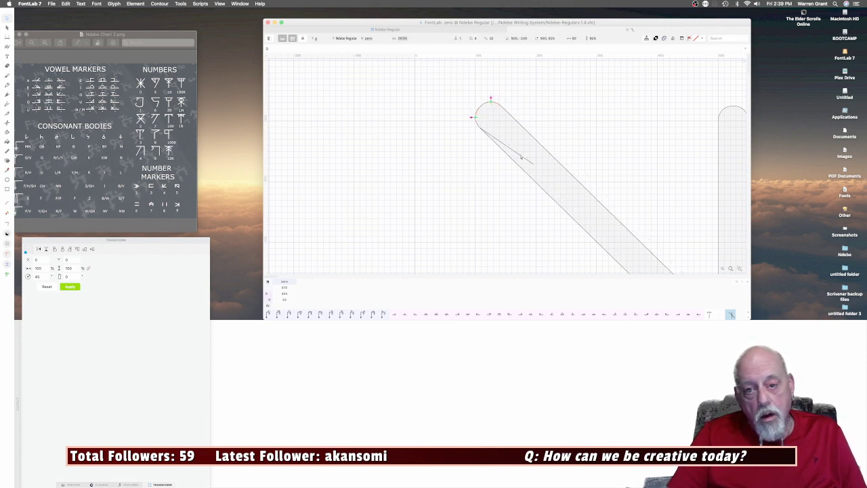
left_click(521, 158)
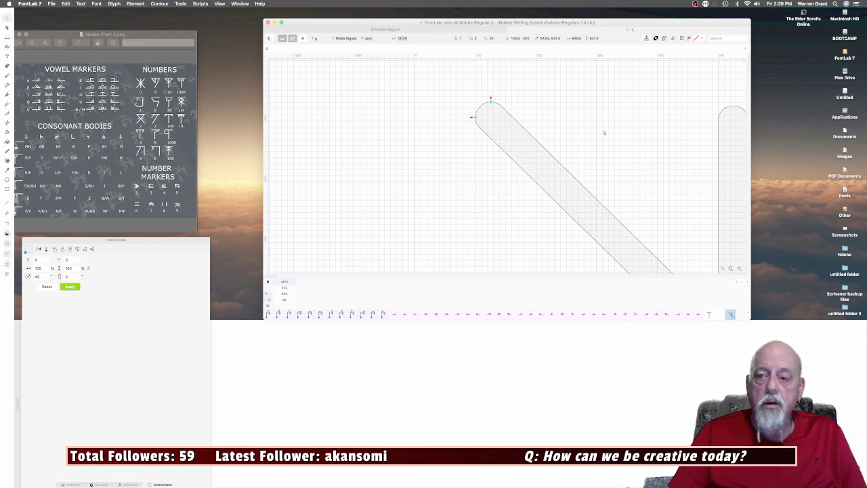
Reselect the diagonal's upper rounded end and adjust its height in small nudges to about Y 606.
mouse_move(455, 86)
left_mouse_down()
mouse_move(515, 121)
mouse_move(519, 135)
left_mouse_up()
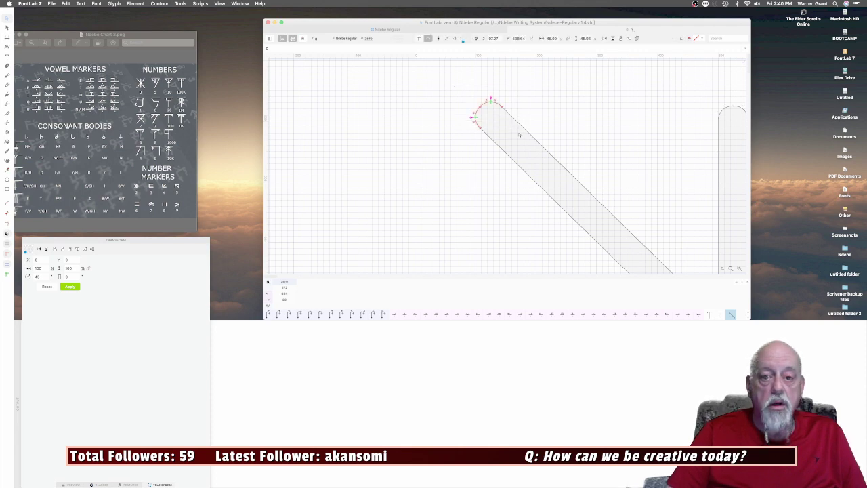
key("Down")
key("Down")
key("Down")
key("Down")
key("Down")
key("Down")
key("Down")
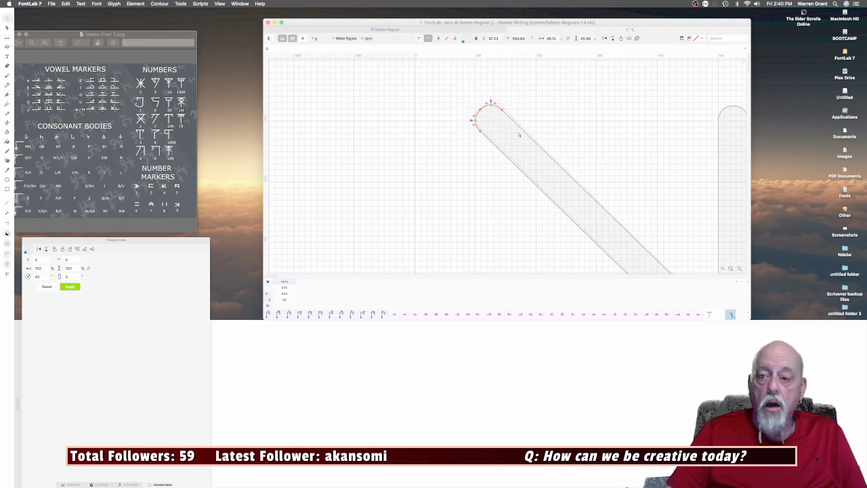
key("Down")
key("Down")
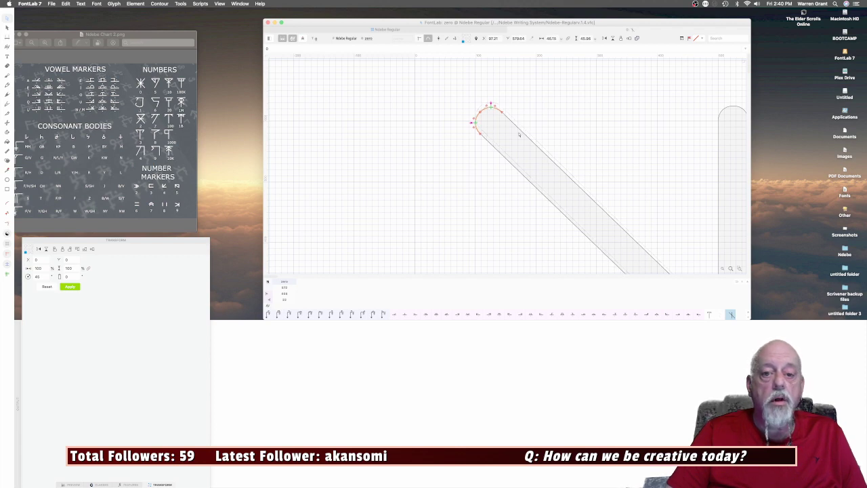
key("Up")
key("Up")
key("Up")
key("Up")
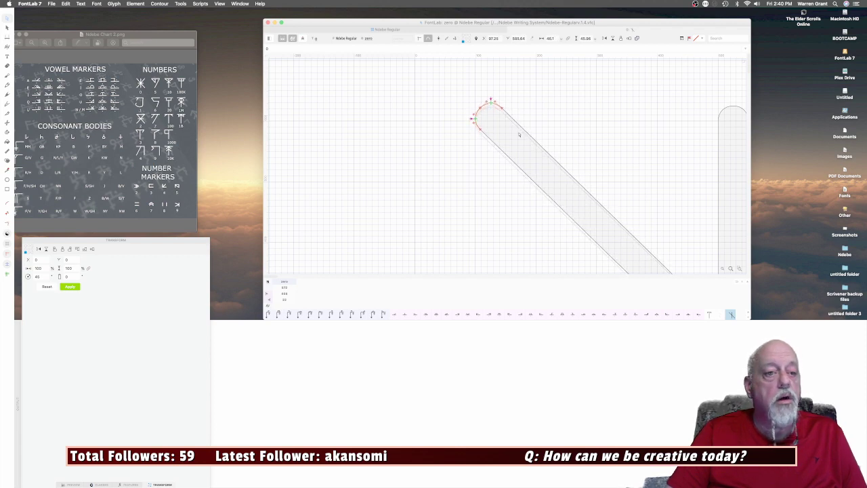
key("Up")
key("Up")
key("Up")
key("Up")
key("Up")
key("Up")
key("Up")
key("Up")
key("Up")
key("Up")
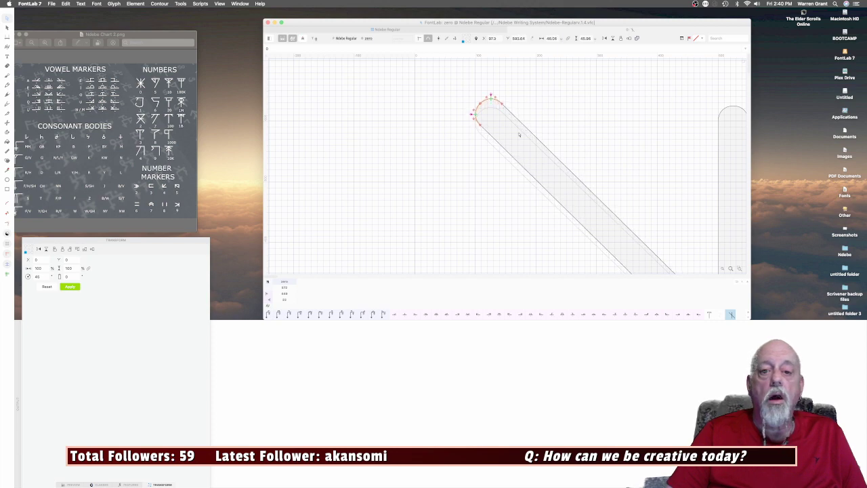
key("Up")
key("Up")
key("Up")
key("Up")
key("Up")
key("Up")
key("Up")
key("Up")
key("Up")
key("Up")
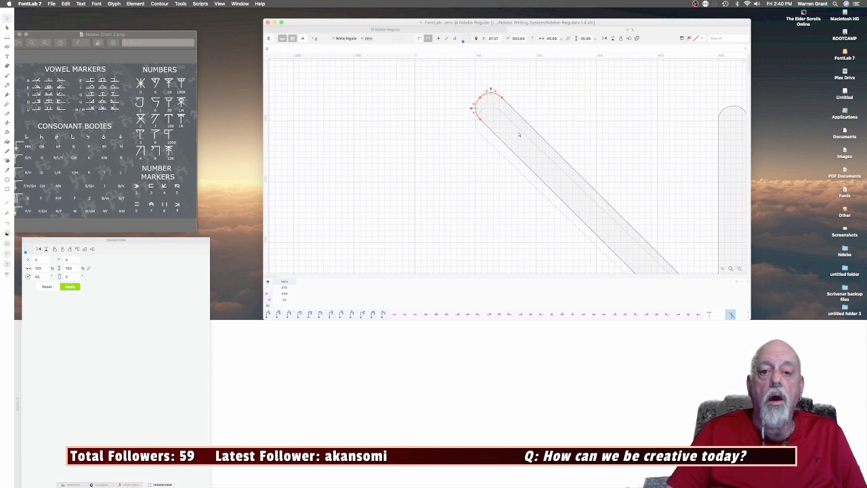
key("Up")
key("Up")
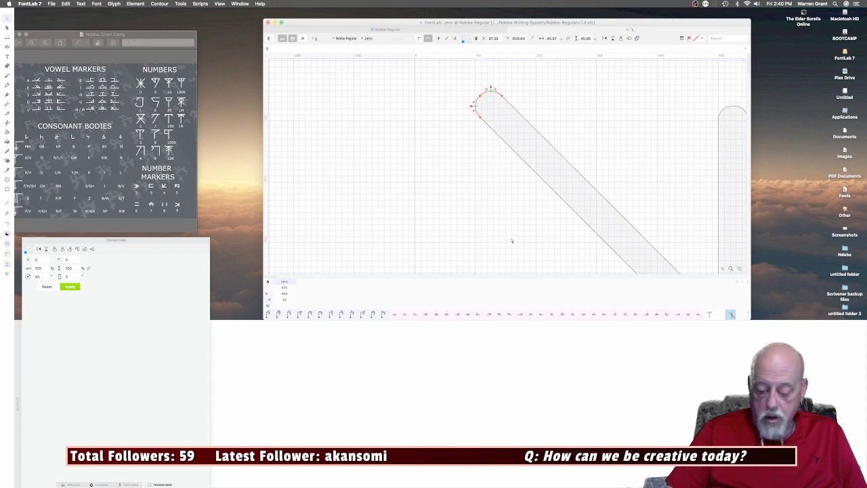
Select the vertical stroke's rounded top end and raise it in small nudges to Y 624.
scroll(511, 241, "down", 2)
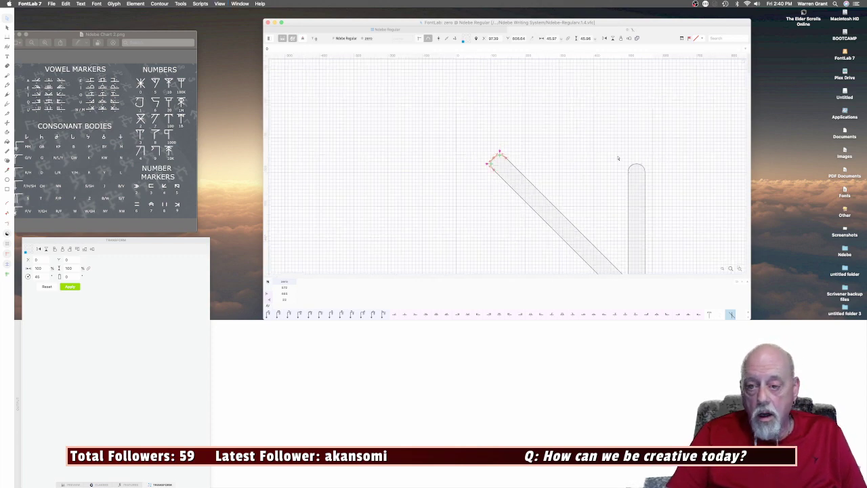
left_click_drag(618, 159, 669, 179)
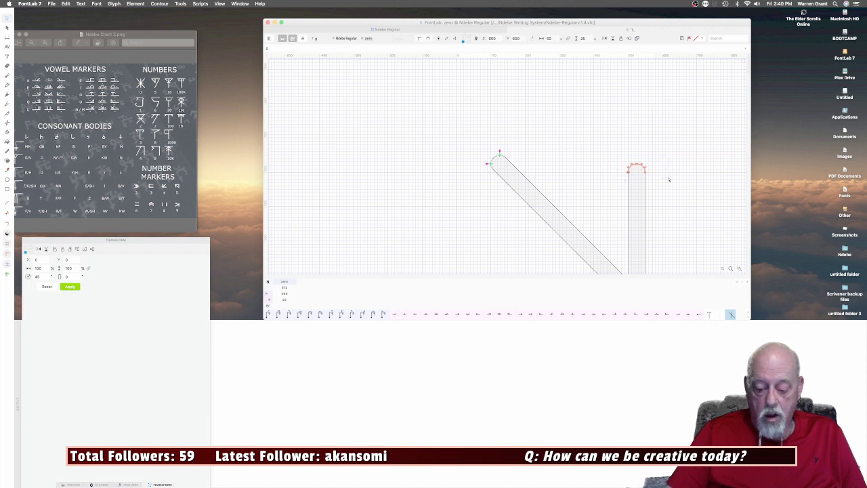
key("shift+Up")
key("shift+Up")
key("shift+Up")
key("shift+Up")
key("shift+Up")
key("shift+Down")
key("shift+Down")
key("shift+Down")
key("shift+Down")
key("shift+Down")
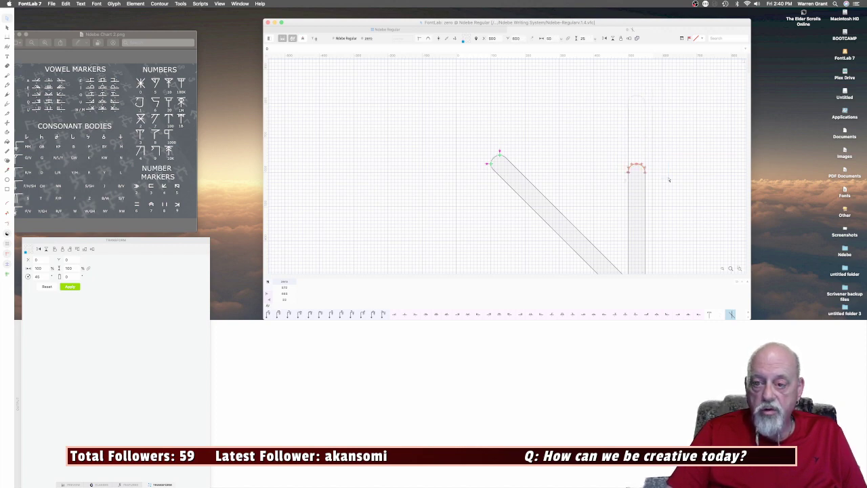
key("Up")
key("Up")
key("Up")
key("Up")
key("Up")
key("Up")
key("Up")
key("Up")
key("Up")
key("Up")
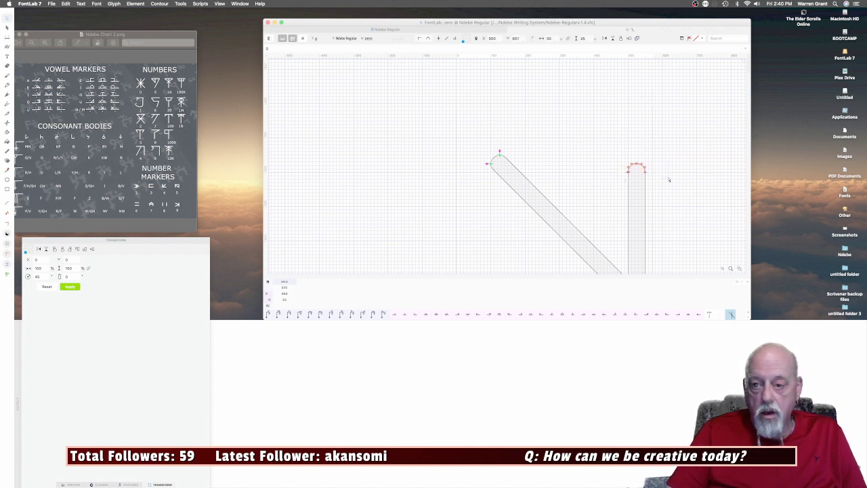
key("Up")
key("Up")
key("Up")
key("Up")
key("Up")
key("Up")
key("Up")
key("Up")
key("Up")
key("Up")
key("Up")
key("Up")
key("Up")
key("Up")
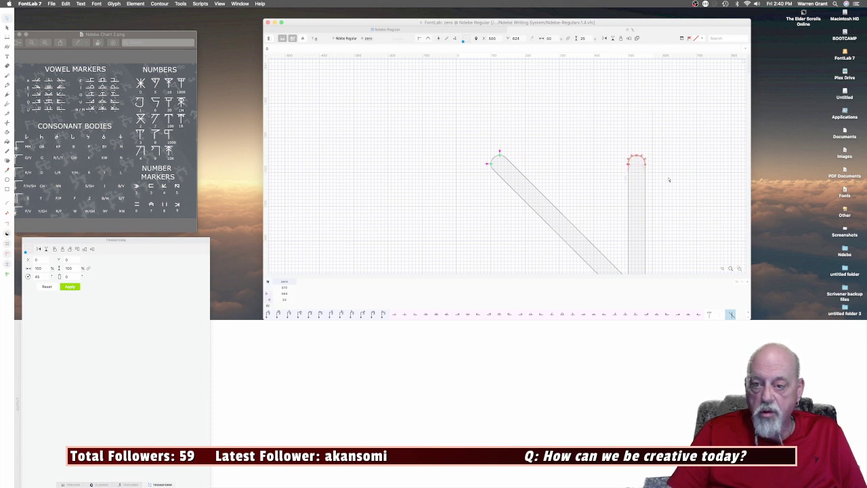
Show the whole zero glyph in the preview and add the sample text "bwa" after it for comparison.
scroll(664, 171, "down", 3)
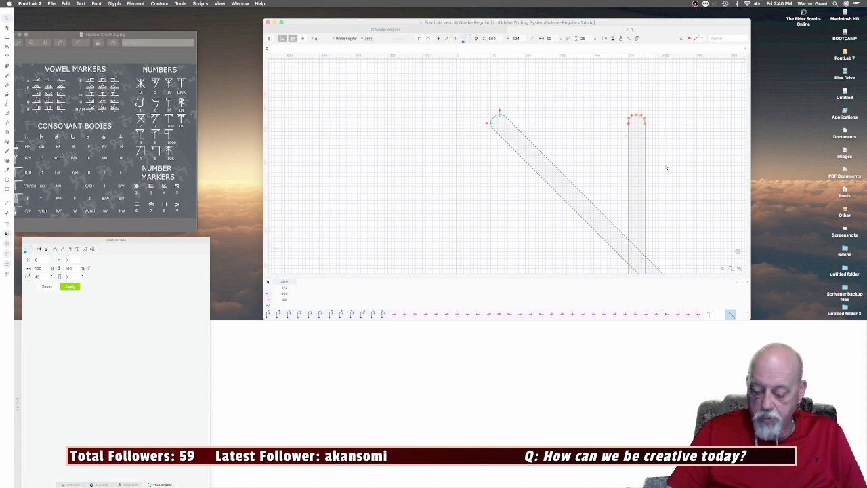
scroll(666, 167, "down", 4)
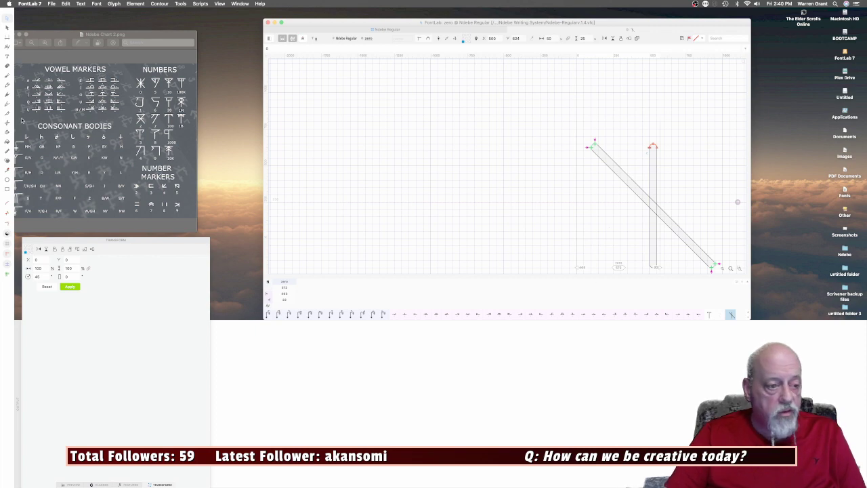
left_click(72, 483)
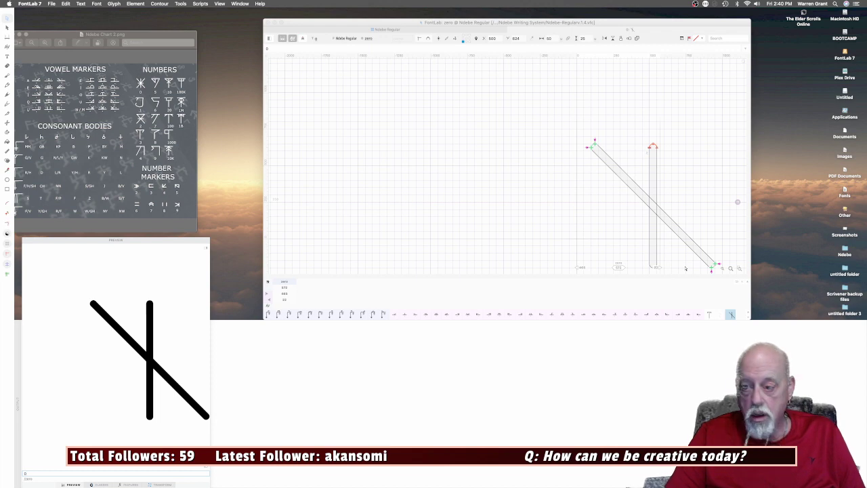
left_click(738, 268)
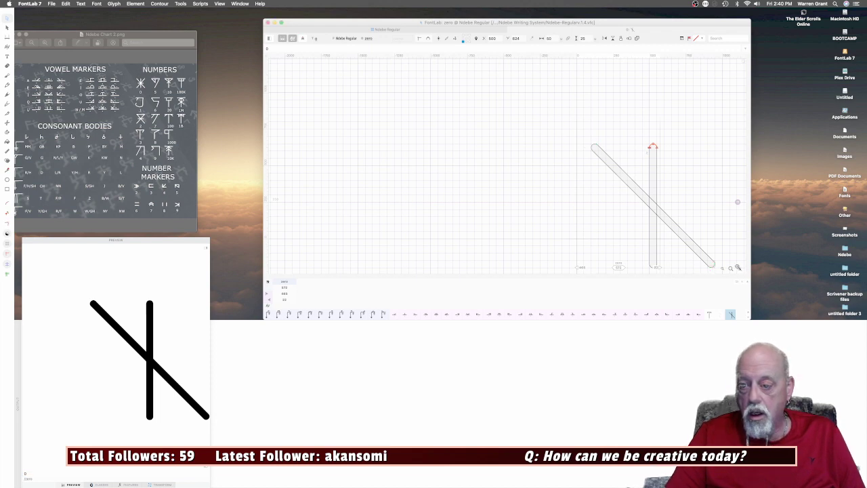
left_click_drag(571, 132, 728, 270)
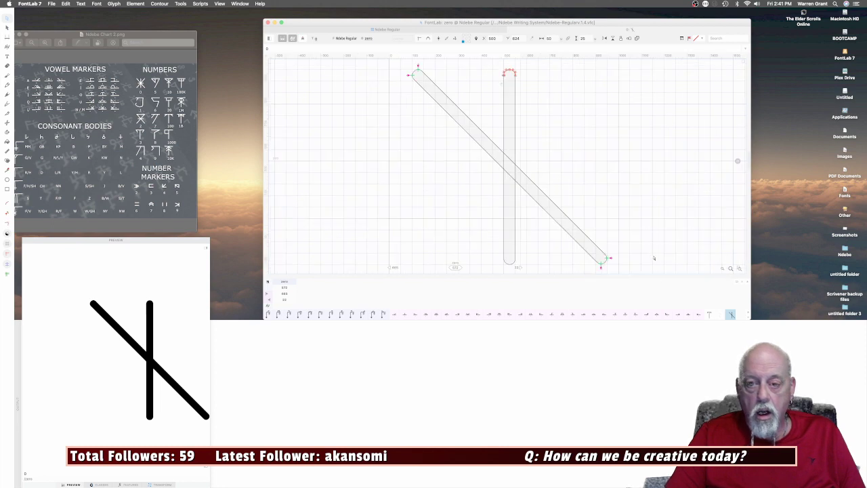
scroll(653, 258, "up", 2)
scroll(654, 259, "down", 2)
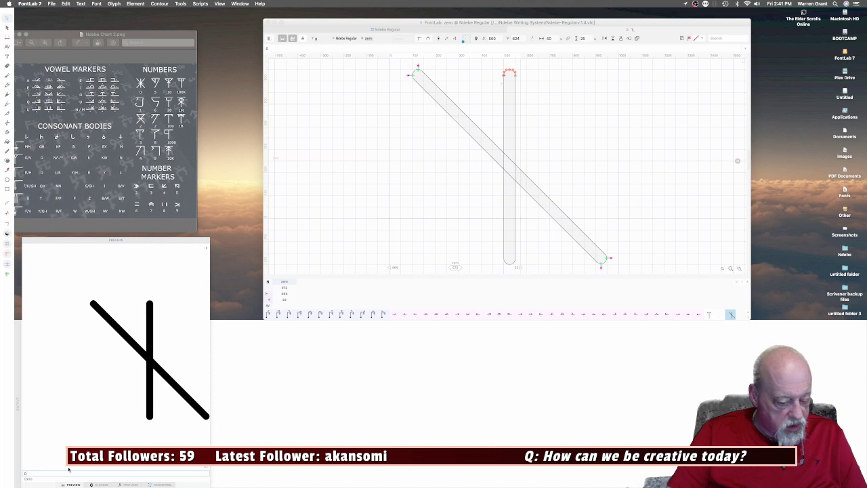
type("bwa")
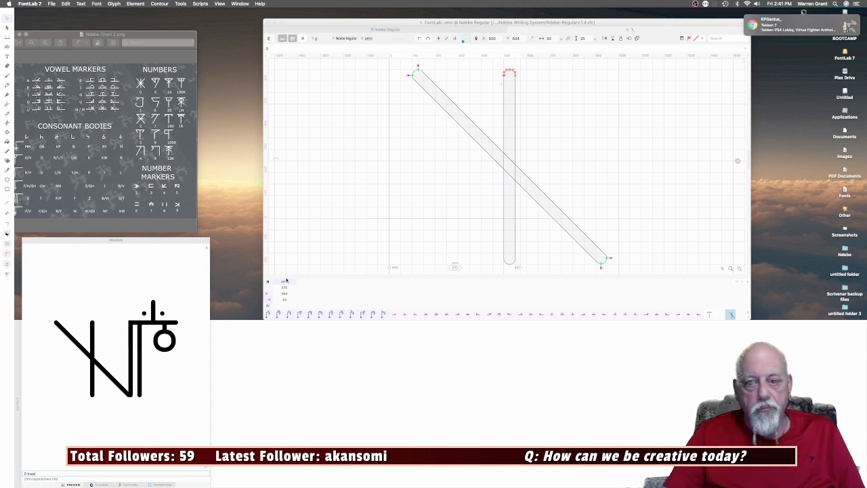
Widen the zero glyph's advance width to 1001 so it extends past the diagonal stroke's lower end.
left_click(520, 133)
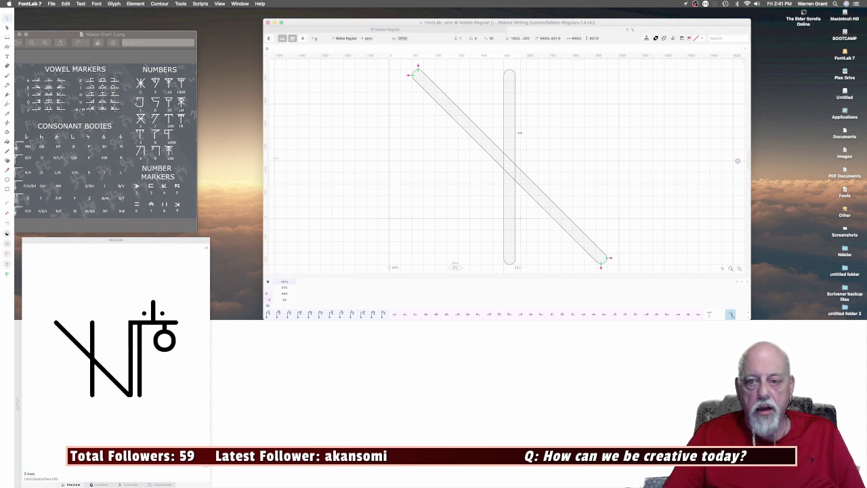
left_click_drag(519, 133, 617, 136)
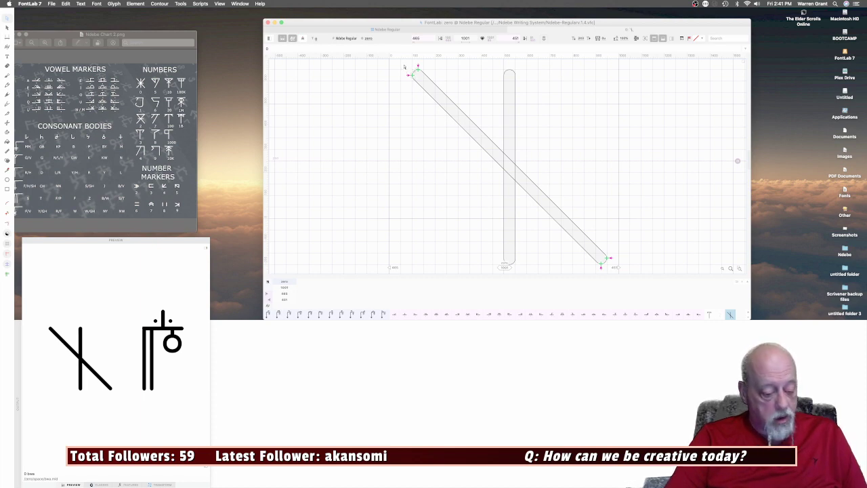
Copy the diagonal stroke's contour, then merge the overlapping vertical and diagonal strokes into one outline.
key("super+a")
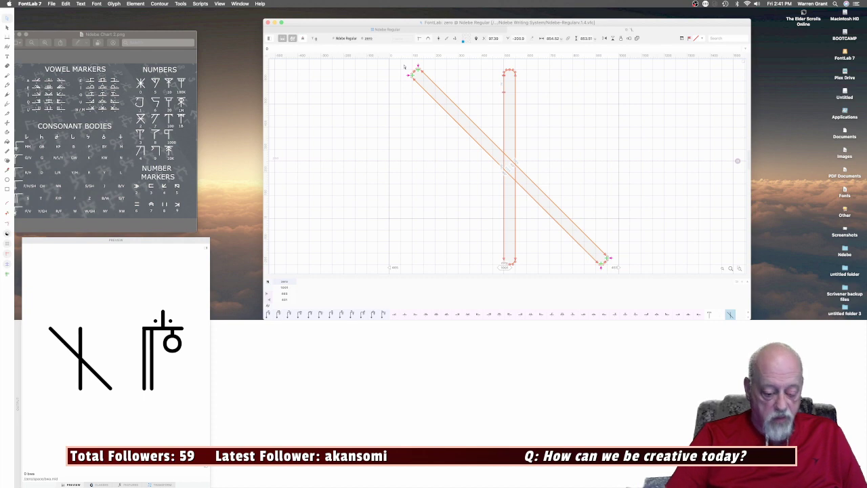
left_click(444, 94)
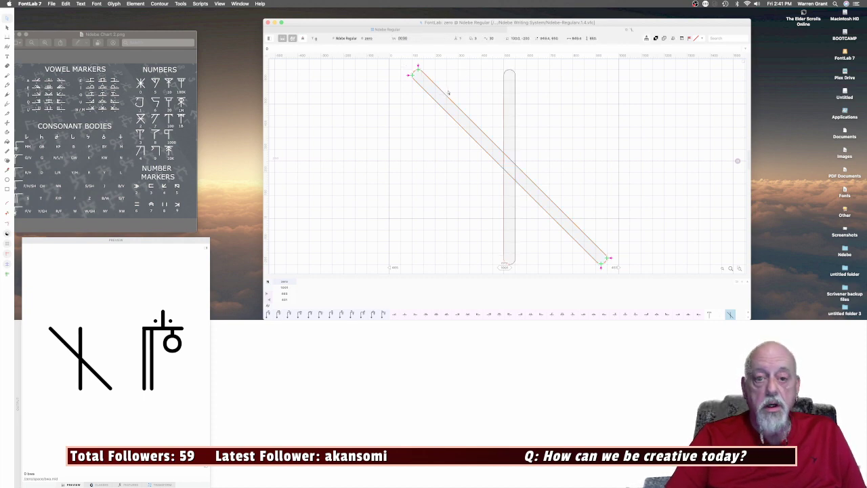
double_click(447, 94)
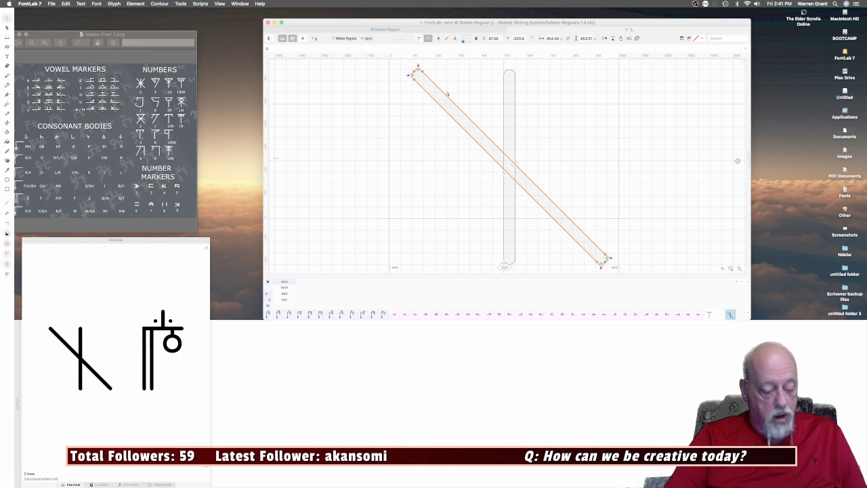
left_click(450, 92)
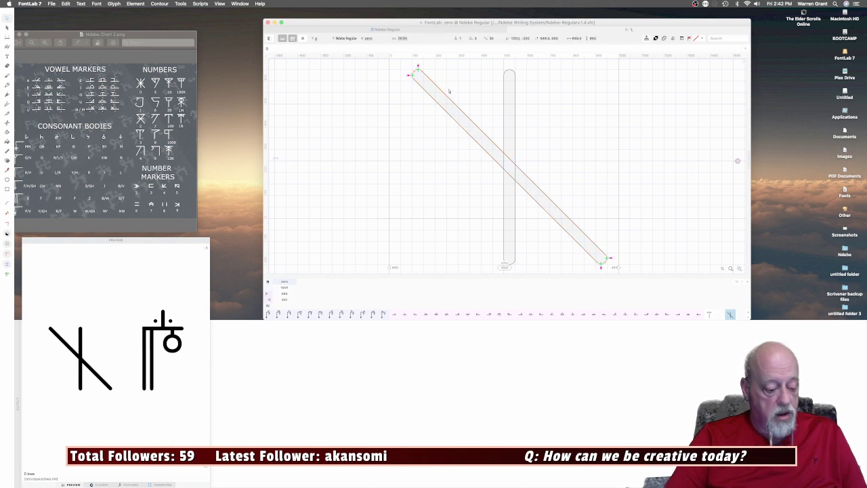
key("super+a")
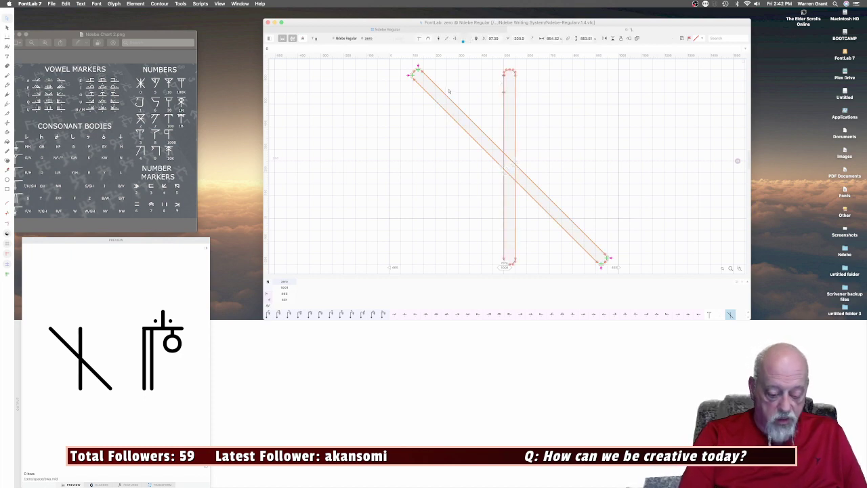
key("super+shift+o")
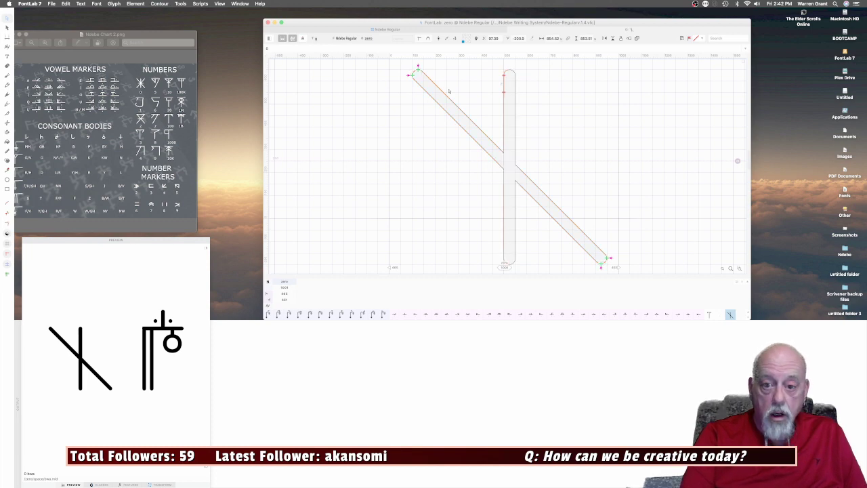
Paste the copied diagonal stroke in place and flip it horizontally to form the opposite diagonal.
left_click(448, 91)
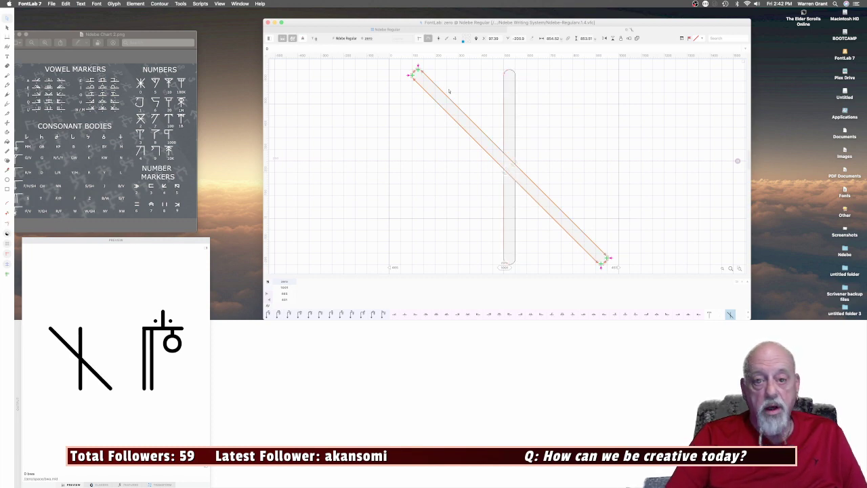
left_click(184, 4)
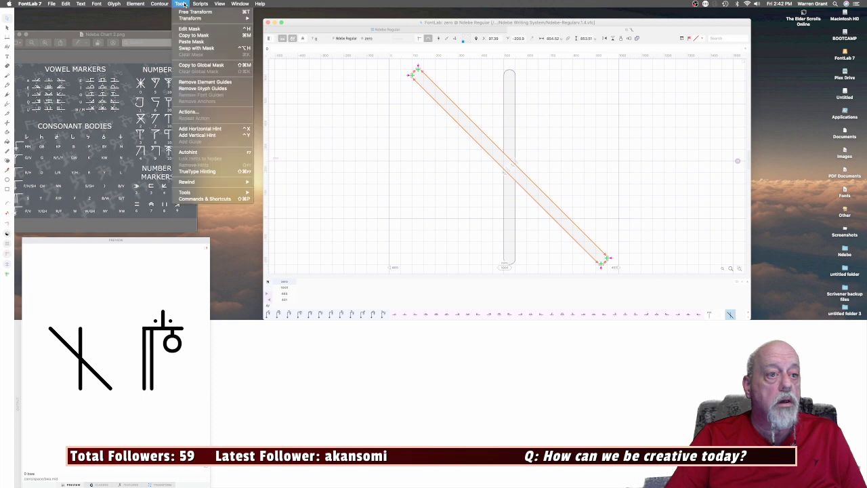
mouse_move(192, 18)
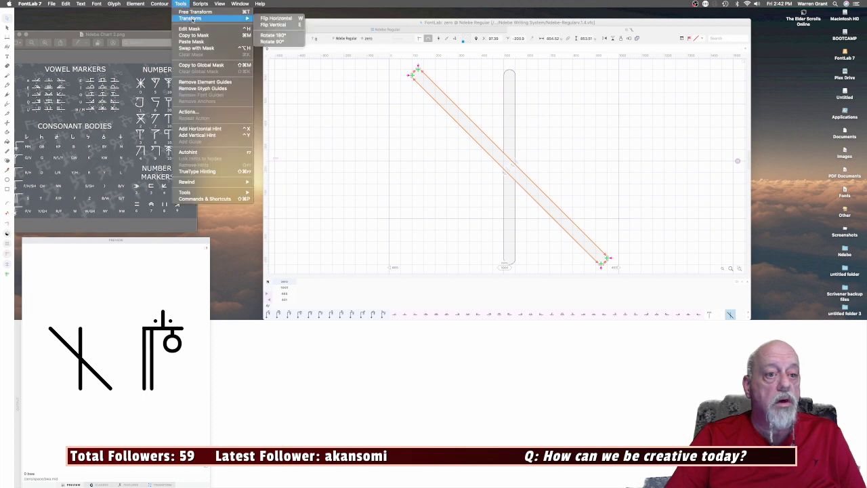
left_click(277, 18)
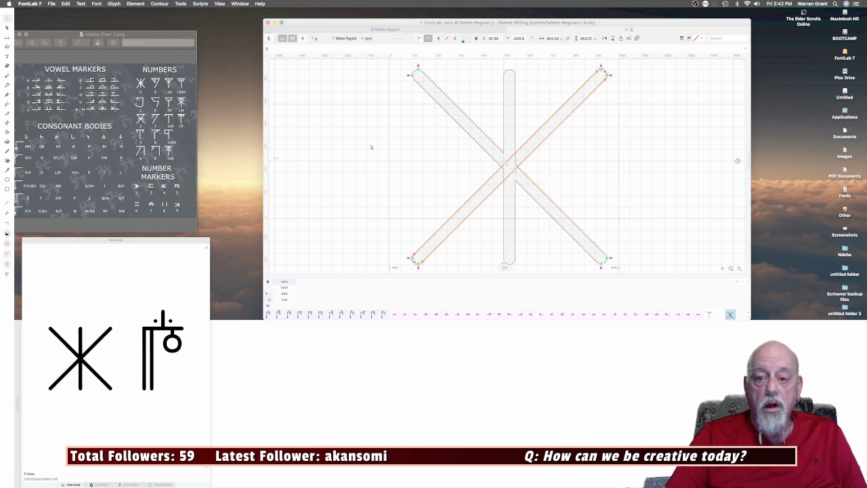
Merge all overlapping strokes of the zero into one outline and select the stray node near the vertical stroke's upper end.
key("super+a")
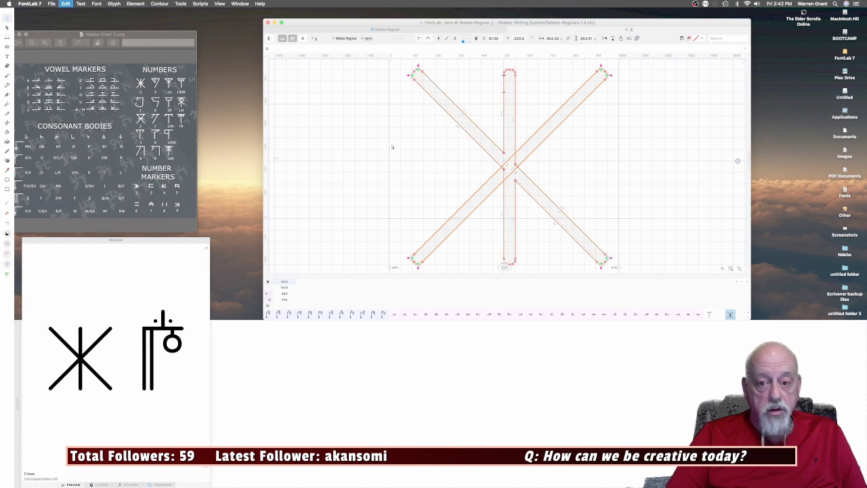
key("super+alt+o")
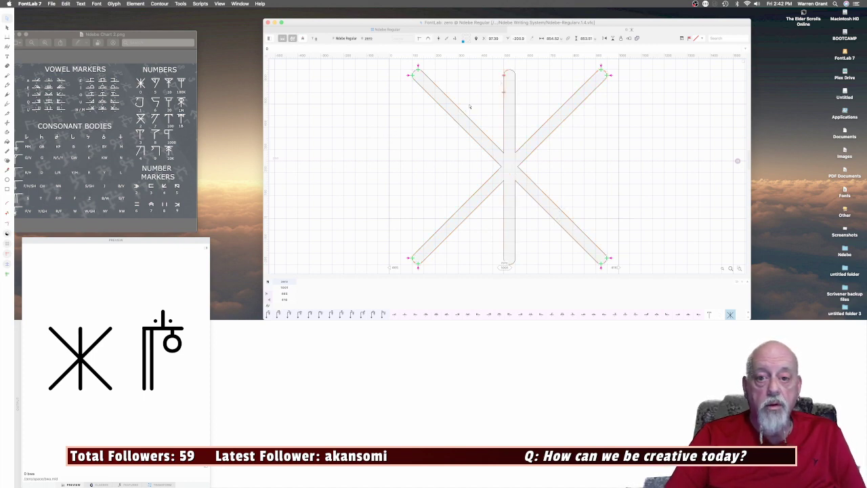
left_click(487, 100)
left_click(504, 94)
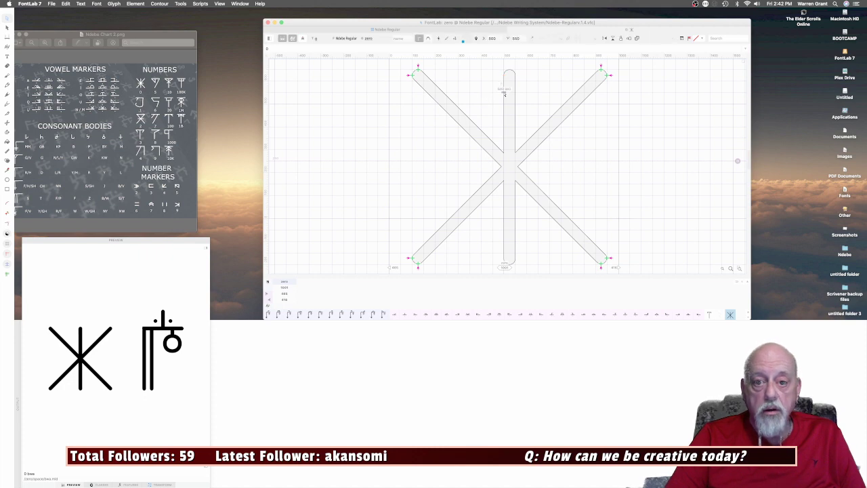
right_click(504, 94)
left_click(503, 94)
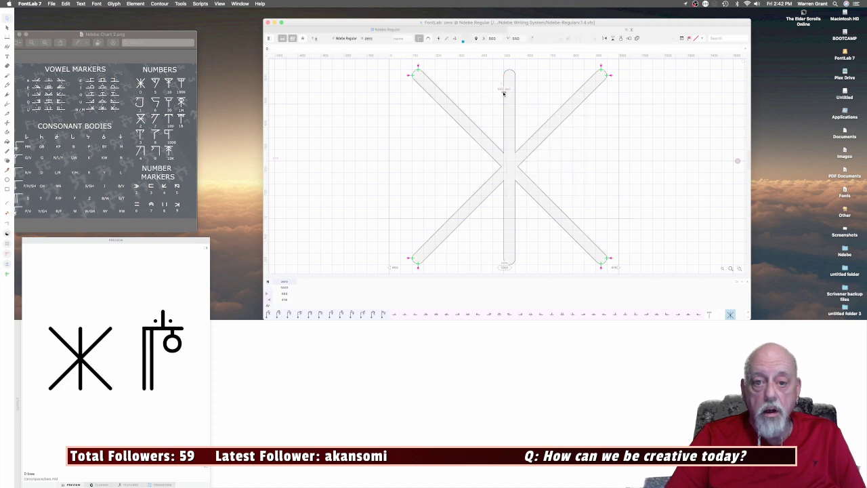
Fix the flagged extremum problems on all the diagonal strokes' rounded ends by inserting the missing nodes.
left_click(419, 65)
left_click(501, 60)
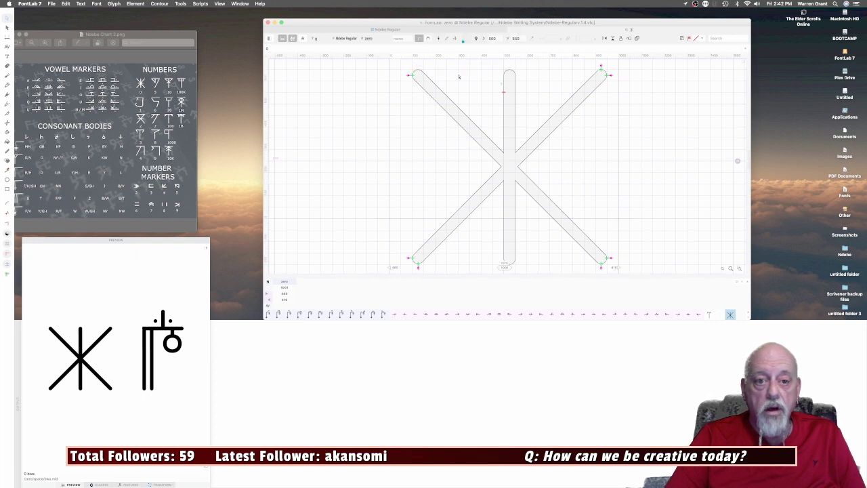
left_click(409, 76)
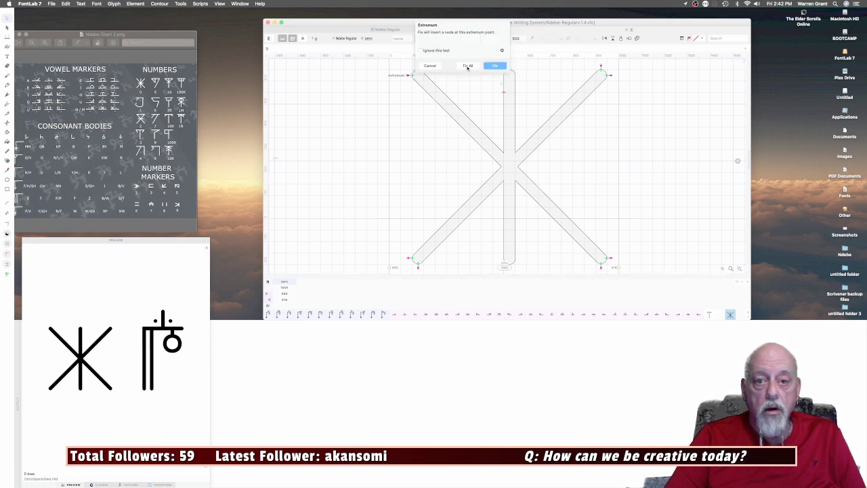
left_click(496, 65)
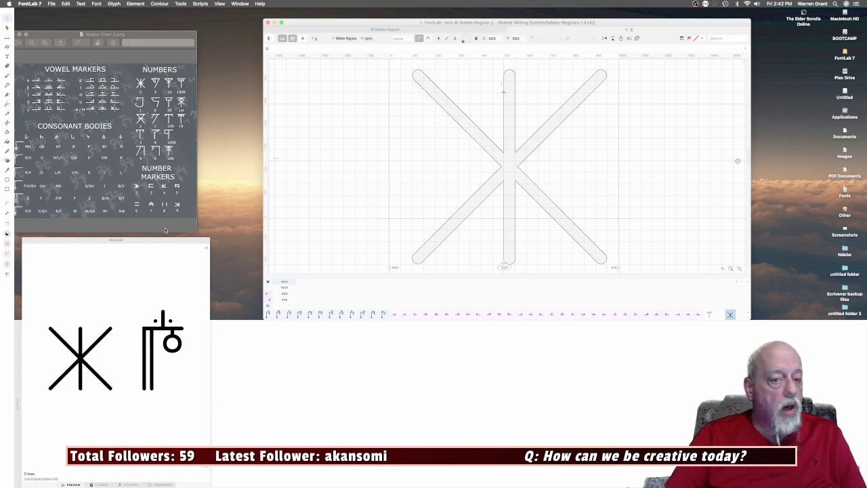
Open the at glyph holding the stroke parts and copy its horizontal round-ended stroke.
left_click(313, 32)
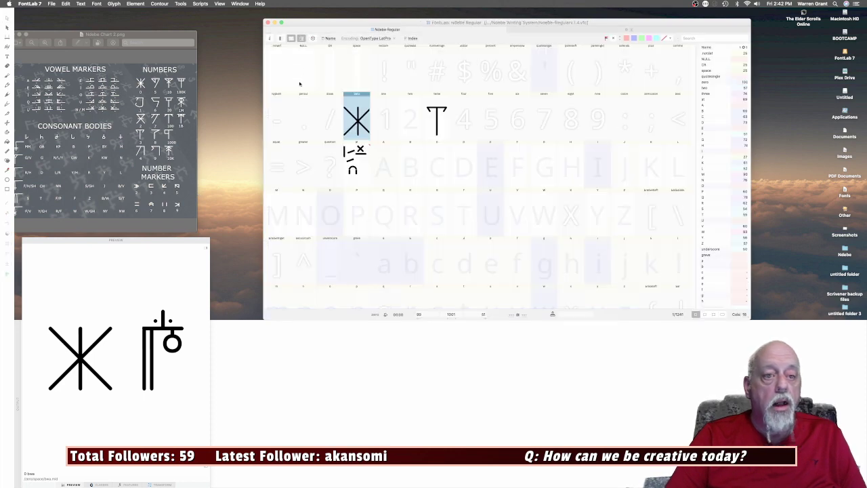
double_click(355, 156)
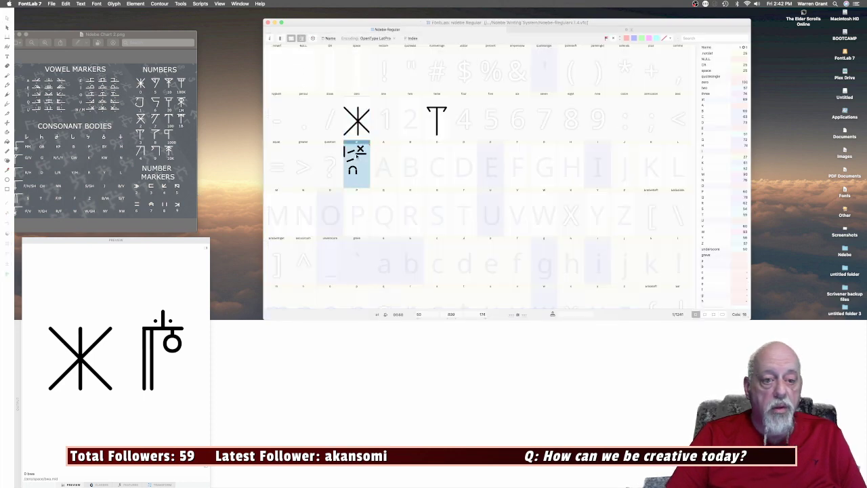
scroll(470, 85, "up", 3)
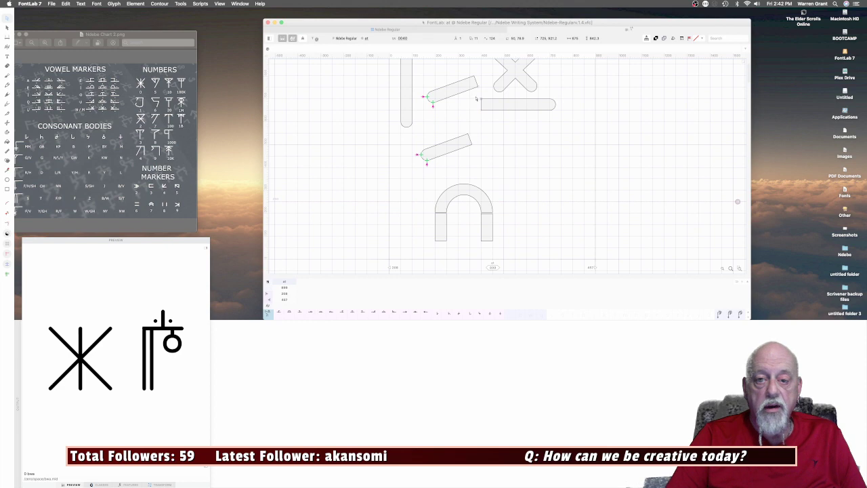
left_click_drag(476, 99, 571, 121)
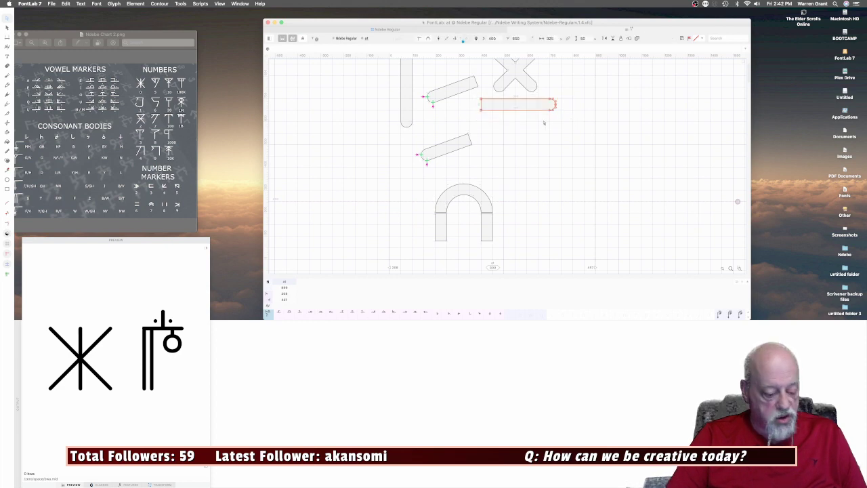
Paste the horizontal stroke into the zero glyph and position it at X 530, Y 200 as an arm extending rightward from the centre.
left_click(407, 29)
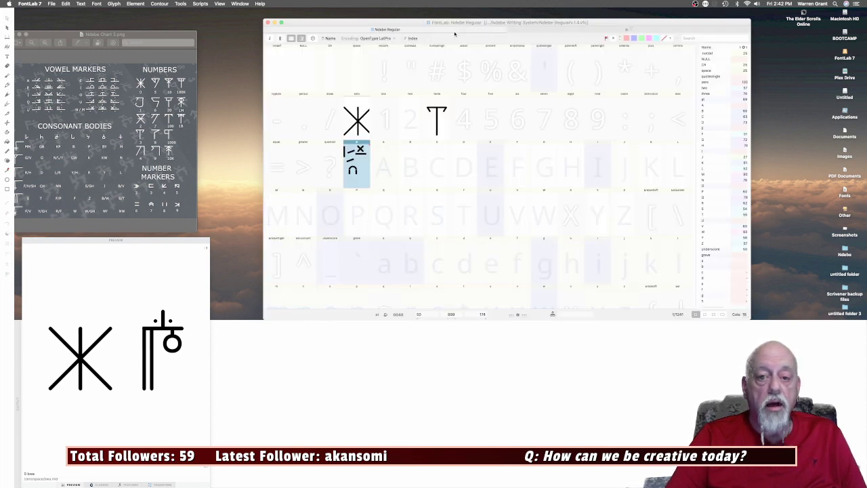
double_click(355, 124)
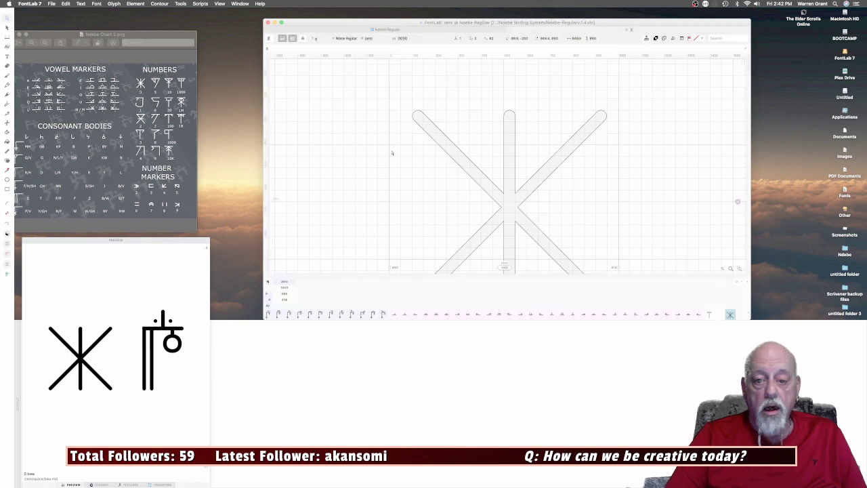
scroll(420, 161, "down", 3)
key("cmd+v")
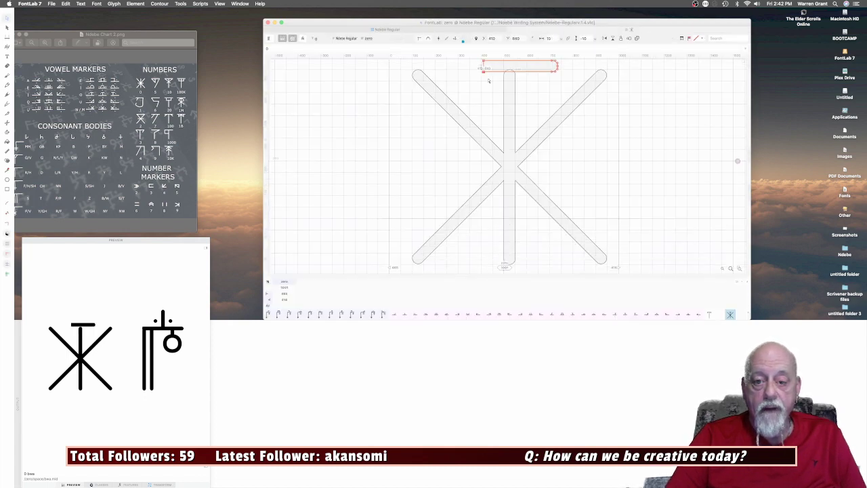
left_click_drag(487, 69, 512, 175)
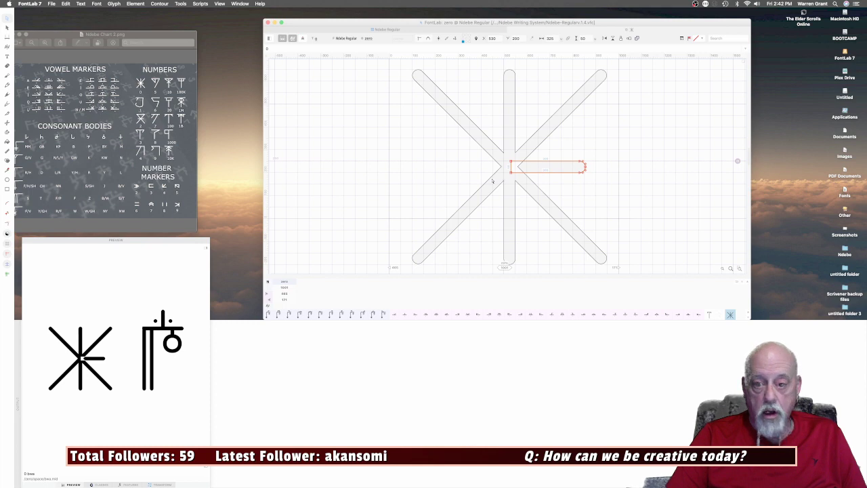
Try to add a second horizontal arm by placing a horizontally flipped copy of the stroke on the opposite side of the zero's centre.
left_click(467, 168)
left_click(513, 167)
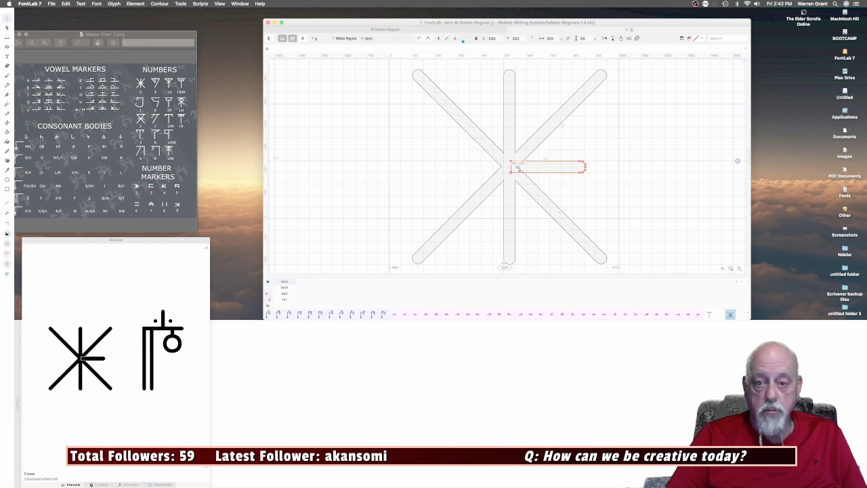
left_click_drag(513, 168, 408, 174)
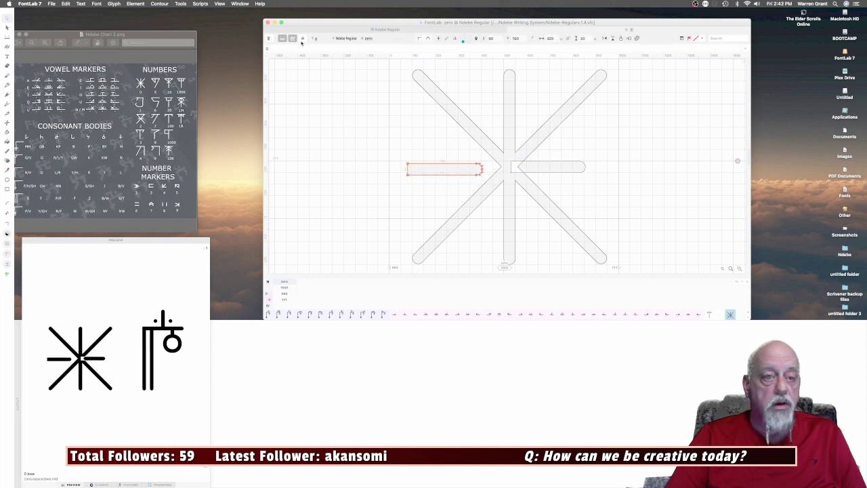
left_click(181, 4)
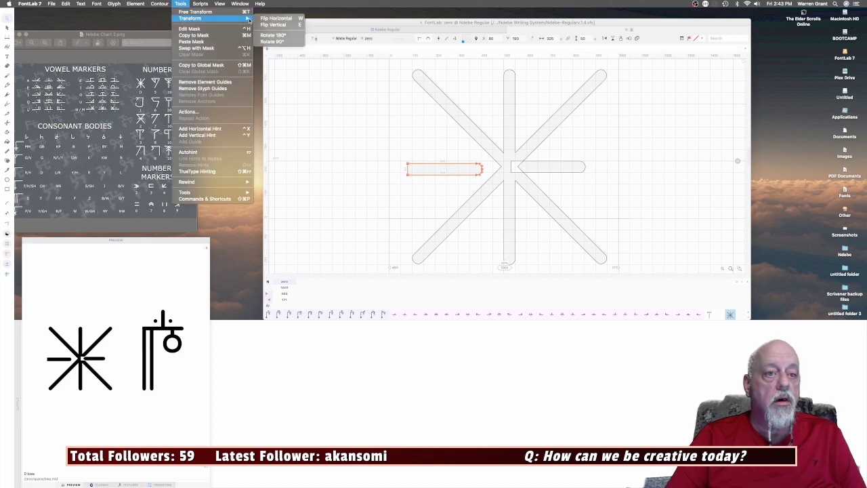
left_click(391, 141)
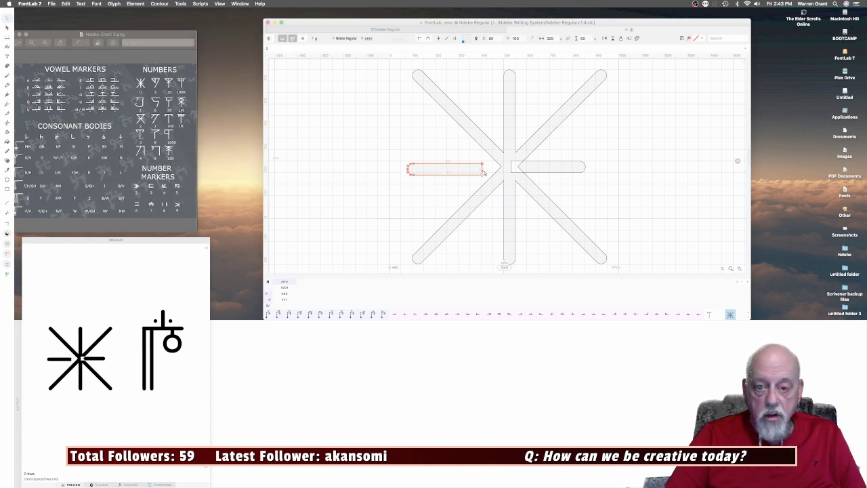
left_click_drag(481, 172, 504, 174)
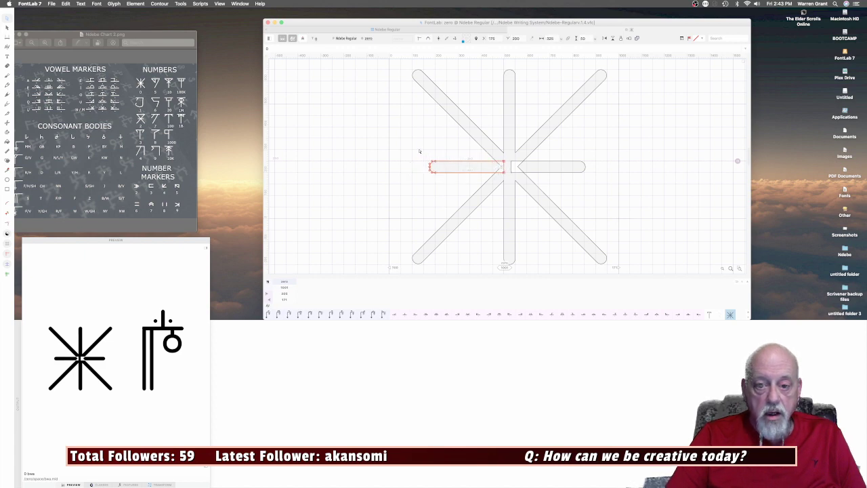
Select both horizontal arms, then undo the edits back to the single arm extending rightward.
left_click_drag(420, 151, 606, 184)
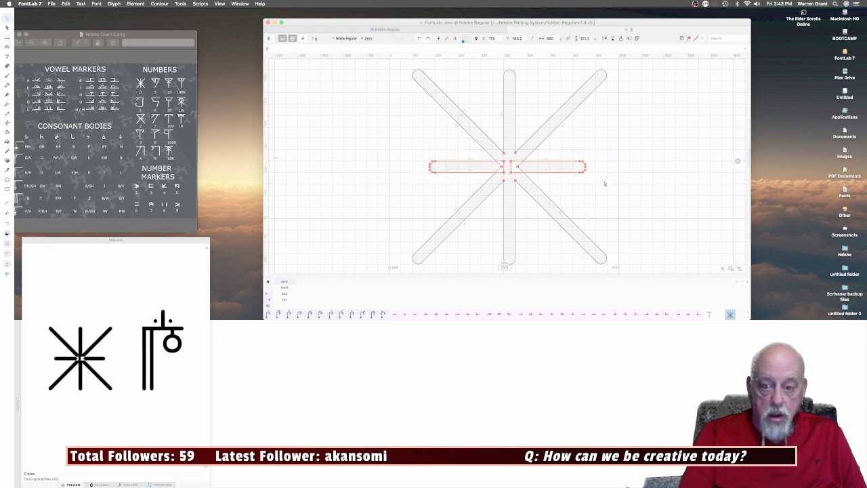
left_click(605, 183)
key("super+z")
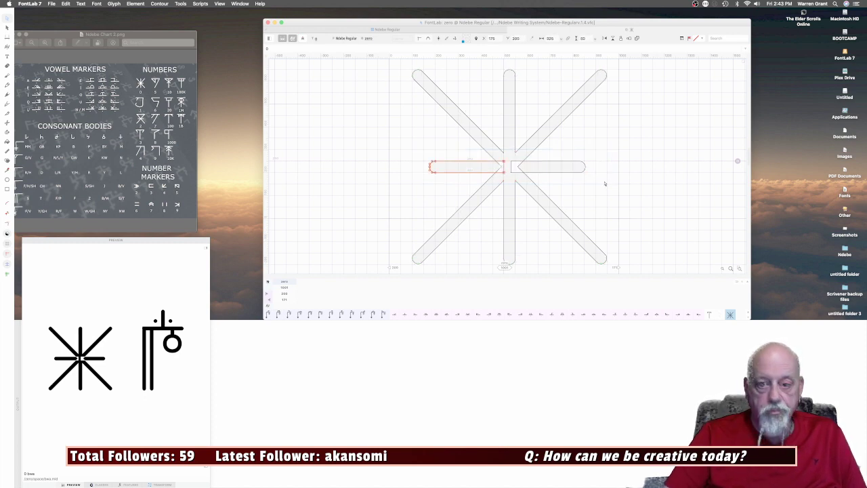
key("super+z")
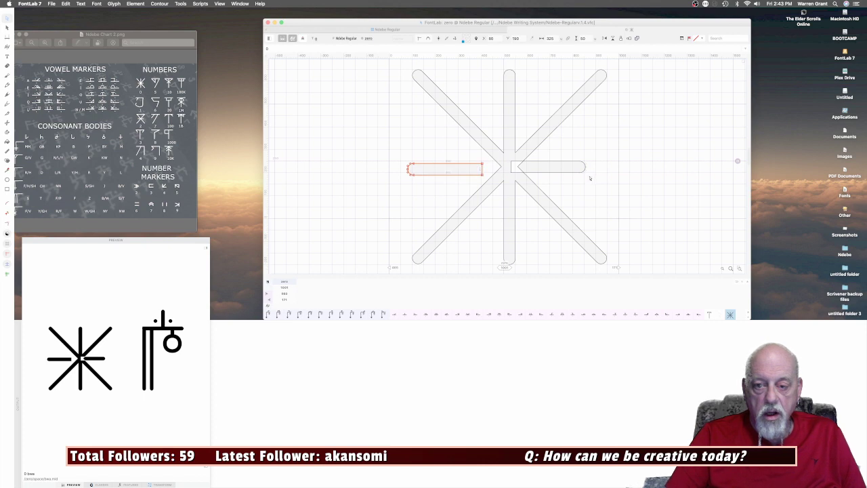
key("super+z")
key("super+z")
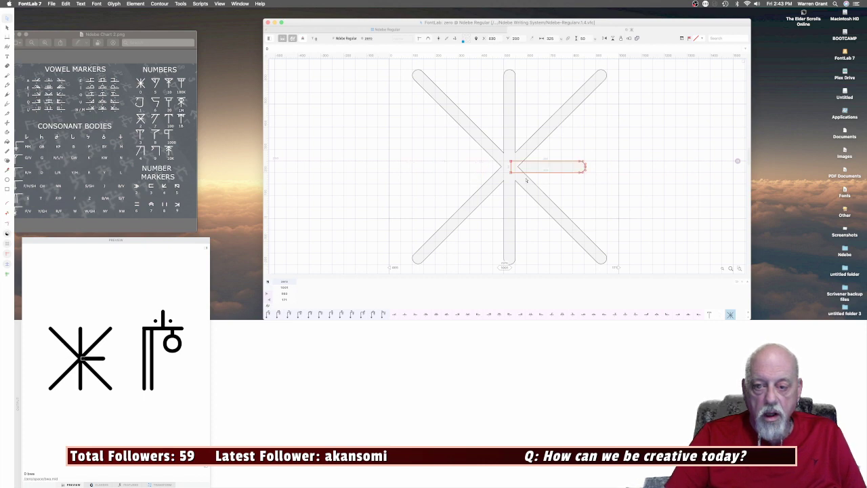
Try editing the horizontal stroke's inner corner and removing the stroke, then bring the stroke back into the zero.
right_click(515, 174)
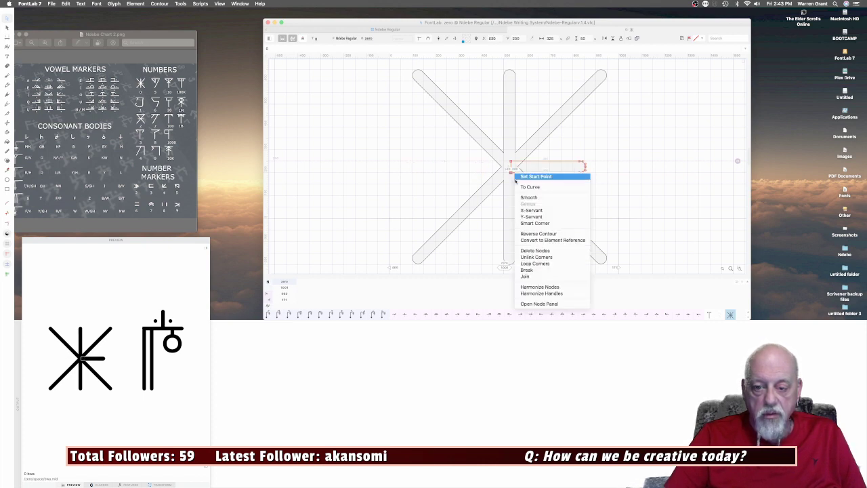
left_click(532, 220)
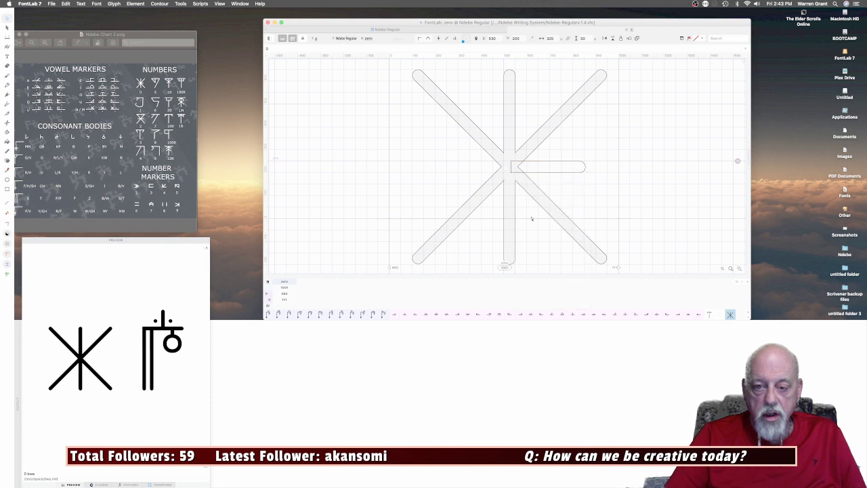
left_click_drag(480, 155, 616, 182)
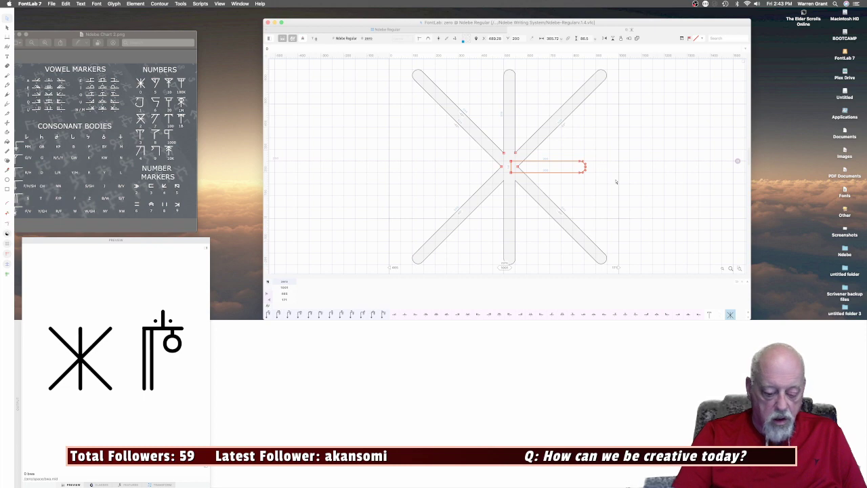
key("Delete")
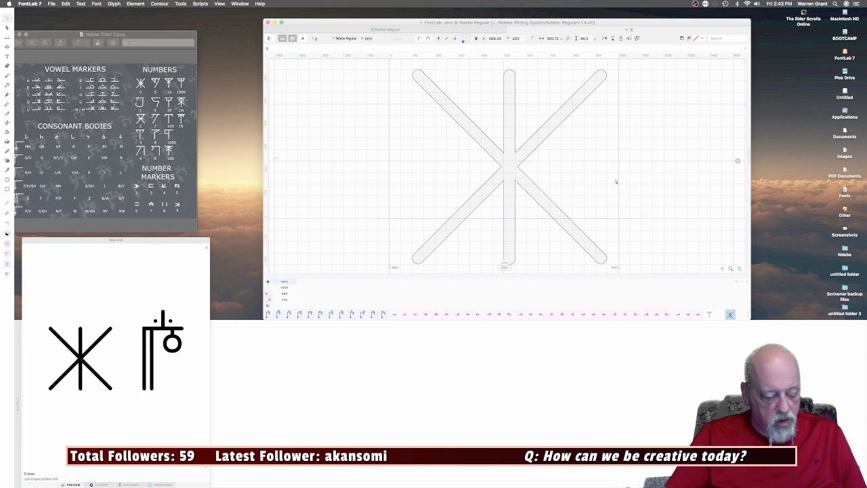
key("super+z")
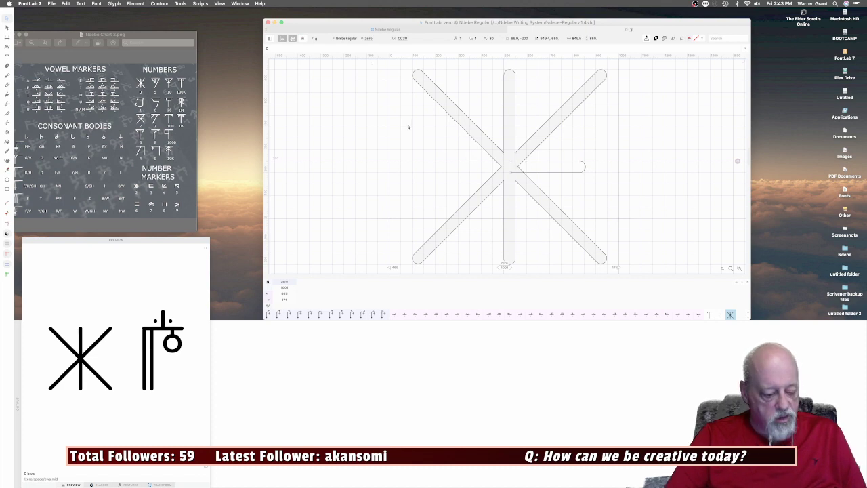
key("super+a")
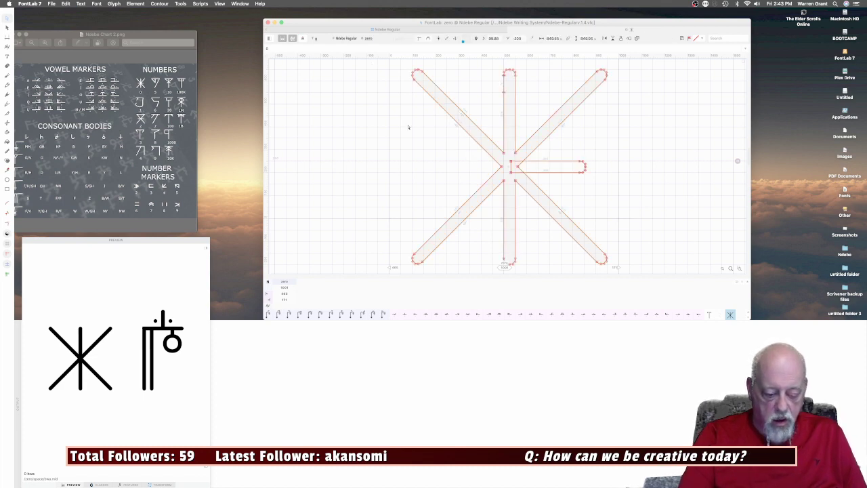
key("super+z")
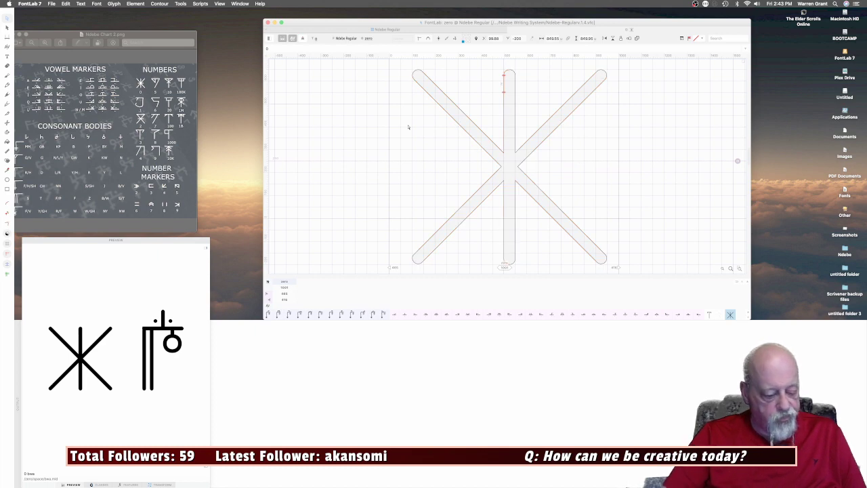
key("super+shift+z")
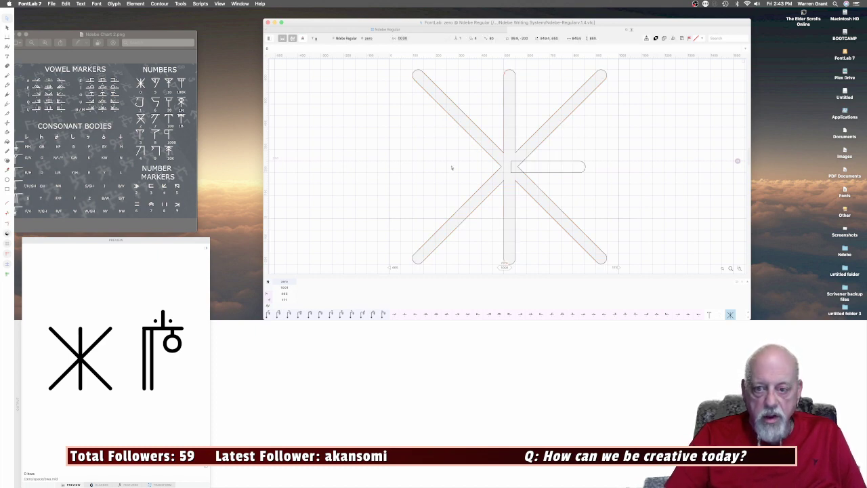
Select the whole contour of the horizontal stroke and restore its fill.
left_click(512, 163)
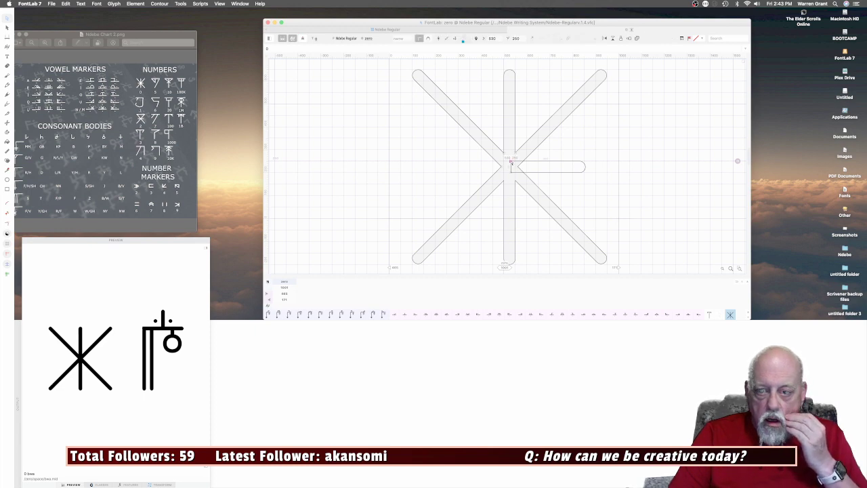
left_click(584, 167)
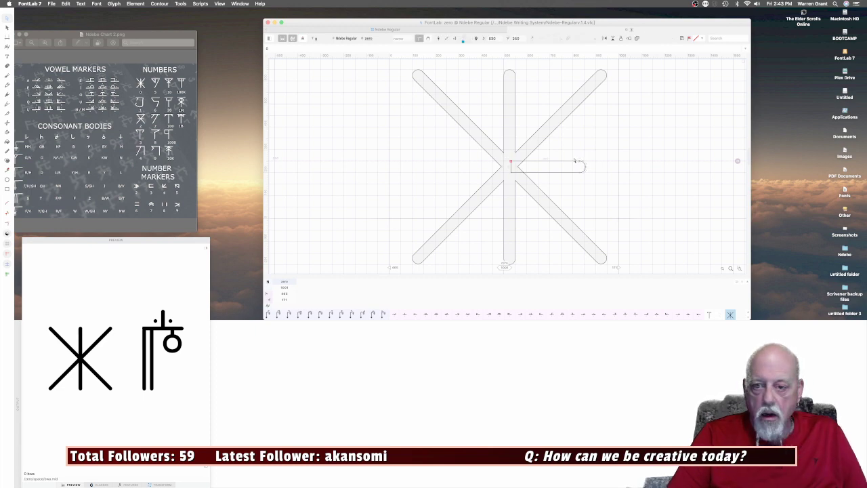
double_click(576, 162)
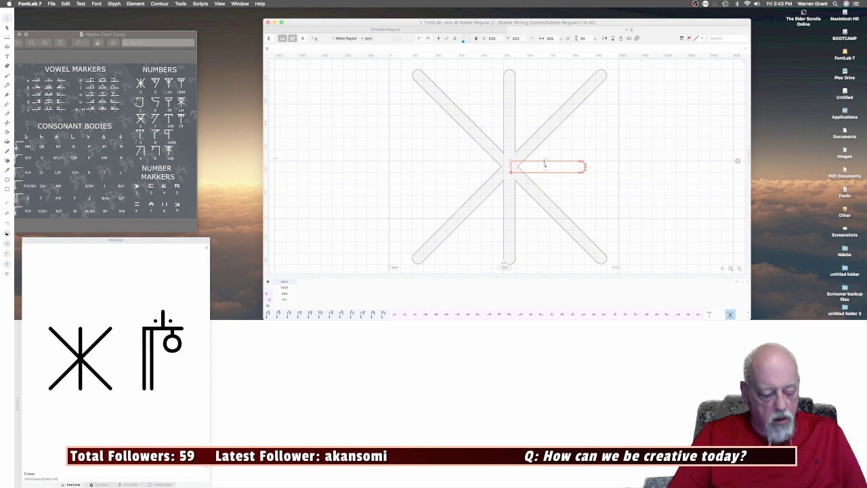
left_click(567, 183)
key("super+v")
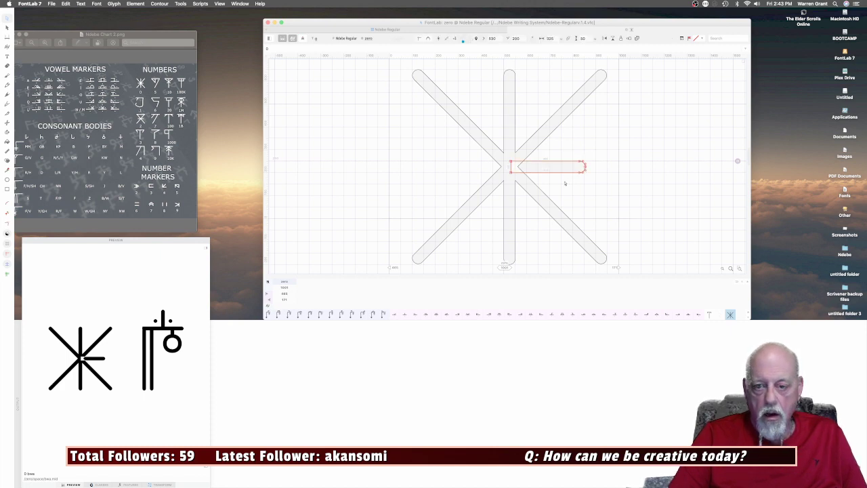
Extend the horizontal stroke across the zero's centre by moving its two square-end nodes to X 250.
left_click(507, 161)
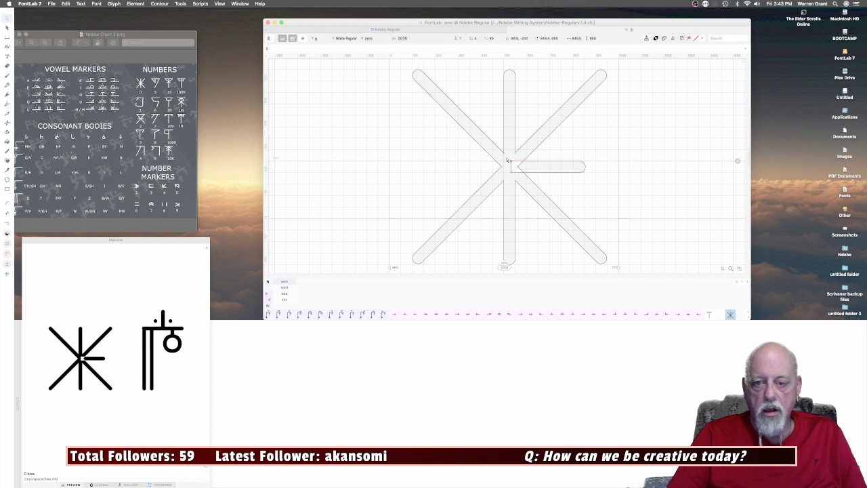
left_click_drag(507, 160, 436, 175)
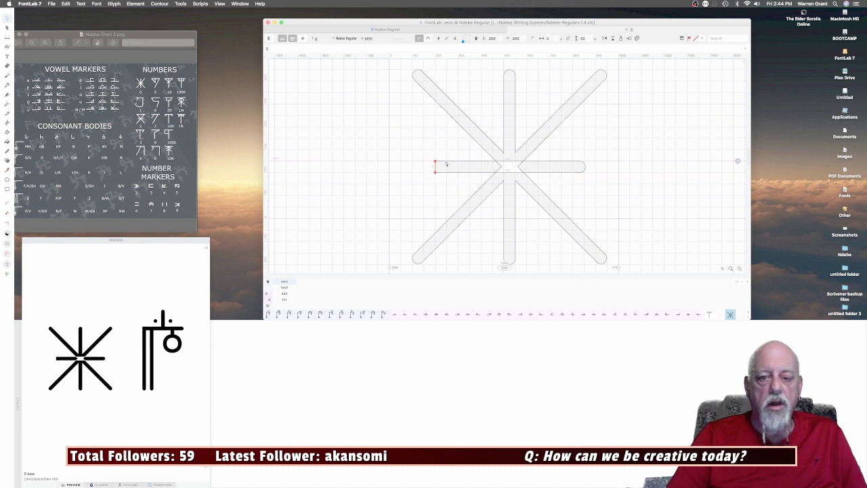
left_click_drag(435, 167, 446, 164)
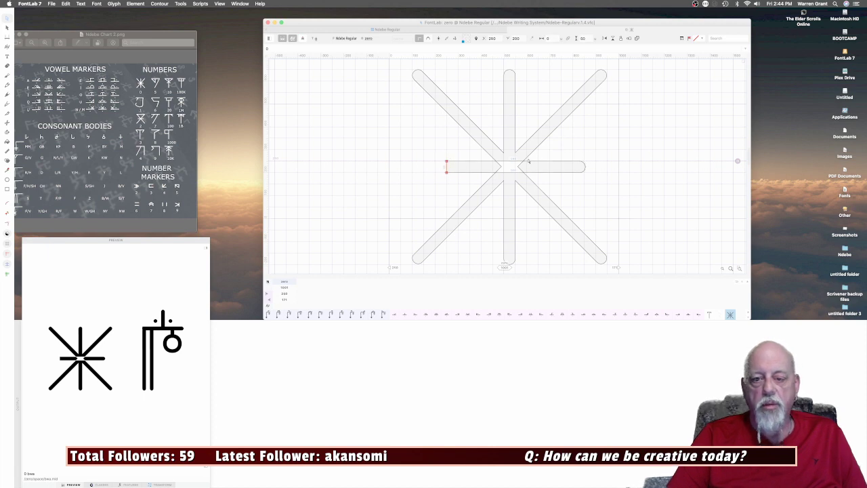
Select the rounded end of the horizontal stroke and shift it 50 units inward, toward the zero's centre.
left_click_drag(574, 155, 594, 176)
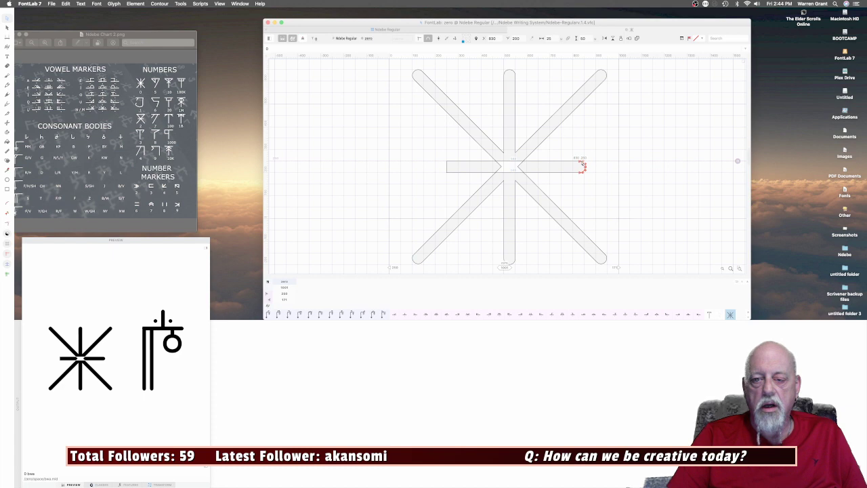
key("shift+Left")
key("shift+Left")
key("shift+Left")
key("shift+Left")
key("shift+Left")
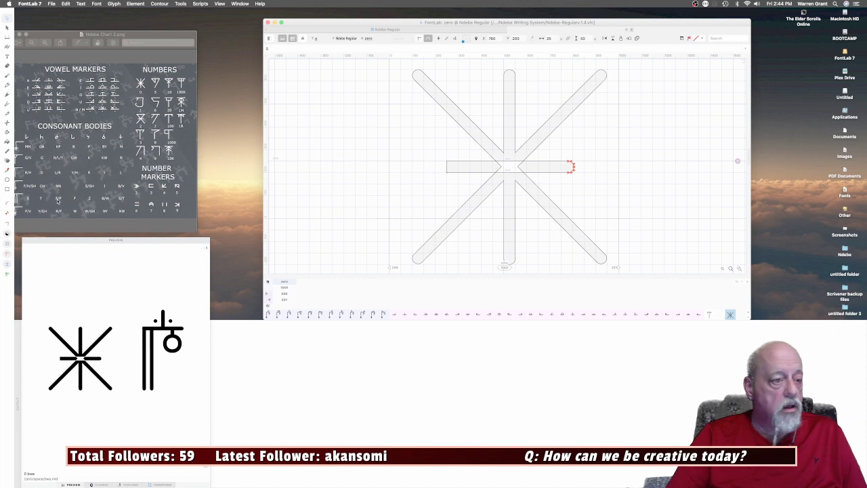
Draw a circle 50 units in diameter and centre it on the square end of the horizontal stroke.
left_click(7, 179)
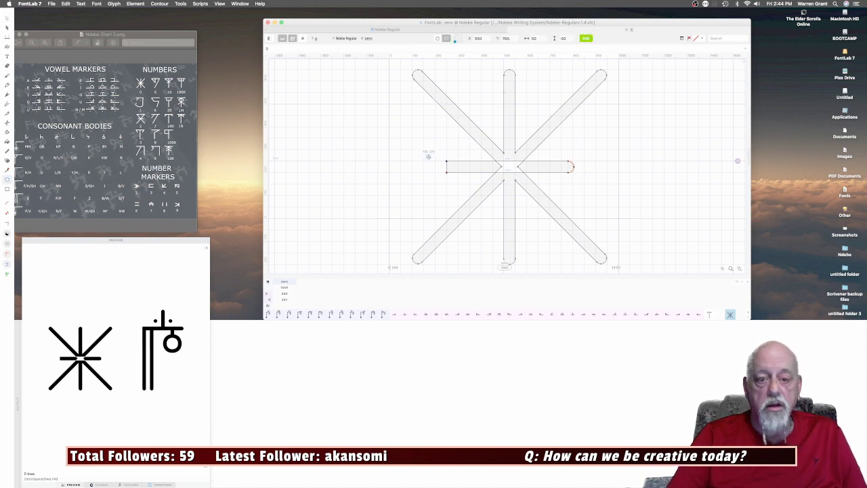
left_click_drag(424, 161, 435, 173)
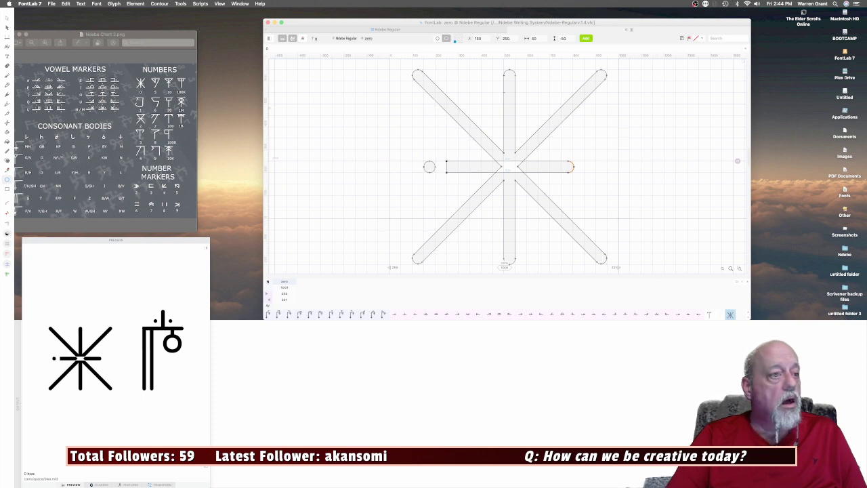
left_click(6, 19)
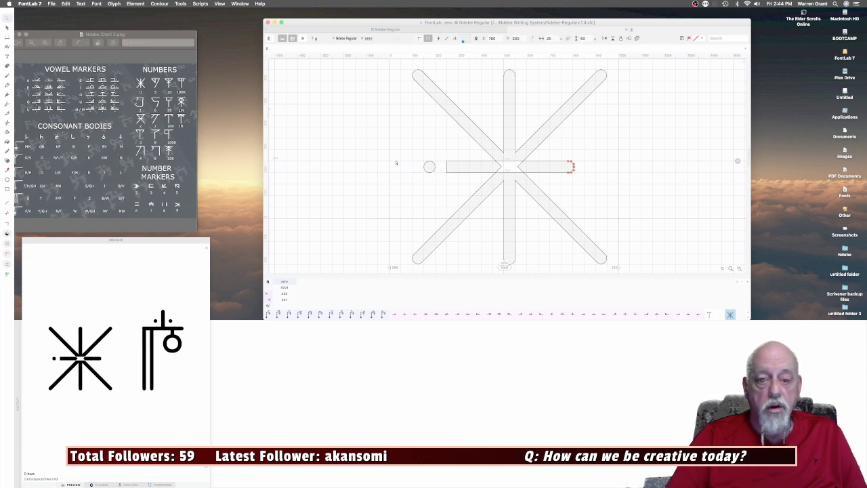
left_click_drag(421, 156, 446, 174)
left_click(418, 141)
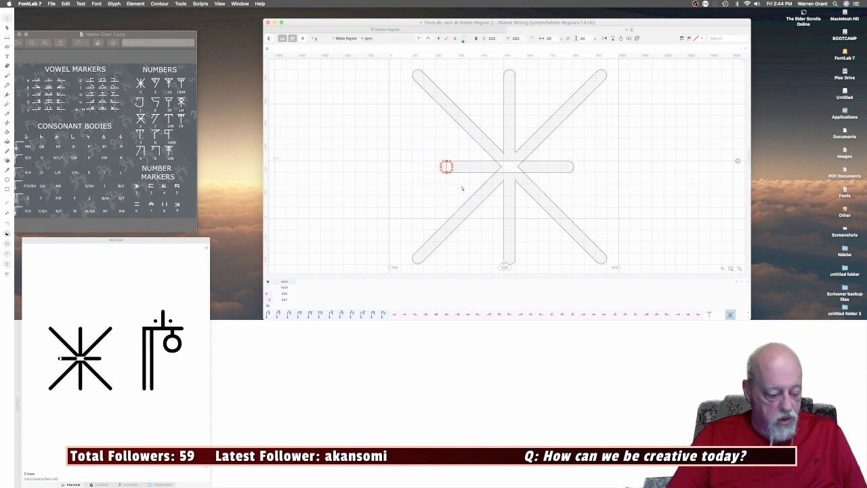
Try removing the overlap between the circle and the horizontal stroke, and undo the attempt.
key("super+shift+o")
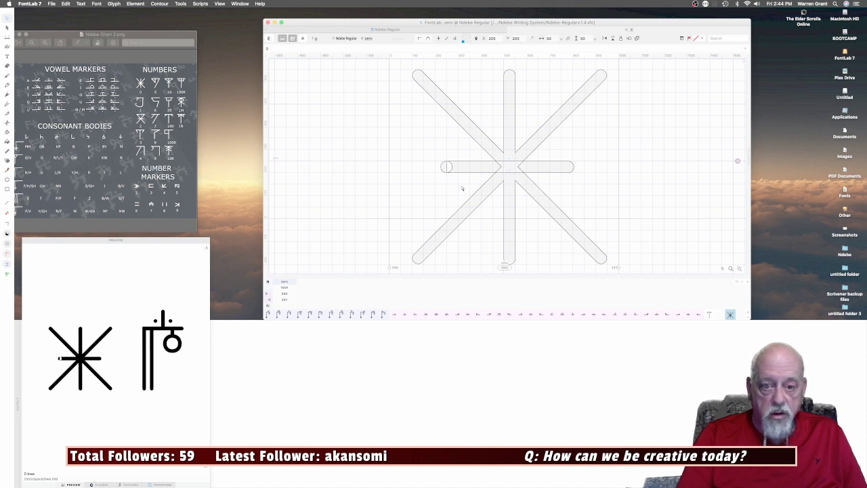
key("super+z")
left_click(452, 188)
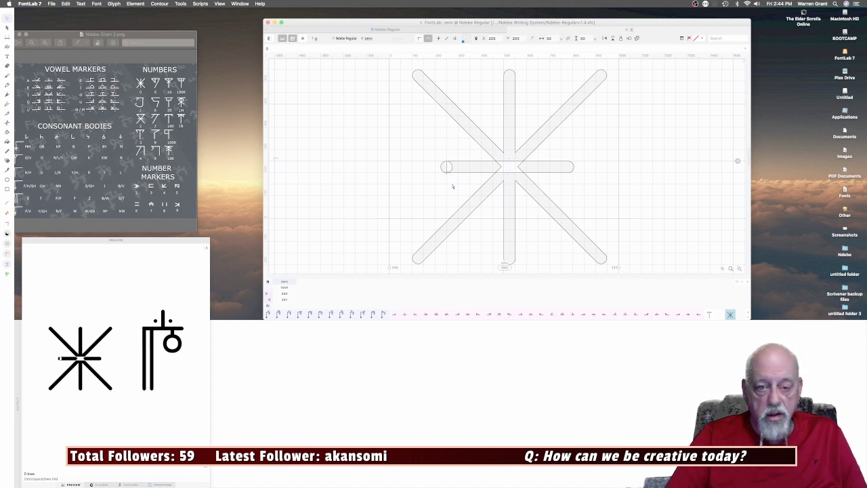
Reverse the circle's contour direction and merge the circle into the horizontal stroke as its rounded end.
right_click(447, 171)
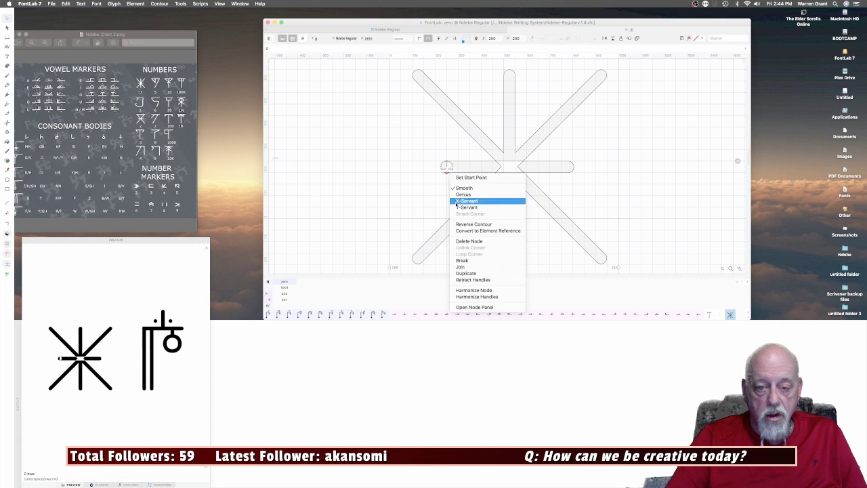
left_click(461, 224)
left_click_drag(431, 156, 457, 181)
key("Delete")
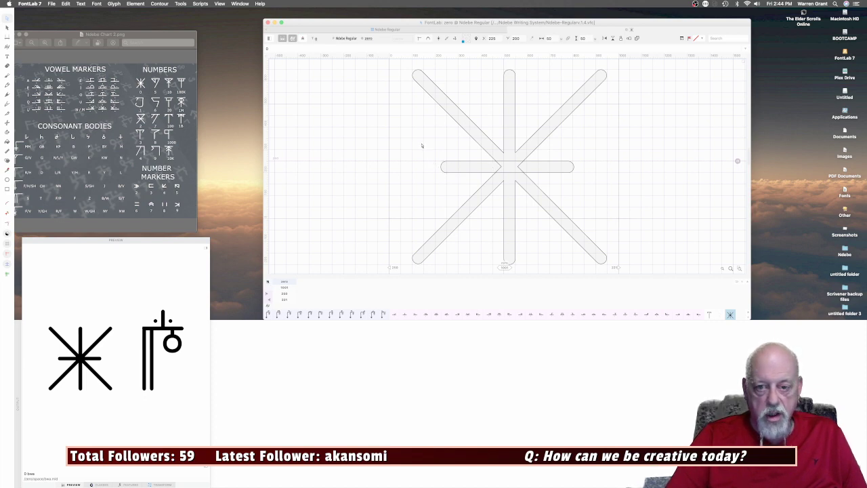
Remove the overlaps across all of the zero's strokes and clear the stray line segment from the vertical stroke's upper edge.
key("super+a")
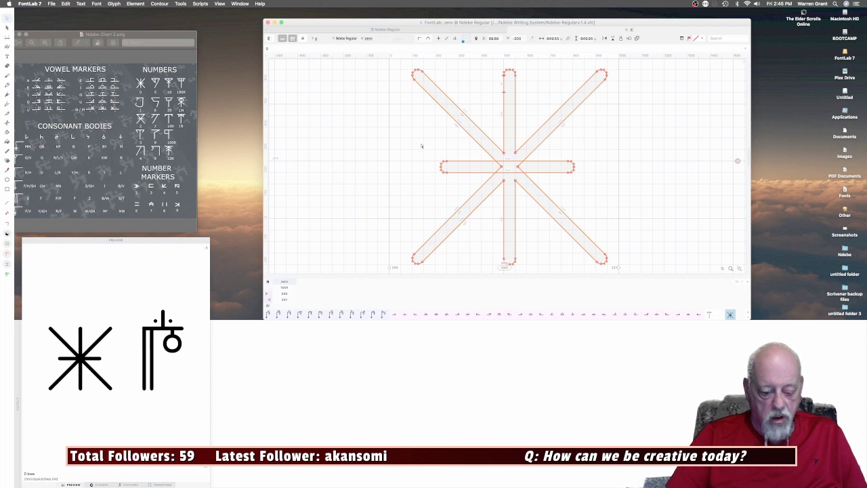
key("super+shift+o")
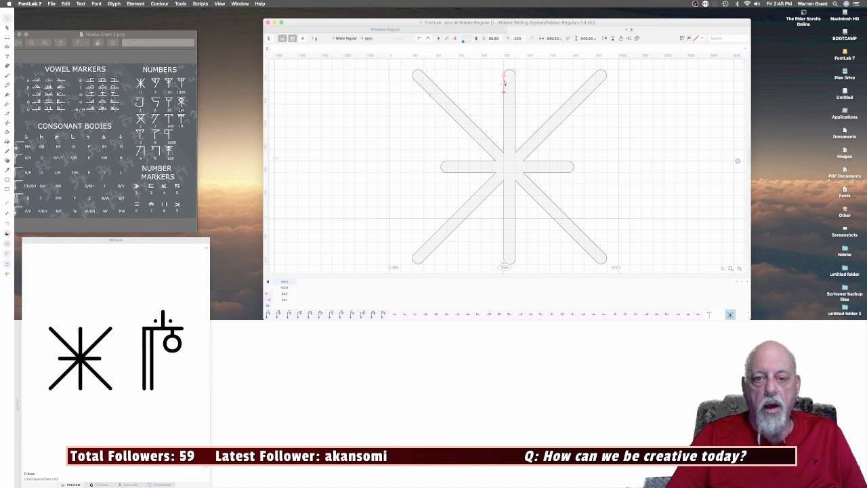
left_click_drag(504, 81, 497, 82)
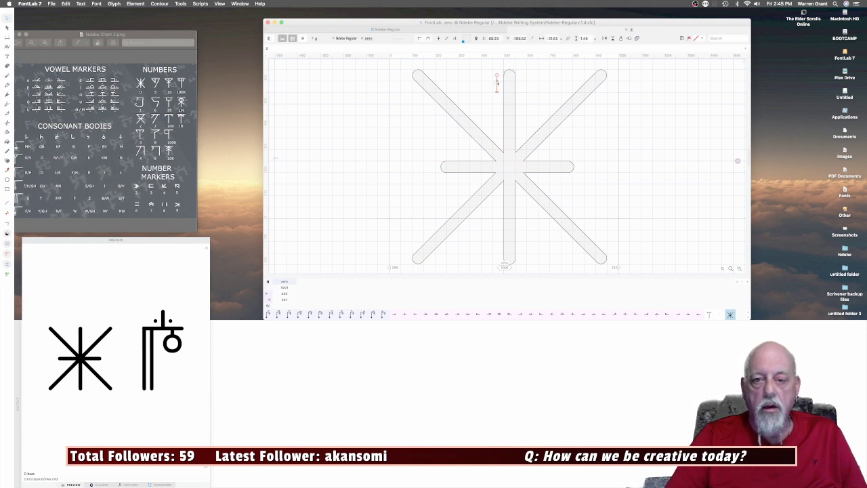
left_click(474, 120)
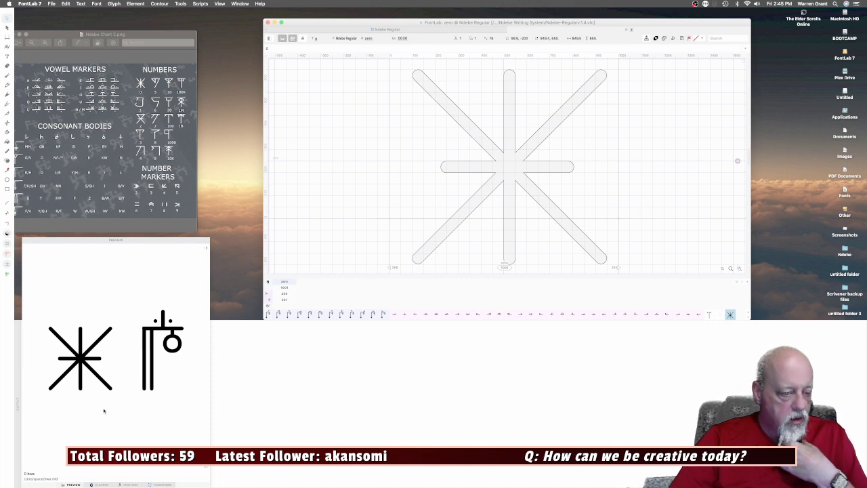
Set the preview text to 03 to show the zero and three glyphs side by side.
left_click(37, 474)
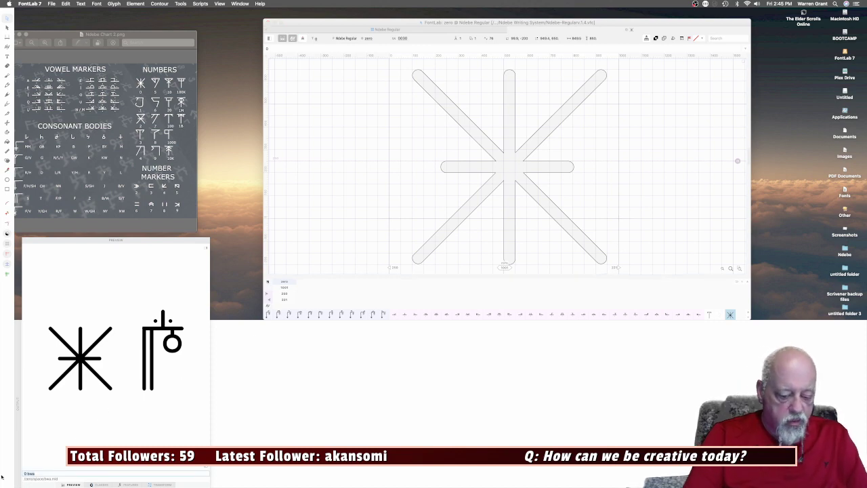
type("03")
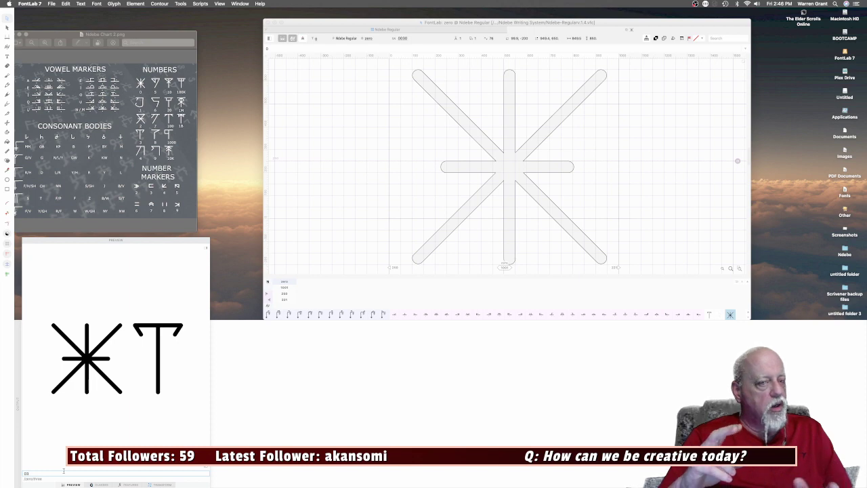
Open the three, star and loop glyphs in turn to examine their outlines, returning to the font overview after each.
left_click(334, 30)
double_click(437, 120)
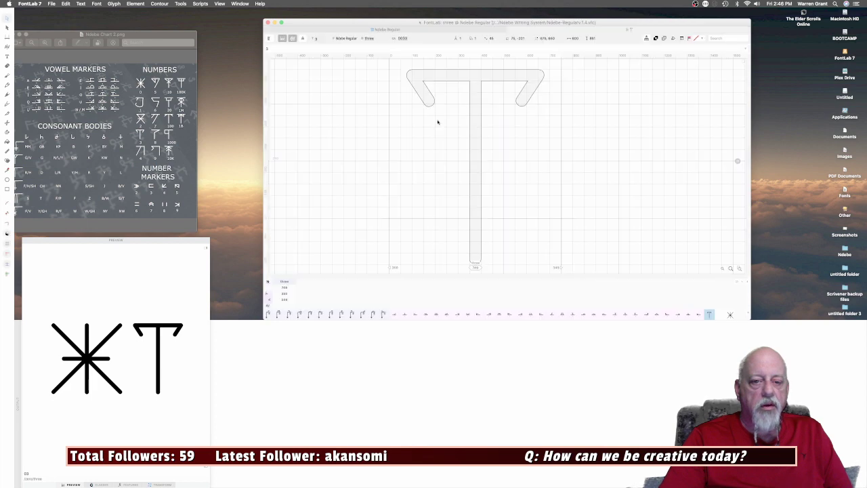
scroll(409, 154, "up", 5)
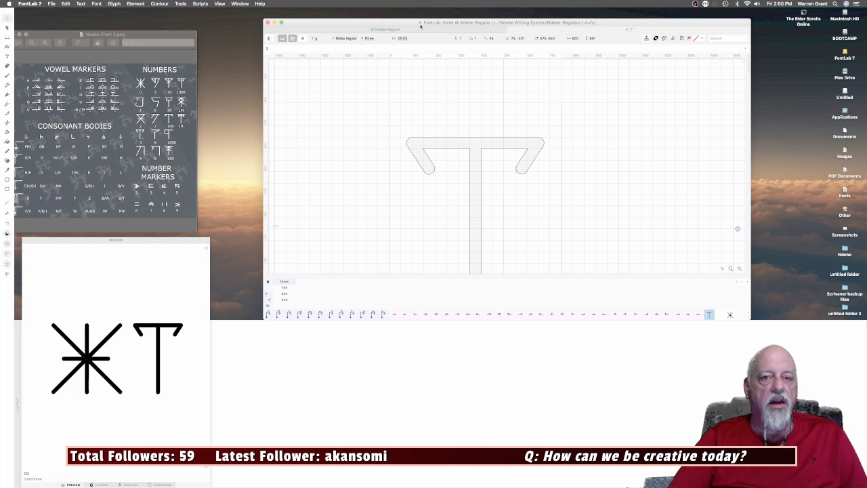
key("super+w")
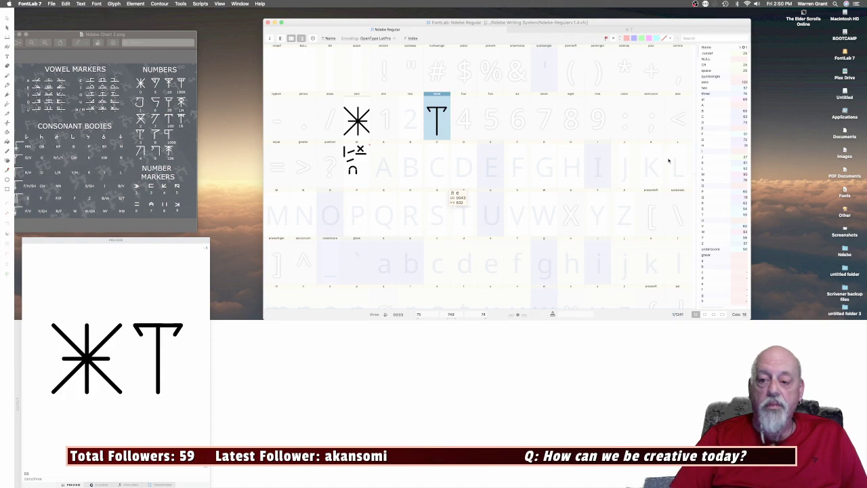
scroll(548, 126, "down", 15)
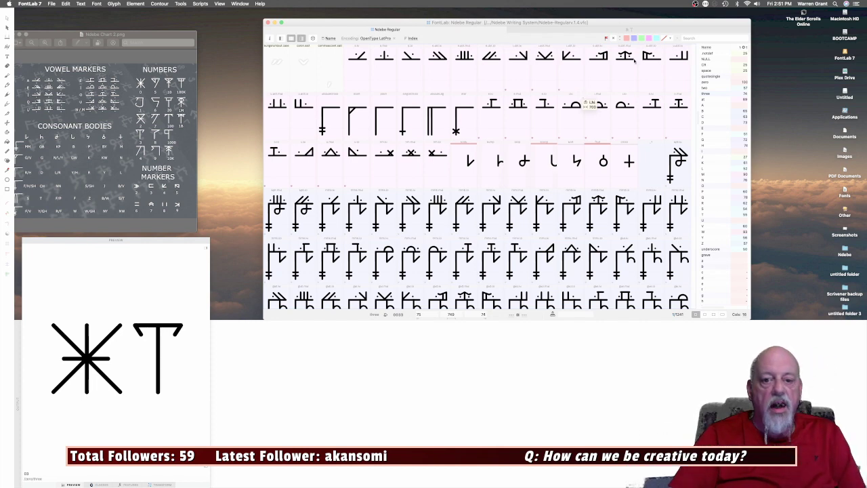
double_click(460, 119)
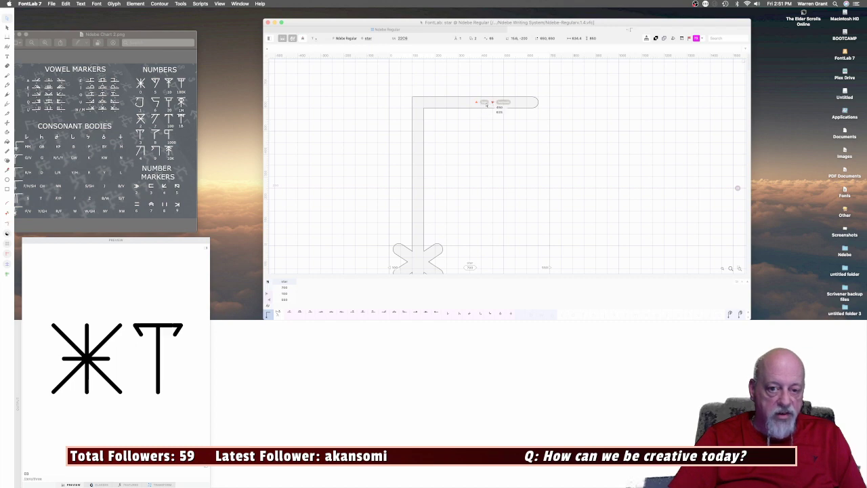
left_click(368, 34)
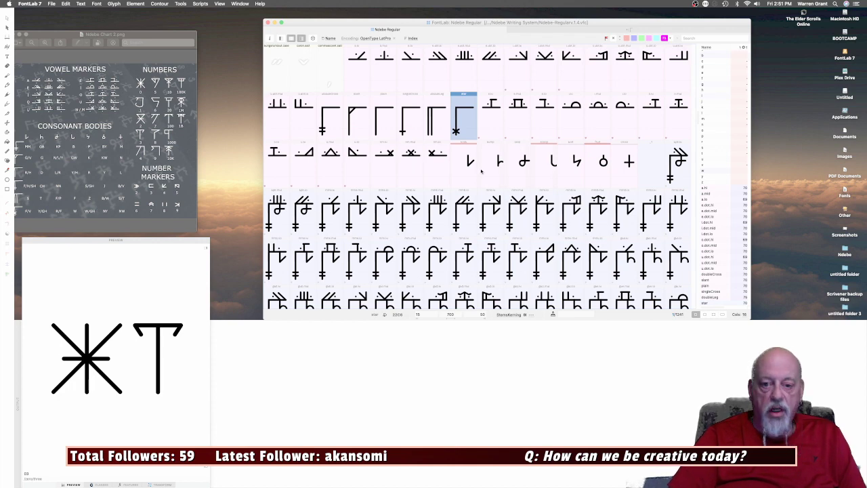
double_click(522, 163)
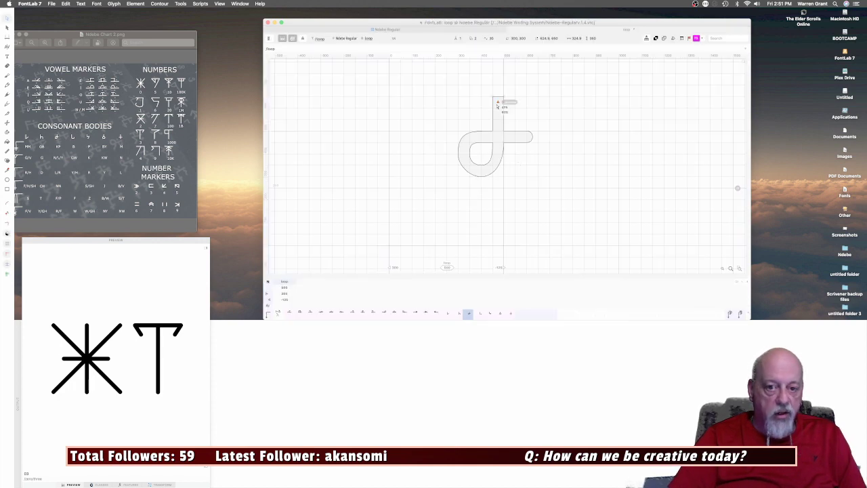
left_click(401, 30)
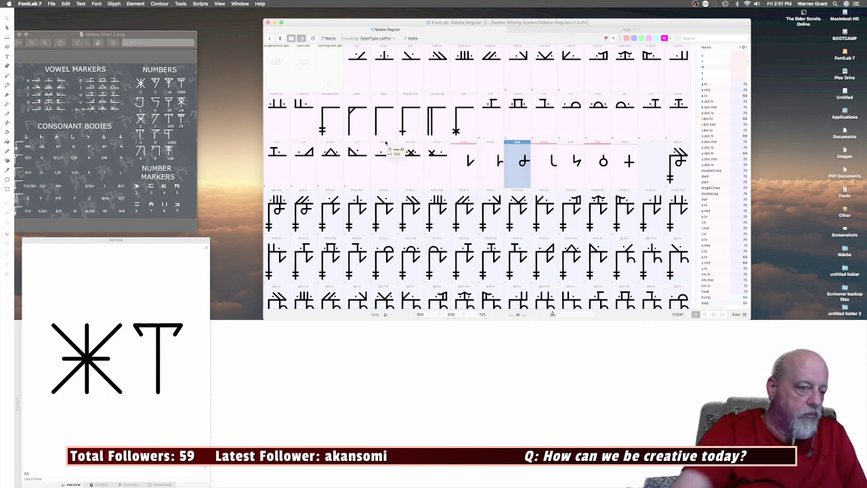
Bring the Ndebe chart image fully into view and review the font's component glyphs, including cross, and the combined syllable glyphs.
left_click_drag(164, 31, 173, 32)
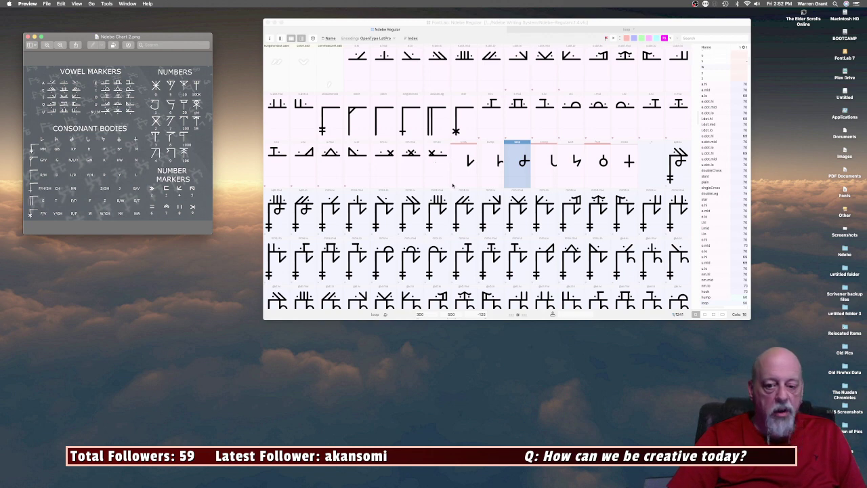
left_click(452, 200)
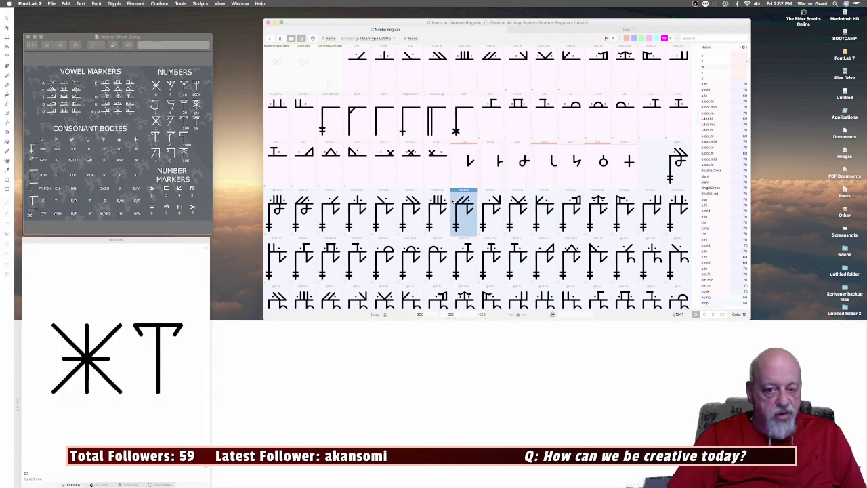
scroll(719, 120, "down", 5)
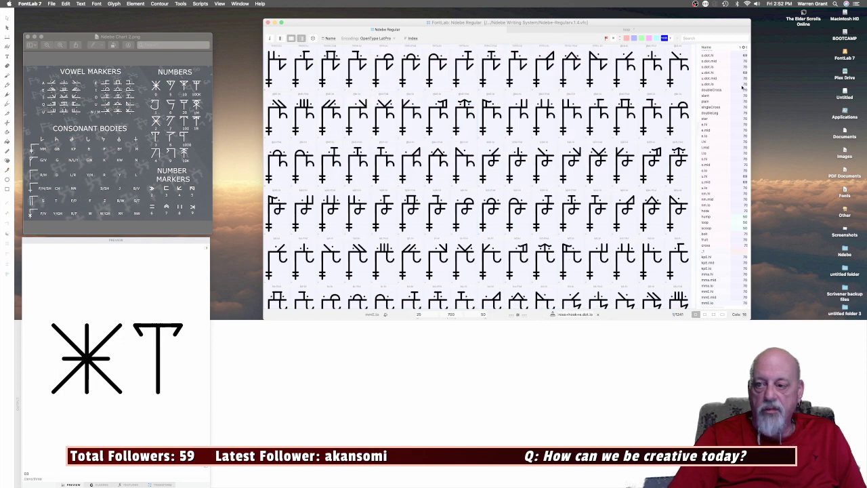
left_click_drag(749, 63, 745, 144)
scroll(682, 141, "down", 12)
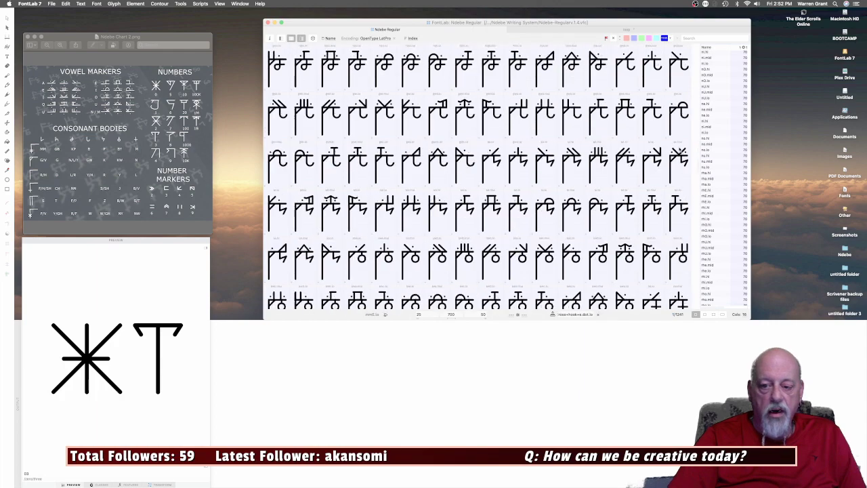
scroll(681, 152, "down", 15)
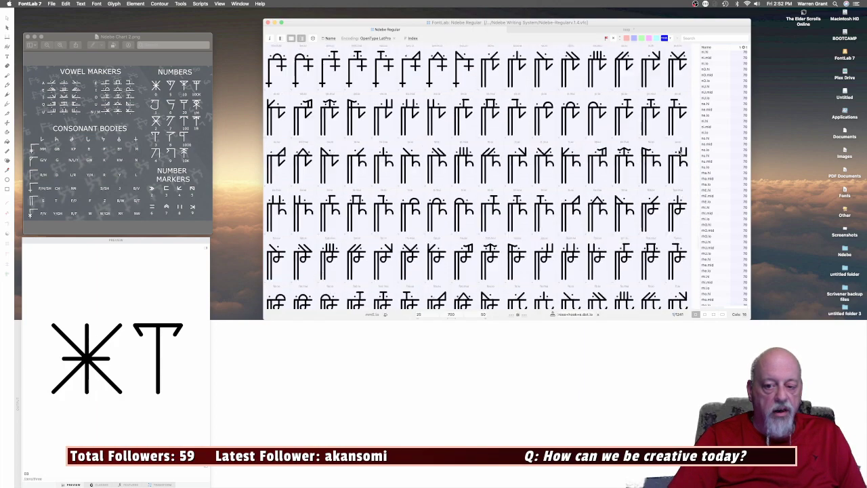
scroll(680, 153, "down", 15)
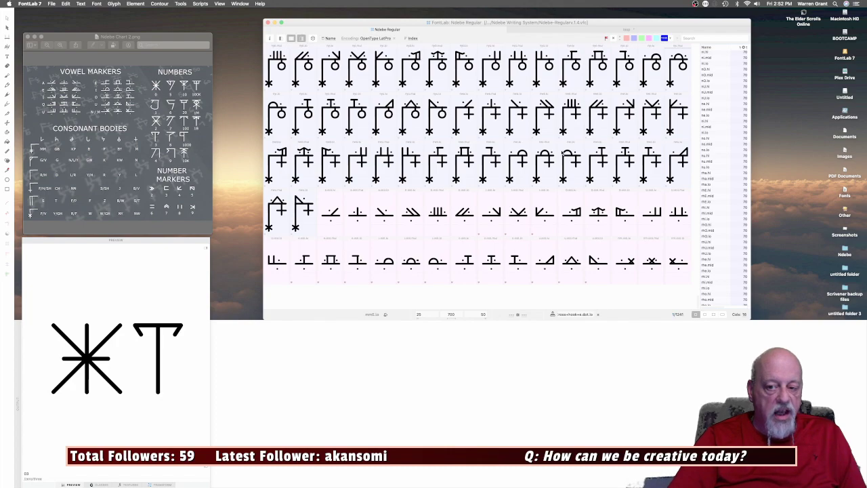
scroll(563, 154, "up", 10)
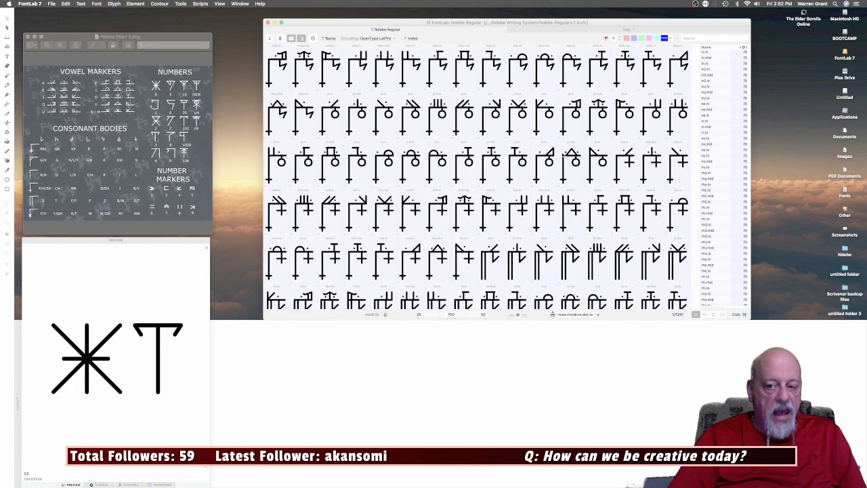
scroll(563, 154, "up", 10)
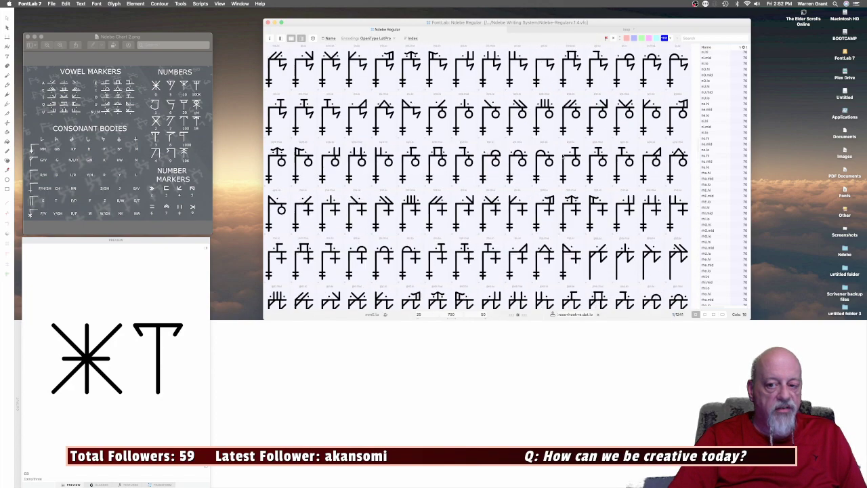
scroll(562, 155, "up", 8)
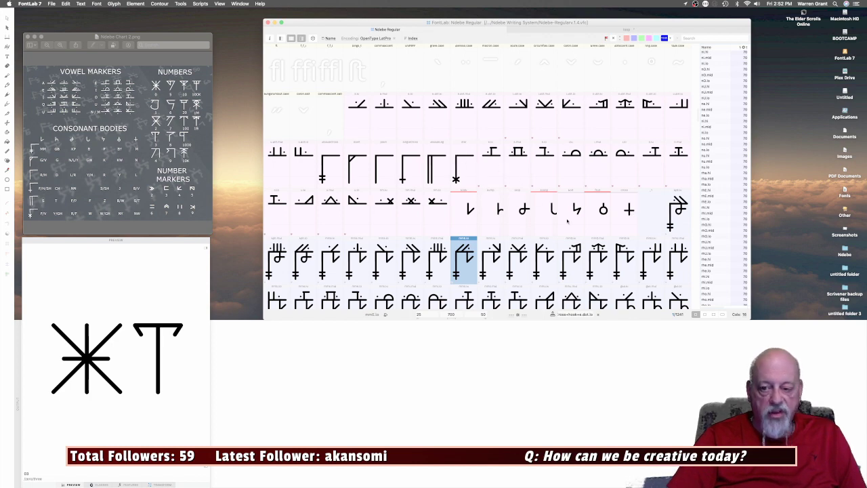
left_click(630, 210)
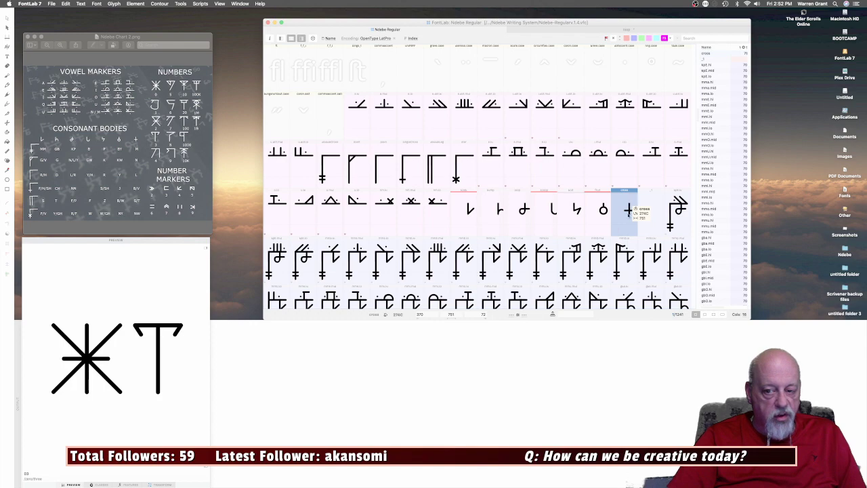
scroll(602, 301, "down", 5)
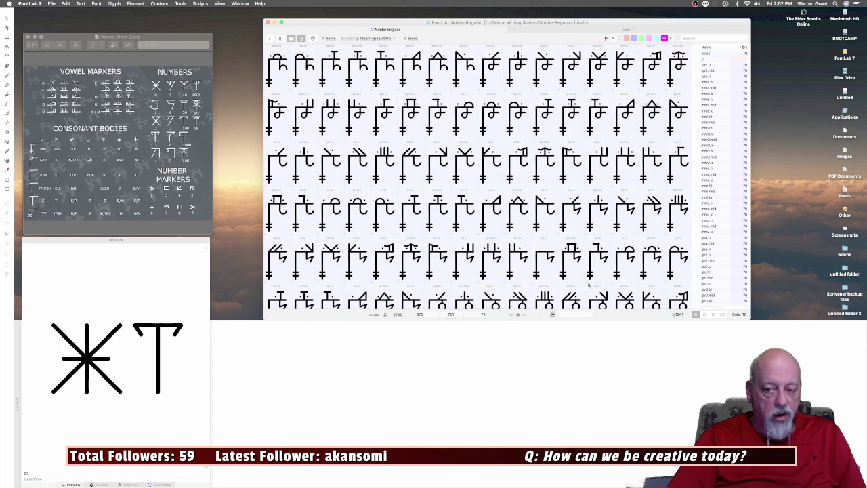
scroll(503, 248, "down", 5)
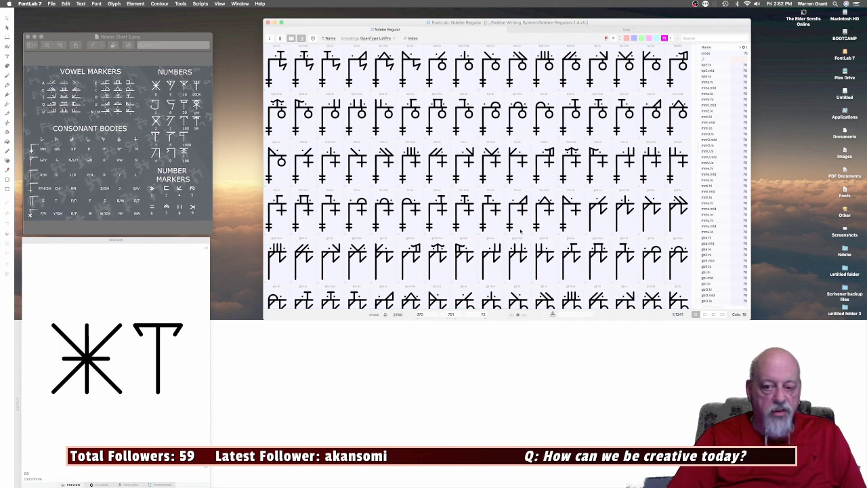
scroll(537, 219, "up", 10)
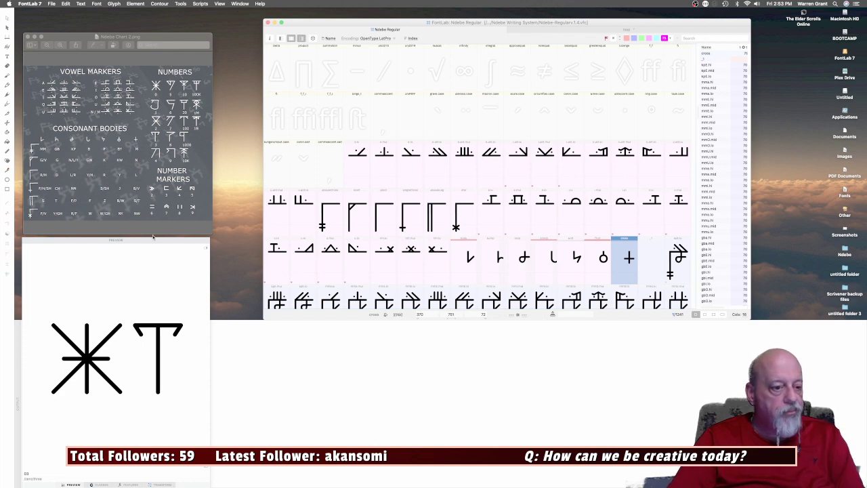
Move the preview window into reach, replace its text with the isolated vowels a and e in turn, and clear it again.
left_click_drag(154, 239, 220, 145)
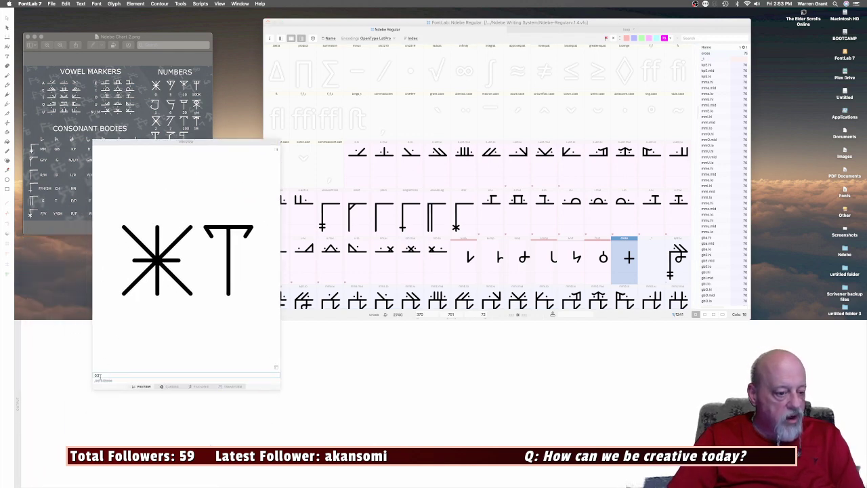
key("BackSpace")
key("BackSpace")
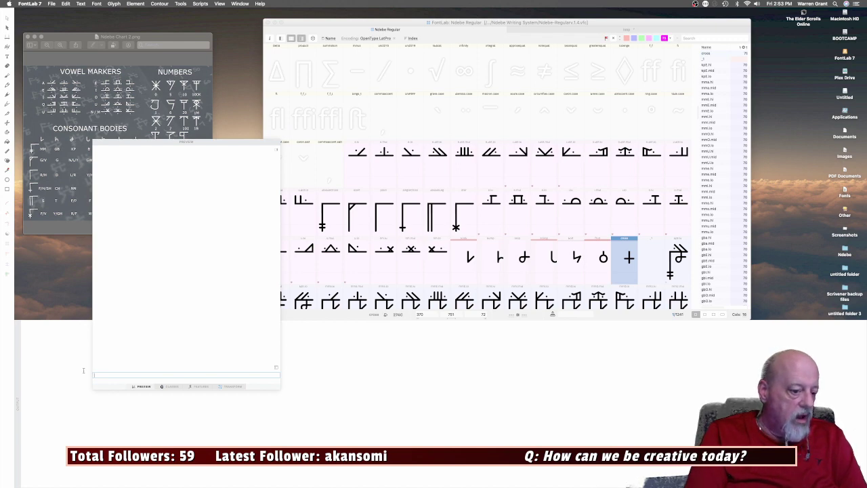
type("a")
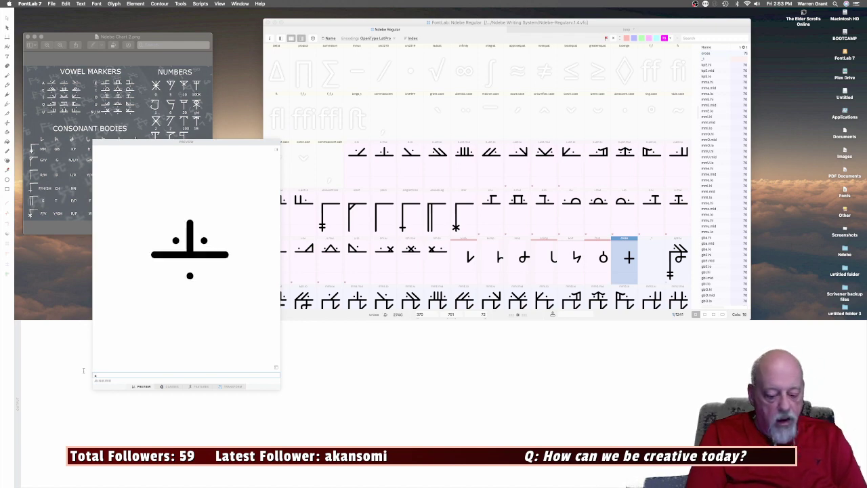
type("e")
key("BackSpace")
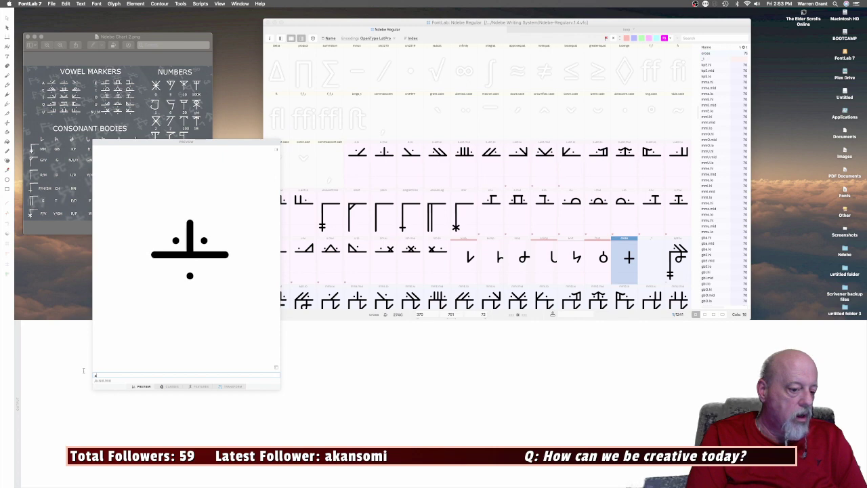
type("e")
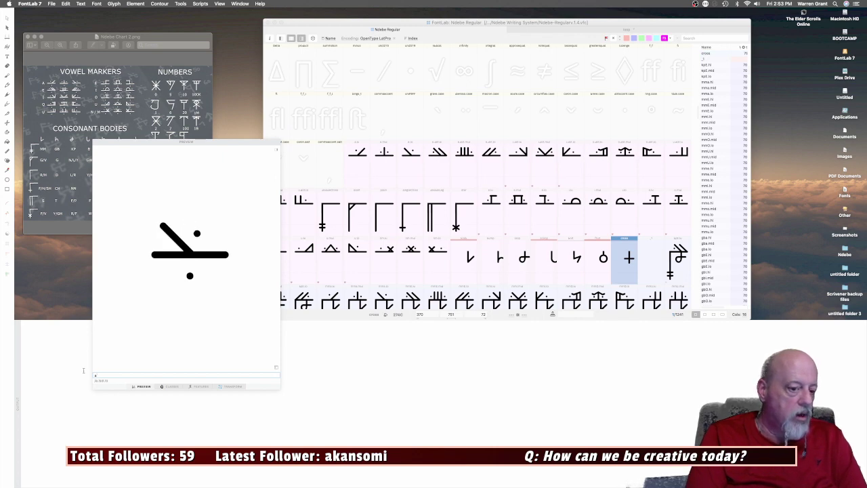
key("BackSpace")
key("BackSpace")
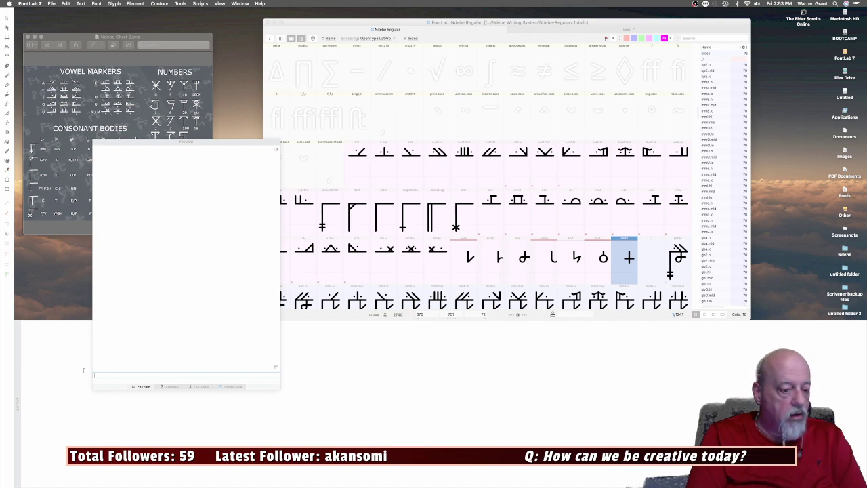
Preview the syllable ka in its different tone forms, including the high-tone form, and clear the text.
type("ka")
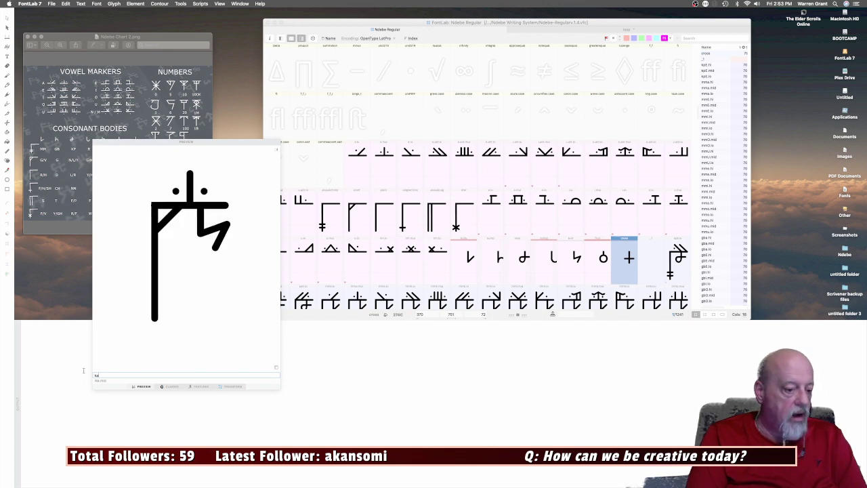
type("1")
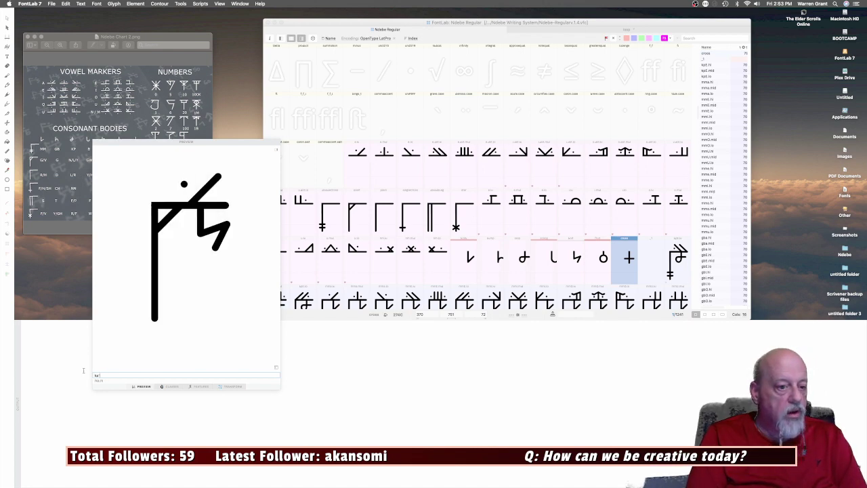
key("BackSpace")
type("2")
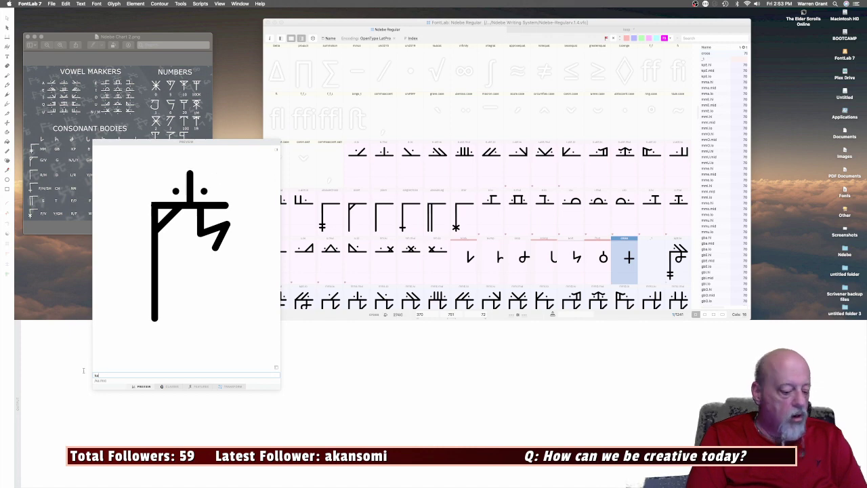
key("BackSpace")
type("3")
key("BackSpace")
type("4")
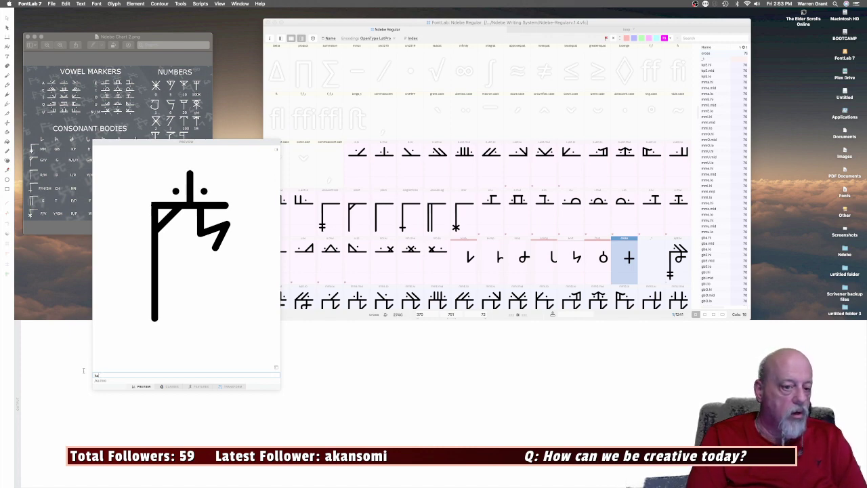
key("BackSpace")
key("BackSpace")
key("BackSpace")
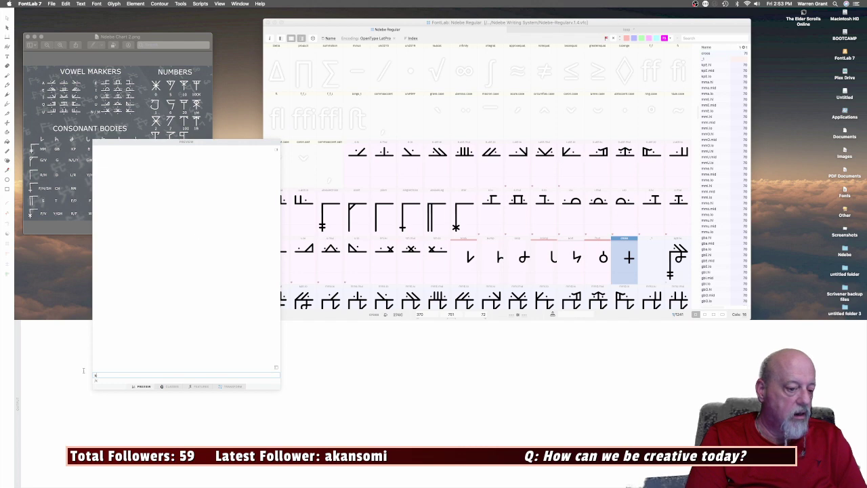
Preview the syllable bo with extra letters after it, and empty the preview text.
type("bos")
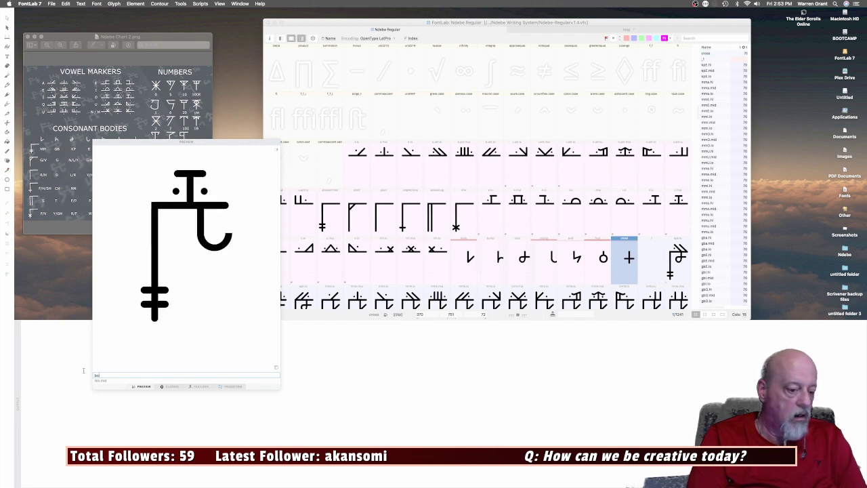
type("k")
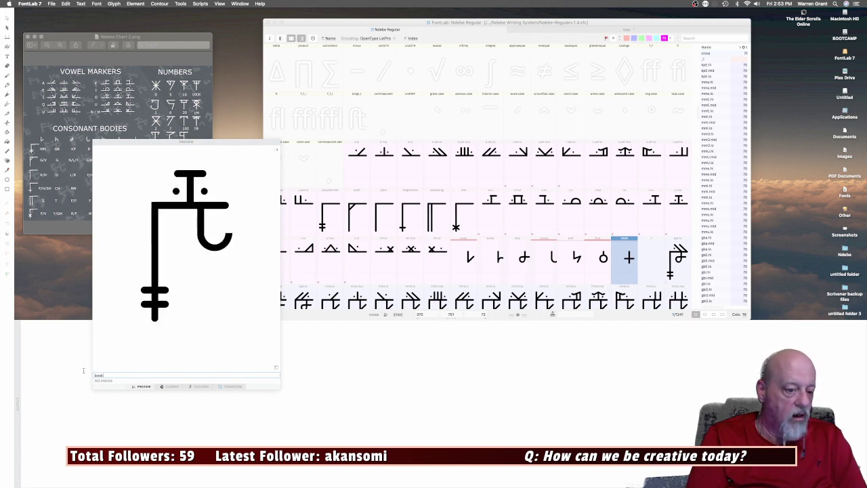
key("BackSpace")
key("BackSpace")
key("BackSpace")
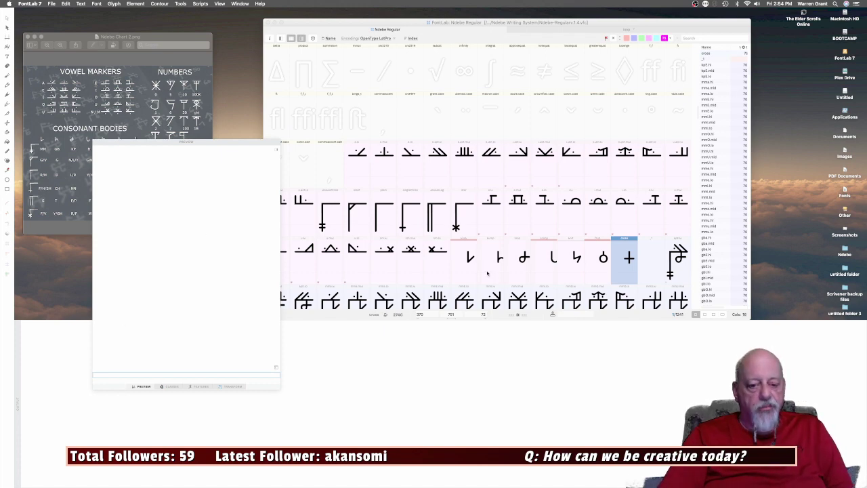
Show the combined syllable glyphs in the font overview and reposition the floating window over the chart's lower part.
scroll(487, 273, "down", 10)
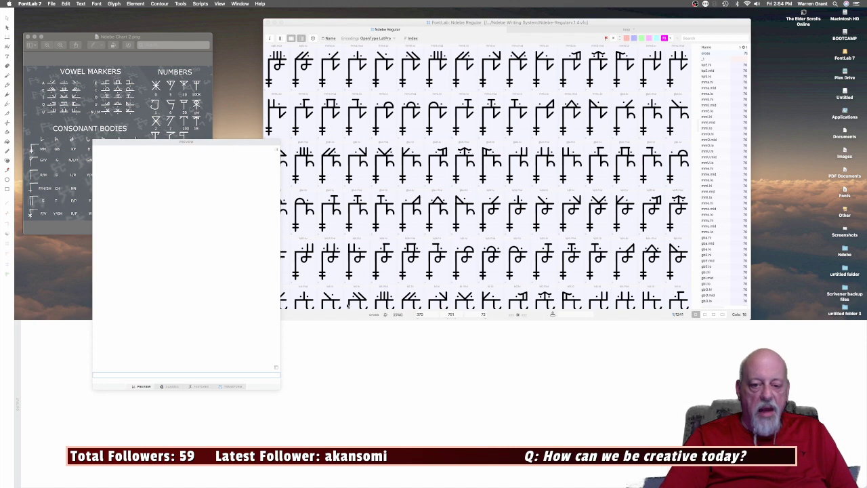
left_click_drag(238, 145, 192, 264)
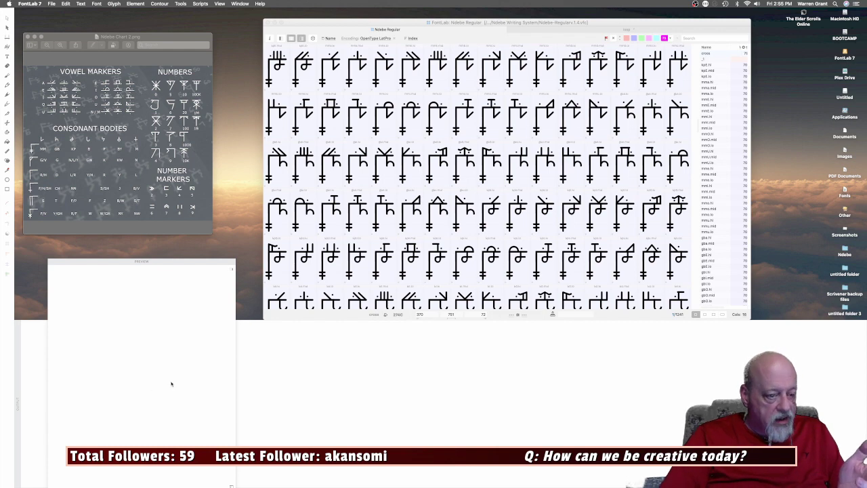
left_click_drag(177, 264, 187, 211)
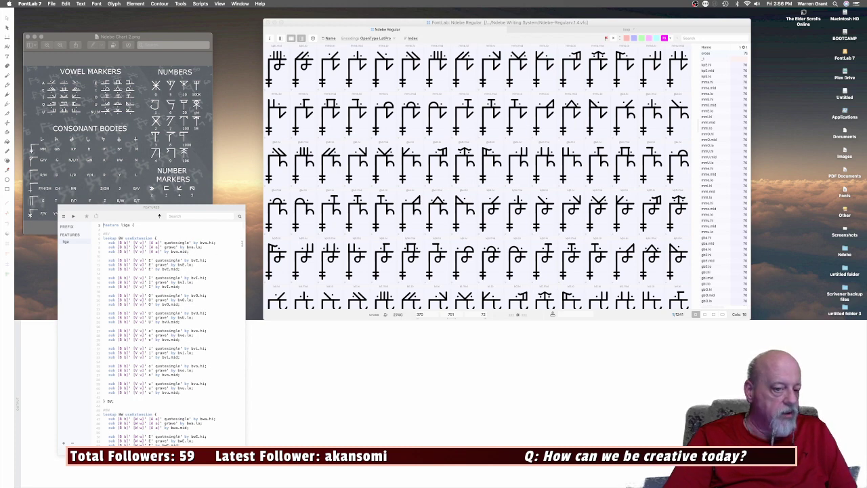
Examine the liga feature code from the opening BV lookup through to the closing VOWELS lookup, and return to its start.
left_click_drag(243, 228, 245, 437)
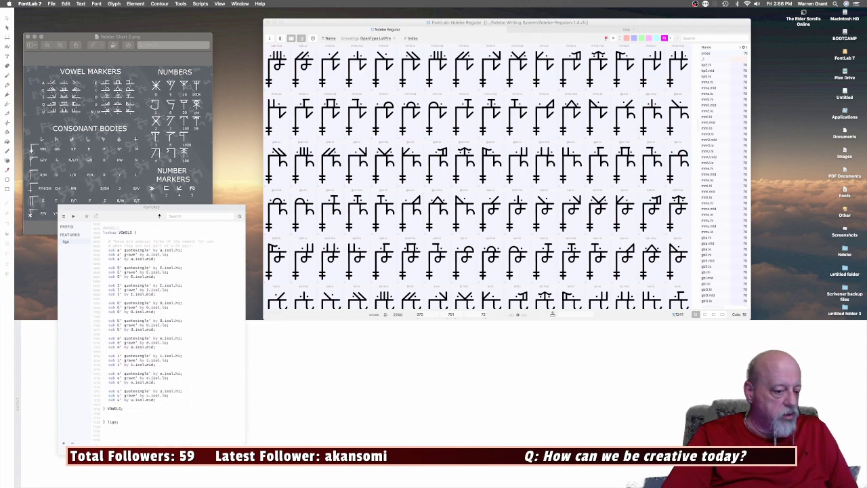
scroll(195, 252, "up", 15)
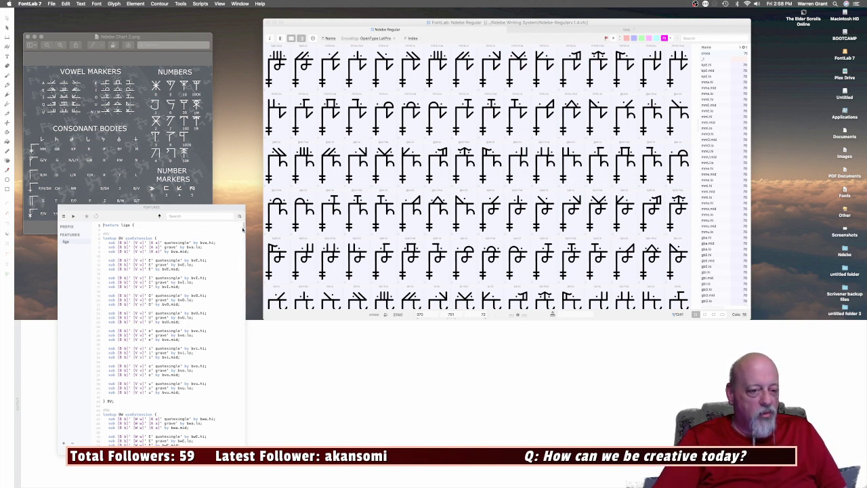
scroll(243, 229, "down", 20)
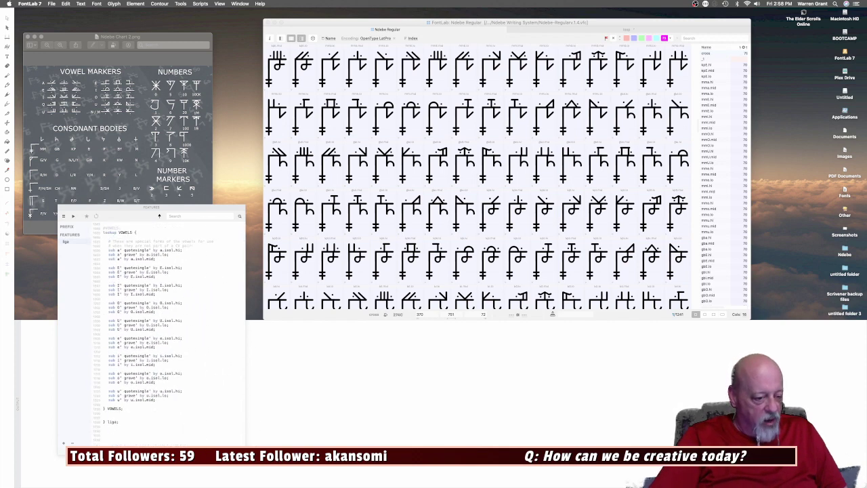
scroll(204, 359, "up", 3)
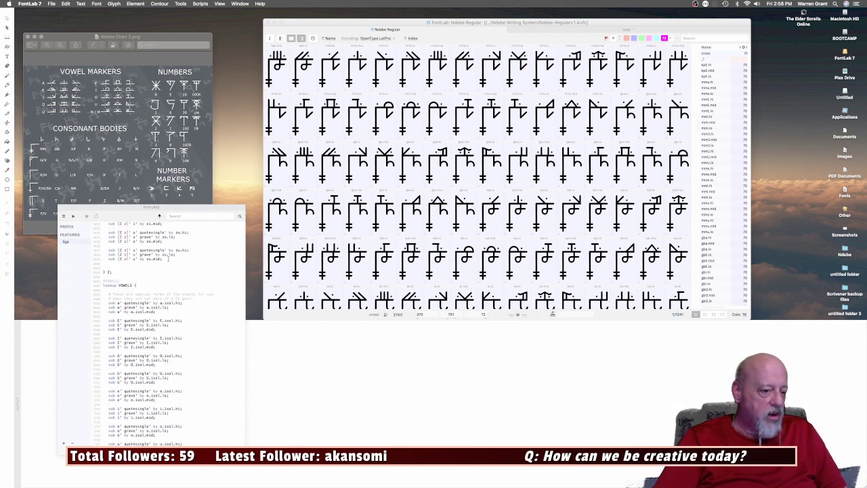
scroll(126, 391, "down", 3)
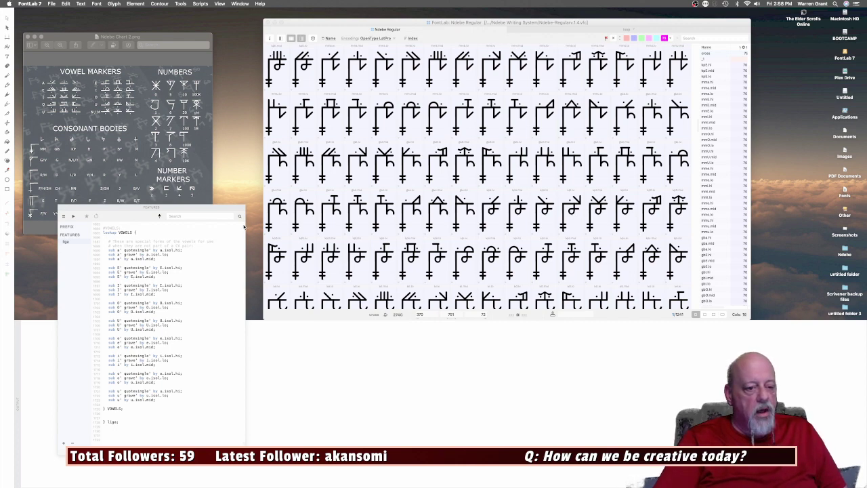
scroll(243, 227, "up", 20)
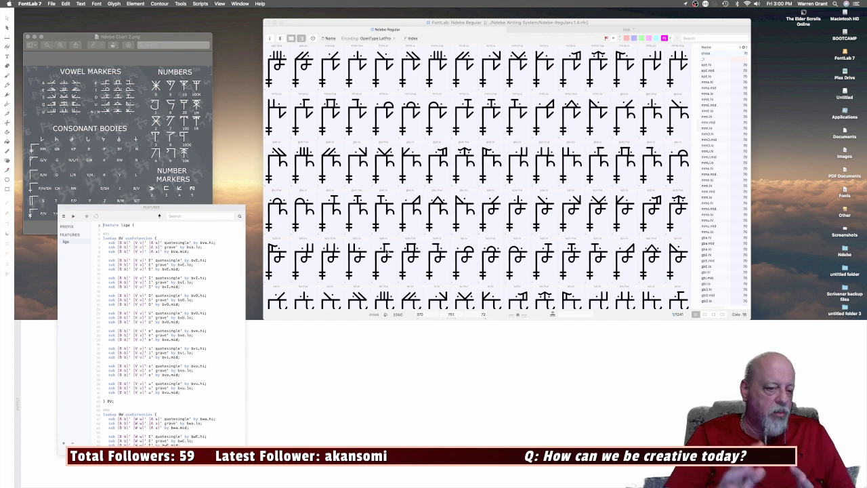
Open the doubleLeg glyph, move the features window off the Ndebe chart to compare its outline, and return to the font overview.
scroll(370, 163, "up", 6)
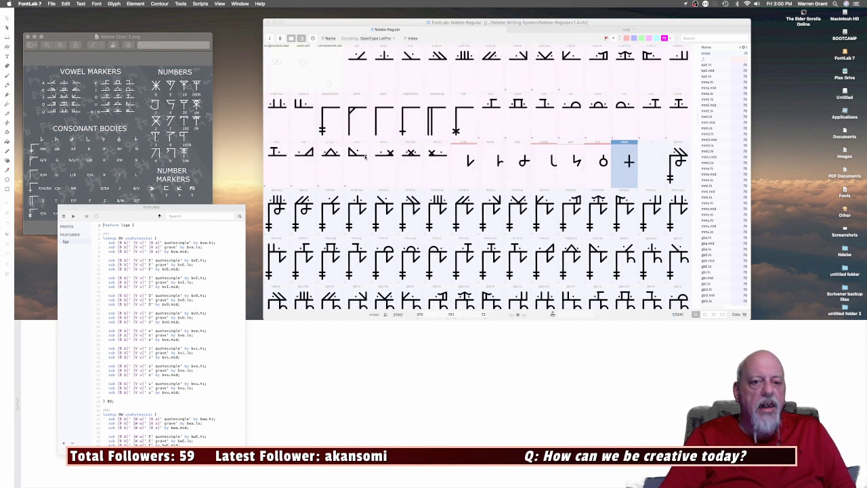
double_click(442, 166)
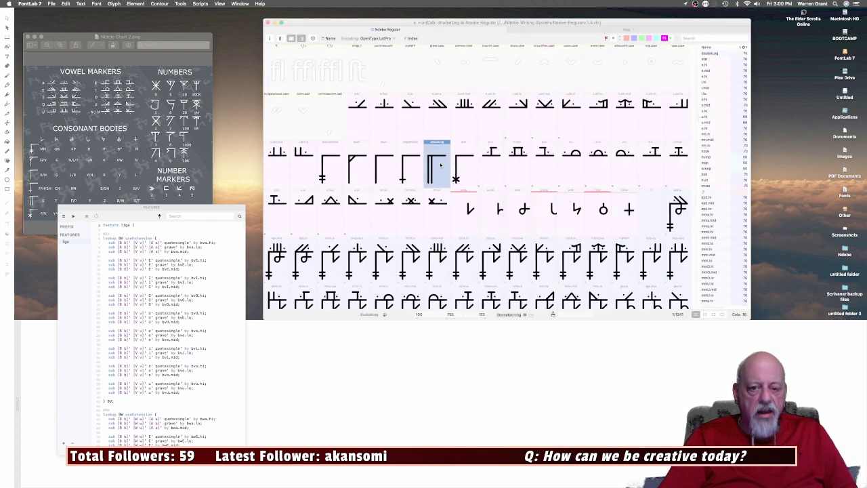
scroll(442, 138, "down", 3)
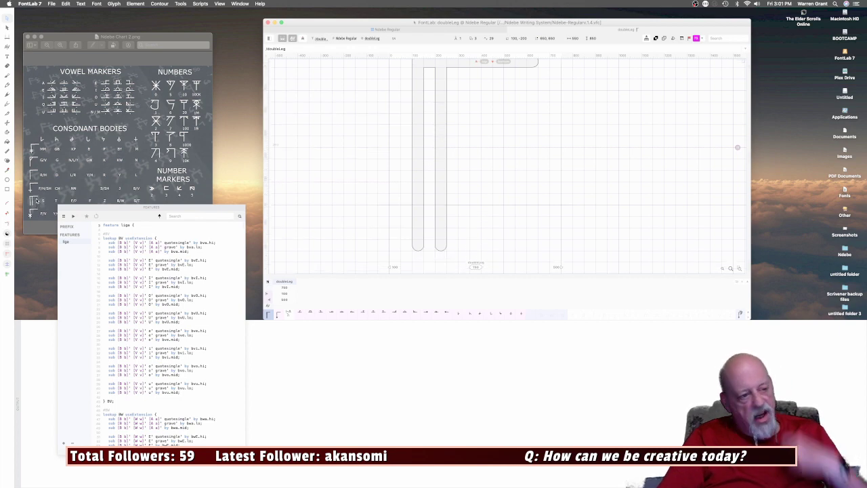
left_click_drag(92, 209, 87, 310)
scroll(422, 152, "up", 2)
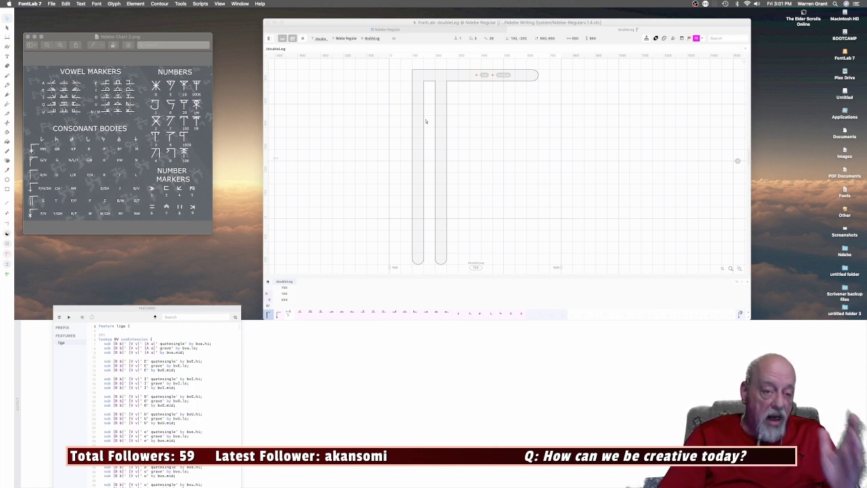
key("super+w")
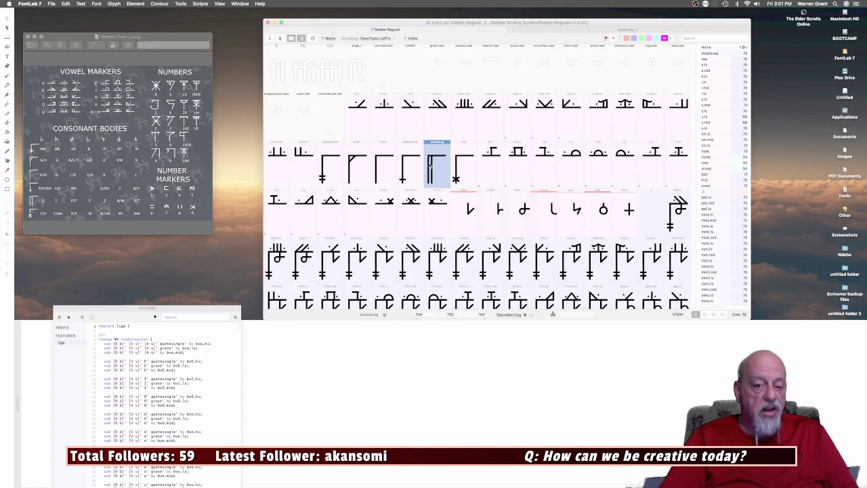
Review the component glyphs in the font overview and select the star glyph.
scroll(434, 196, "down", 10)
scroll(441, 240, "up", 10)
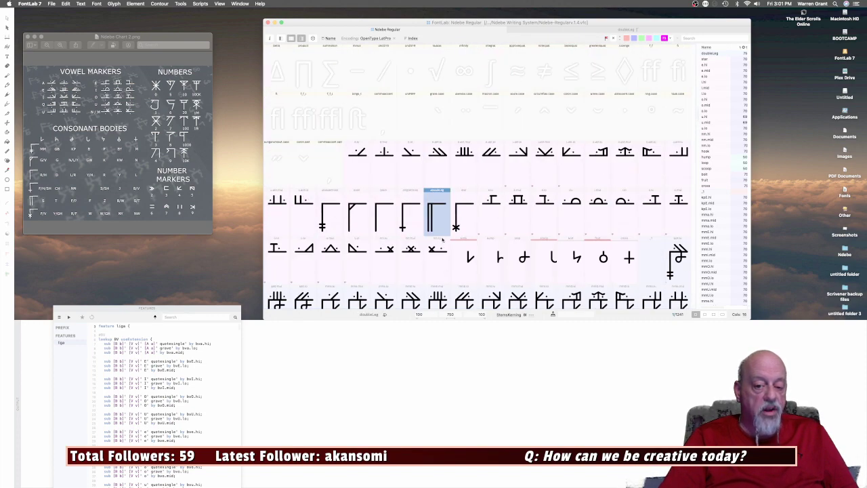
left_click(476, 233)
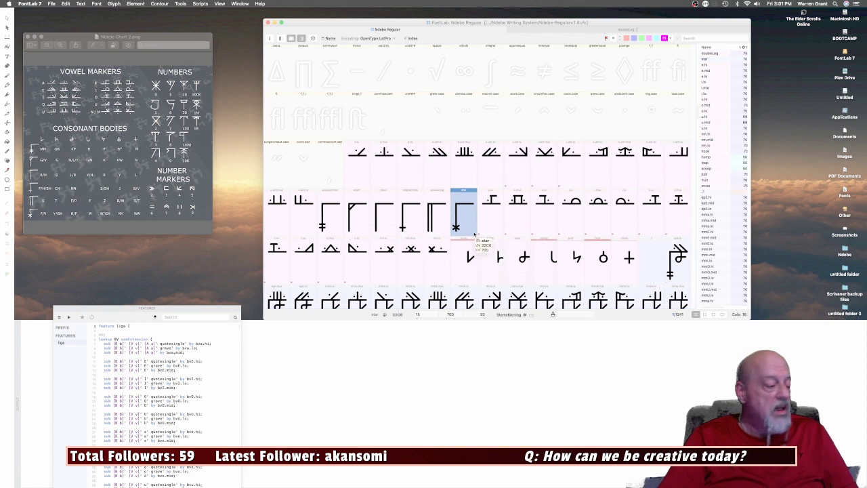